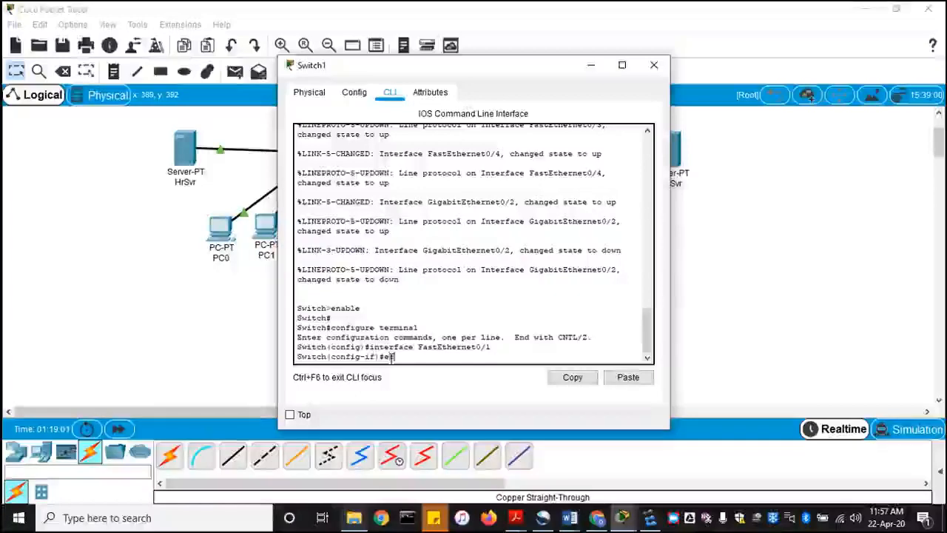
Exit interface and global configuration modes on Switch1 with exit, and run the end command at the privileged prompt.
{"action": "type", "text": "it"}
{"action": "key", "text": "Return"}
{"action": "type", "text": "ig)#ex"}
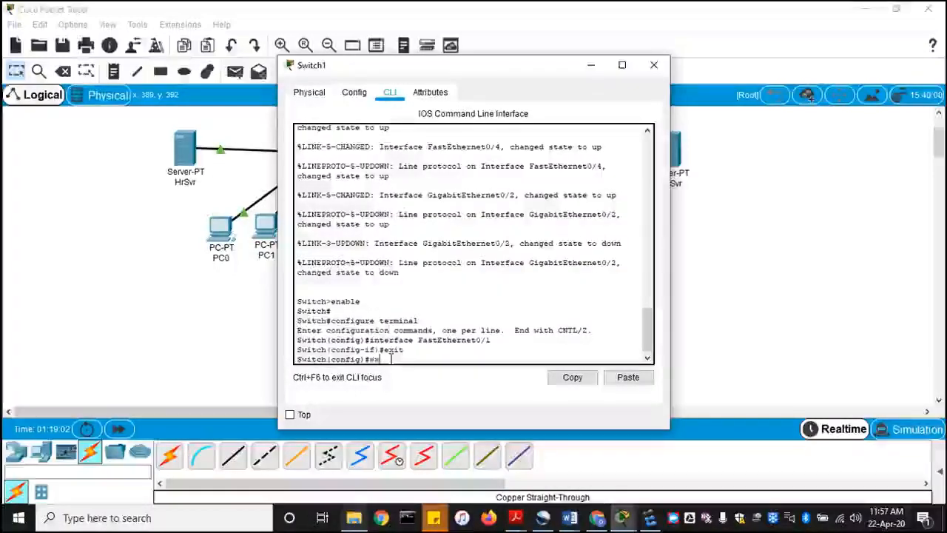
{"action": "type", "text": "it"}
{"action": "key", "text": "Return"}
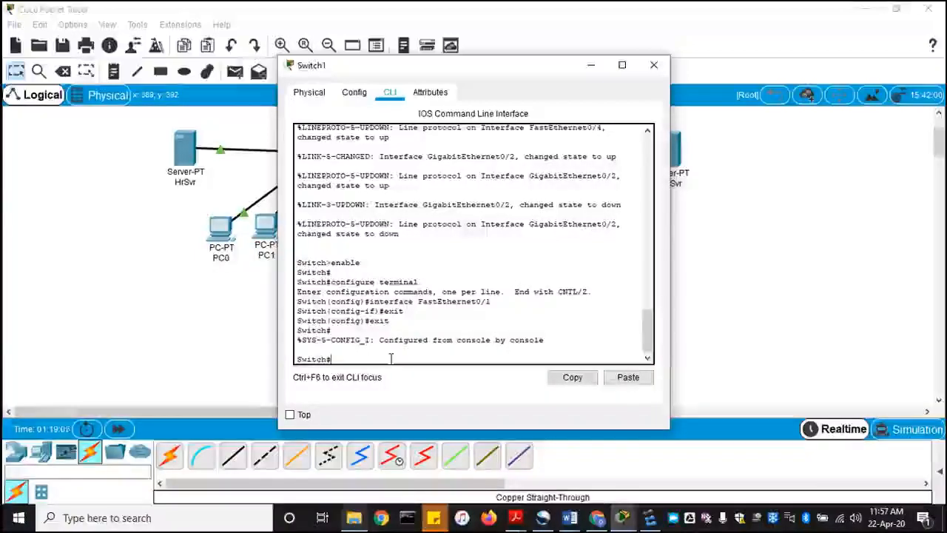
{"action": "type", "text": "end"}
{"action": "key", "text": "Return"}
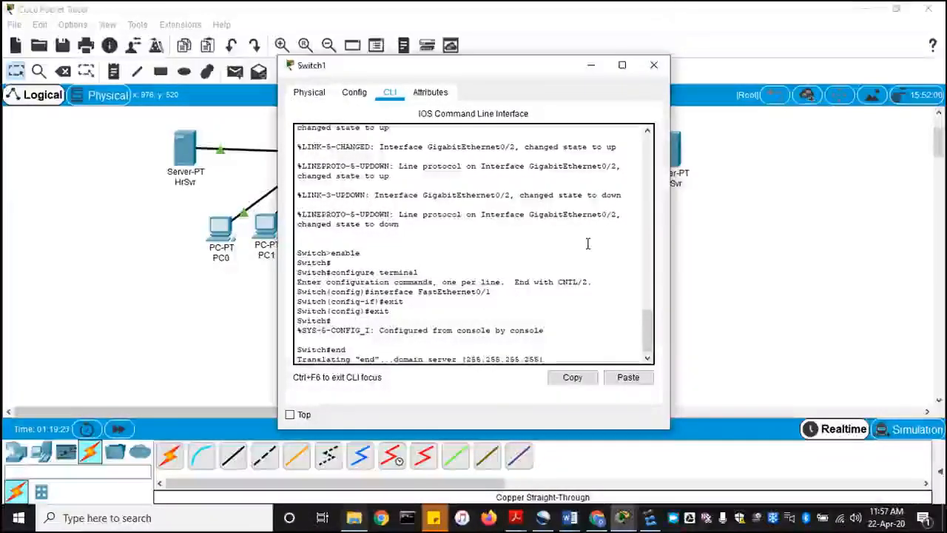
Close and reopen Switch1 at its command line, and move its window aside to uncover Switch0.
{"action": "left_click", "coordinate": [357, 94]}
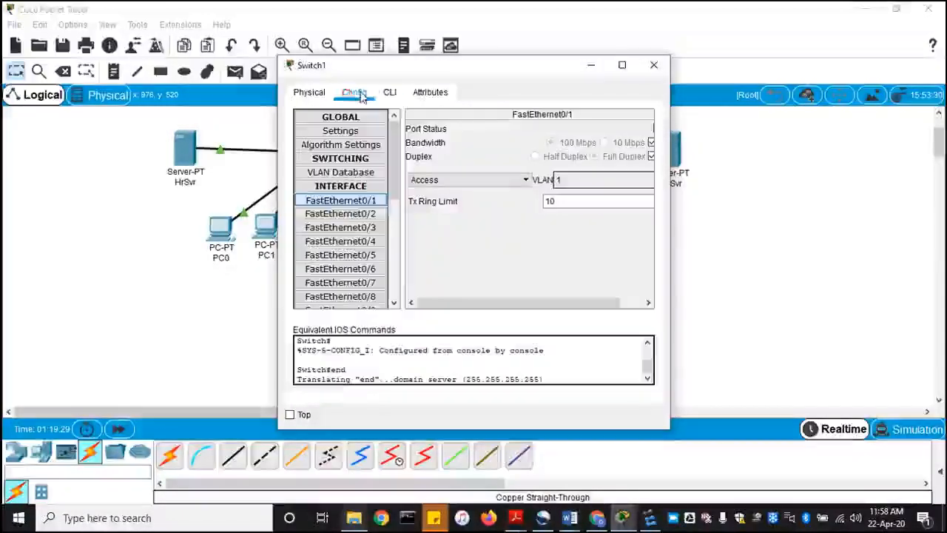
{"action": "left_click", "coordinate": [310, 93]}
{"action": "left_click", "coordinate": [655, 66]}
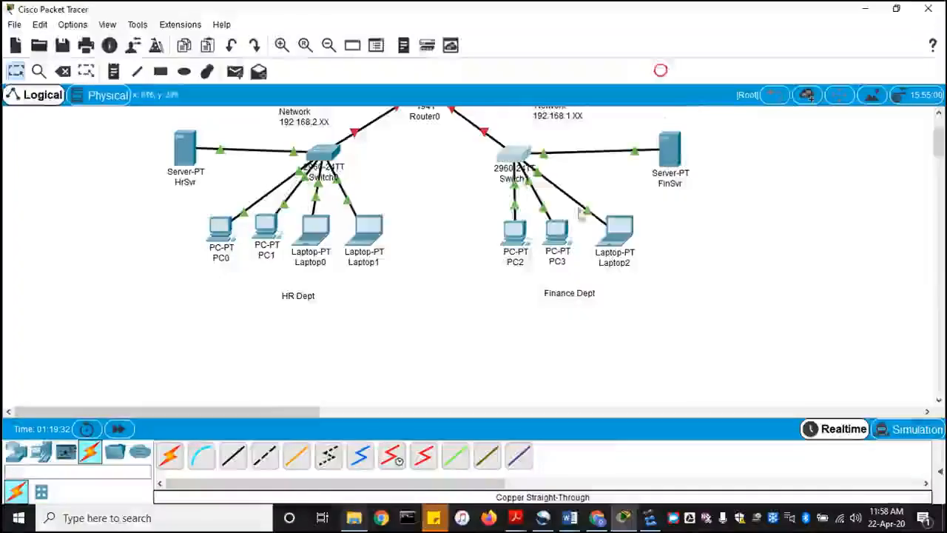
{"action": "left_click", "coordinate": [513, 157]}
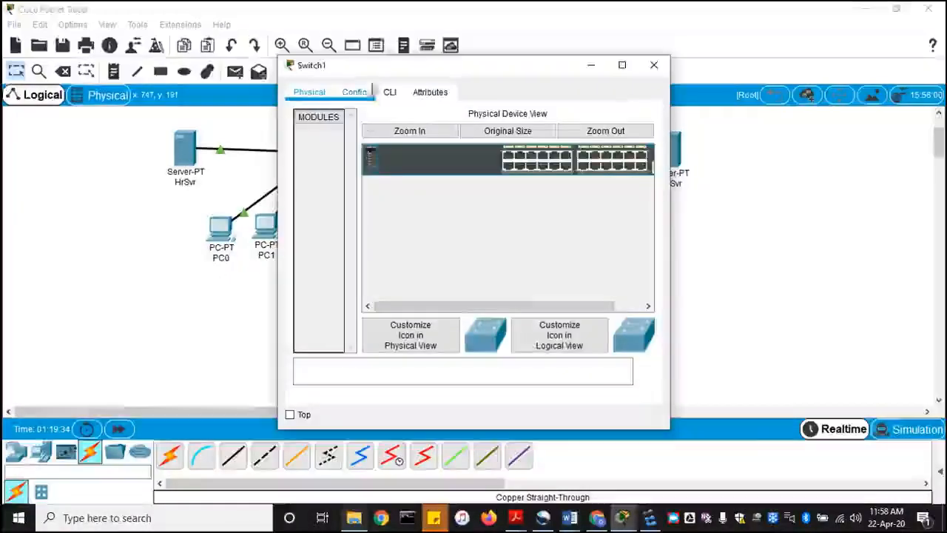
{"action": "left_click", "coordinate": [390, 93]}
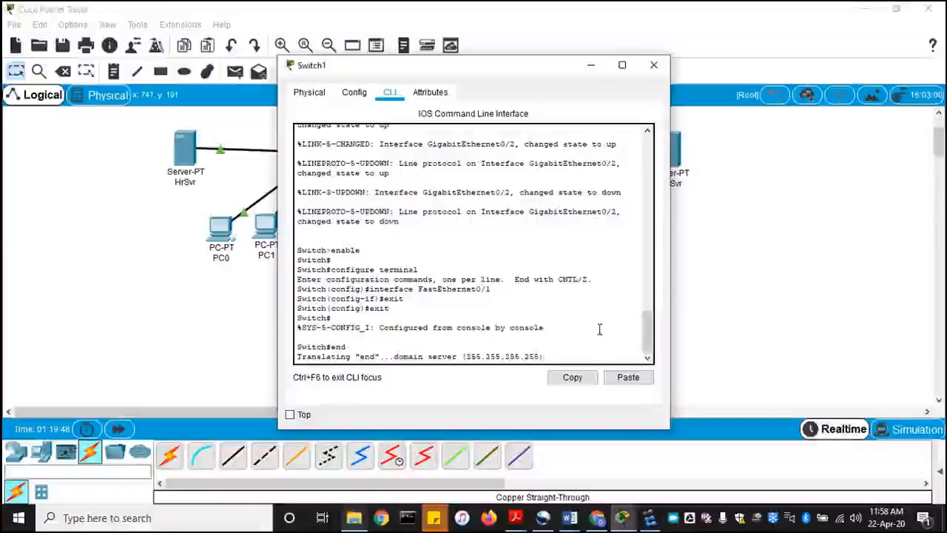
{"action": "left_click_drag", "start_coordinate": [528, 71], "coordinate": [751, 84]}
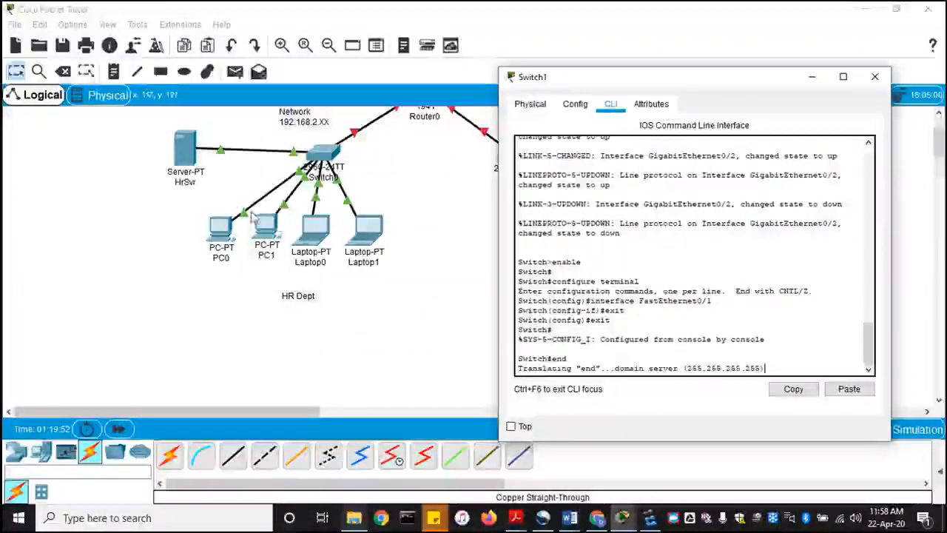
{"action": "left_click_drag", "start_coordinate": [656, 84], "coordinate": [695, 76]}
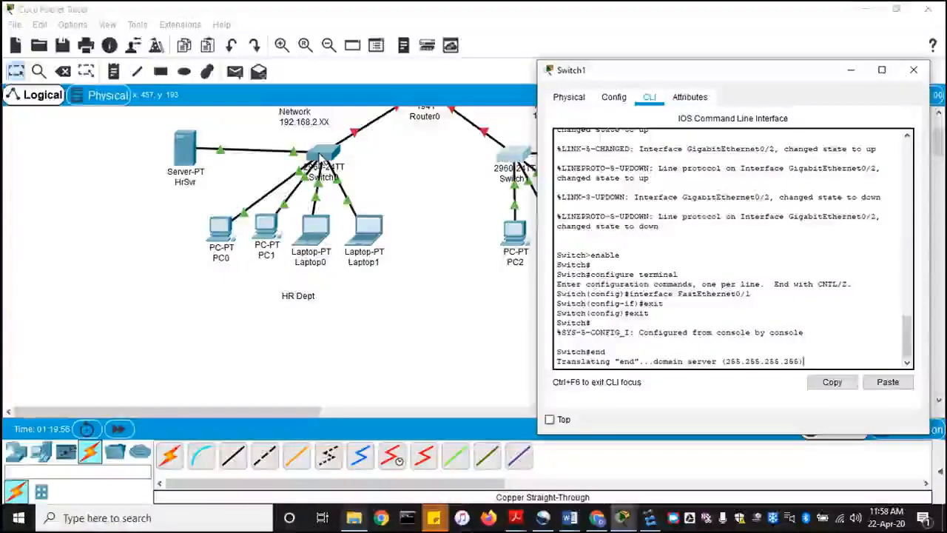
Open the command line of Switch0 in the HR network and enter privileged mode with enable.
{"action": "left_click", "coordinate": [322, 161]}
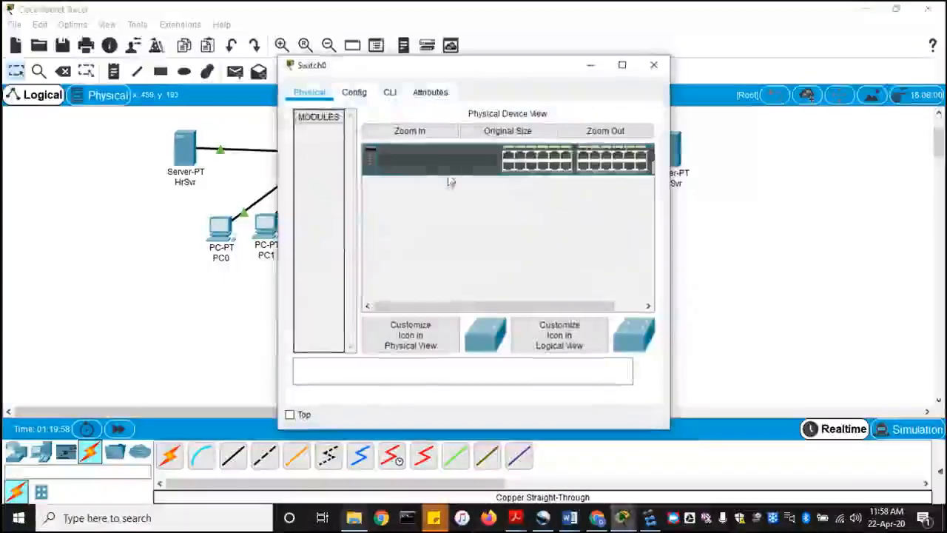
{"action": "left_click", "coordinate": [390, 92]}
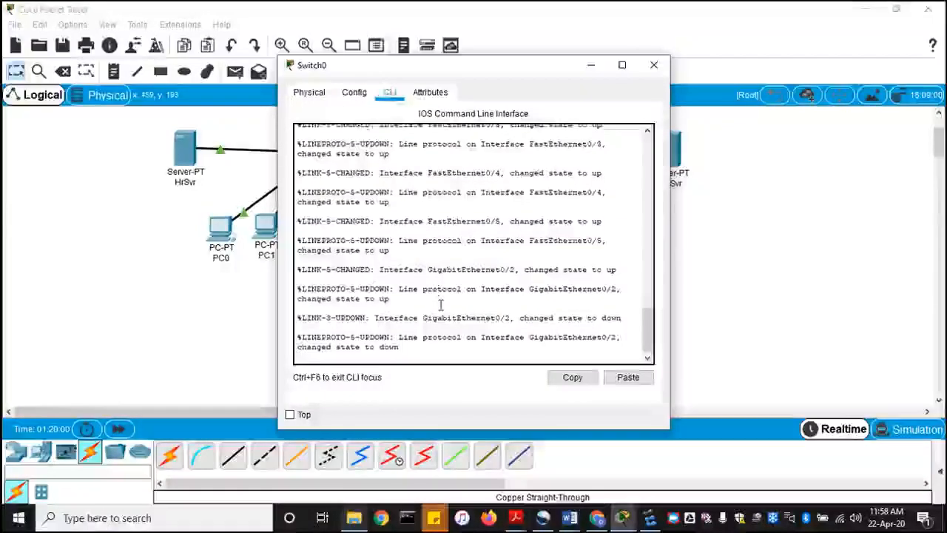
{"action": "key", "text": "Return"}
{"action": "key", "text": "Return"}
{"action": "key", "text": "Return"}
{"action": "key", "text": "Return"}
{"action": "key", "text": "Return"}
{"action": "key", "text": "Return"}
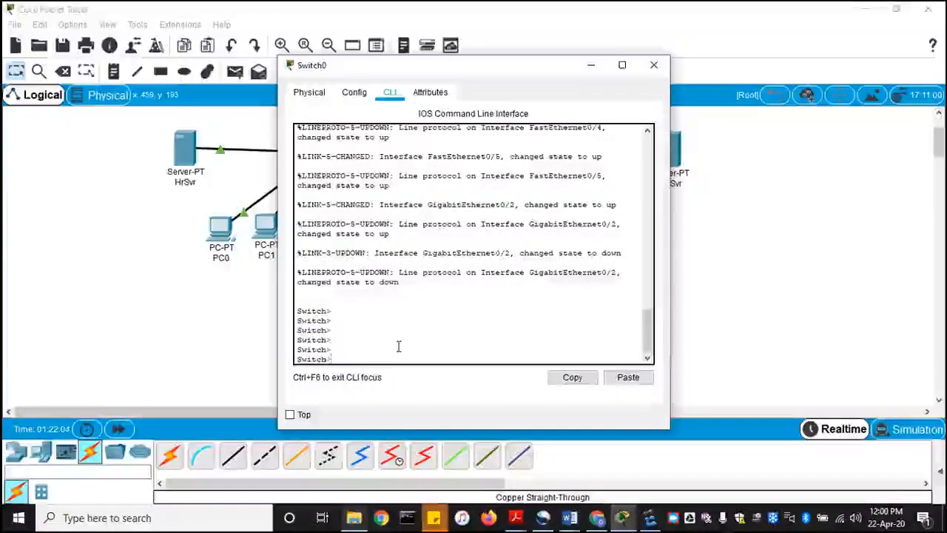
{"action": "type", "text": "enable"}
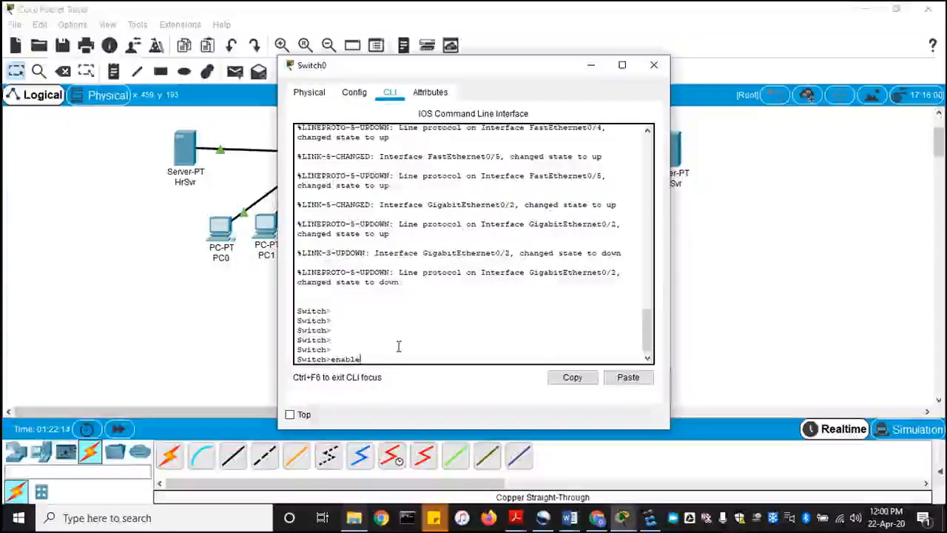
{"action": "key", "text": "Return"}
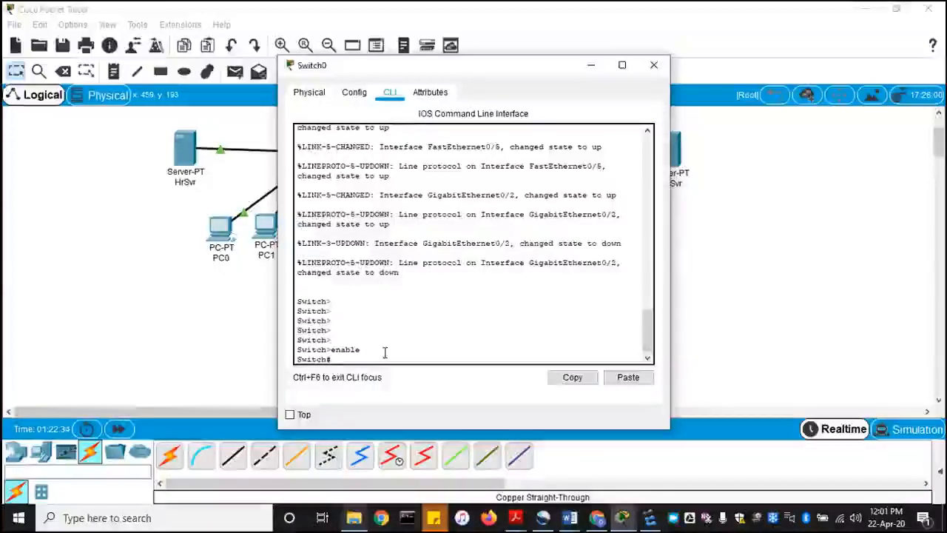
Maximize the Switch0 window, run show version, and advance the output a few lines.
{"action": "left_click", "coordinate": [622, 66]}
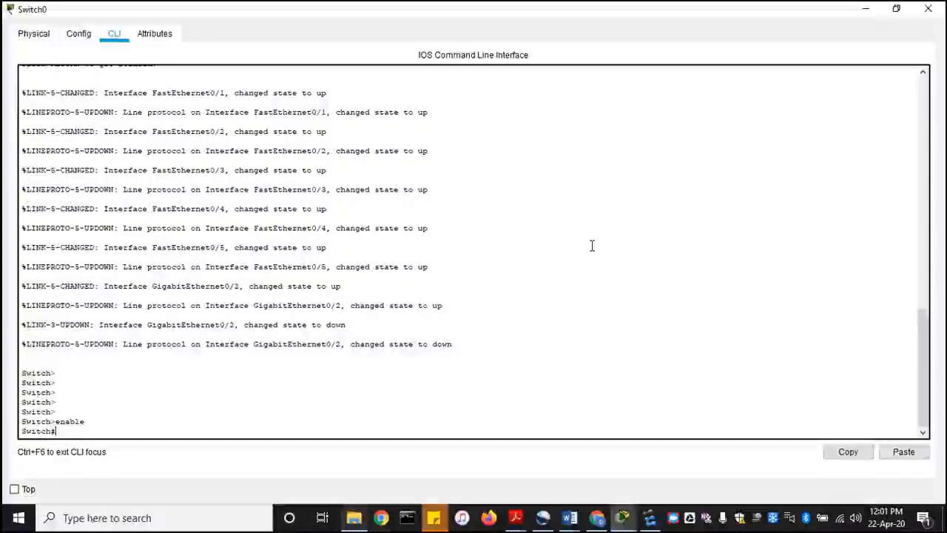
{"action": "type", "text": "show"}
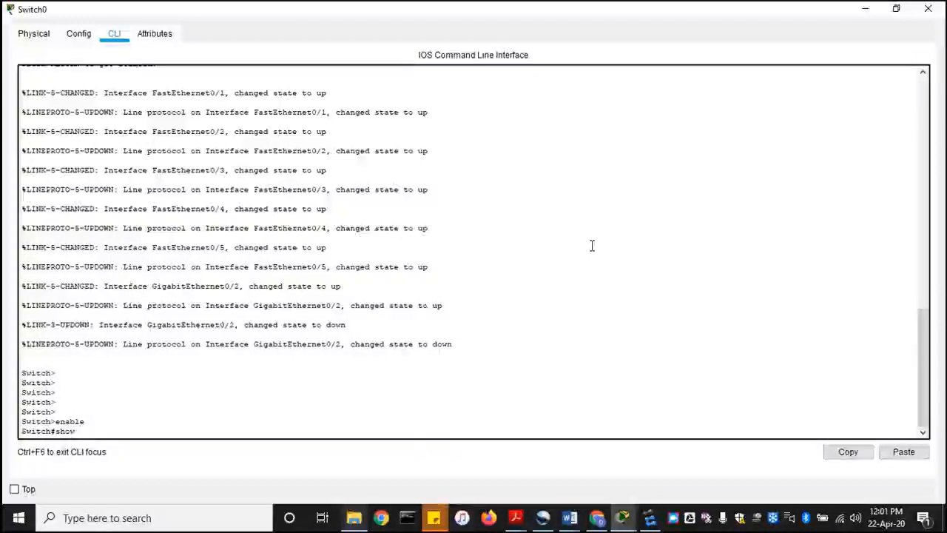
{"action": "type", "text": "version"}
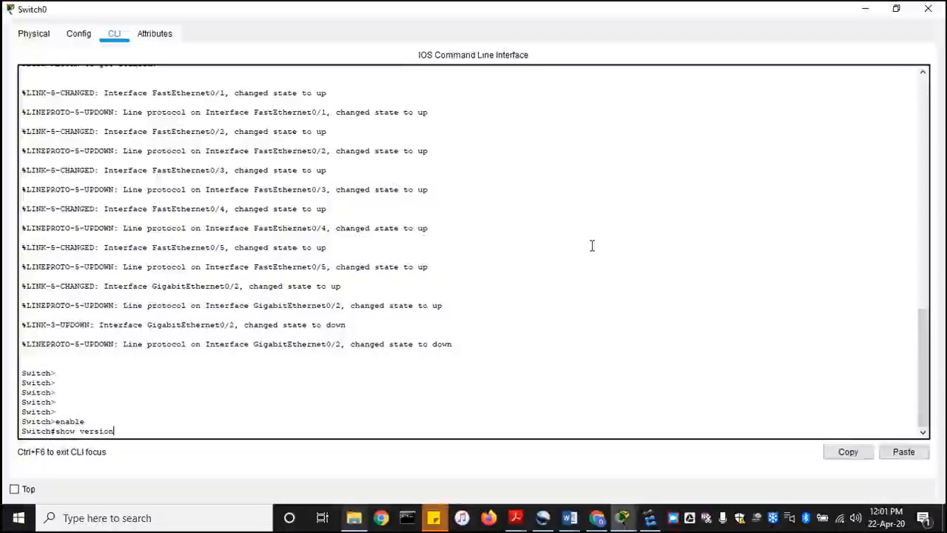
{"action": "key", "text": "Return"}
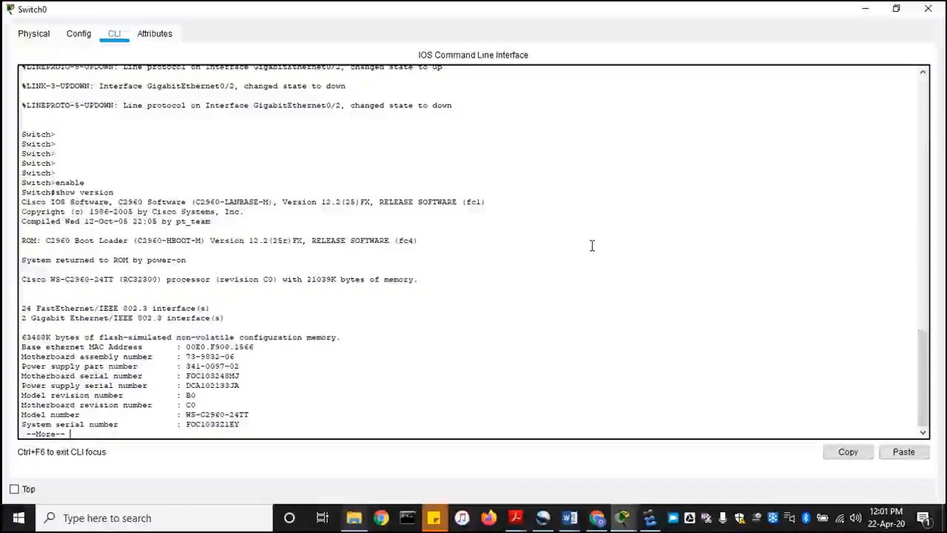
{"action": "key", "text": "Return"}
{"action": "key", "text": "Return"}
{"action": "key", "text": "Return"}
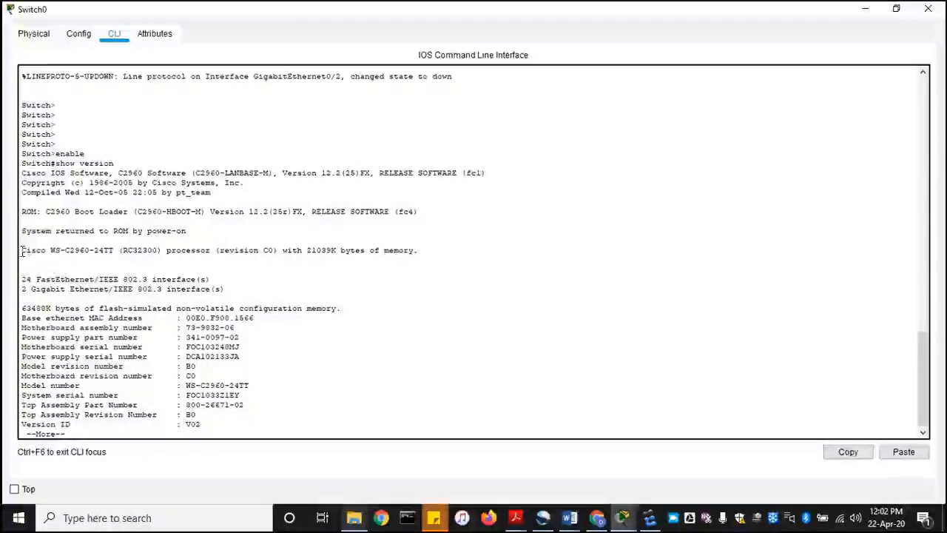
Examine the processor and memory line, the motherboard and power supply part numbers, and the serial number entries in the version output.
{"action": "left_click_drag", "start_coordinate": [22, 250], "coordinate": [377, 250]}
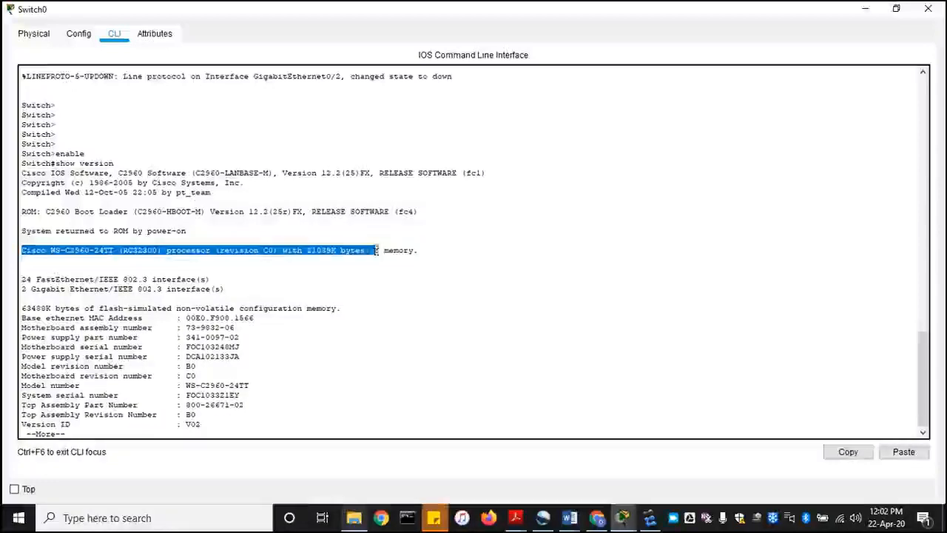
{"action": "left_click", "coordinate": [376, 256]}
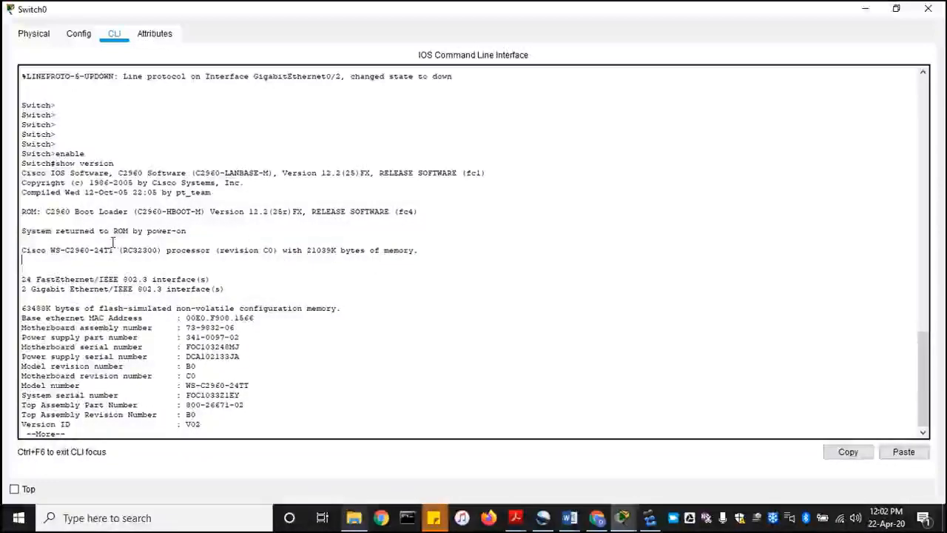
{"action": "scroll", "coordinate": [89, 274], "scroll_direction": "down", "scroll_amount": 1}
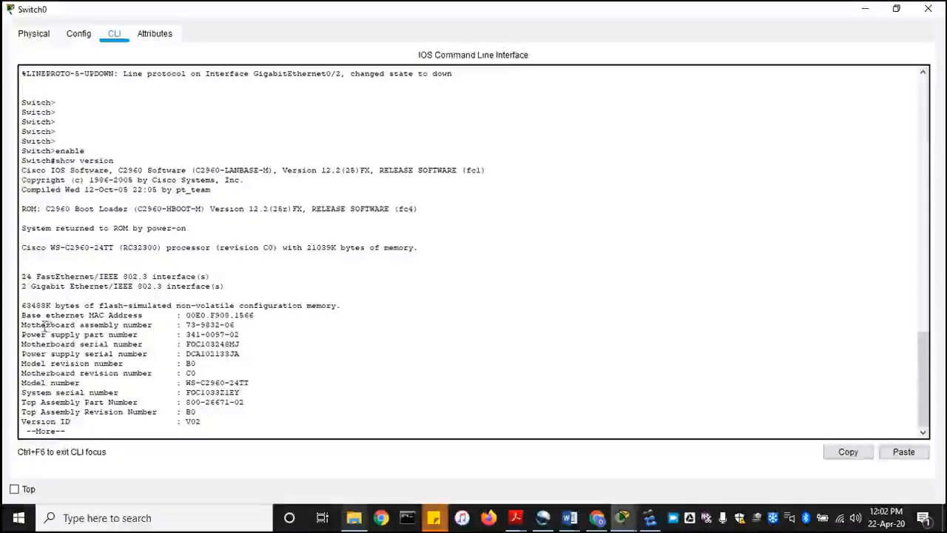
{"action": "left_click_drag", "start_coordinate": [45, 326], "coordinate": [186, 326]}
{"action": "left_click", "coordinate": [217, 325]}
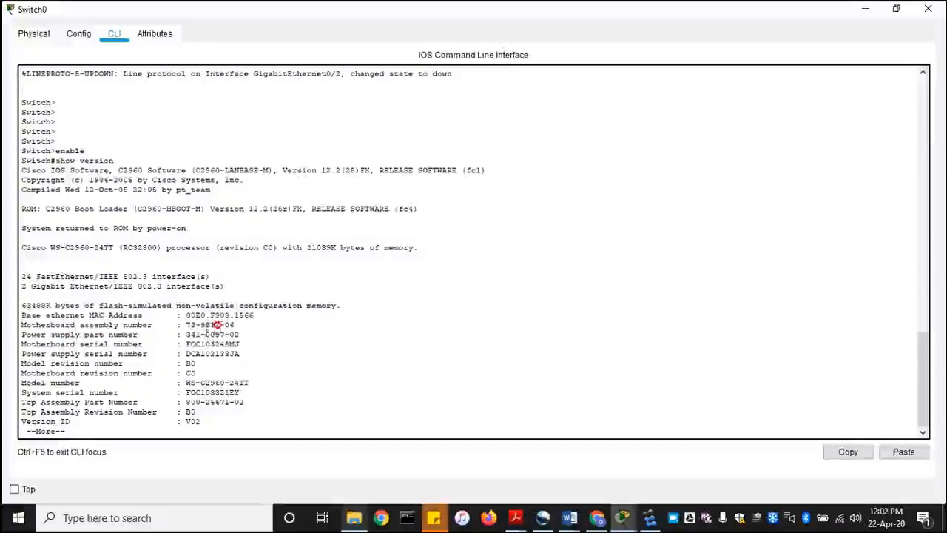
{"action": "left_click_drag", "start_coordinate": [48, 335], "coordinate": [225, 335]}
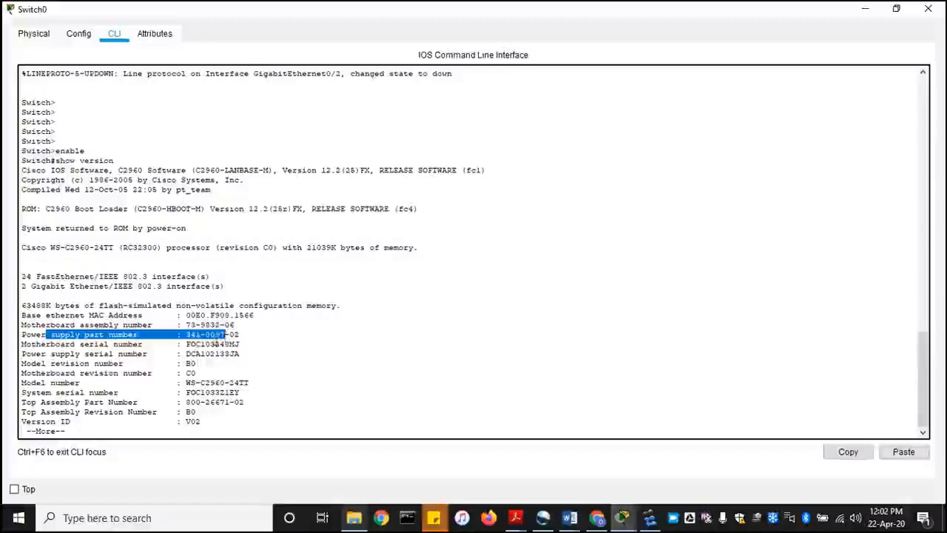
{"action": "left_click_drag", "start_coordinate": [31, 344], "coordinate": [156, 344]}
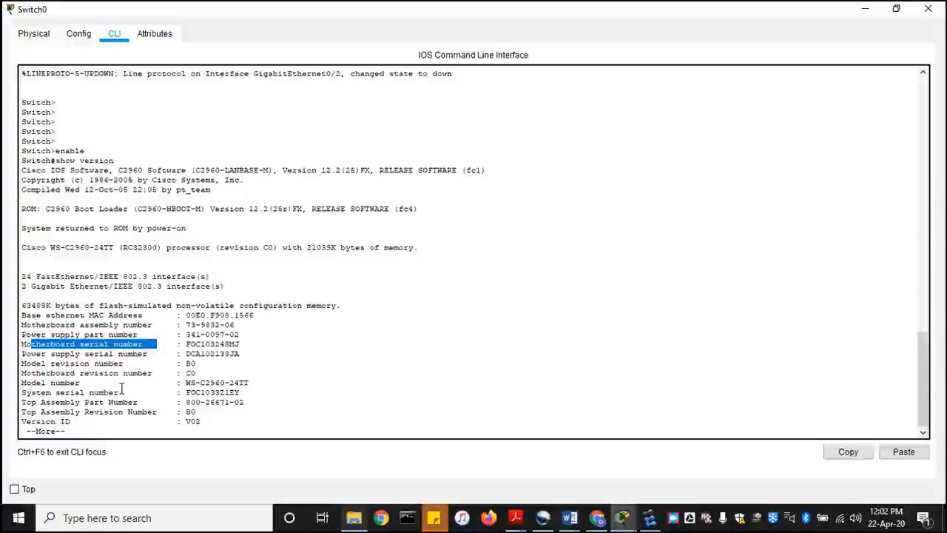
{"action": "left_click_drag", "start_coordinate": [46, 392], "coordinate": [134, 396]}
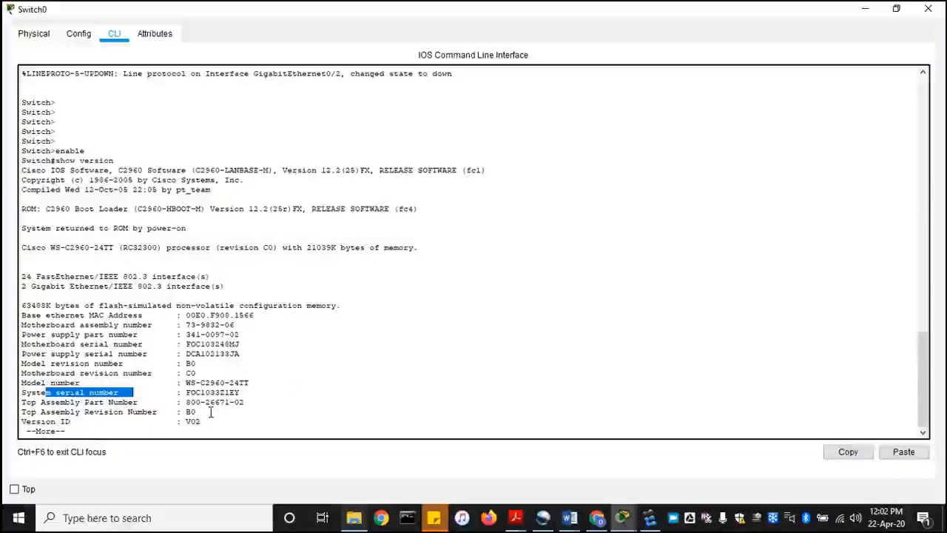
Advance the version output to the configuration register line and highlight the switch model in the processor line.
{"action": "key", "text": "Return"}
{"action": "key", "text": "Return"}
{"action": "key", "text": "Return"}
{"action": "key", "text": "Return"}
{"action": "key", "text": "Return"}
{"action": "key", "text": "Return"}
{"action": "key", "text": "Return"}
{"action": "key", "text": "Return"}
{"action": "key", "text": "Return"}
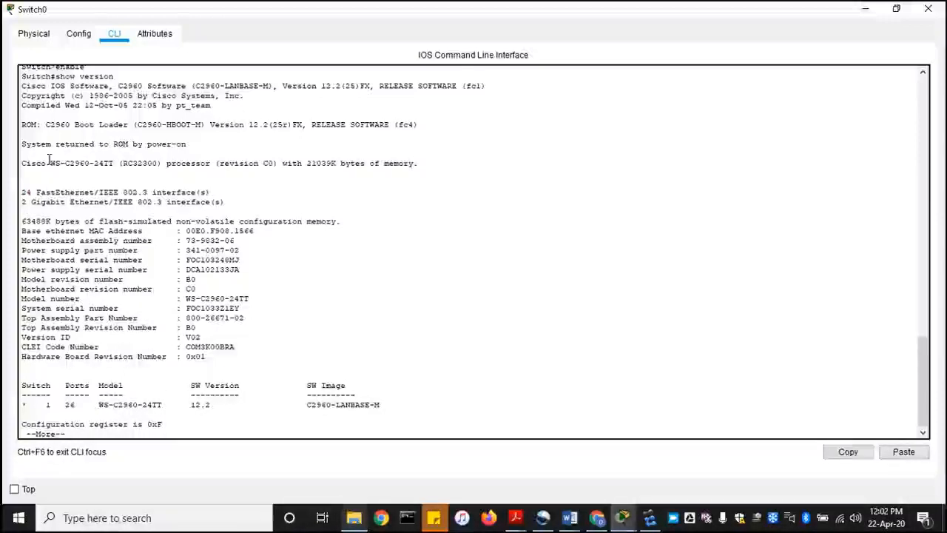
{"action": "left_click_drag", "start_coordinate": [50, 163], "coordinate": [116, 162]}
{"action": "left_click", "coordinate": [136, 185]}
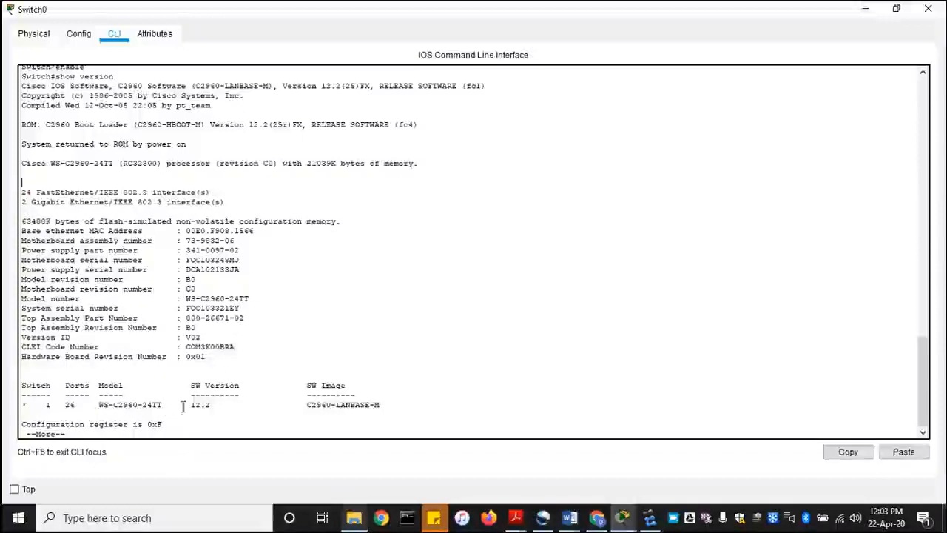
{"action": "scroll", "coordinate": [189, 404], "scroll_direction": "down", "scroll_amount": 1}
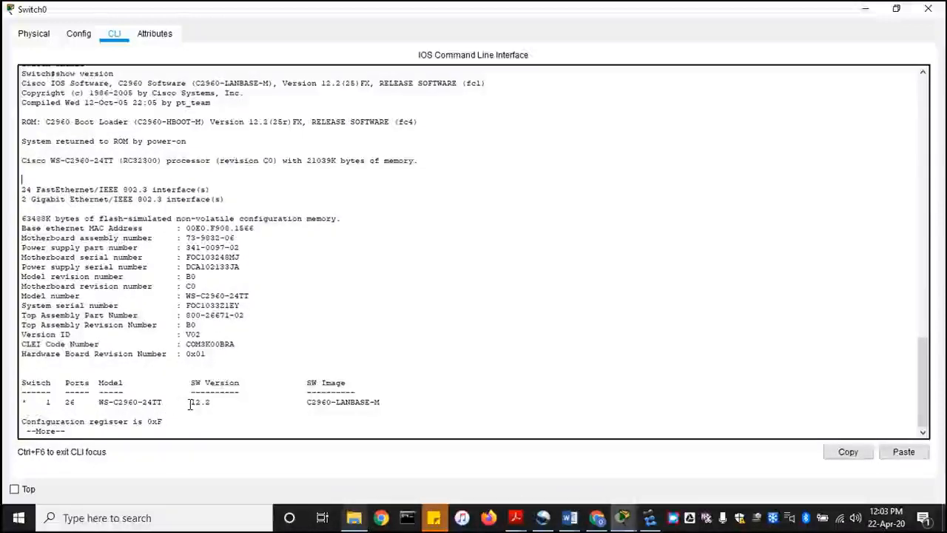
Finish the version listing to return to the prompt, and review its IOS software, interface and hardware details.
{"action": "key", "text": "space"}
{"action": "key", "text": "Return"}
{"action": "key", "text": "Return"}
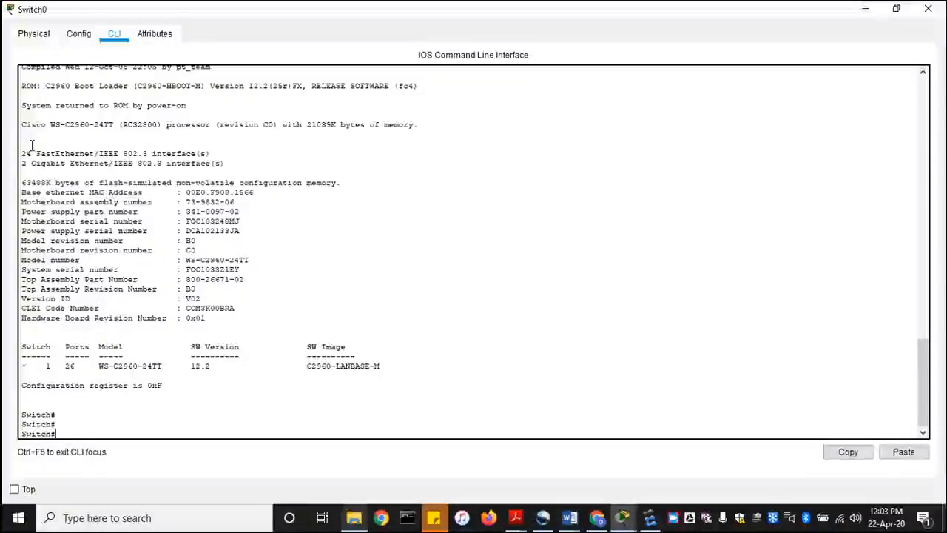
{"action": "scroll", "coordinate": [210, 285], "scroll_direction": "up", "scroll_amount": 3}
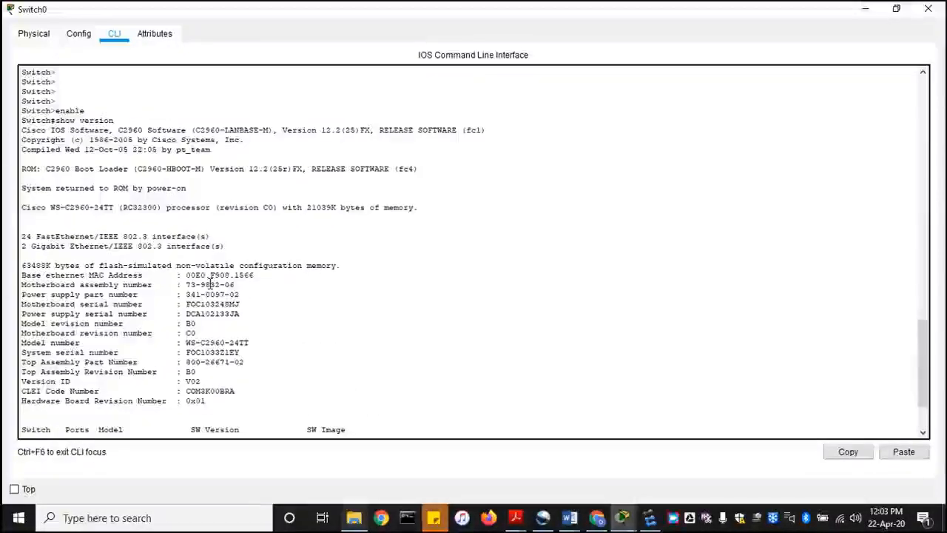
{"action": "scroll", "coordinate": [210, 285], "scroll_direction": "up", "scroll_amount": 2}
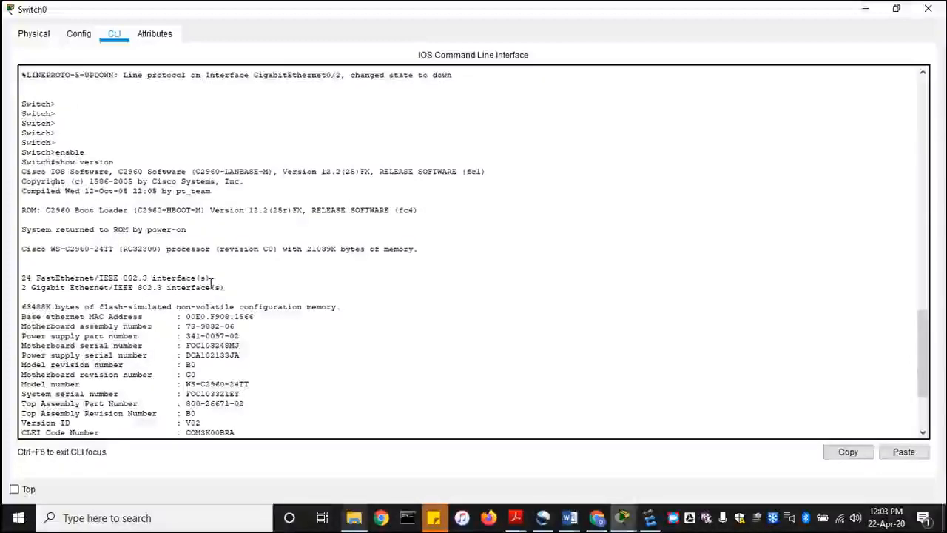
{"action": "scroll", "coordinate": [213, 283], "scroll_direction": "down", "scroll_amount": 3}
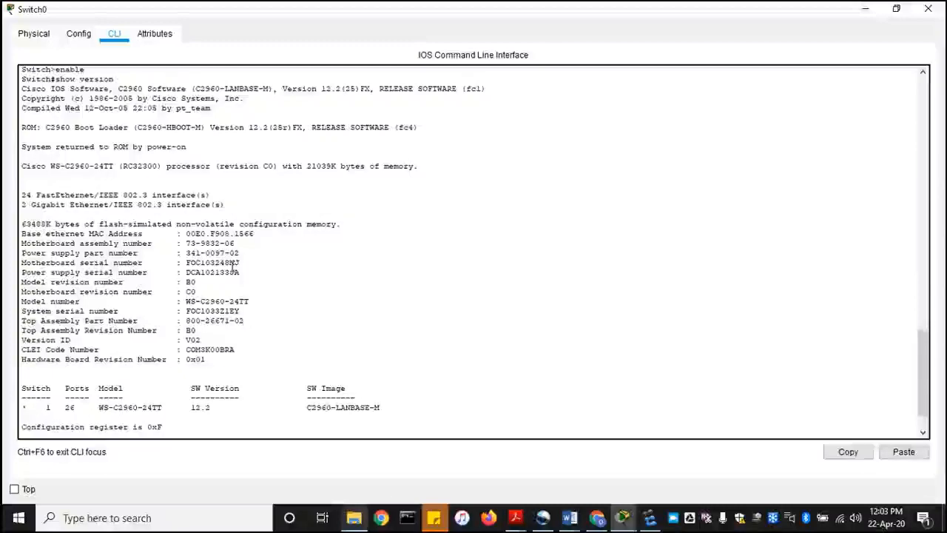
{"action": "scroll", "coordinate": [233, 266], "scroll_direction": "up", "scroll_amount": 3}
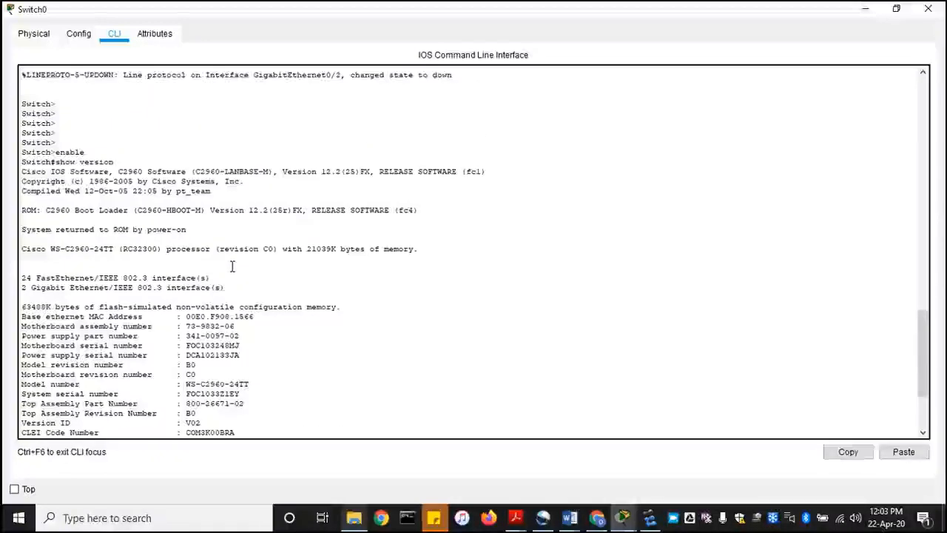
{"action": "scroll", "coordinate": [231, 267], "scroll_direction": "down", "scroll_amount": 2}
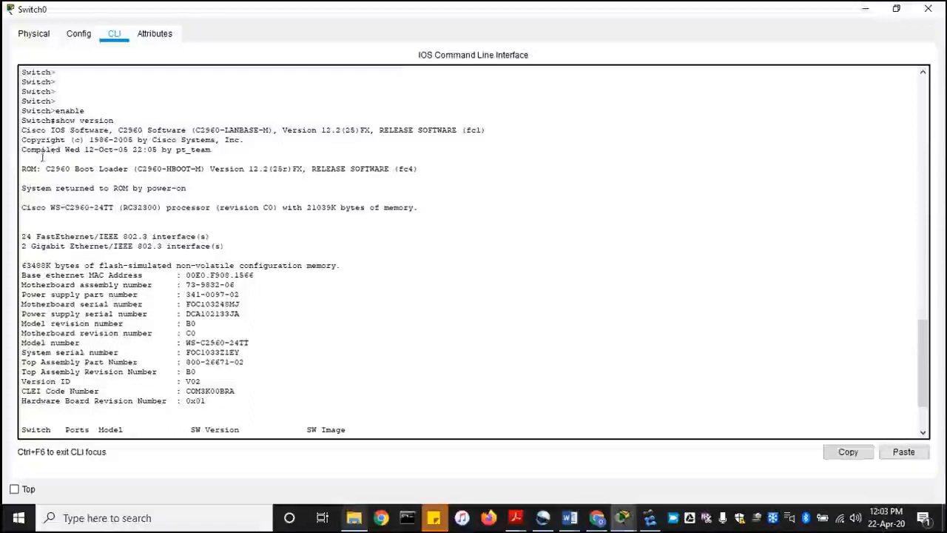
Review the show version output from the compile date through the ROM, interface and hardware revision entries, and highlight the version keyword.
{"action": "left_click_drag", "start_coordinate": [23, 151], "coordinate": [202, 158]}
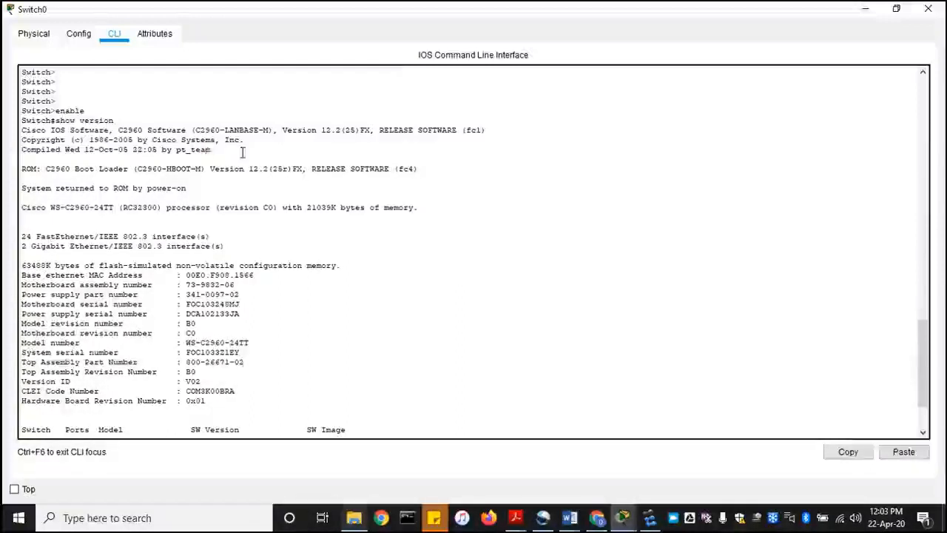
{"action": "scroll", "coordinate": [244, 163], "scroll_direction": "down", "scroll_amount": 3}
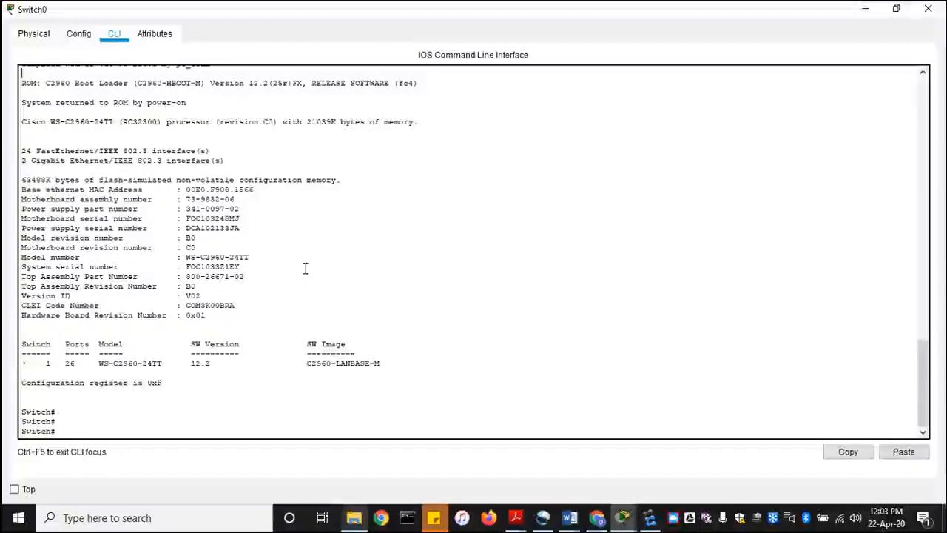
{"action": "scroll", "coordinate": [305, 268], "scroll_direction": "up", "scroll_amount": 1}
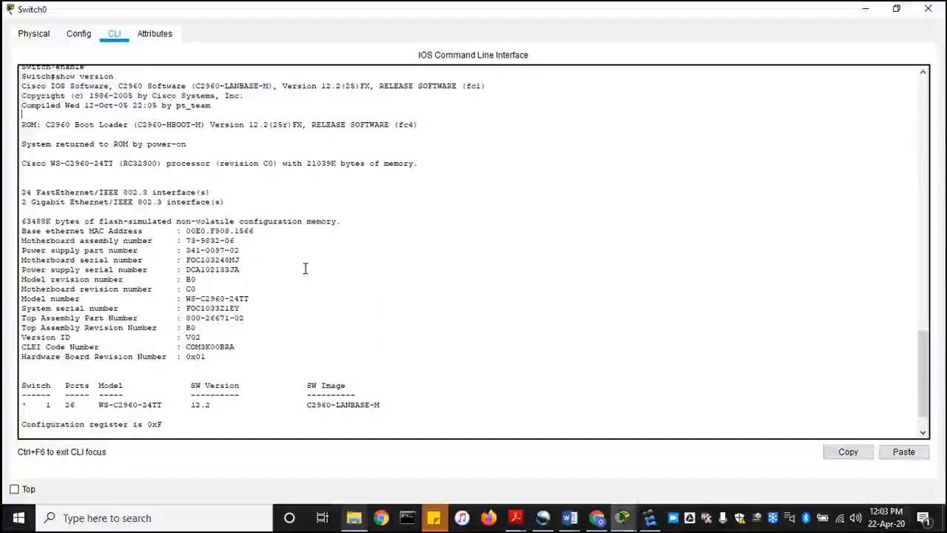
{"action": "scroll", "coordinate": [305, 267], "scroll_direction": "up", "scroll_amount": 1}
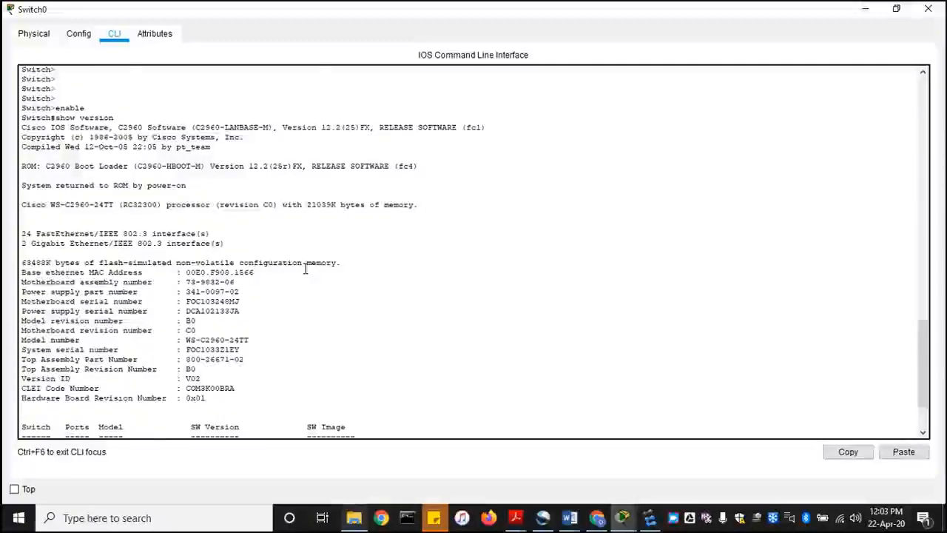
{"action": "scroll", "coordinate": [305, 268], "scroll_direction": "up", "scroll_amount": 1}
{"action": "scroll", "coordinate": [305, 268], "scroll_direction": "down", "scroll_amount": 2}
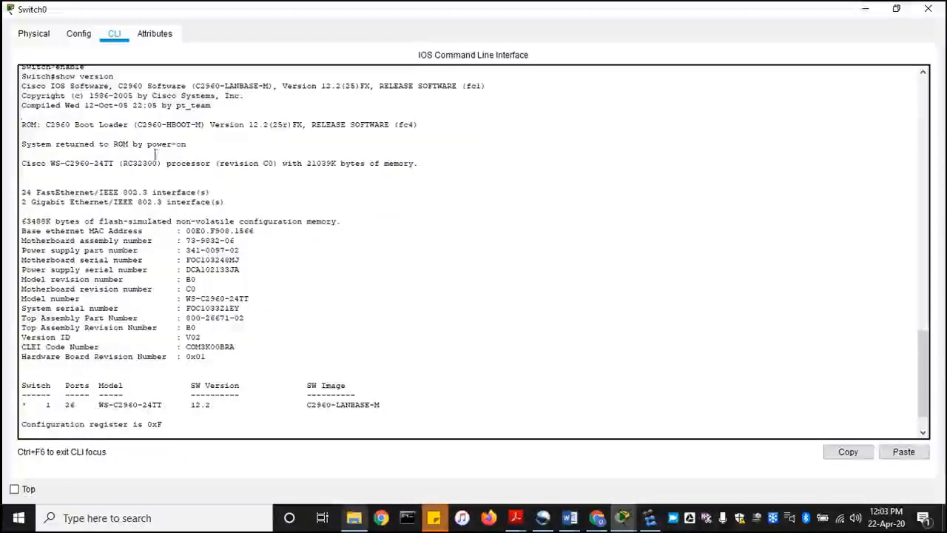
{"action": "left_click_drag", "start_coordinate": [20, 124], "coordinate": [324, 362]}
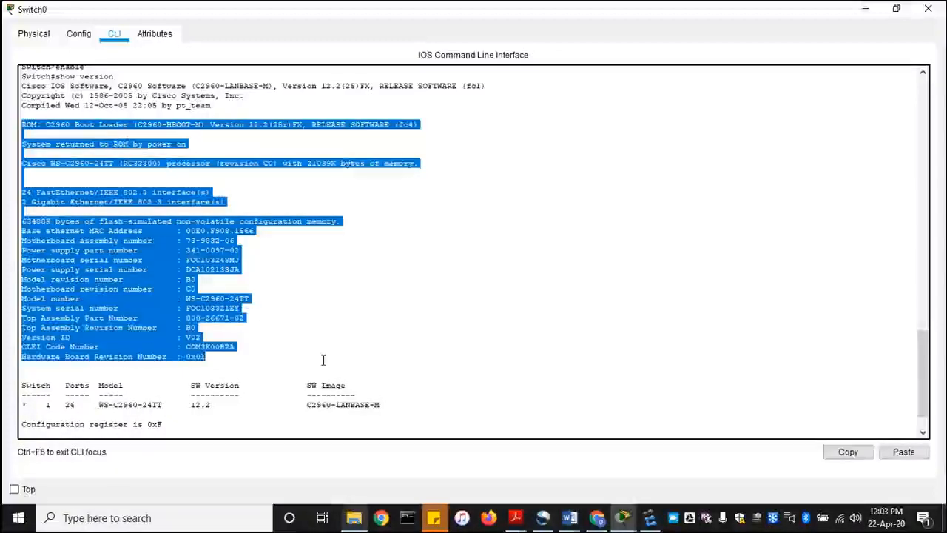
{"action": "left_click", "coordinate": [497, 269]}
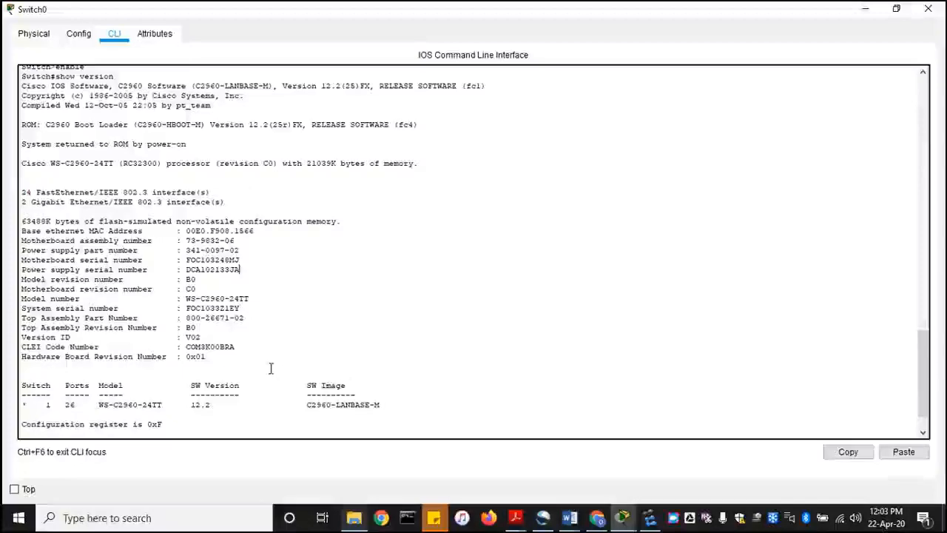
{"action": "scroll", "coordinate": [271, 367], "scroll_direction": "up", "scroll_amount": 2}
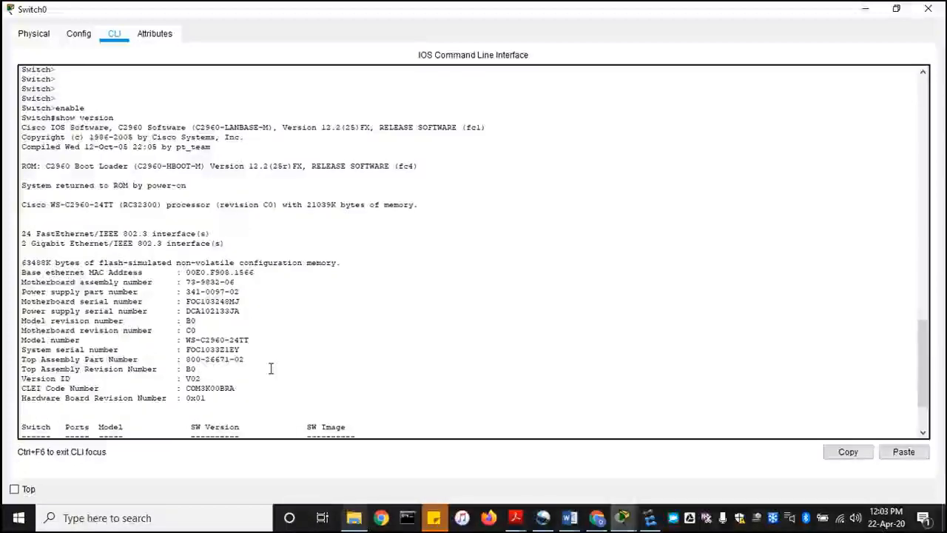
{"action": "double_click", "coordinate": [87, 118]}
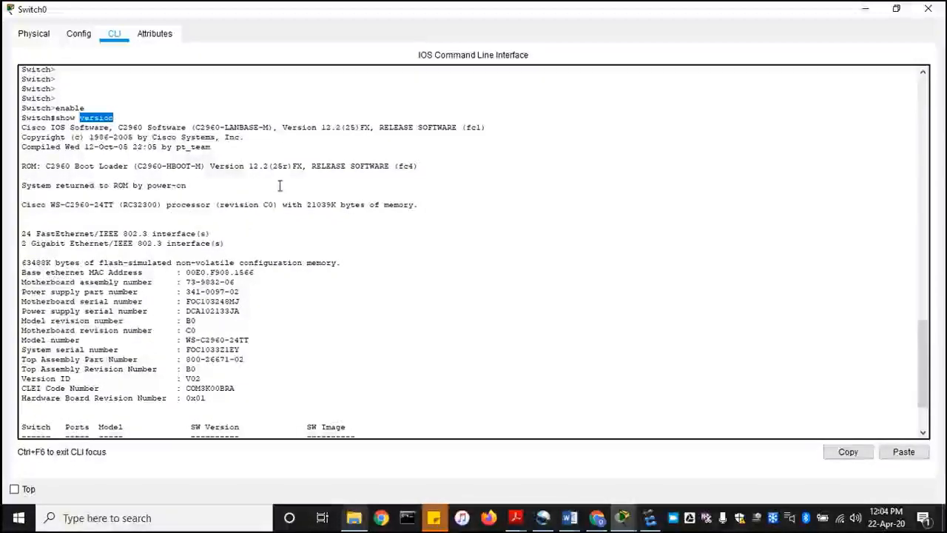
List the available options of the show interface command with the ? help at the privileged prompt.
{"action": "scroll", "coordinate": [280, 186], "scroll_direction": "down", "scroll_amount": 2}
{"action": "scroll", "coordinate": [169, 413], "scroll_direction": "down", "scroll_amount": 2}
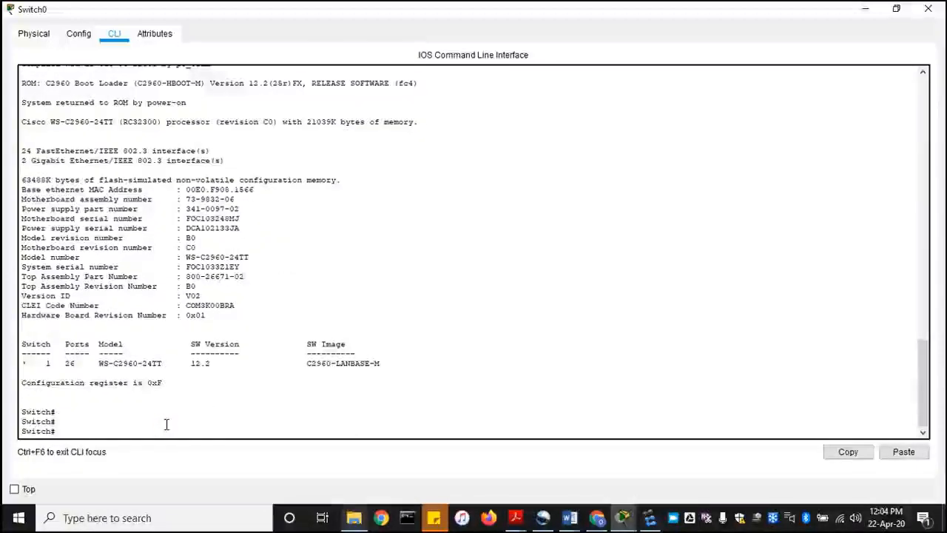
{"action": "type", "text": "show in"}
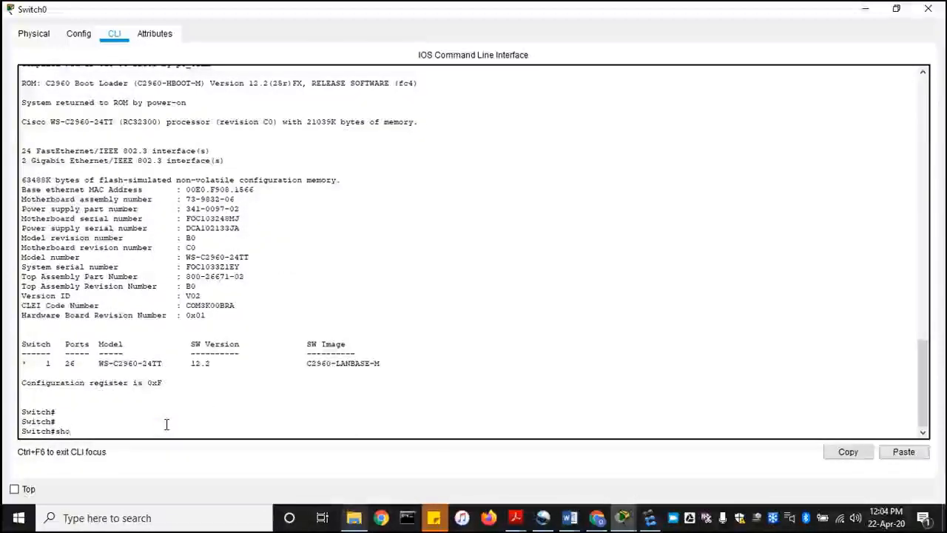
{"action": "type", "text": "t"}
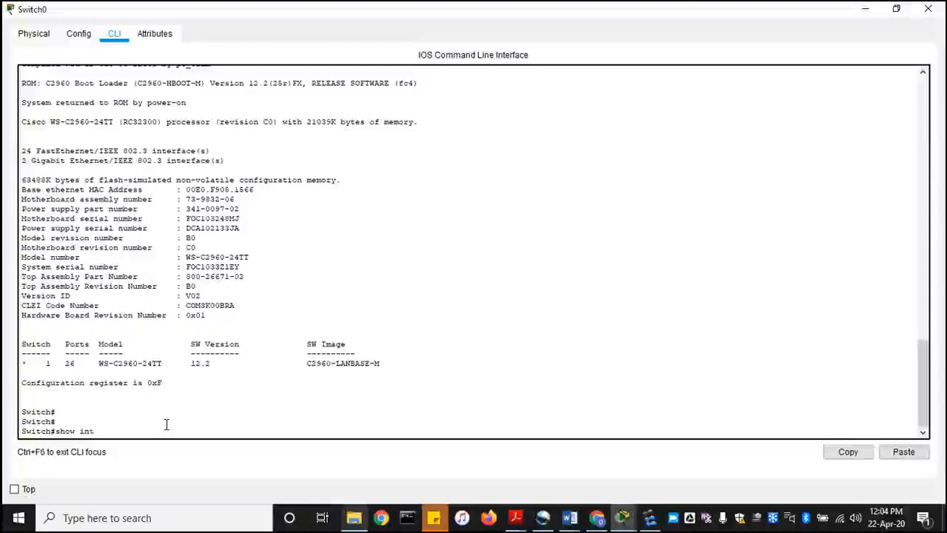
{"action": "type", "text": "erf"}
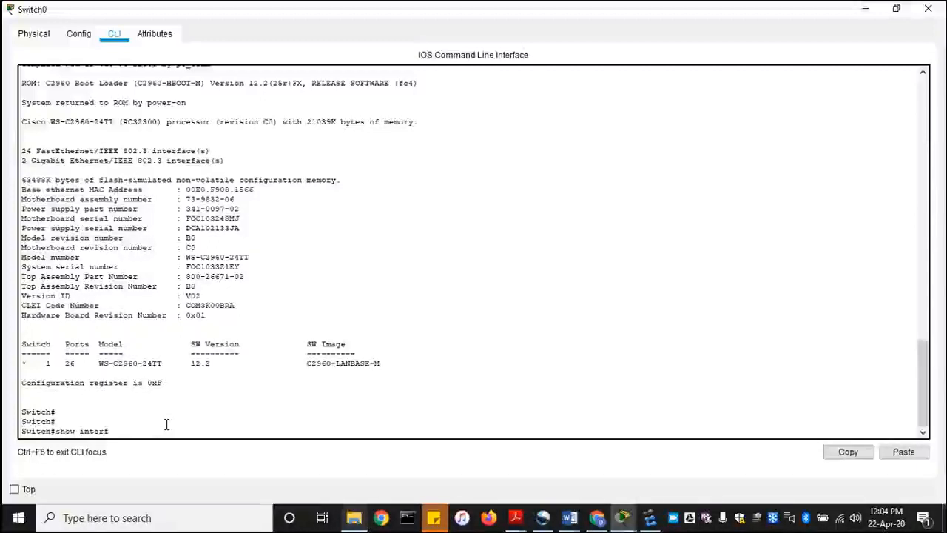
{"action": "type", "text": "ace"}
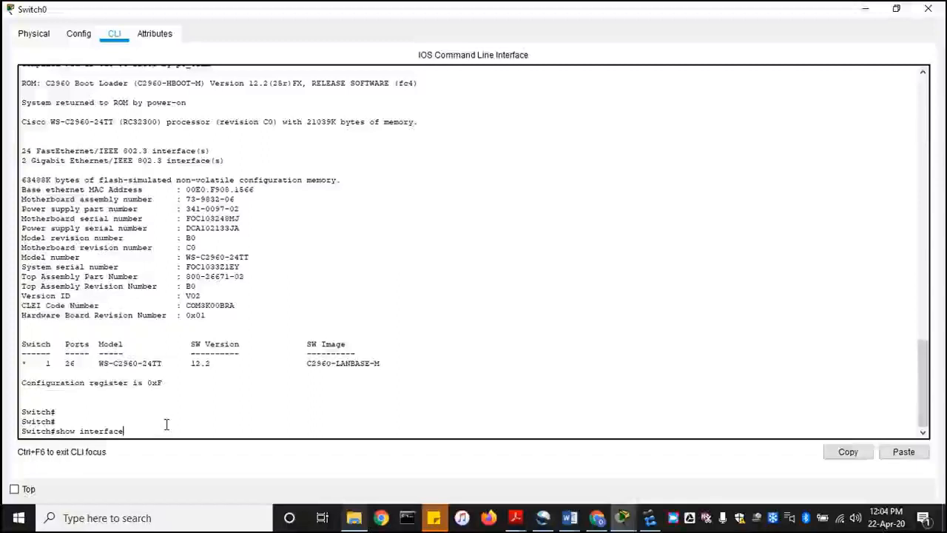
{"action": "type", "text": "?"}
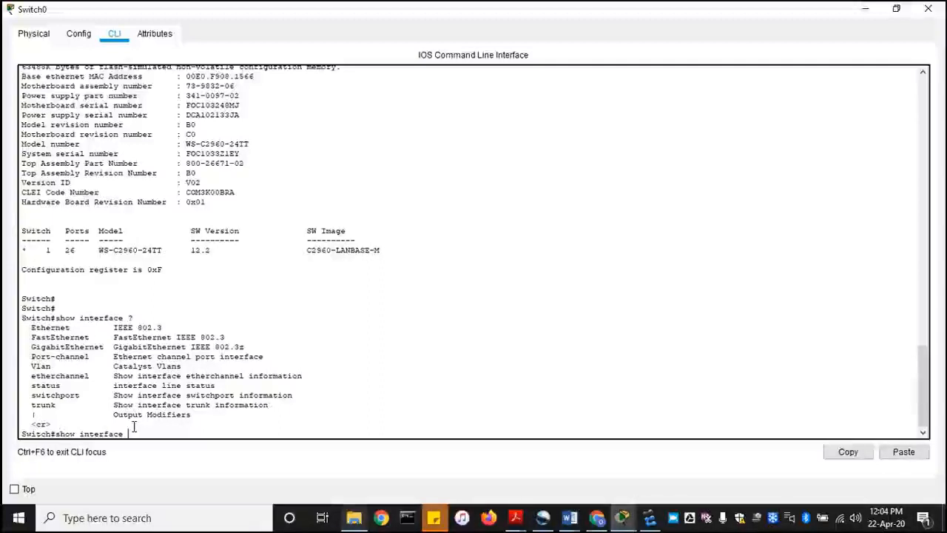
Run show interface status and advance the port listing through Gig0/2.
{"action": "type", "text": "stat"}
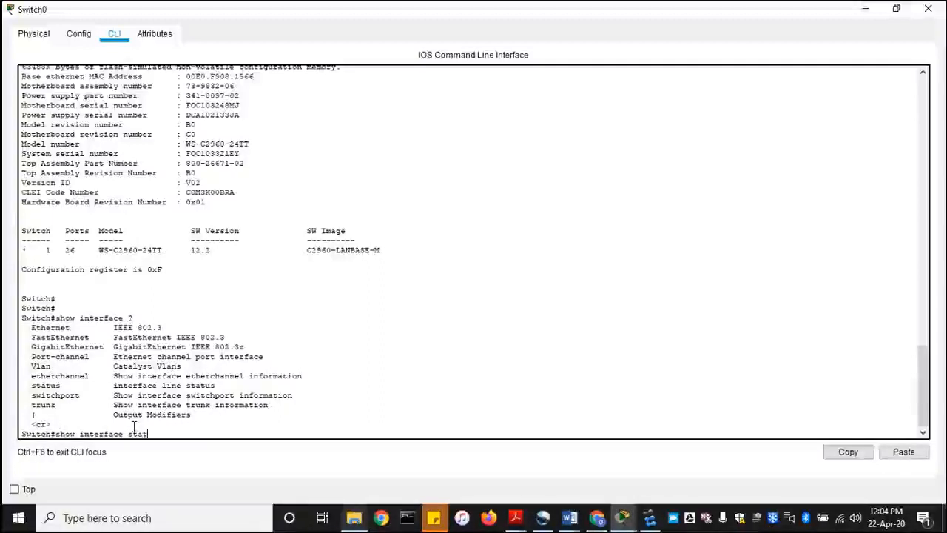
{"action": "type", "text": "us"}
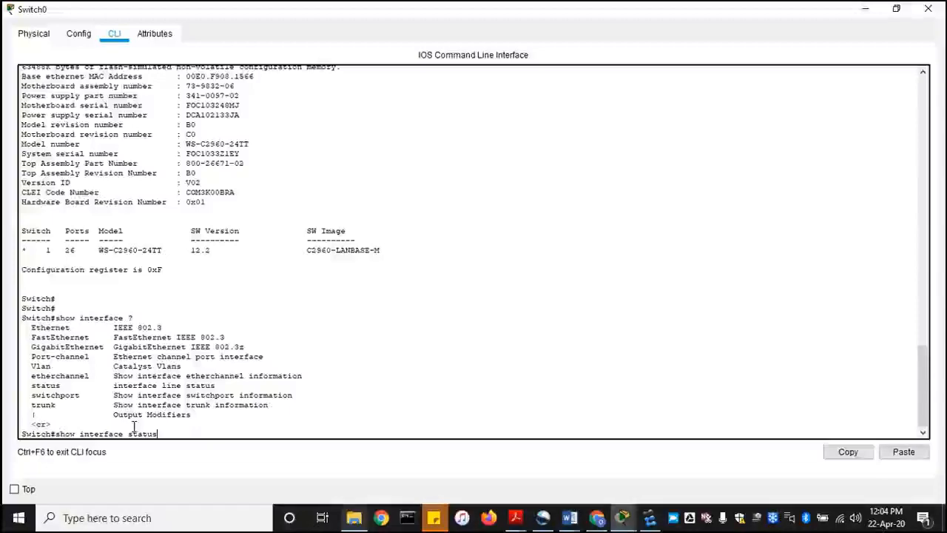
{"action": "key", "text": "Return"}
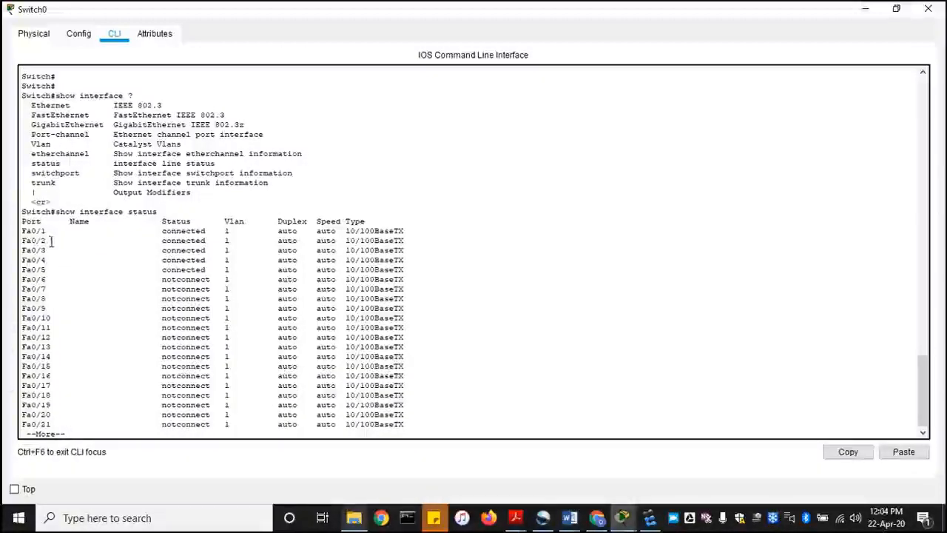
{"action": "key", "text": "Return"}
{"action": "key", "text": "Return"}
{"action": "key", "text": "Return"}
{"action": "key", "text": "Return"}
{"action": "key", "text": "Return"}
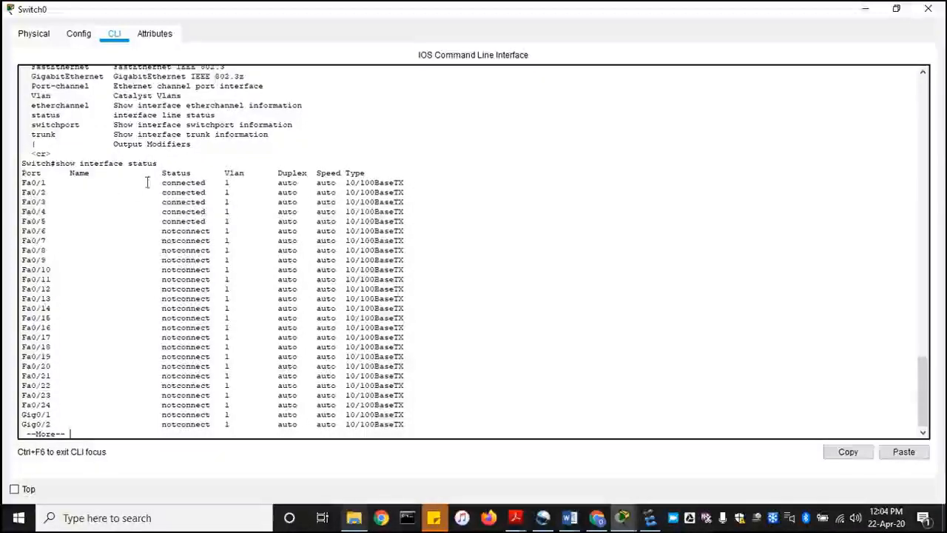
Examine the status of ports Fa0/1 to Fa0/5, and of ports Fa0/6 to Gig0/2, by highlighting their rows.
{"action": "left_click_drag", "start_coordinate": [23, 182], "coordinate": [409, 220]}
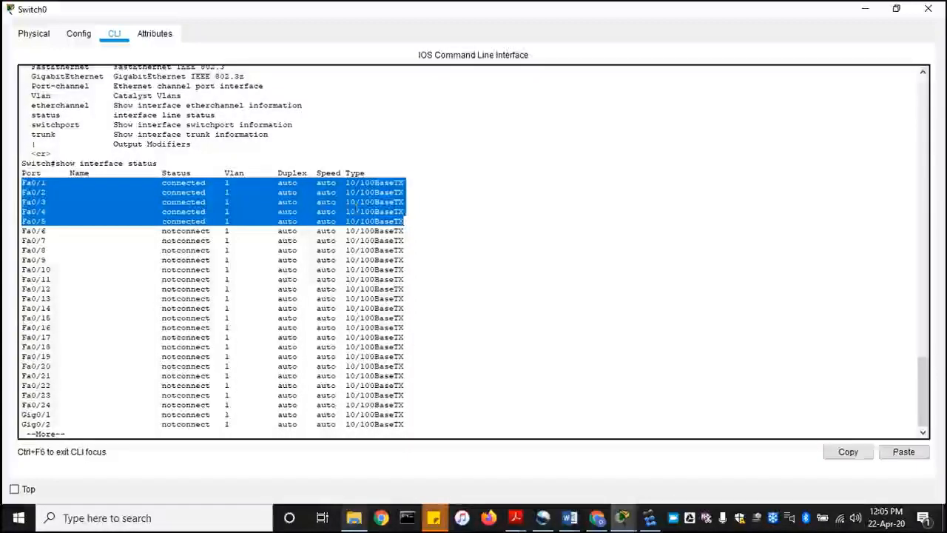
{"action": "left_click", "coordinate": [161, 191]}
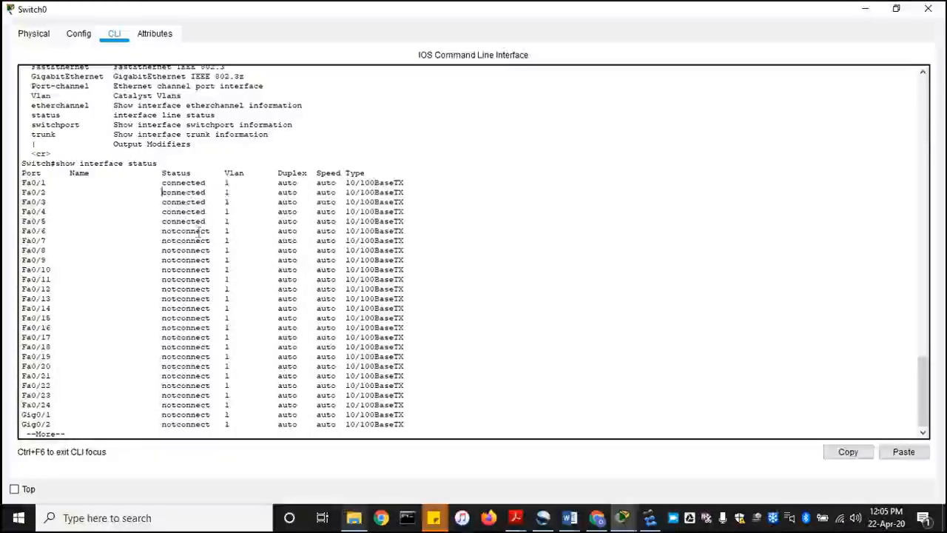
{"action": "left_click_drag", "start_coordinate": [23, 234], "coordinate": [196, 425]}
{"action": "left_click", "coordinate": [170, 363]}
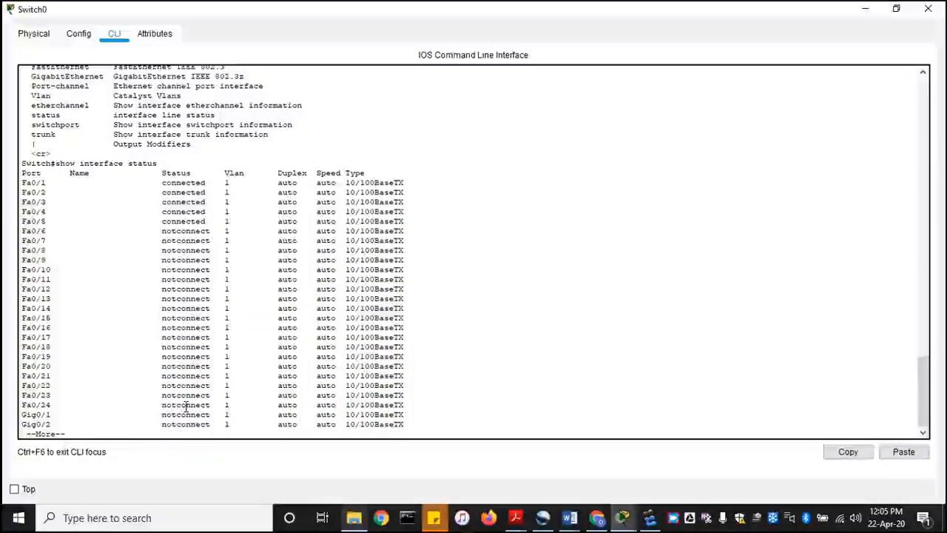
{"action": "scroll", "coordinate": [186, 406], "scroll_direction": "down", "scroll_amount": 1}
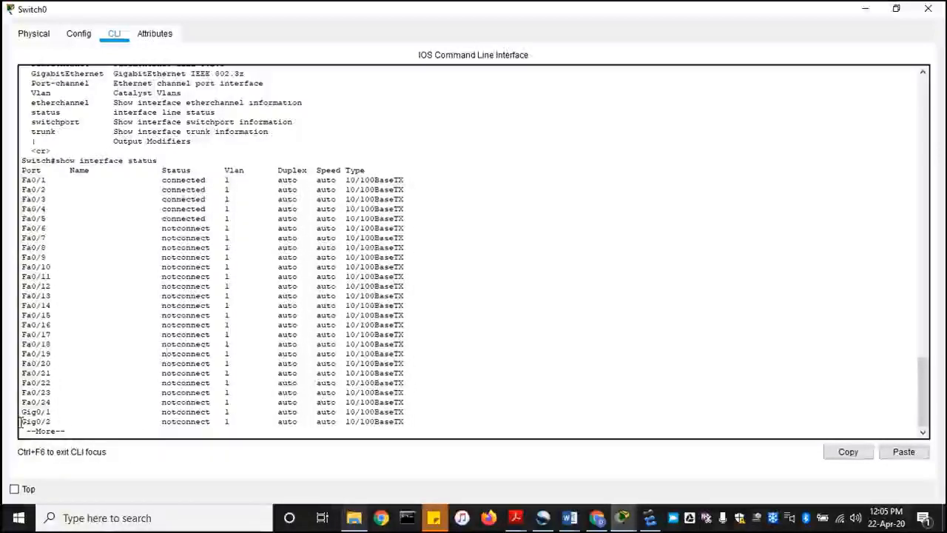
Restore the Switch0 window beside the HR Dept topology and compare the Gig0/1 and Gig0/2 status entries with the switch's links.
{"action": "left_click", "coordinate": [896, 9]}
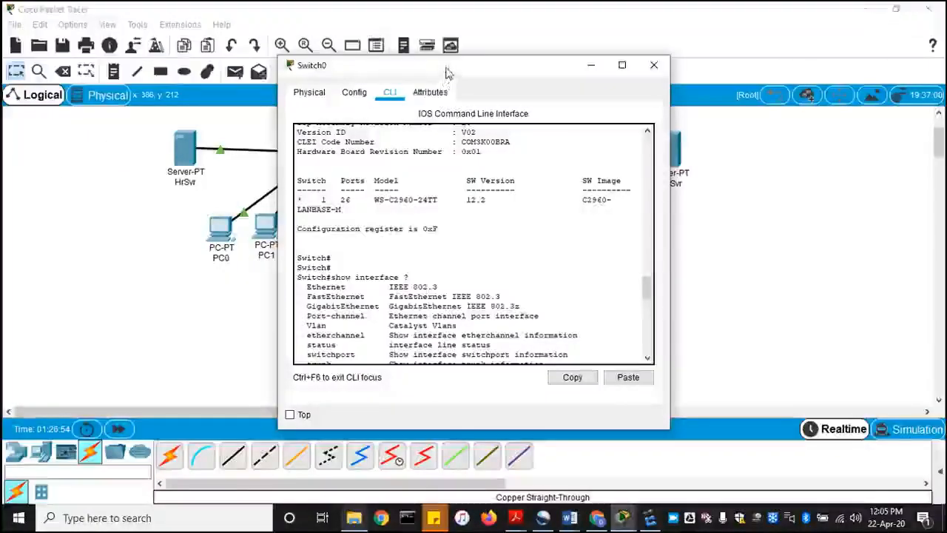
{"action": "left_click_drag", "start_coordinate": [447, 74], "coordinate": [685, 89]}
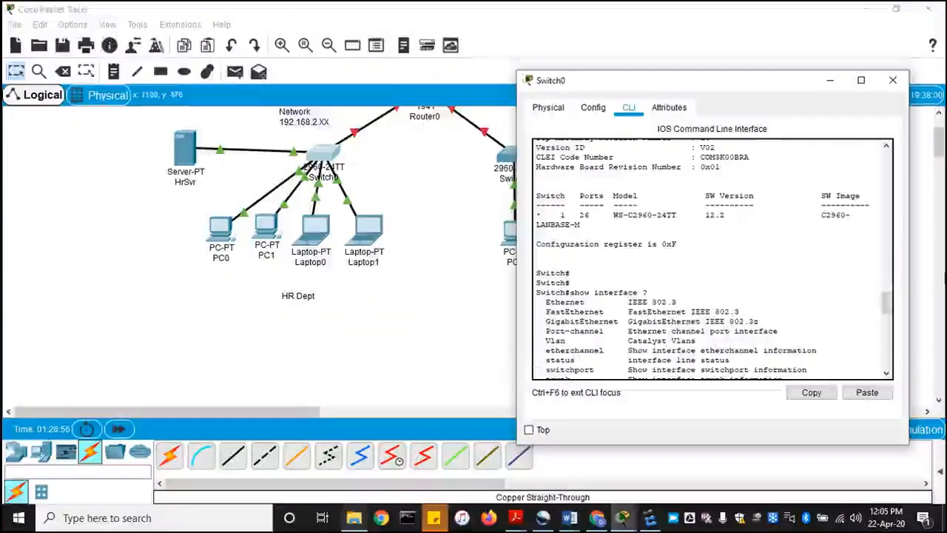
{"action": "scroll", "coordinate": [459, 207], "scroll_direction": "up", "scroll_amount": 3}
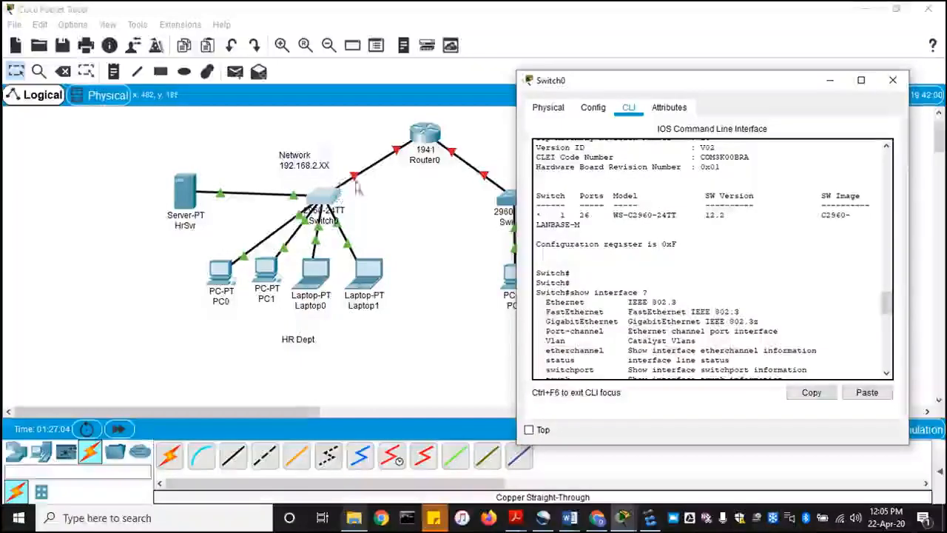
{"action": "scroll", "coordinate": [606, 271], "scroll_direction": "down", "scroll_amount": 2}
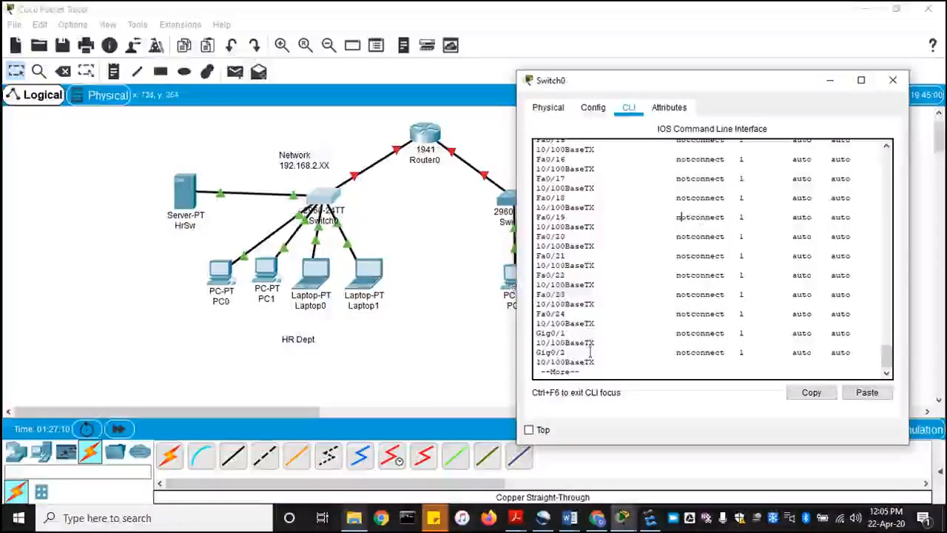
{"action": "left_click_drag", "start_coordinate": [676, 333], "coordinate": [744, 359]}
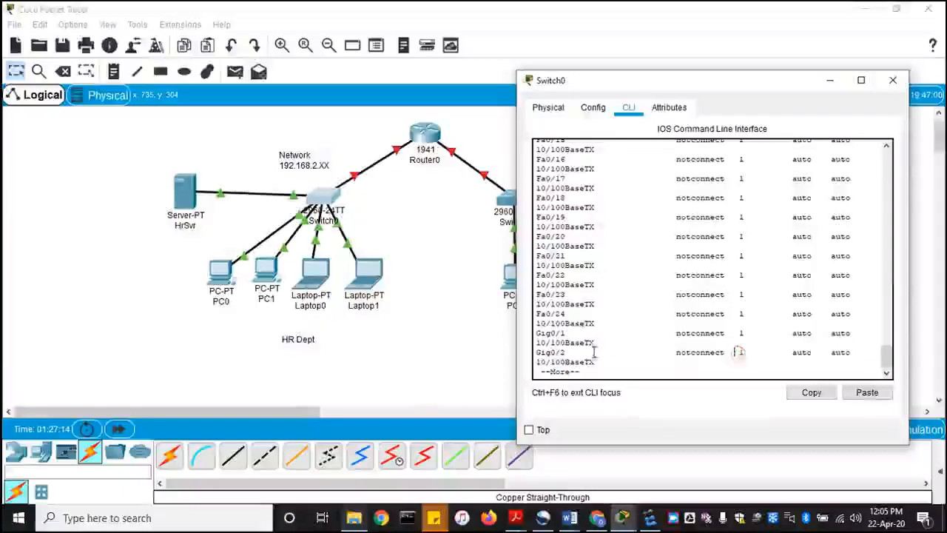
{"action": "left_click_drag", "start_coordinate": [676, 354], "coordinate": [726, 354]}
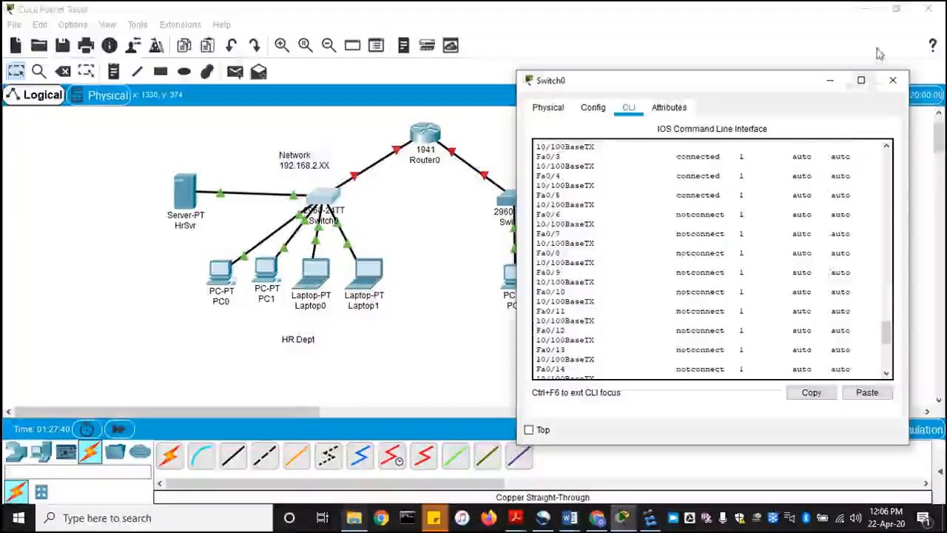
Maximize the Switch0 window and finish the interface status listing to return to the privileged prompt.
{"action": "left_click", "coordinate": [861, 79]}
{"action": "left_click", "coordinate": [211, 402]}
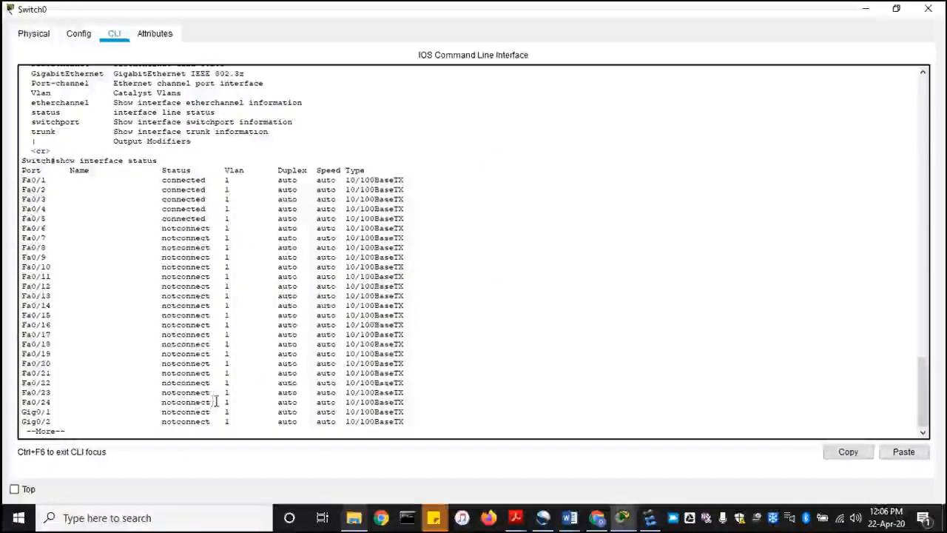
{"action": "key", "text": "Return"}
{"action": "key", "text": "Return"}
{"action": "key", "text": "Return"}
{"action": "key", "text": "Return"}
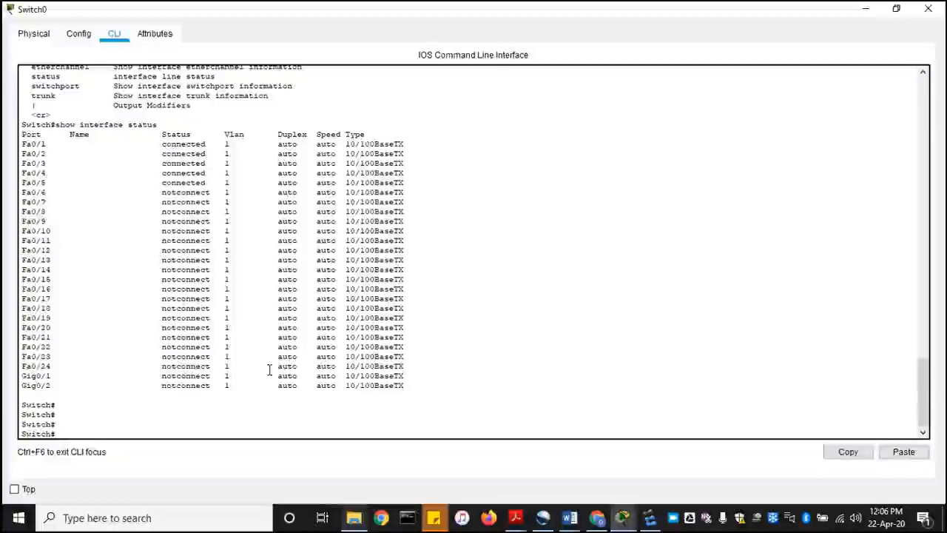
Enter global configuration mode on Switch0 with the configure terminal command.
{"action": "type", "text": "con"}
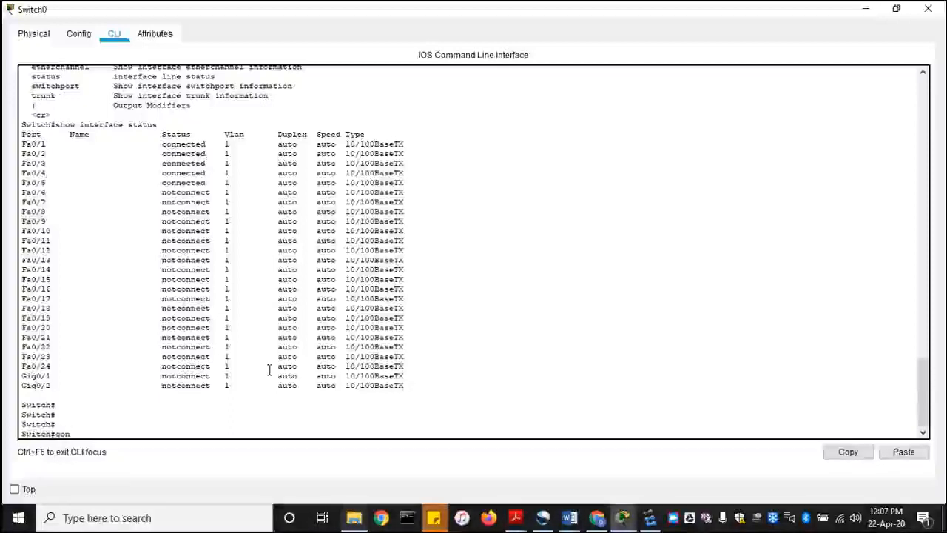
{"action": "type", "text": "figur"}
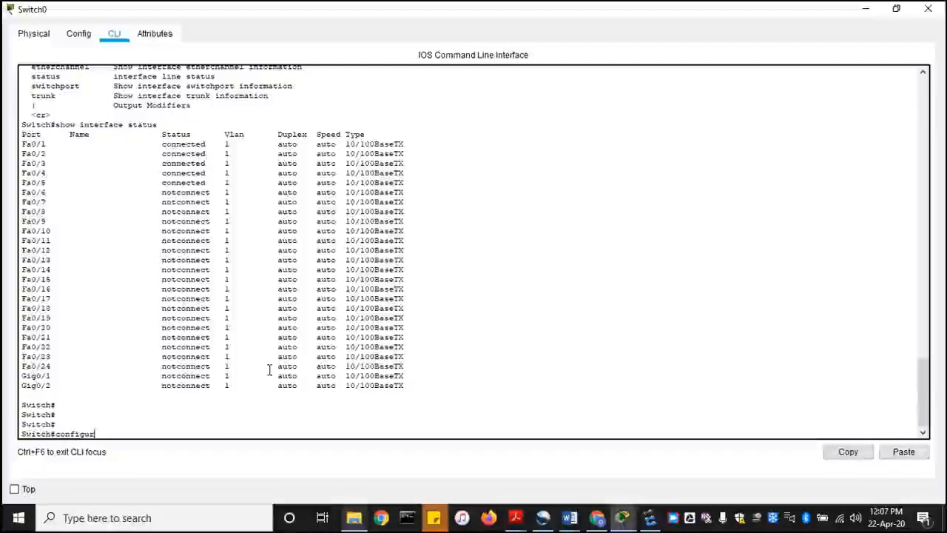
{"action": "type", "text": "e"}
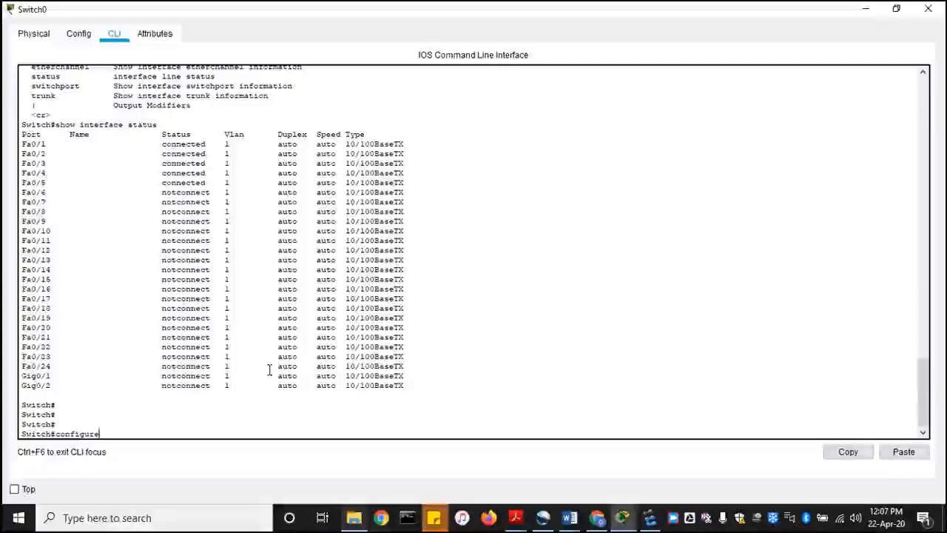
{"action": "type", "text": " ter"}
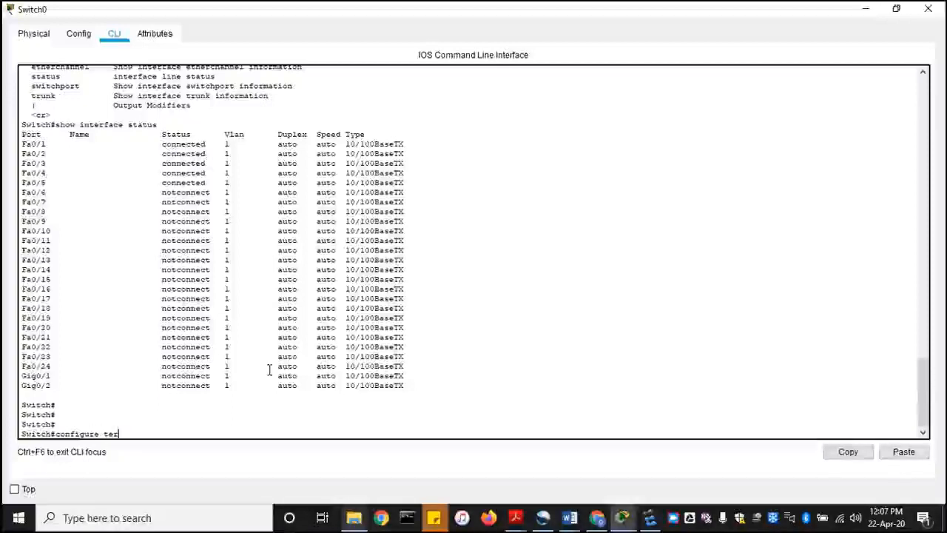
{"action": "type", "text": "minal"}
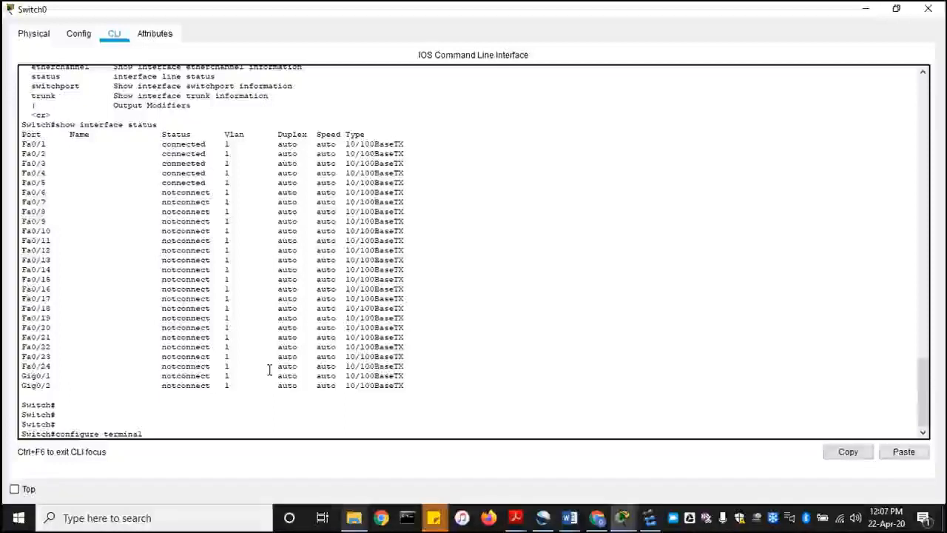
{"action": "key", "text": "Return"}
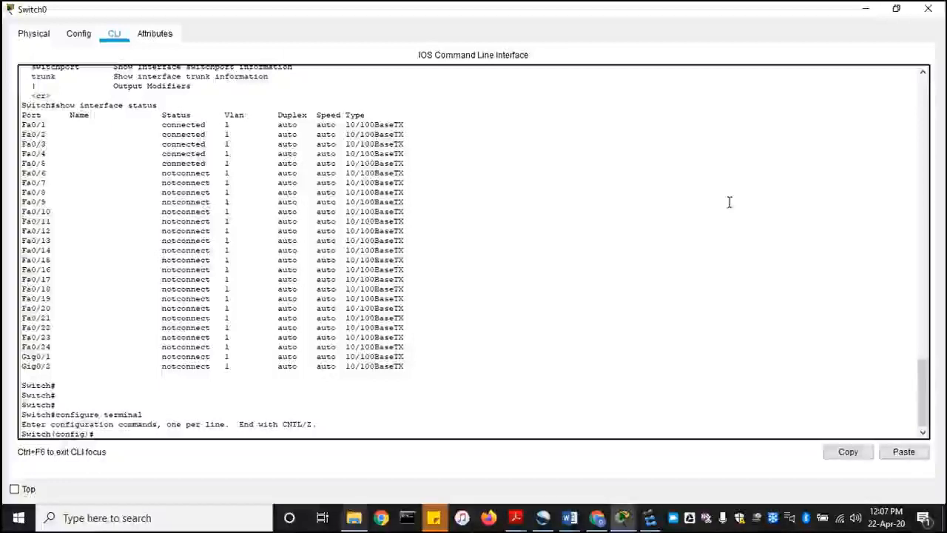
Set the switch's hostname to HR-SW1 with the hostname command.
{"action": "type", "text": "host"}
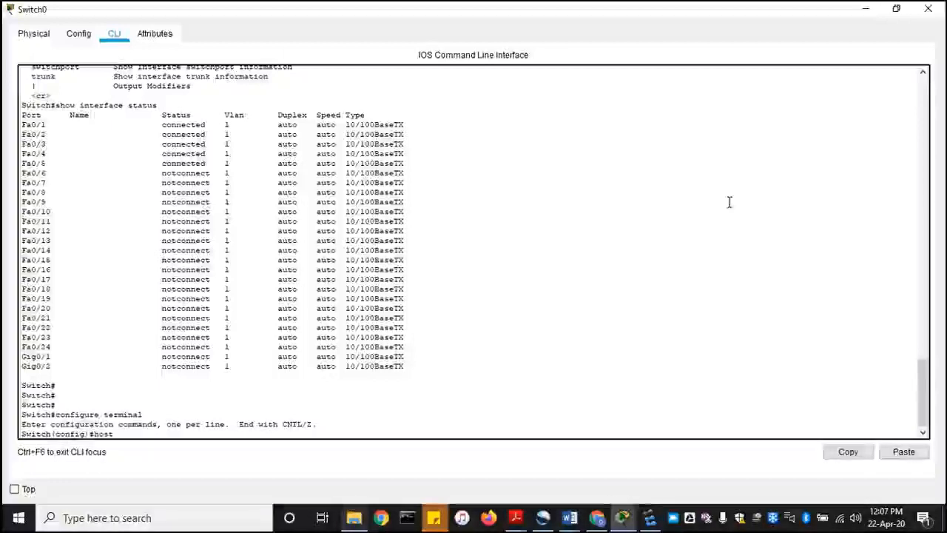
{"action": "key", "text": "Tab"}
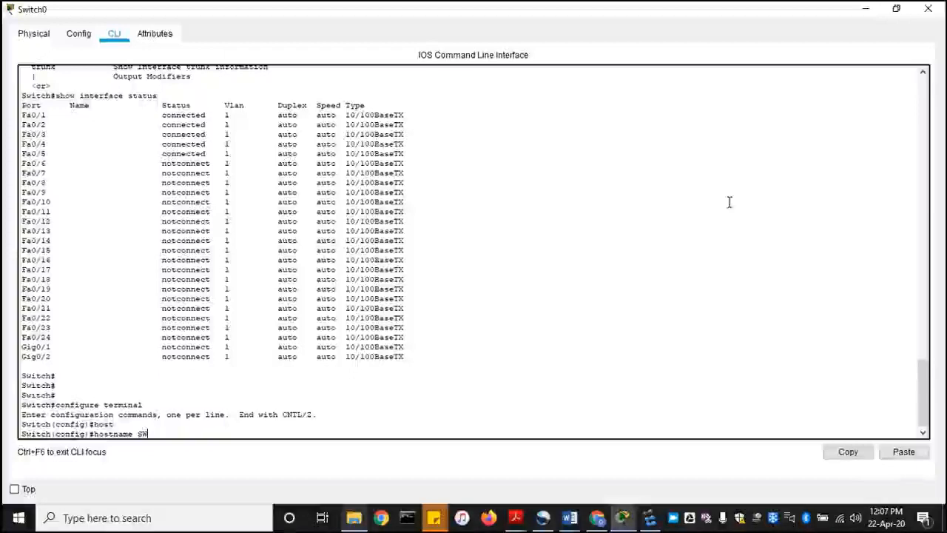
{"action": "type", "text": "1"}
{"action": "key", "text": "BackSpace"}
{"action": "key", "text": "BackSpace"}
{"action": "key", "text": "BackSpace"}
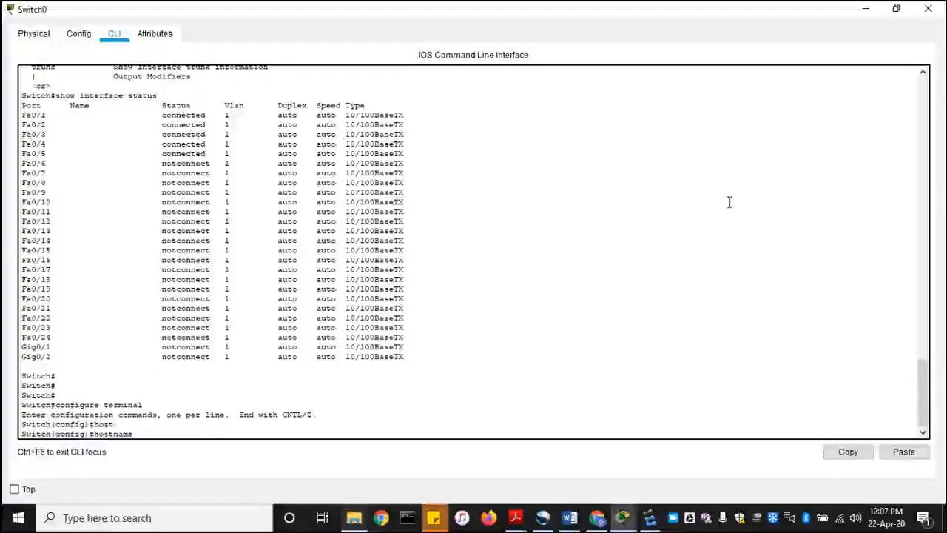
{"action": "type", "text": "HH"}
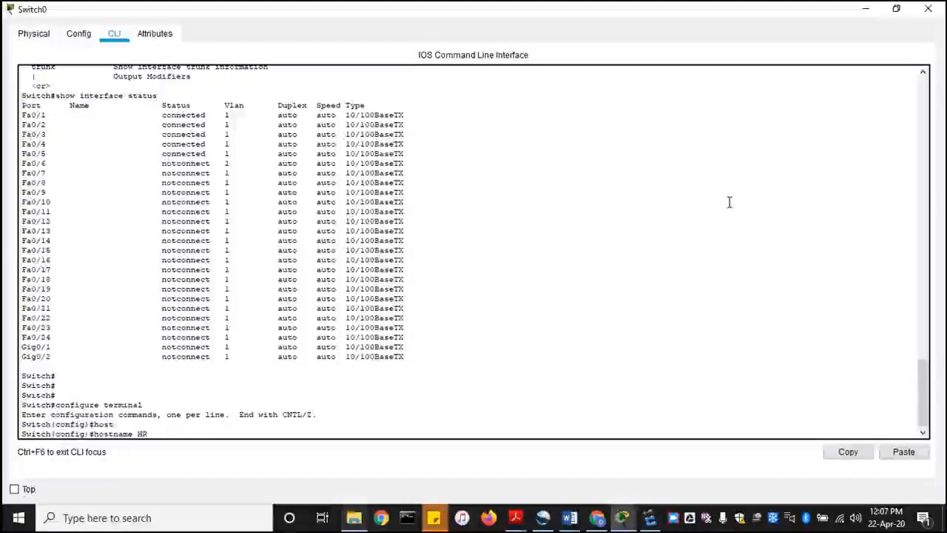
{"action": "type", "text": "-S"}
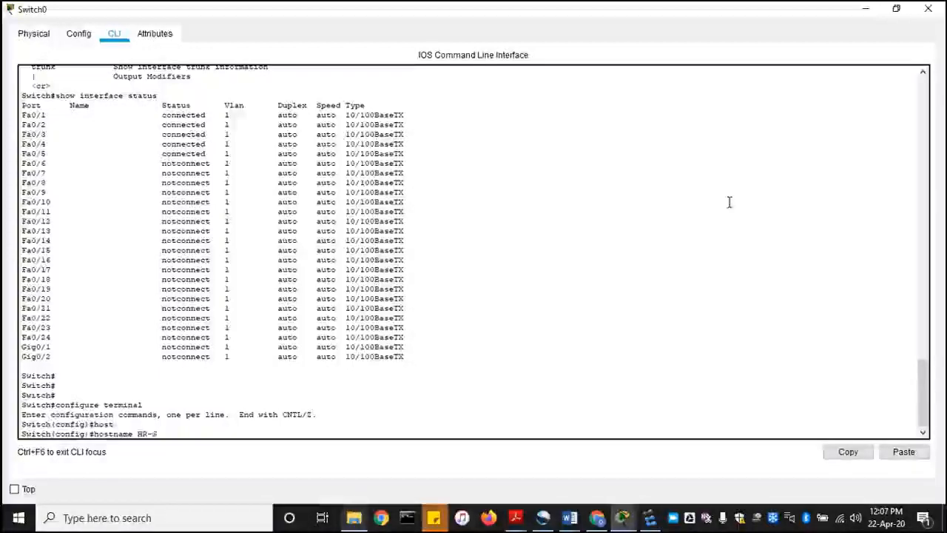
{"action": "type", "text": "W1"}
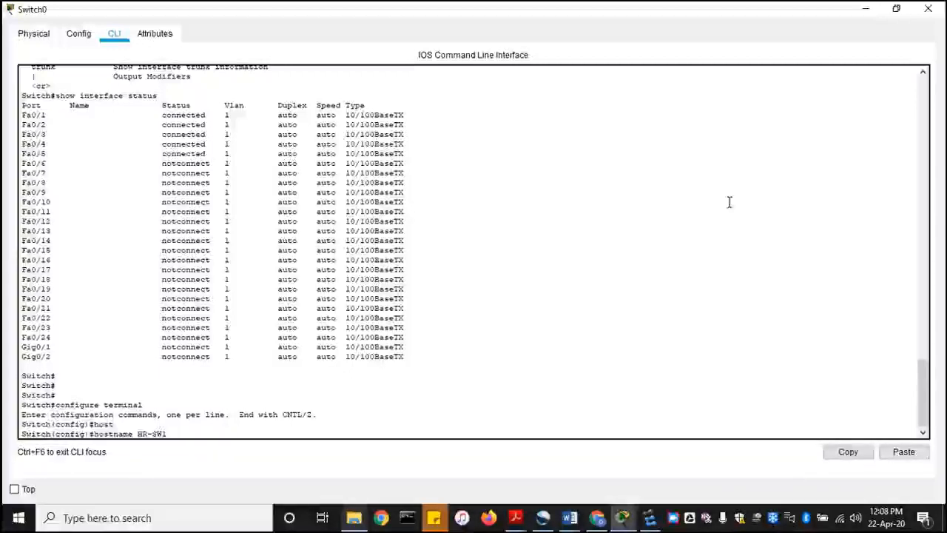
{"action": "key", "text": "Return"}
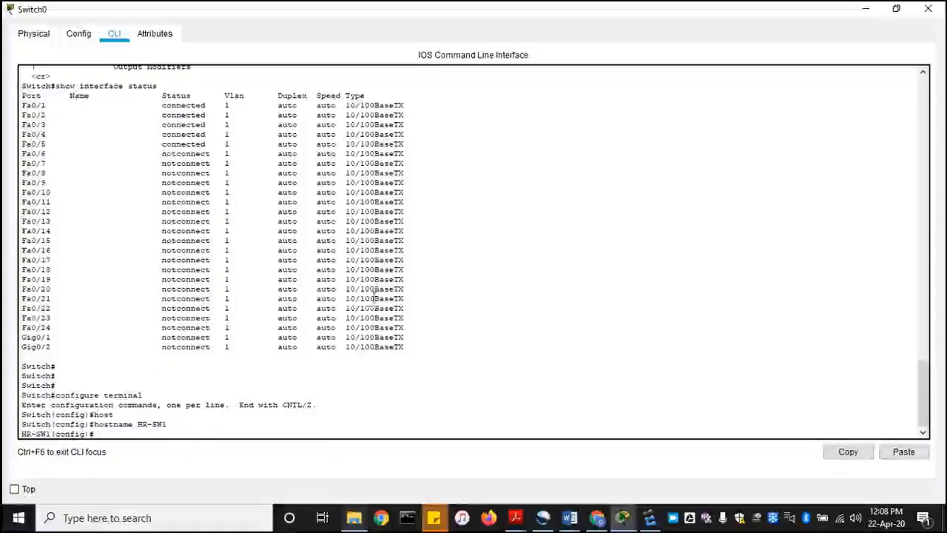
Compare the device names in the last two configuration prompts by highlighting each one.
{"action": "double_click", "coordinate": [24, 424]}
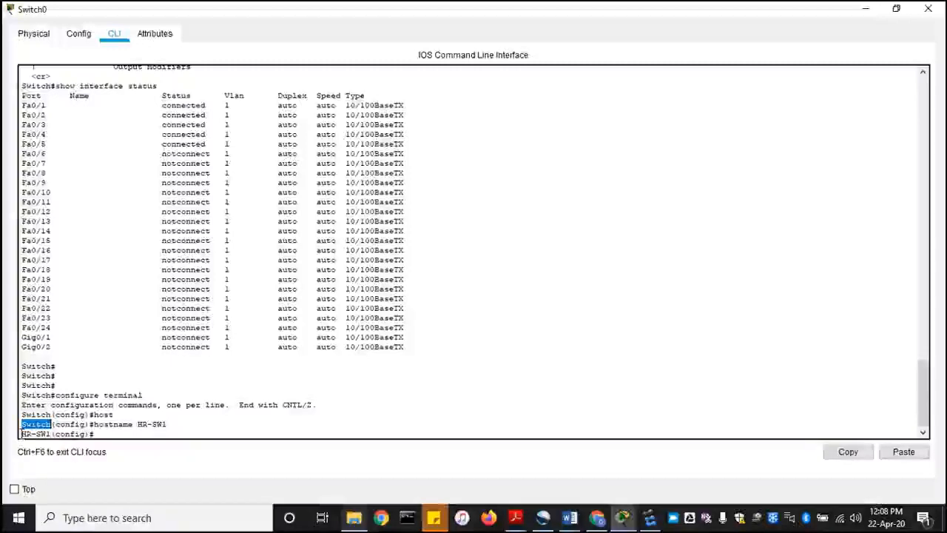
{"action": "left_click_drag", "start_coordinate": [21, 434], "coordinate": [48, 435]}
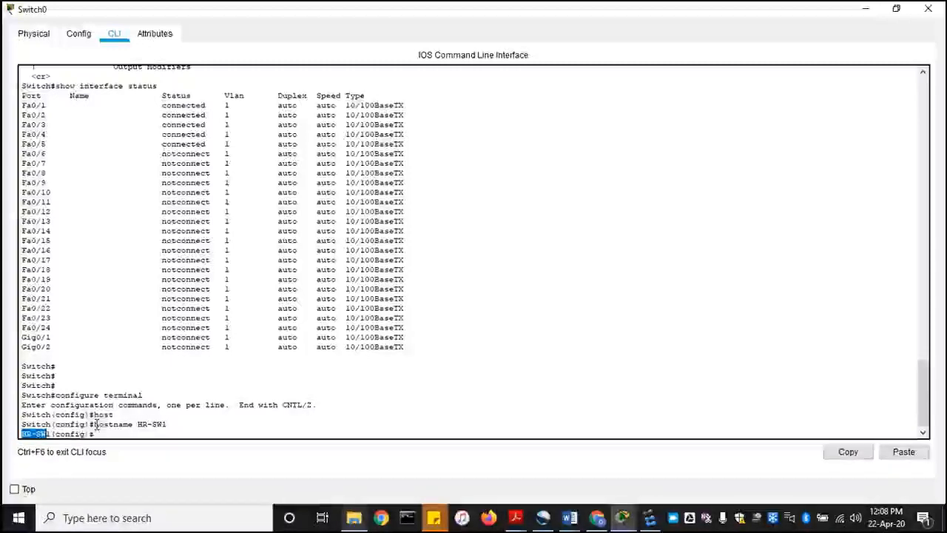
{"action": "left_click", "coordinate": [54, 428]}
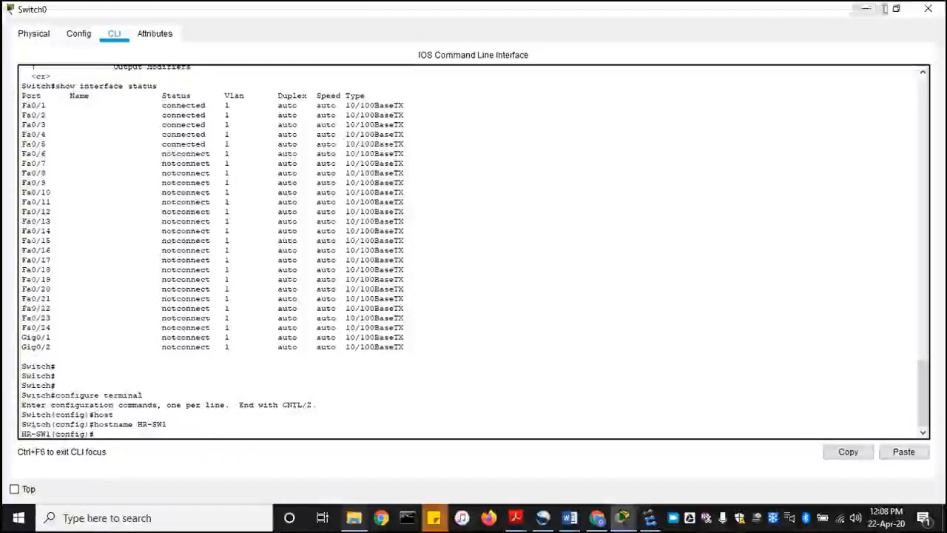
Restore the Switch0 window to a smaller size and place it beside the HR Dept topology, with the CLI at the HR-SW1 configuration prompt.
{"action": "left_click", "coordinate": [896, 9]}
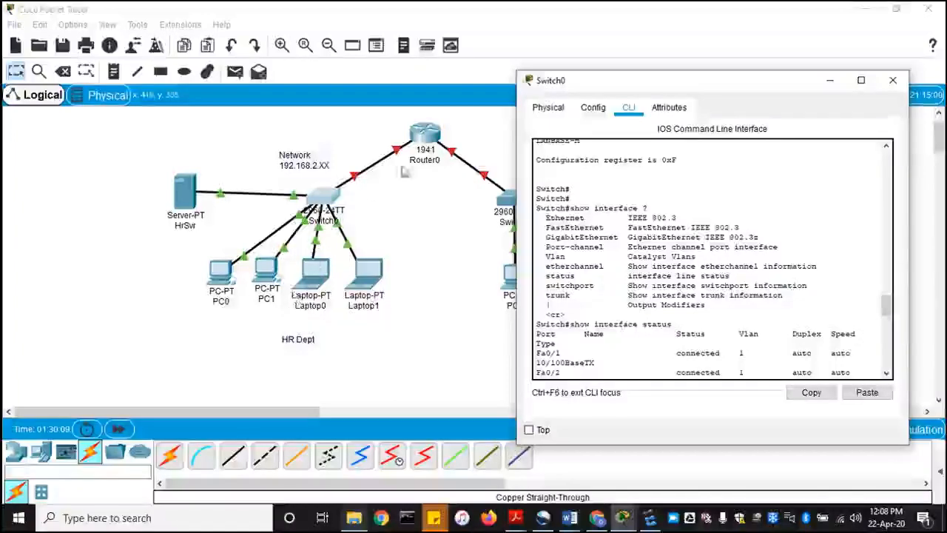
{"action": "left_click_drag", "start_coordinate": [624, 88], "coordinate": [685, 86]}
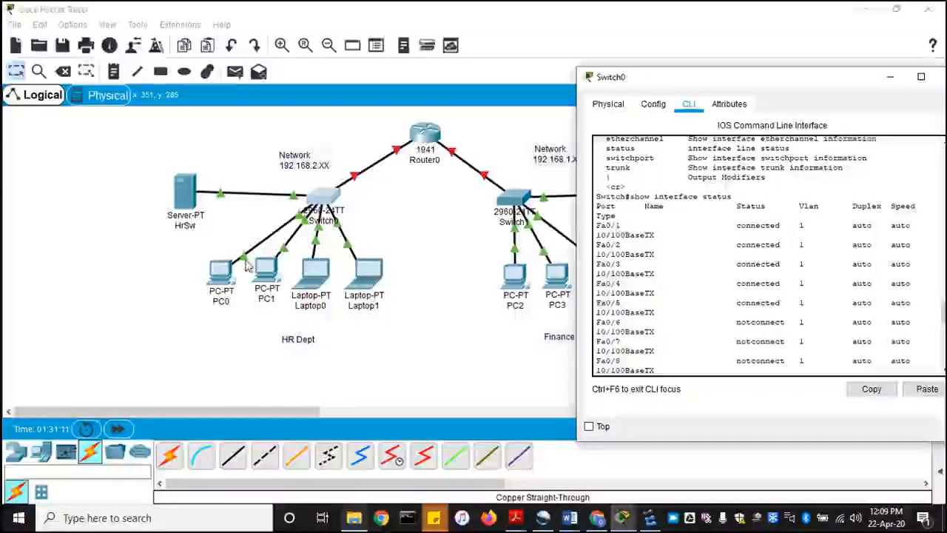
{"action": "key", "text": "space"}
{"action": "key", "text": "Return"}
{"action": "key", "text": "Return"}
{"action": "type", "text": "configure terminal"}
{"action": "key", "text": "Return"}
{"action": "type", "text": "hostname HR-SW1"}
{"action": "key", "text": "Return"}
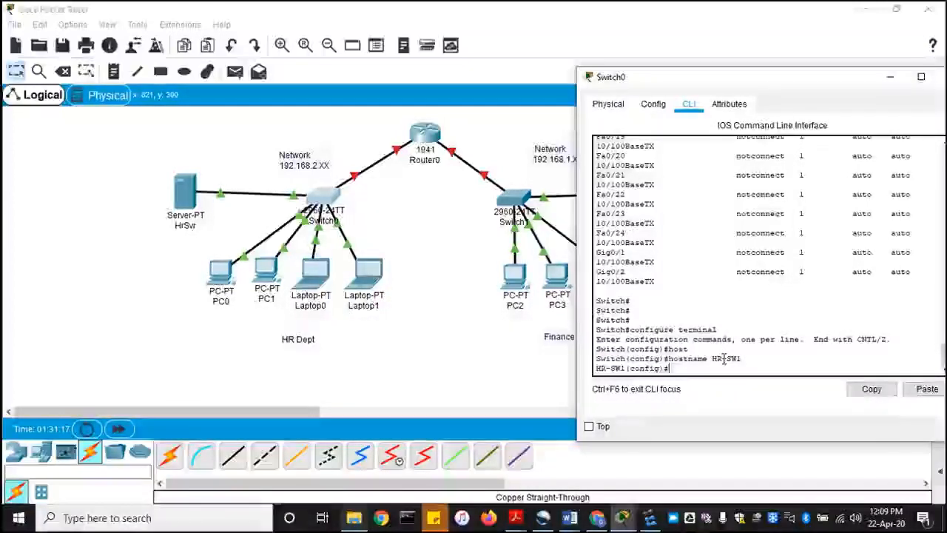
{"action": "left_click_drag", "start_coordinate": [744, 86], "coordinate": [625, 77]}
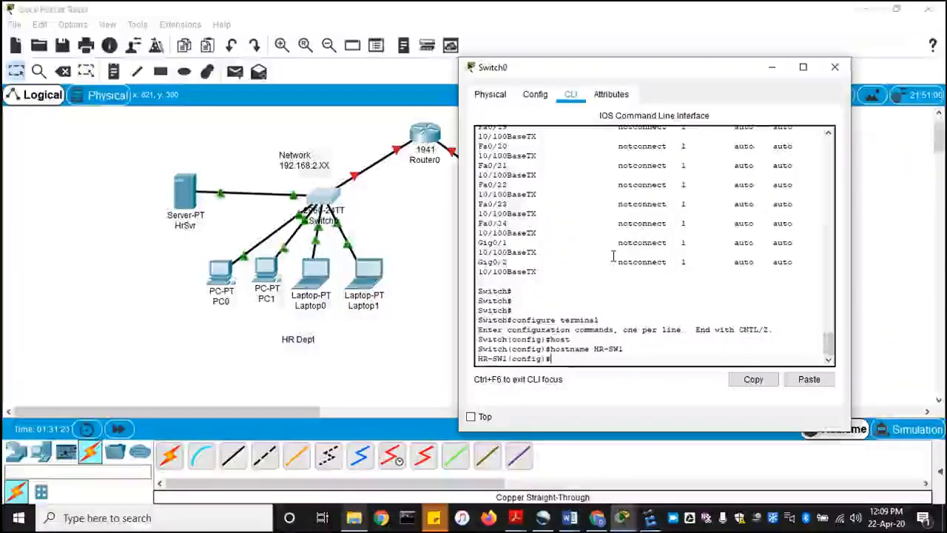
Enter interface configuration mode with interface fa0/1, checking the port name against the interface status listing before running it.
{"action": "type", "text": "INT"}
{"action": "key", "text": "BackSpace"}
{"action": "key", "text": "BackSpace"}
{"action": "key", "text": "BackSpace"}
{"action": "type", "text": "int"}
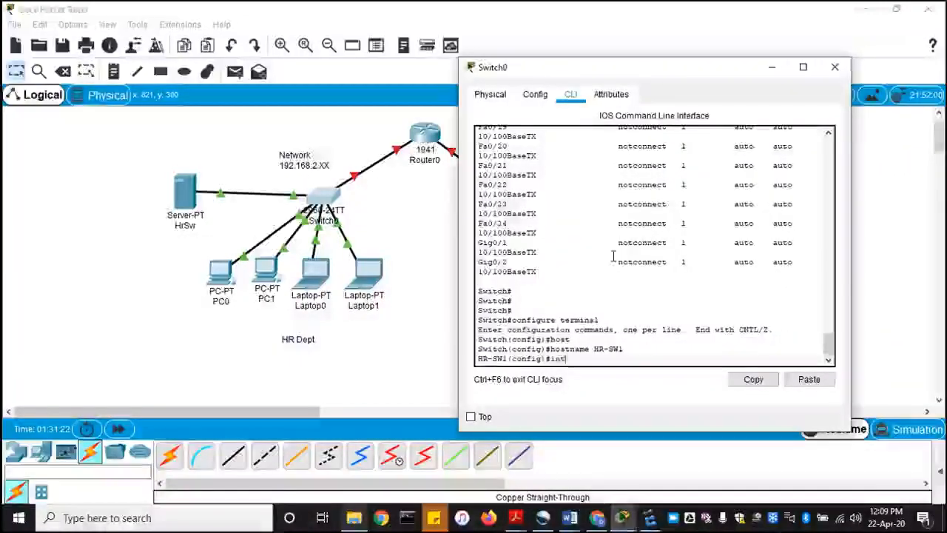
{"action": "type", "text": "er face"}
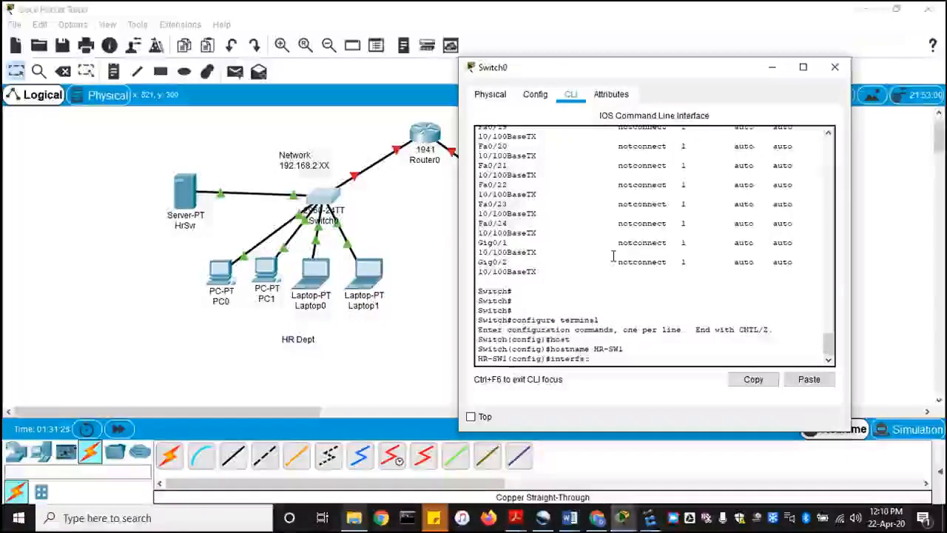
{"action": "type", "text": " fa0"}
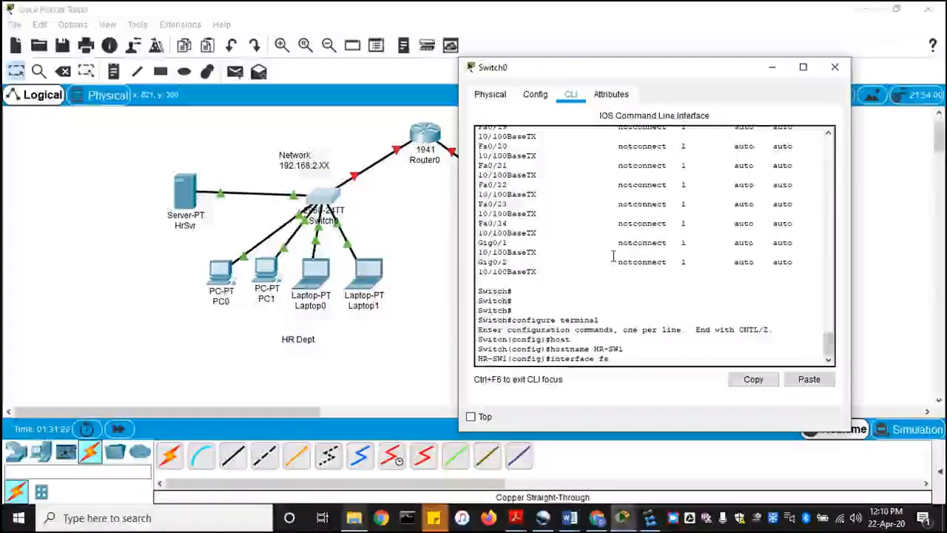
{"action": "type", "text": "/1"}
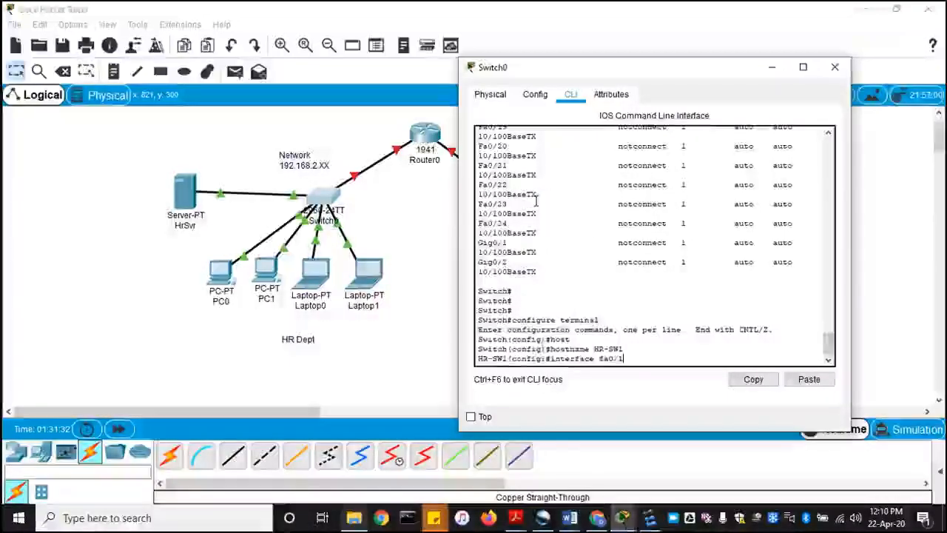
{"action": "scroll", "coordinate": [537, 200], "scroll_direction": "up", "scroll_amount": 10}
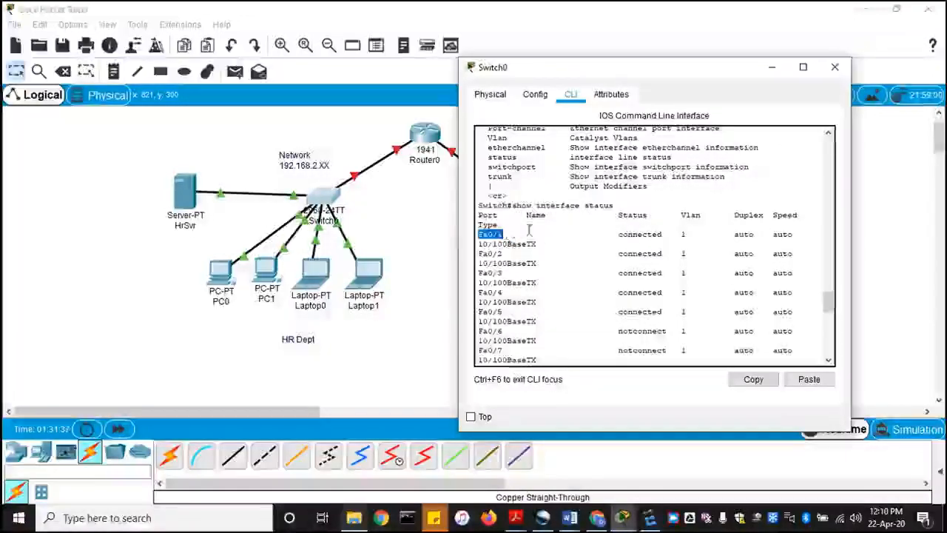
{"action": "scroll", "coordinate": [662, 281], "scroll_direction": "down", "scroll_amount": 10}
{"action": "left_click", "coordinate": [649, 359]}
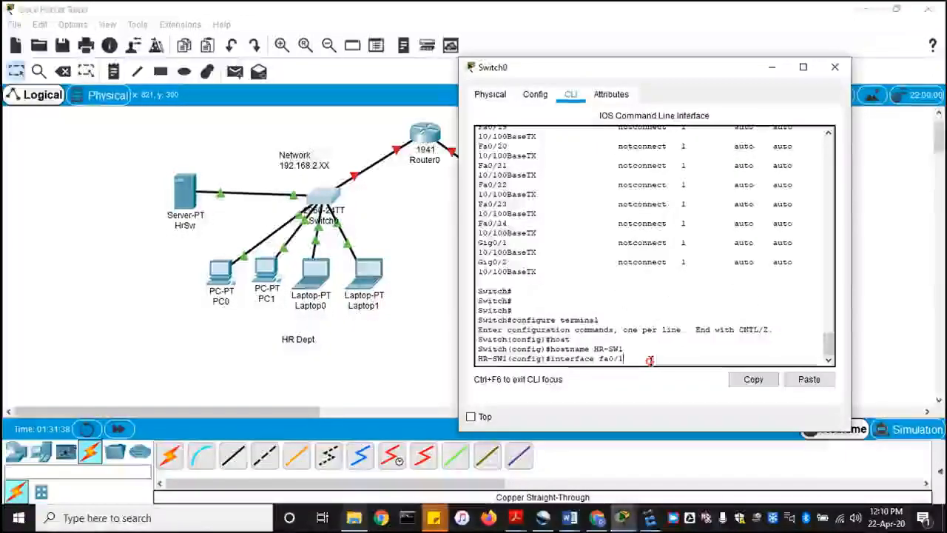
{"action": "key", "text": "Return"}
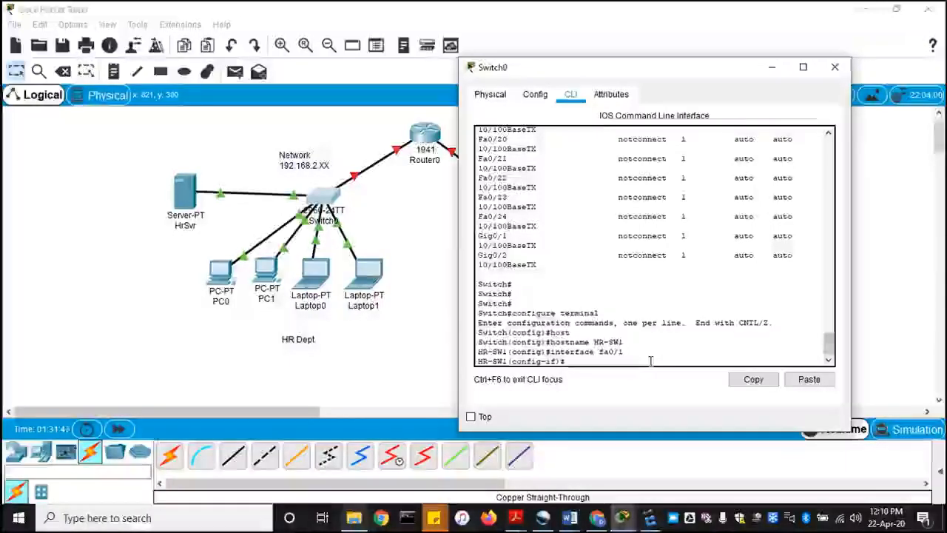
Disable port fa0/1 with the shutdown command and return to a clean interface configuration prompt.
{"action": "type", "text": "tdow"}
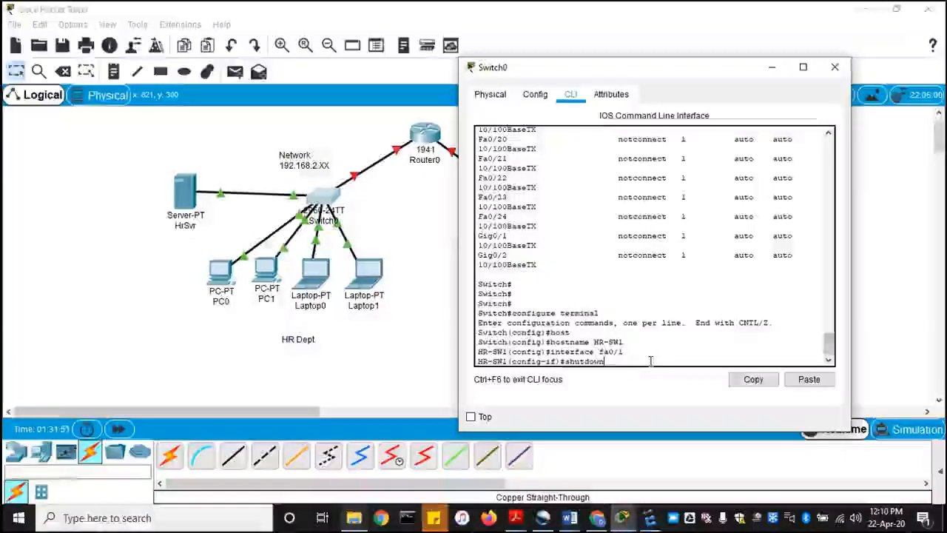
{"action": "type", "text": "n"}
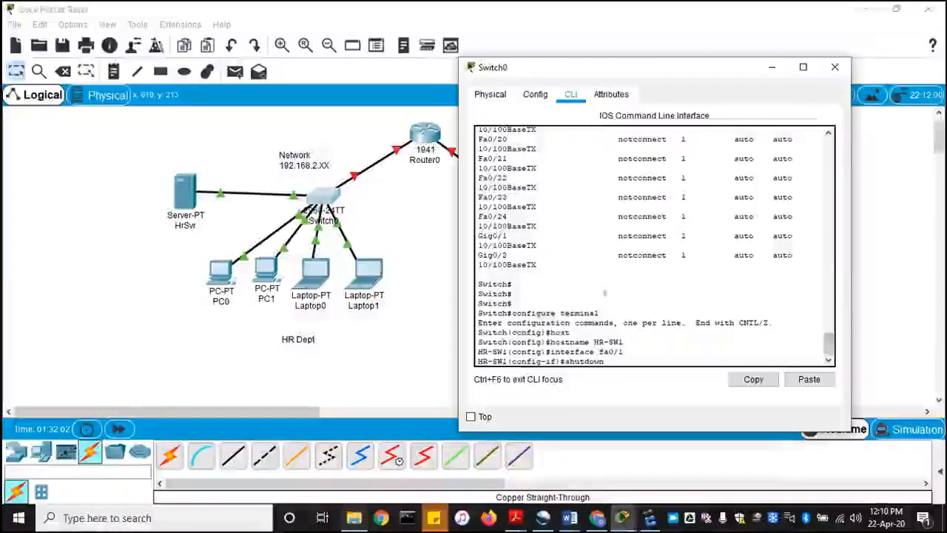
{"action": "left_click", "coordinate": [639, 356]}
{"action": "key", "text": "Return"}
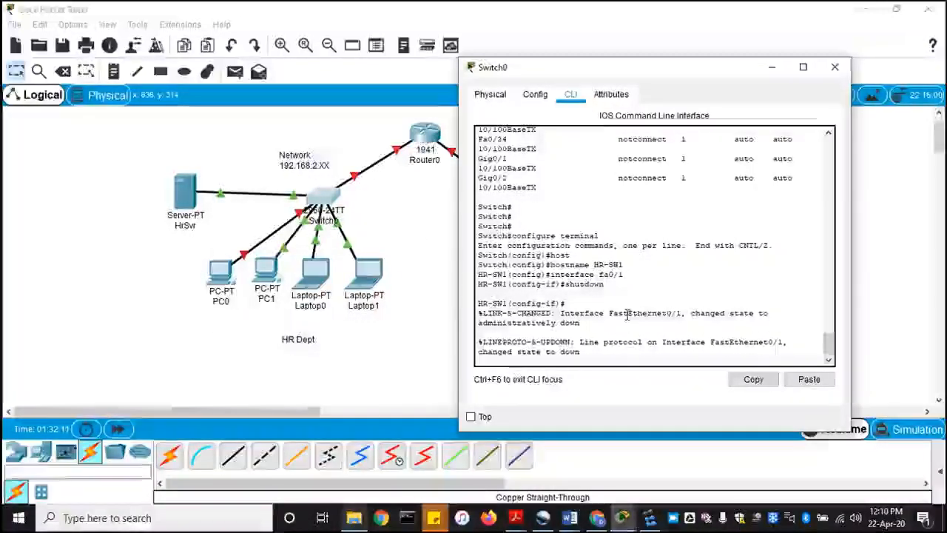
{"action": "key", "text": "Return"}
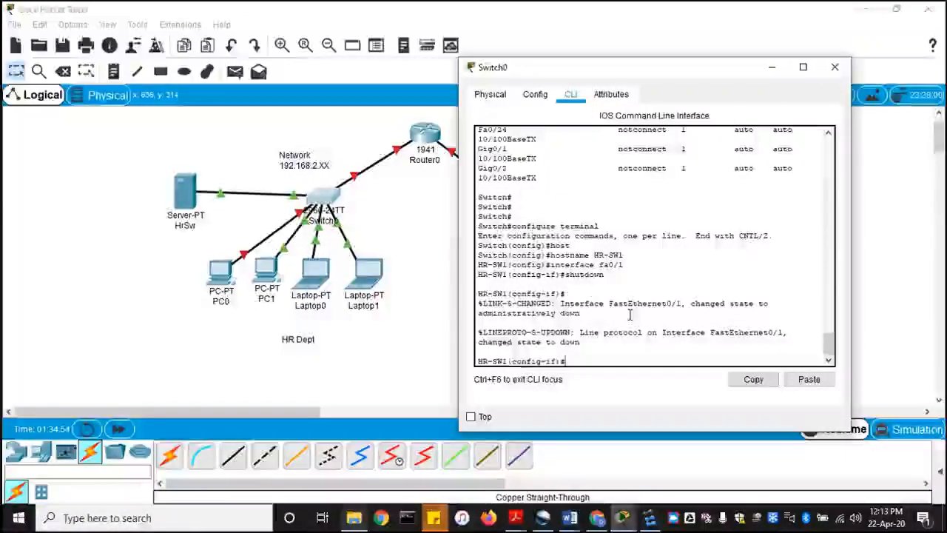
Re-enable port fa0/1 with the no shutdown command and return to a clean interface configuration prompt.
{"action": "type", "text": "no shutdown"}
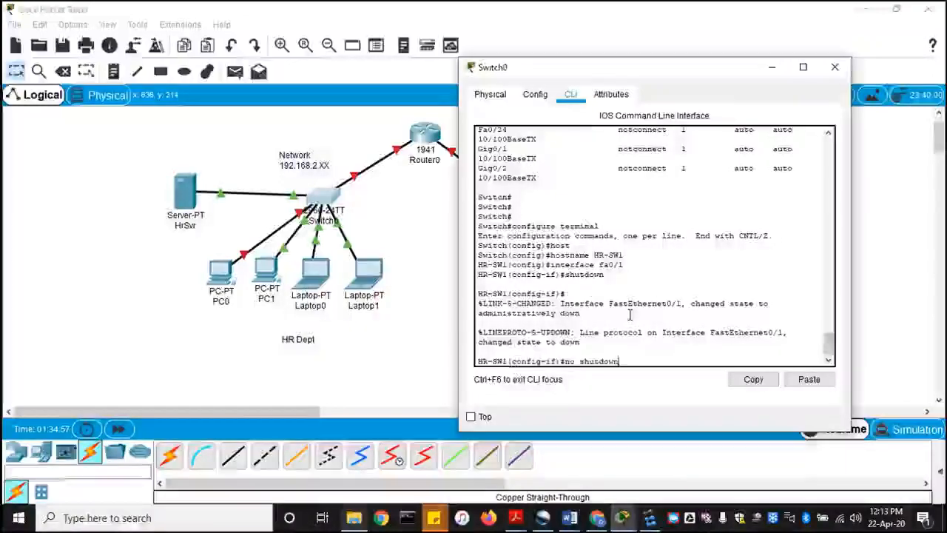
{"action": "key", "text": "Return"}
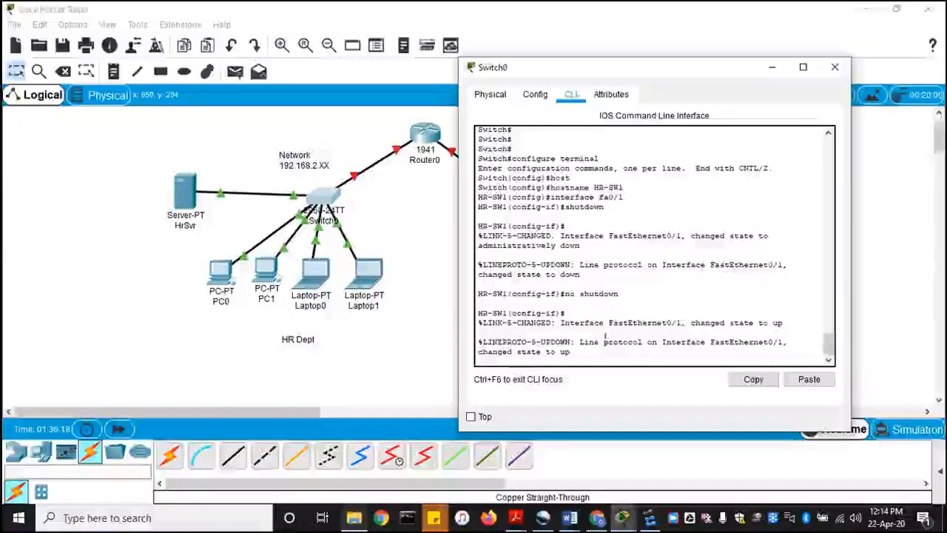
{"action": "left_click", "coordinate": [546, 273]}
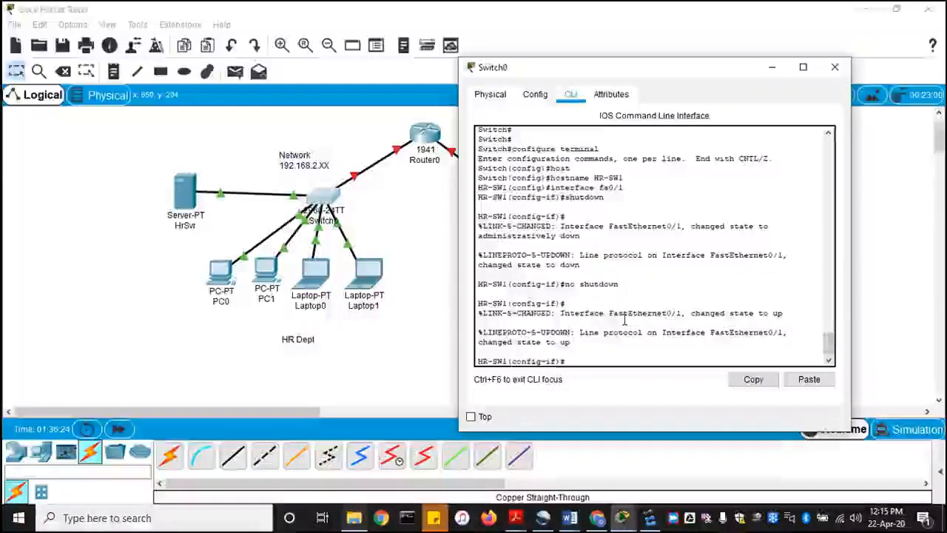
{"action": "key", "text": "Return"}
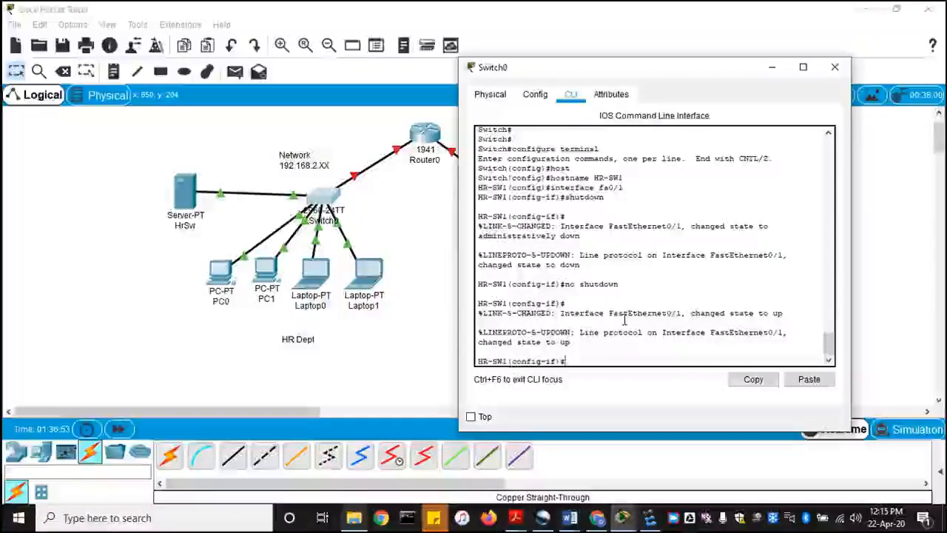
Leave interface configuration, global configuration and privileged mode on HR-SW1 with successive exit commands until the console session closes.
{"action": "type", "text": "exit"}
{"action": "key", "text": "Return"}
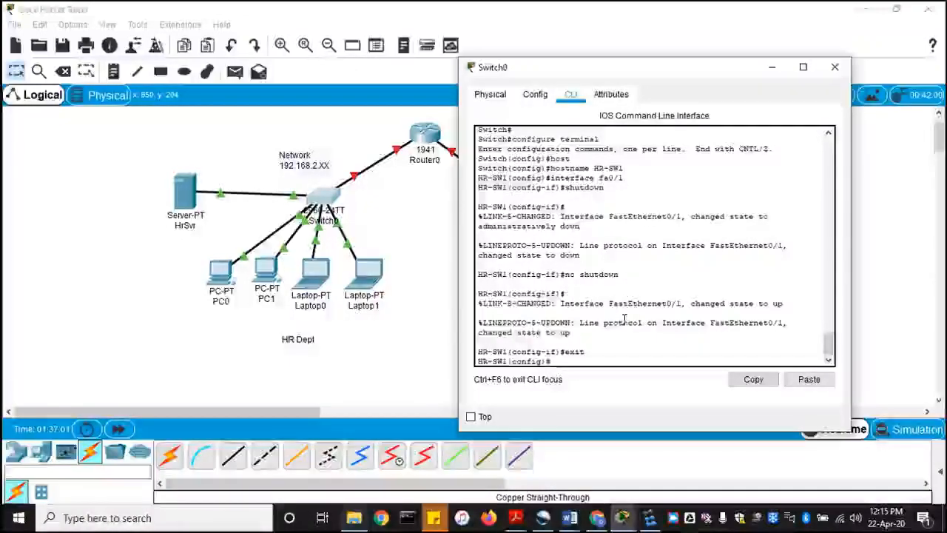
{"action": "type", "text": "exit"}
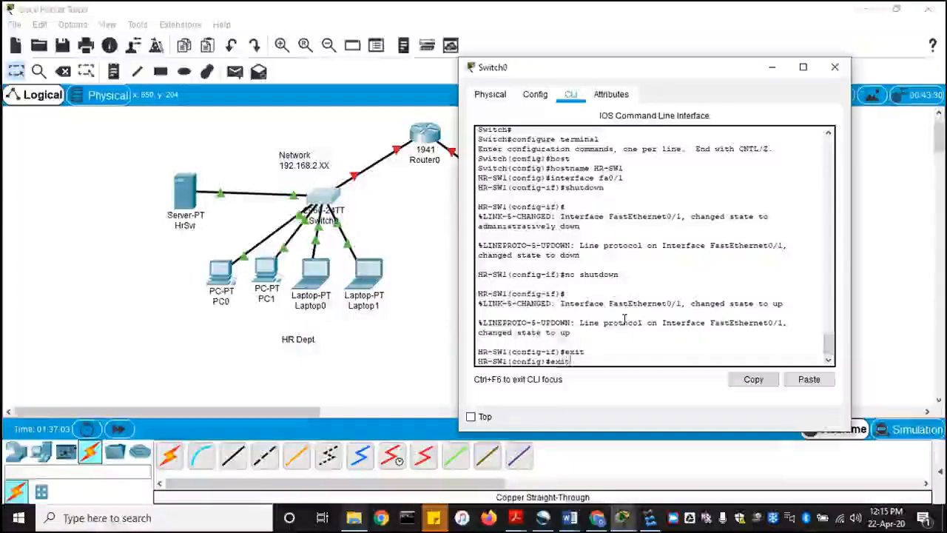
{"action": "key", "text": "Return"}
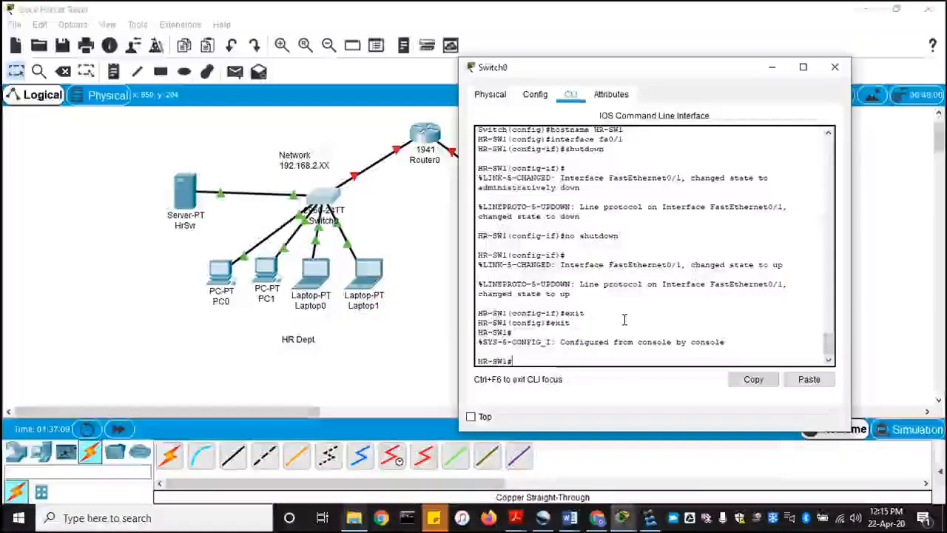
{"action": "type", "text": "s"}
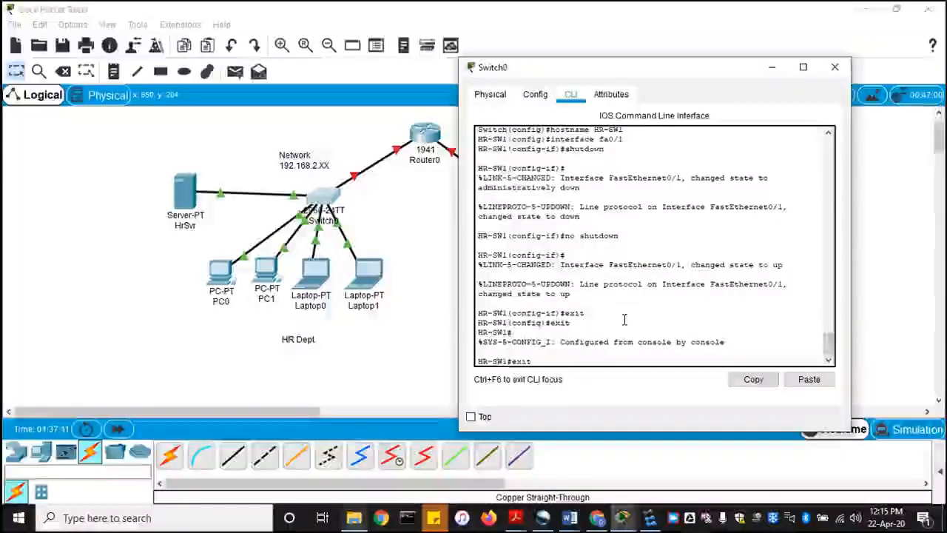
{"action": "type", "text": "xit"}
{"action": "key", "text": "Return"}
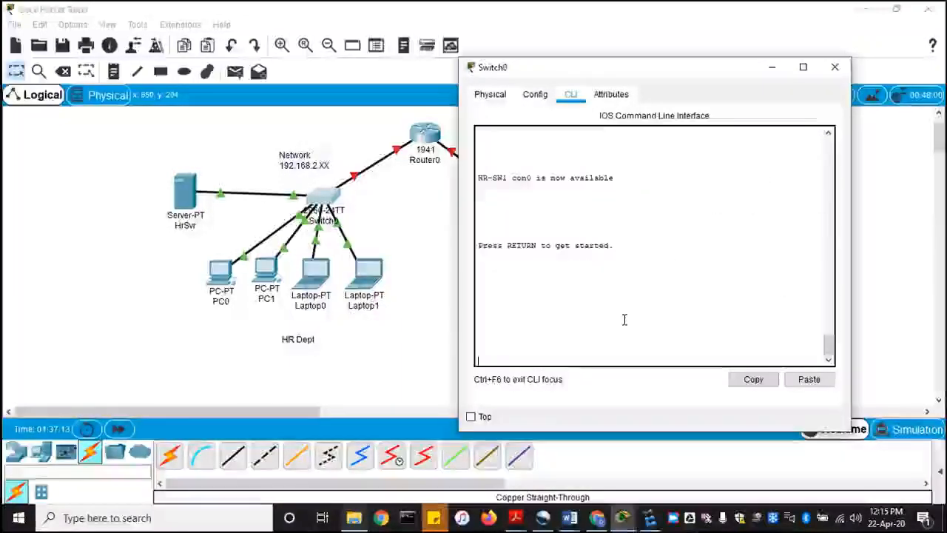
Start a new console session on HR-SW1 and enter privileged mode with the enable command.
{"action": "key", "text": "Return"}
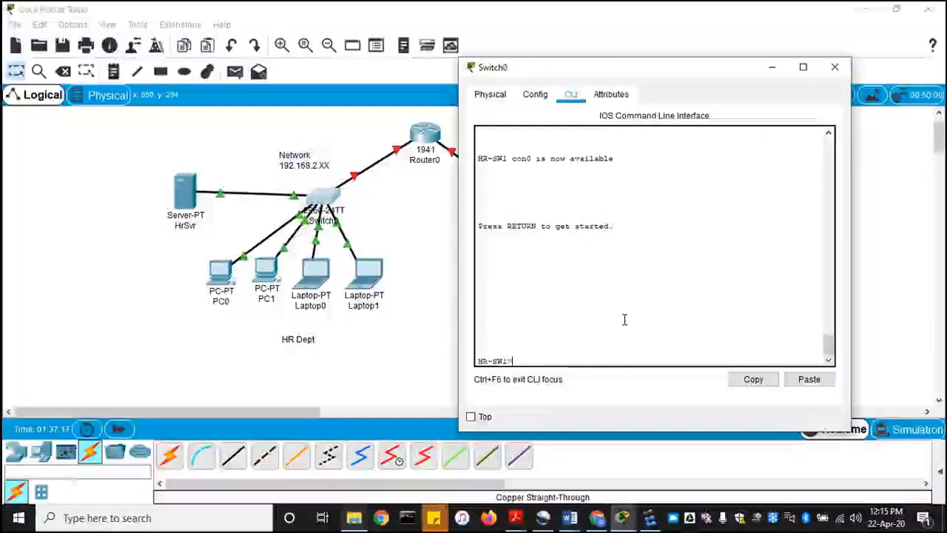
{"action": "type", "text": "enable"}
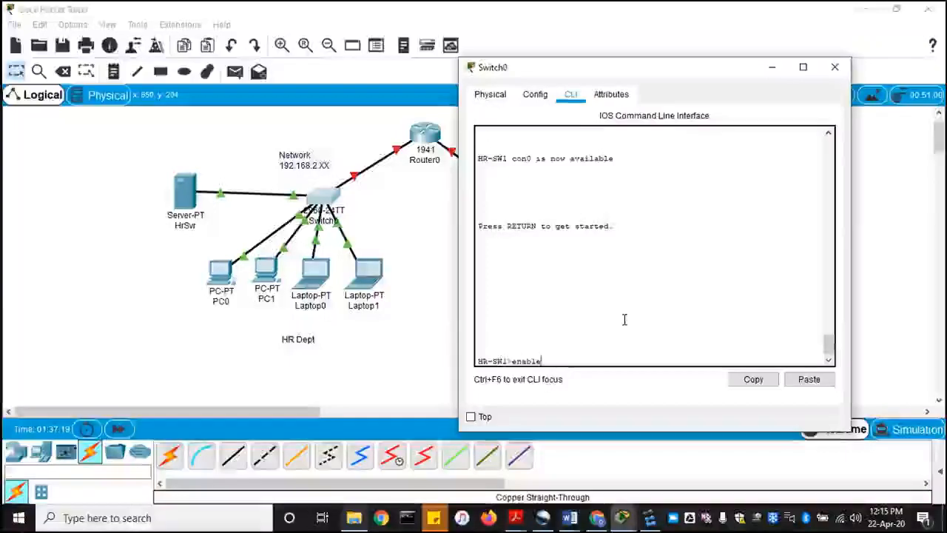
{"action": "key", "text": "Return"}
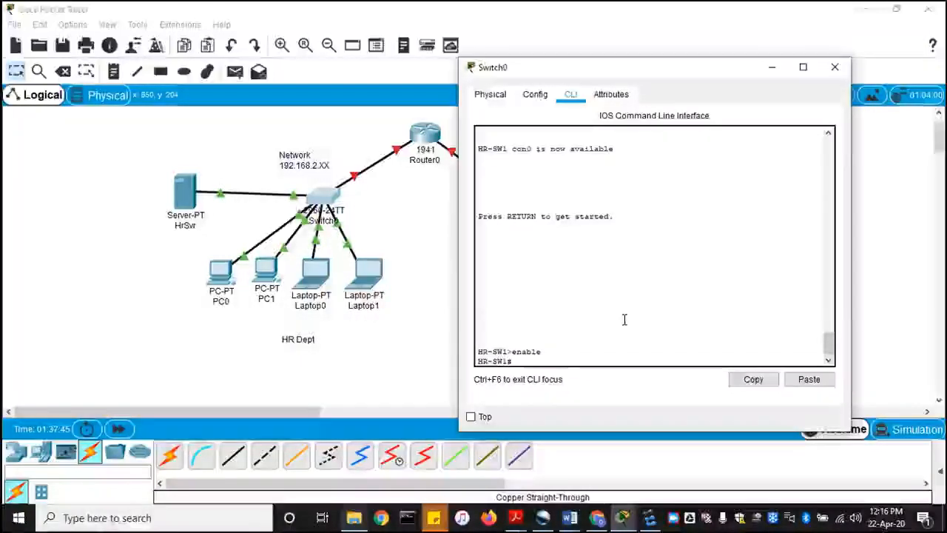
List the available privileged EXEC commands with ? and page through the help to its end.
{"action": "type", "text": "?"}
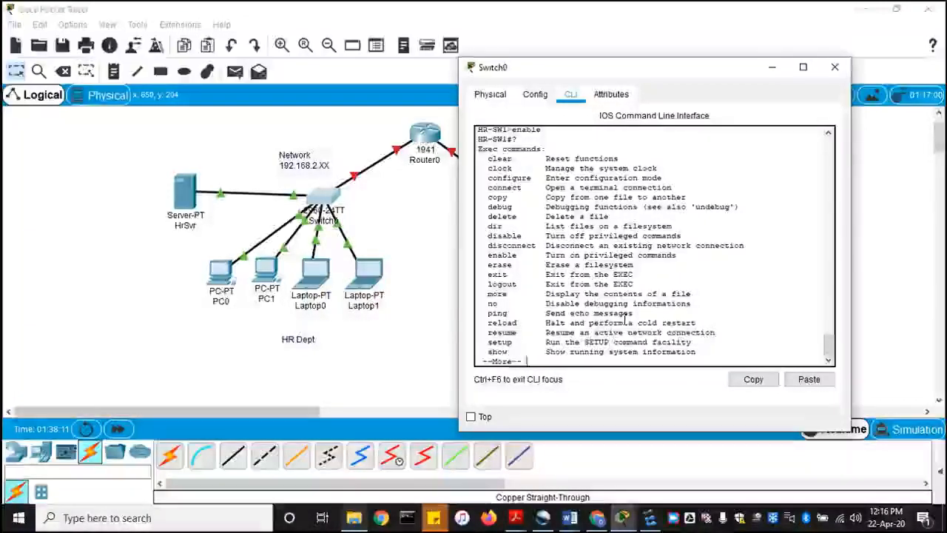
{"action": "key", "text": "Return"}
{"action": "key", "text": "Return"}
{"action": "key", "text": "Return"}
{"action": "key", "text": "Return"}
{"action": "key", "text": "Return"}
{"action": "key", "text": "Return"}
{"action": "key", "text": "Return"}
{"action": "key", "text": "Return"}
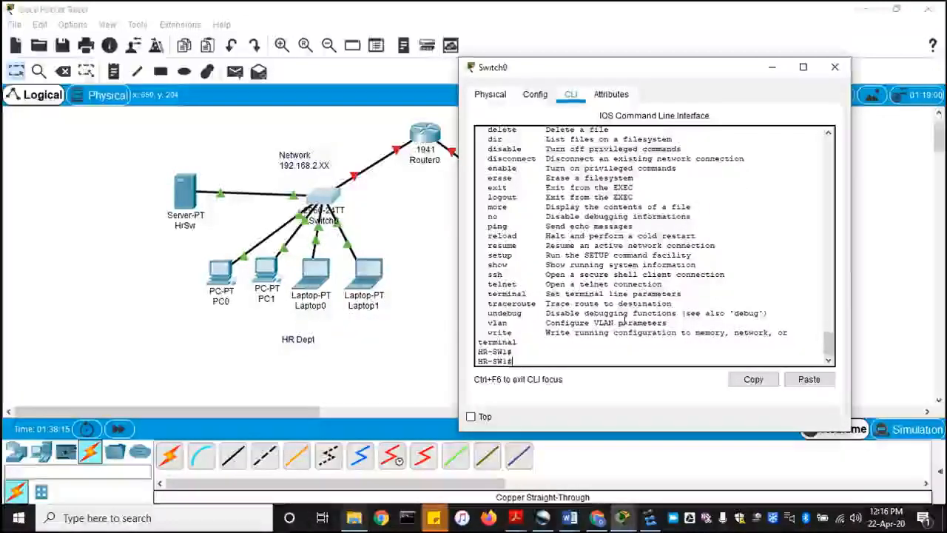
Save the HR-SW1 configuration with write, and again with copy running-config startup-config, accepting the default destination filename.
{"action": "type", "text": "write"}
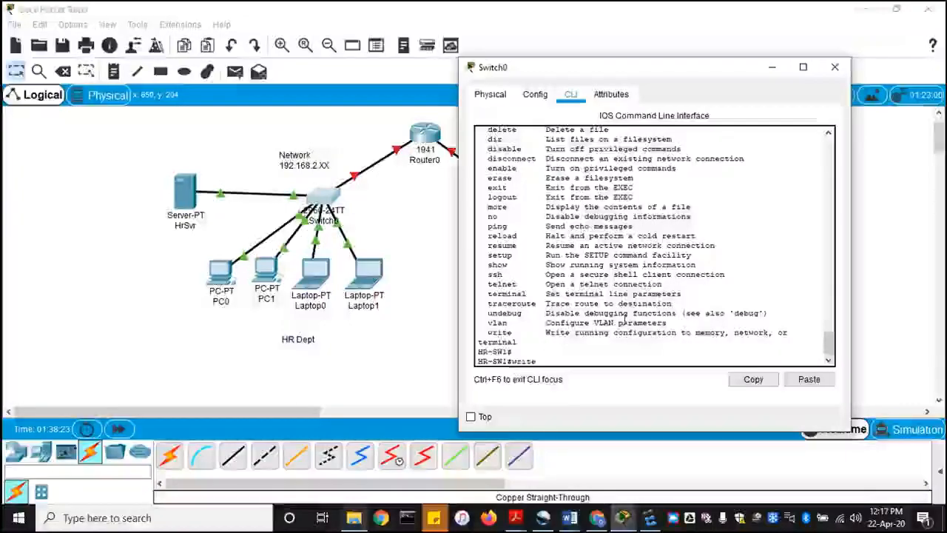
{"action": "key", "text": "Return"}
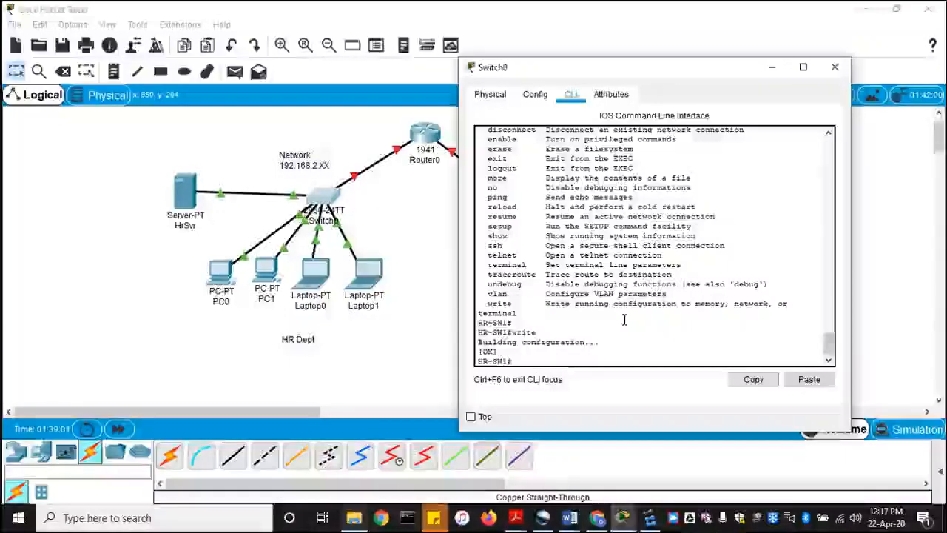
{"action": "type", "text": "copy "}
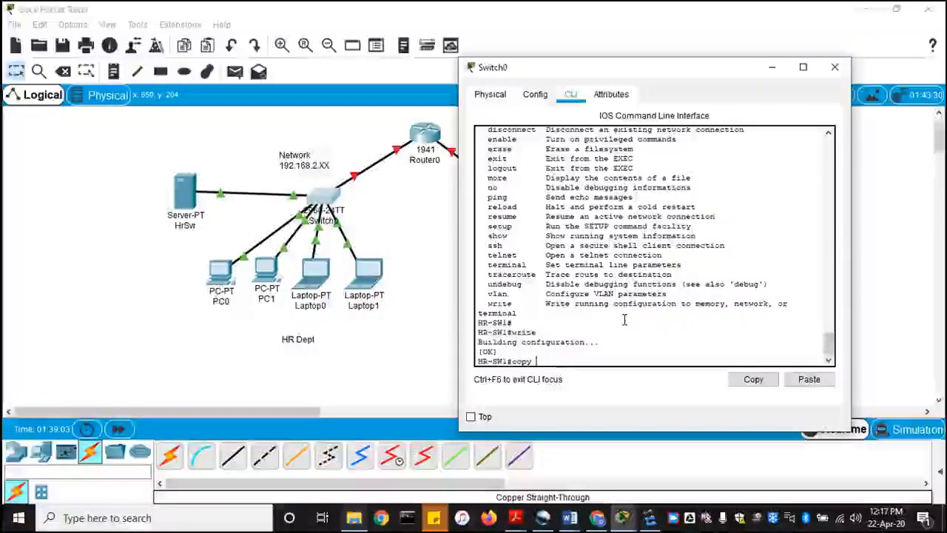
{"action": "type", "text": "runn"}
{"action": "key", "text": "Tab"}
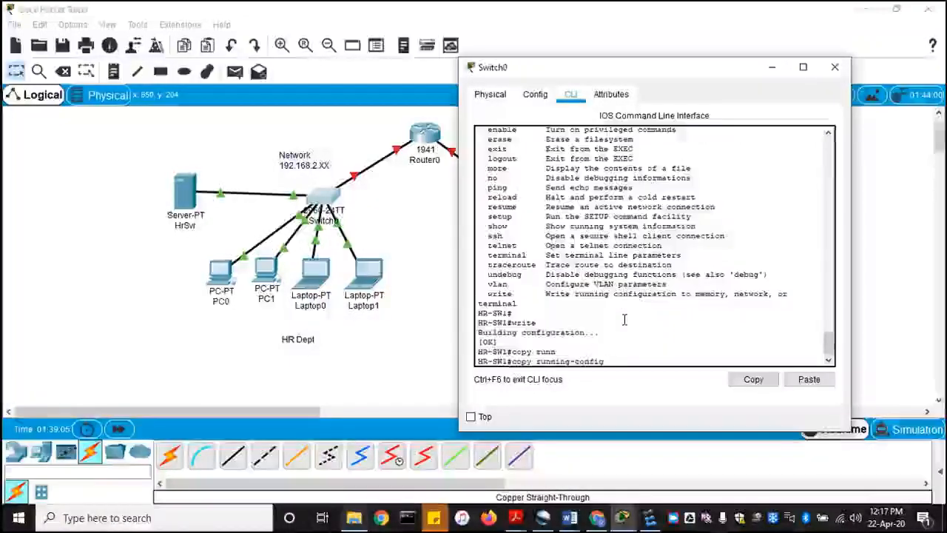
{"action": "type", "text": "start"}
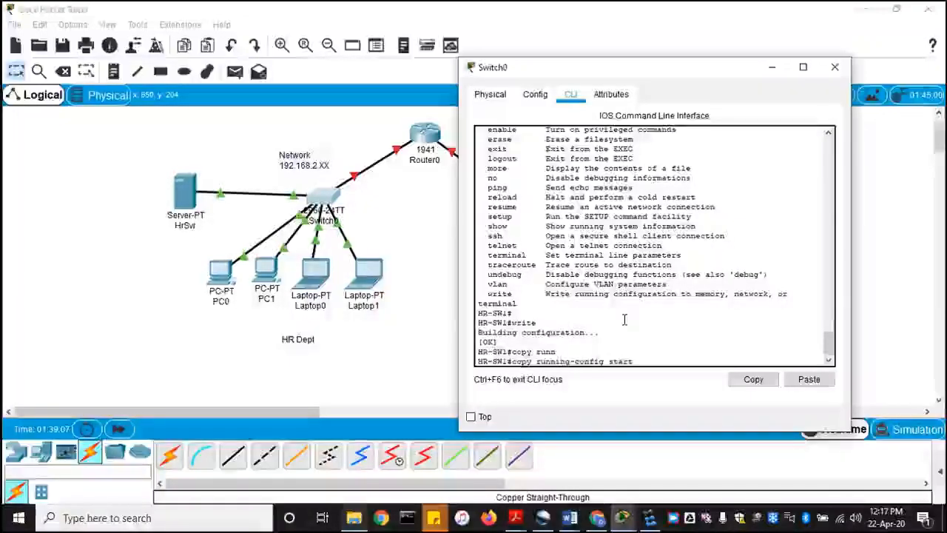
{"action": "key", "text": "Tab"}
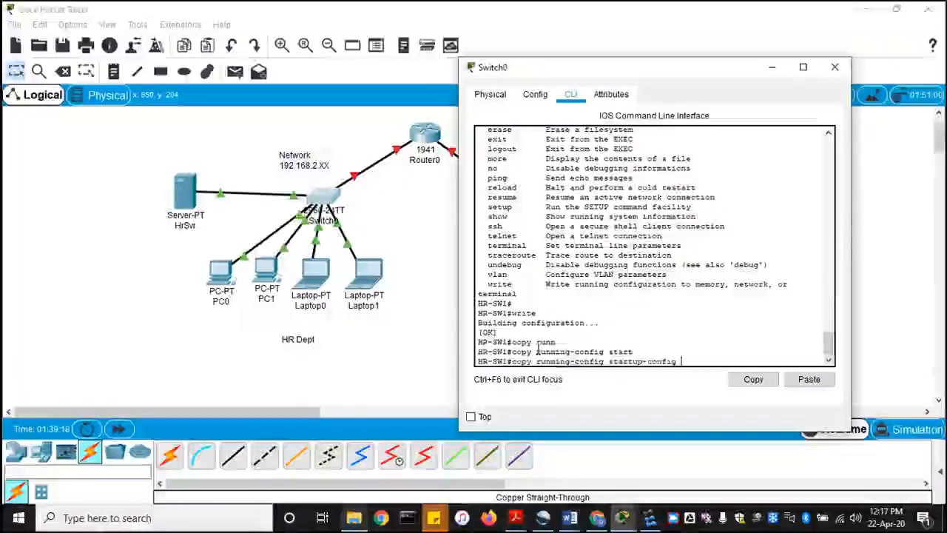
{"action": "left_click_drag", "start_coordinate": [537, 350], "coordinate": [679, 362]}
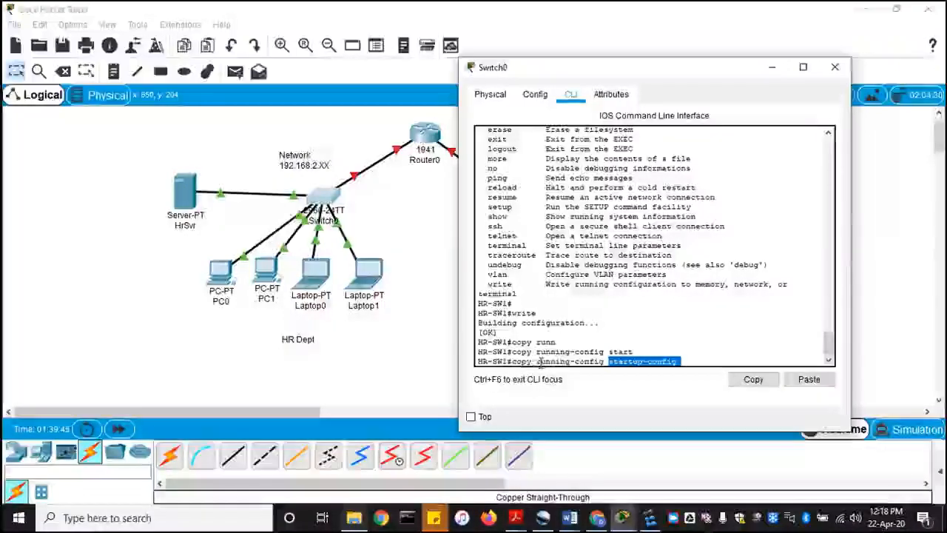
{"action": "left_click_drag", "start_coordinate": [585, 368], "coordinate": [602, 368]}
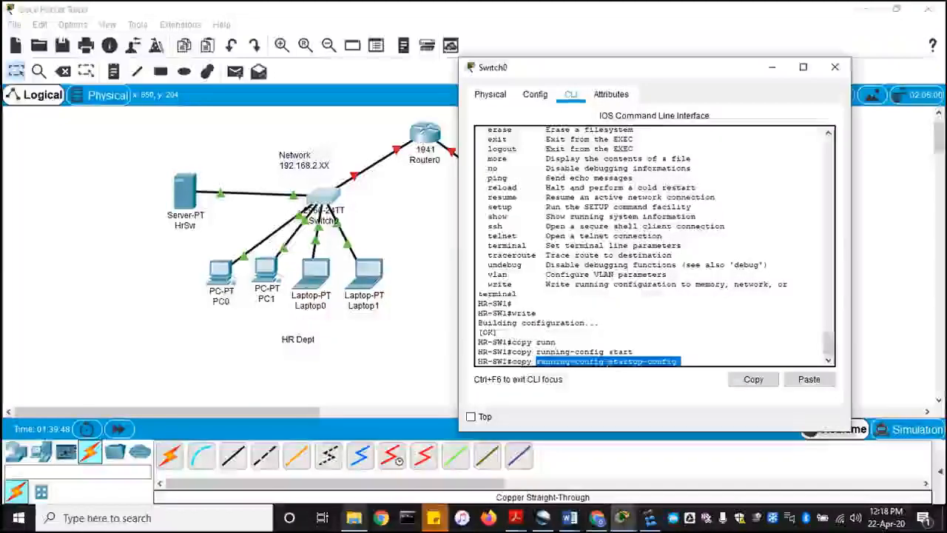
{"action": "scroll", "coordinate": [664, 275], "scroll_direction": "up", "scroll_amount": 2}
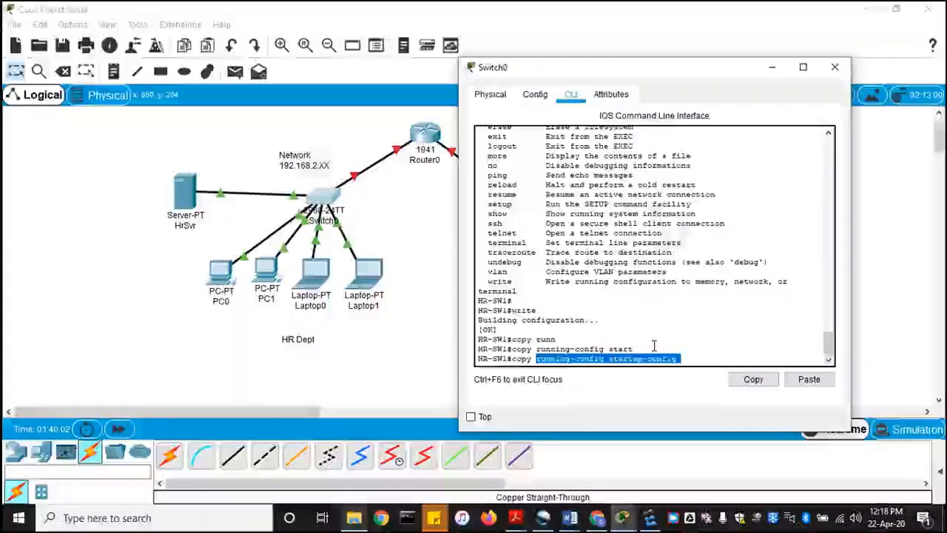
{"action": "key", "text": "Return"}
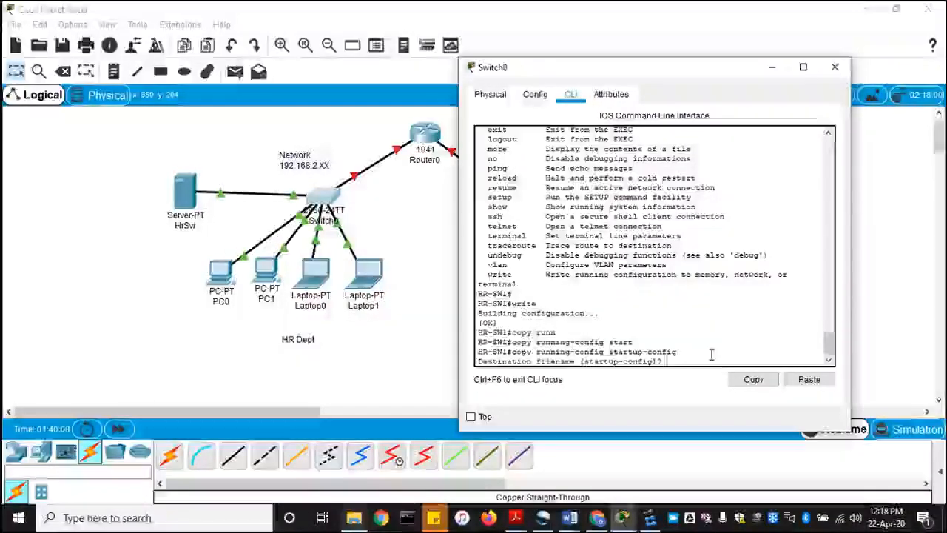
{"action": "key", "text": "Return"}
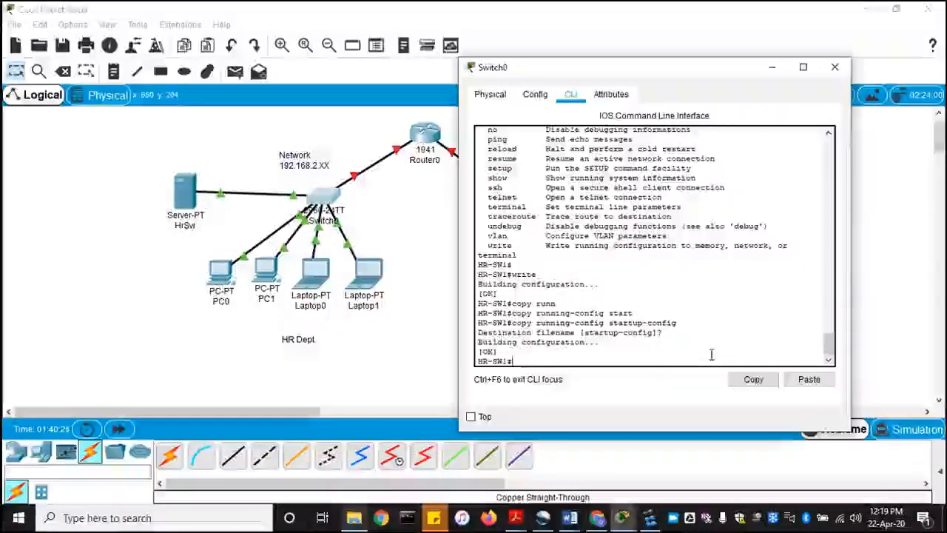
Close the Switch0 window and open the Finance Dept switch Switch1's command line at its user prompt.
{"action": "left_click", "coordinate": [834, 67]}
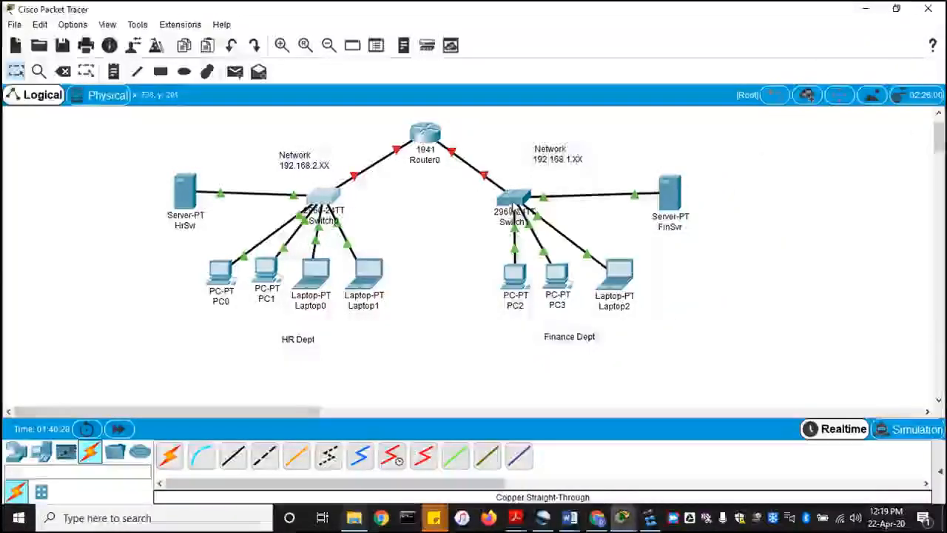
{"action": "left_click", "coordinate": [516, 198]}
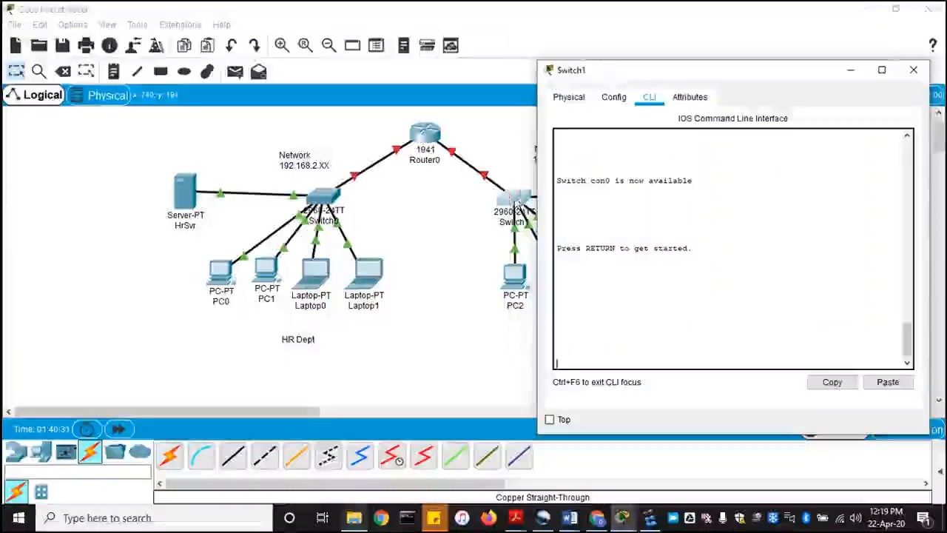
{"action": "key", "text": "Return"}
{"action": "key", "text": "Return"}
{"action": "key", "text": "Return"}
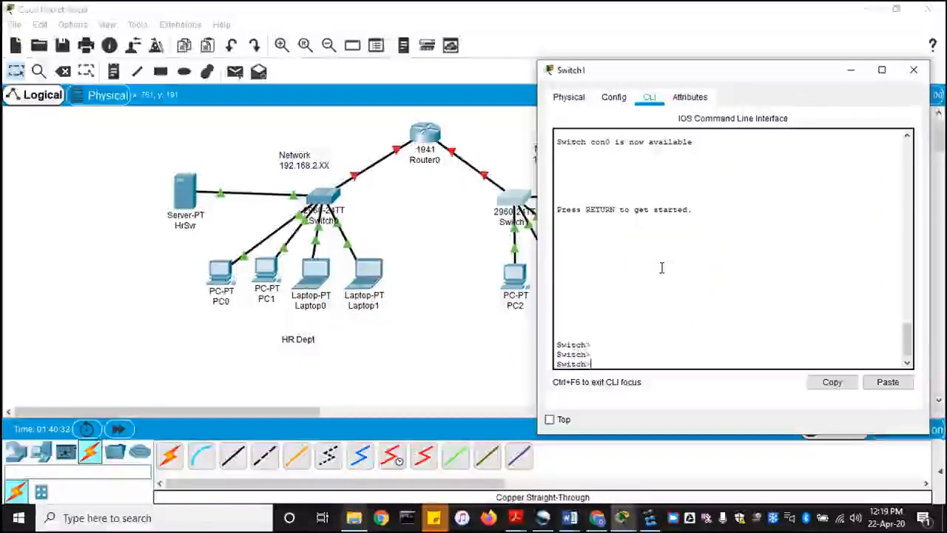
Enter privileged mode on Switch1 using the abbreviated command en instead of enable.
{"action": "type", "text": "en"}
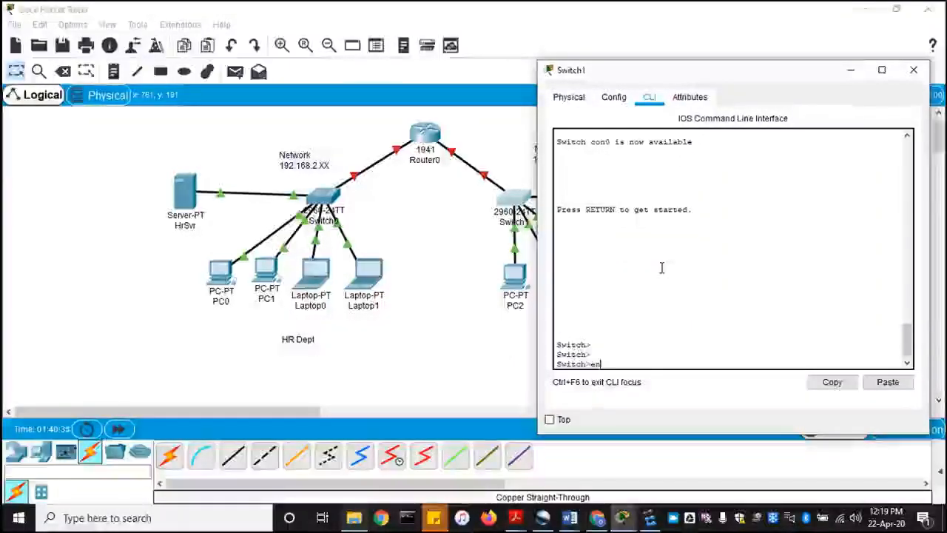
{"action": "type", "text": "able"}
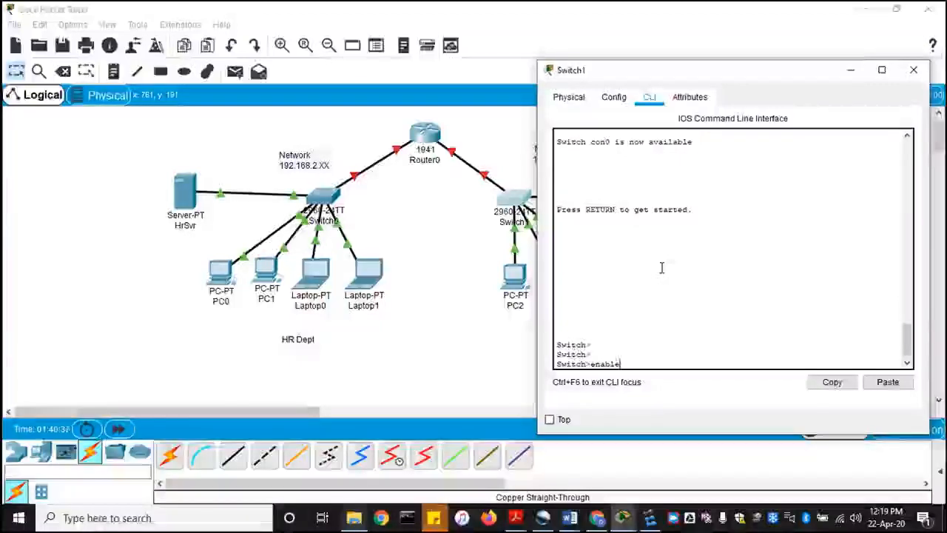
{"action": "key", "text": "BackSpace"}
{"action": "key", "text": "BackSpace"}
{"action": "key", "text": "BackSpace"}
{"action": "key", "text": "BackSpace"}
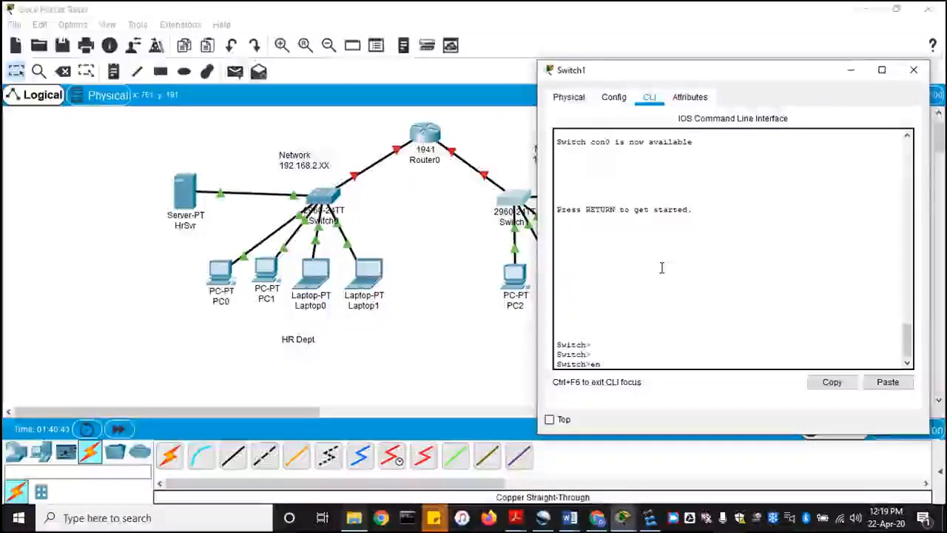
{"action": "key", "text": "Return"}
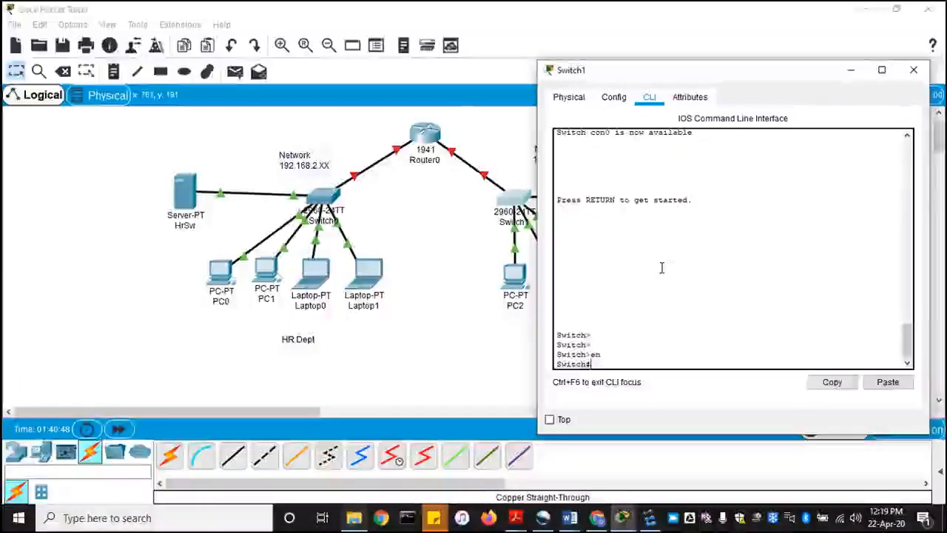
Enter global configuration mode on Switch1 with the abbreviated command config t.
{"action": "type", "text": "config "}
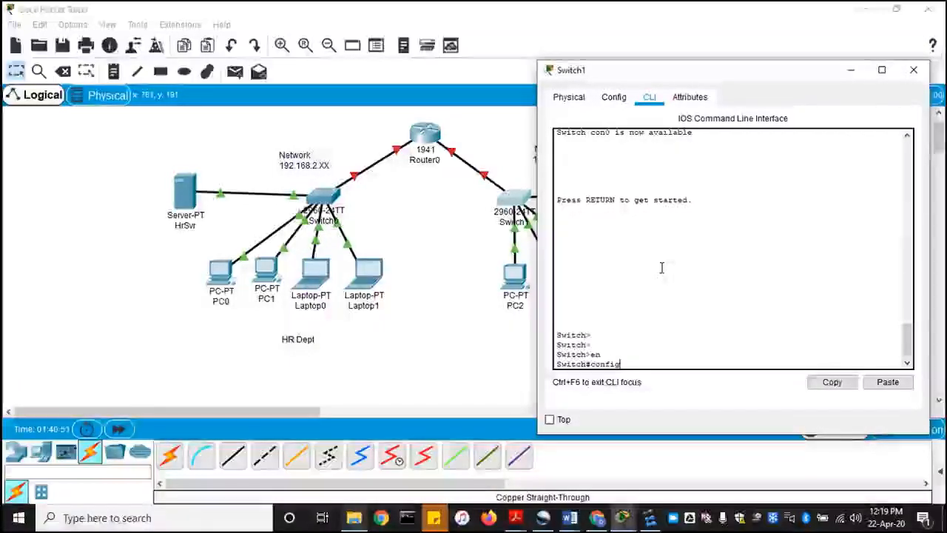
{"action": "type", "text": "t"}
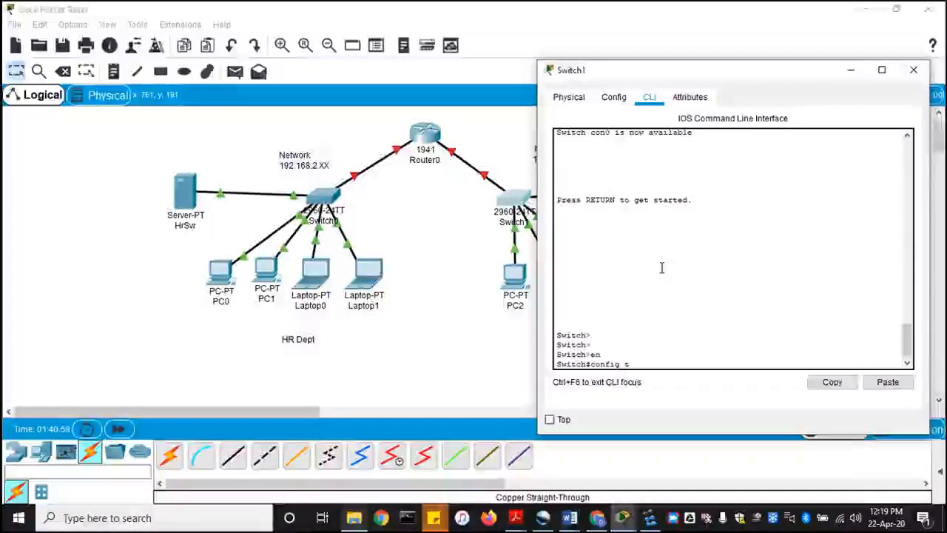
{"action": "key", "text": "Return"}
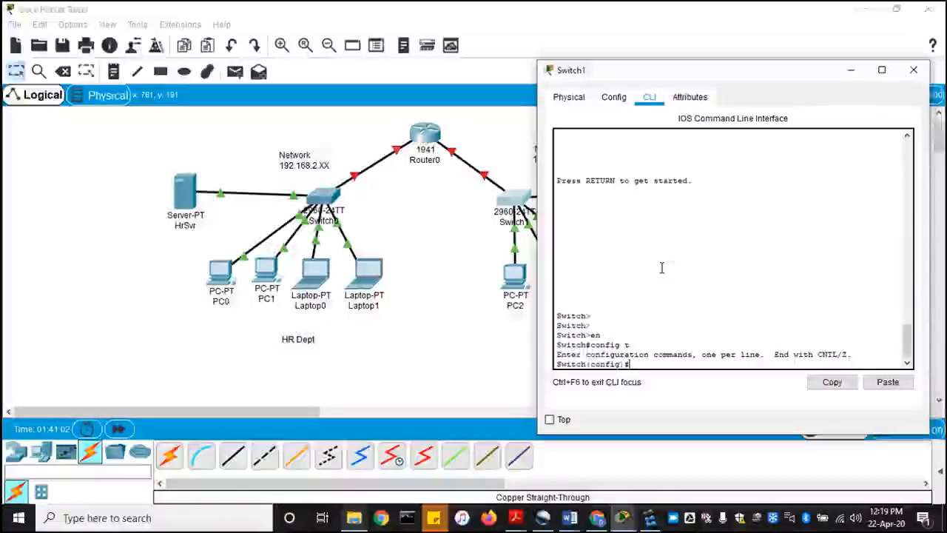
Set the Finance Dept switch's hostname to Fin-SW1, completing the hostname command from its abbreviation host.
{"action": "type", "text": "hos"}
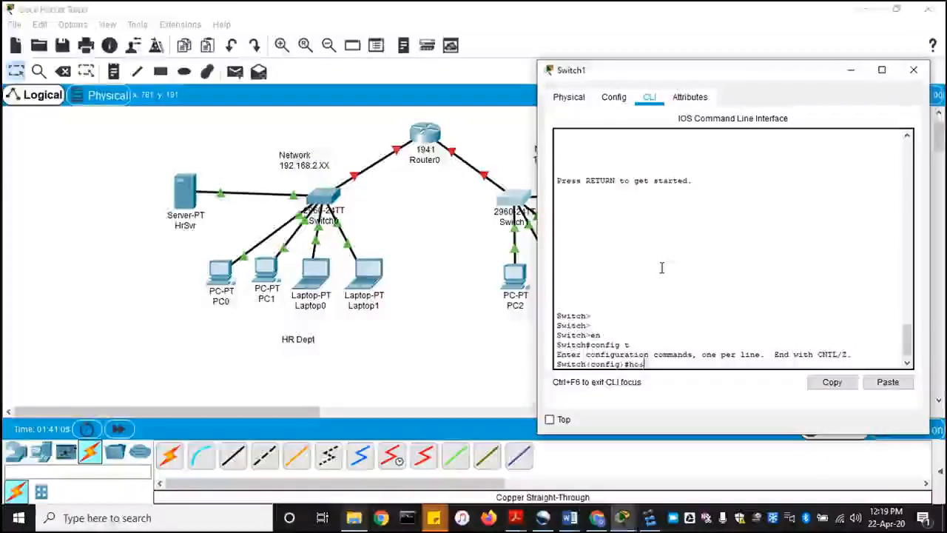
{"action": "type", "text": "t"}
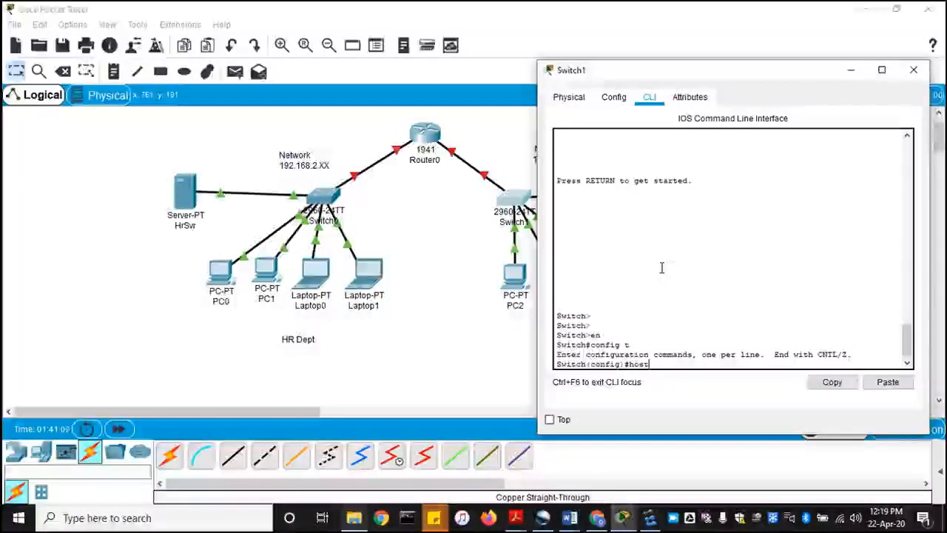
{"action": "key", "text": "Tab"}
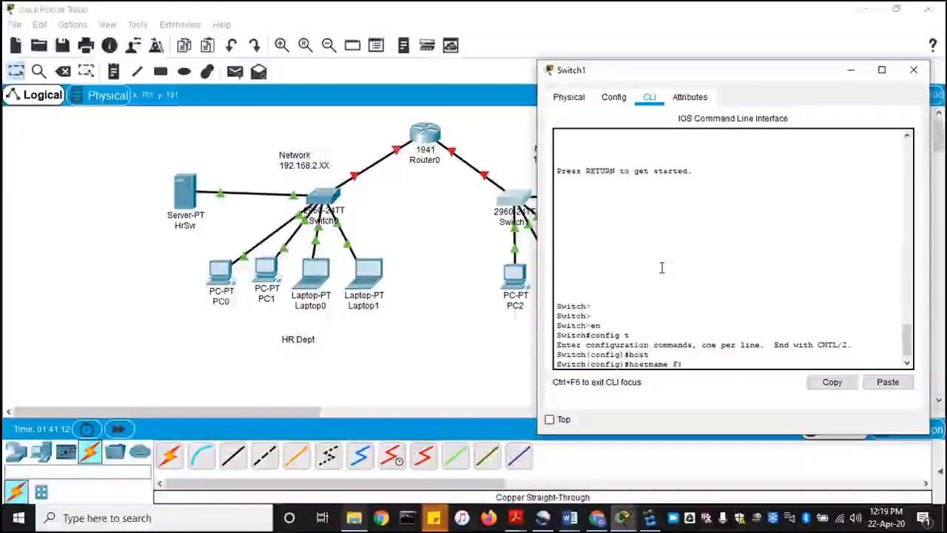
{"action": "type", "text": "nance"}
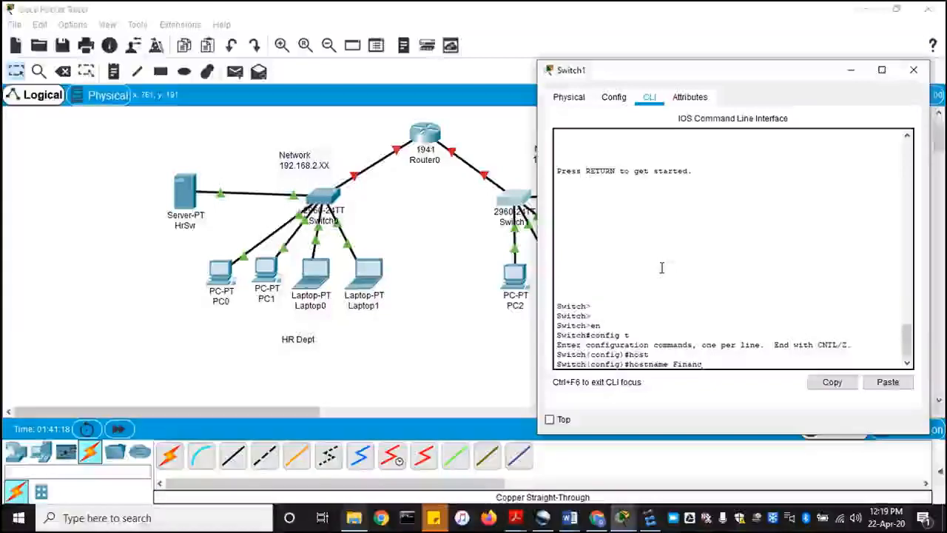
{"action": "key", "text": "BackSpace"}
{"action": "key", "text": "BackSpace"}
{"action": "key", "text": "BackSpace"}
{"action": "key", "text": "BackSpace"}
{"action": "type", "text": "-"}
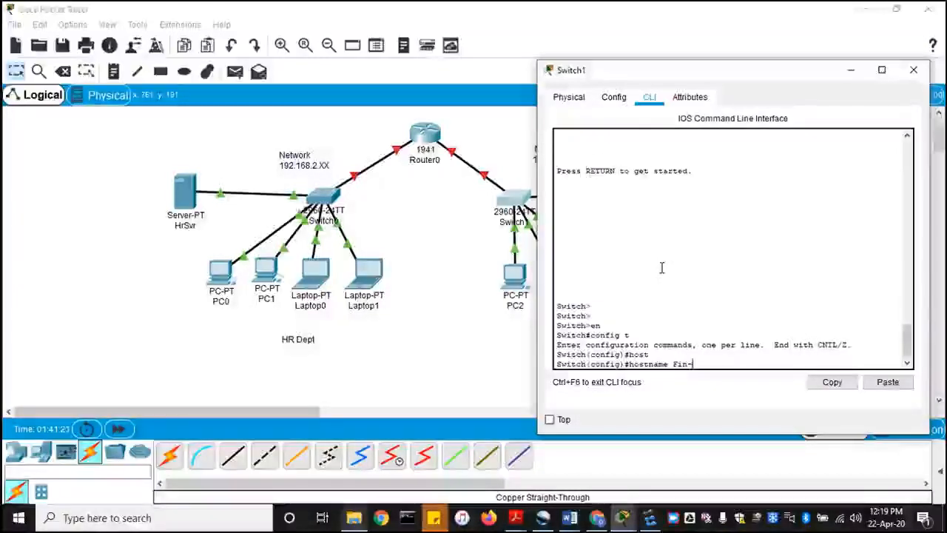
{"action": "type", "text": "SW"}
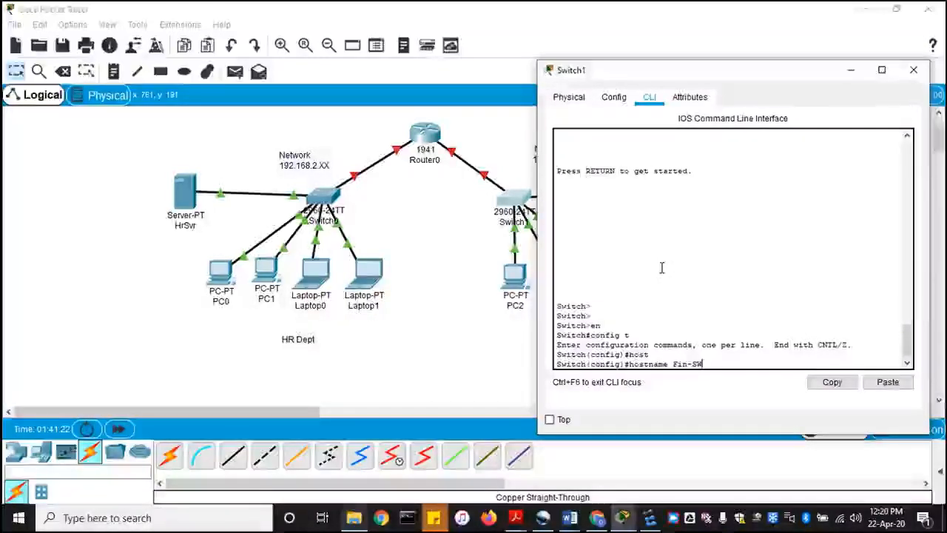
{"action": "type", "text": "1"}
{"action": "key", "text": "Return"}
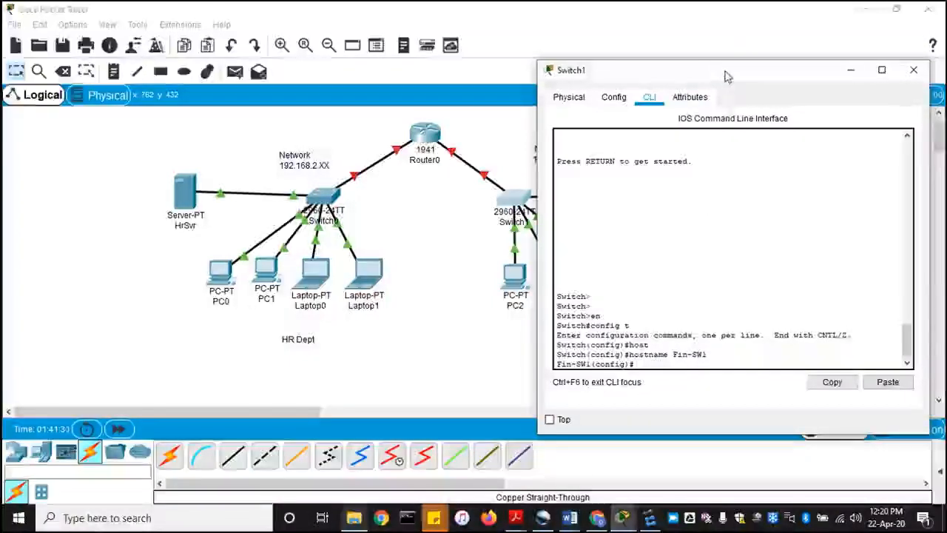
Exit global configuration mode on Fin-SW1 and save the configuration with the abbreviated command wr.
{"action": "left_click_drag", "start_coordinate": [722, 72], "coordinate": [760, 76]}
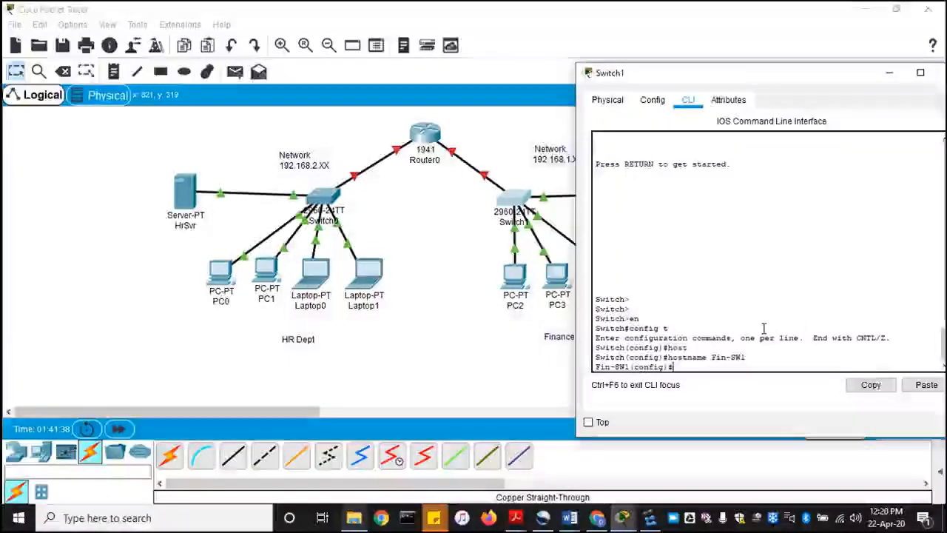
{"action": "type", "text": "ex"}
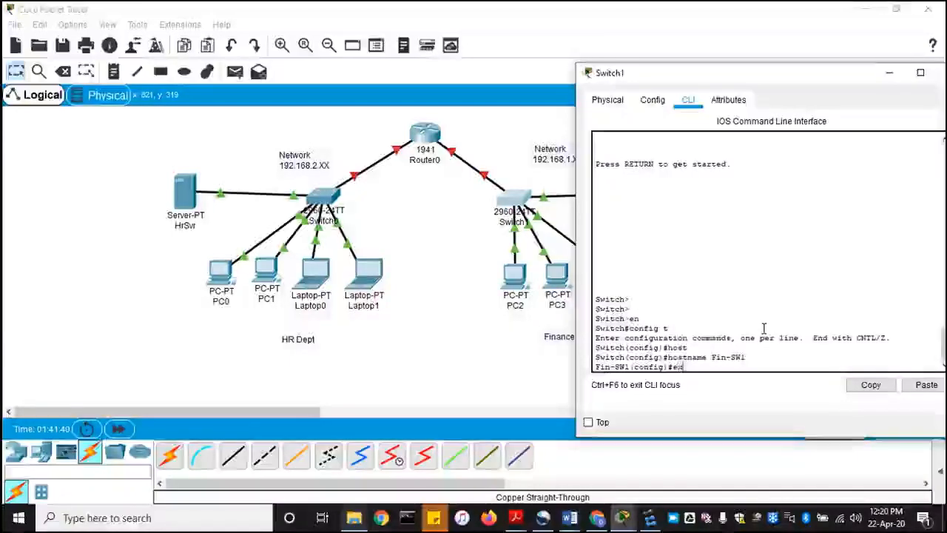
{"action": "type", "text": "it"}
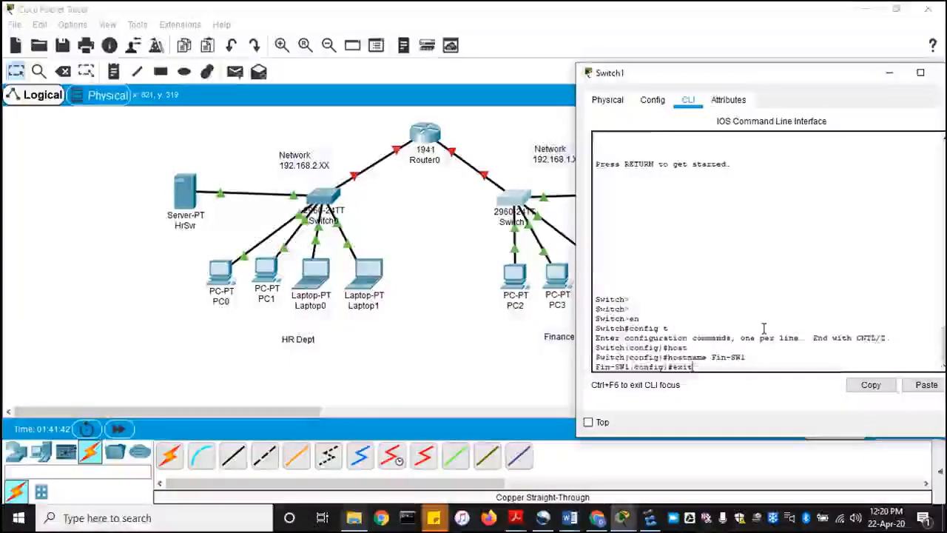
{"action": "key", "text": "Return"}
{"action": "key", "text": "Return"}
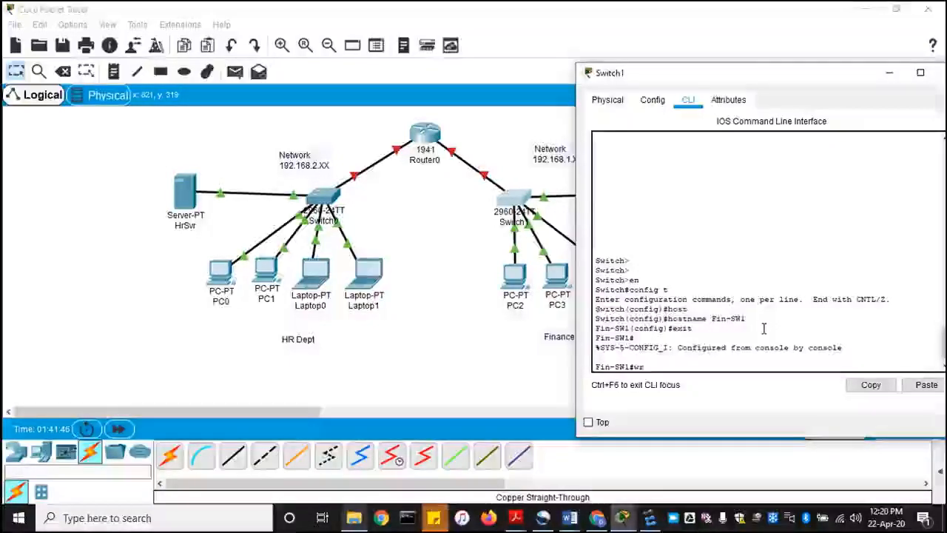
{"action": "type", "text": "w"}
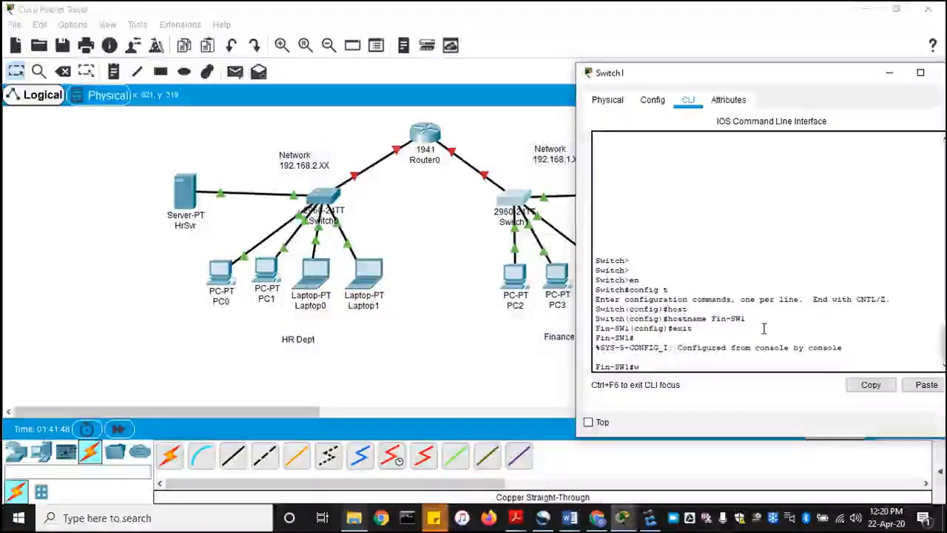
{"action": "type", "text": "r"}
{"action": "key", "text": "Return"}
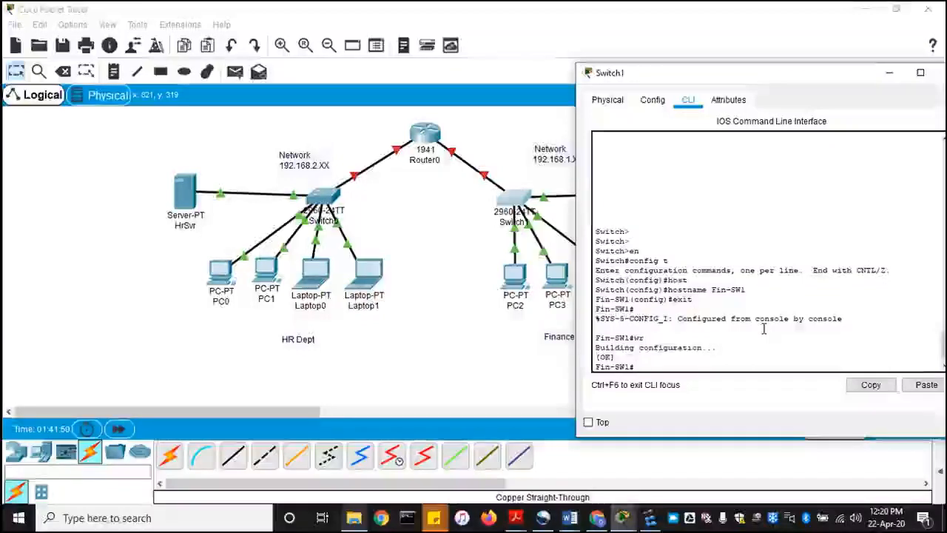
Save the Fin-SW1 configuration again with copy run startup-config, accepting the default destination filename.
{"action": "type", "text": "copy"}
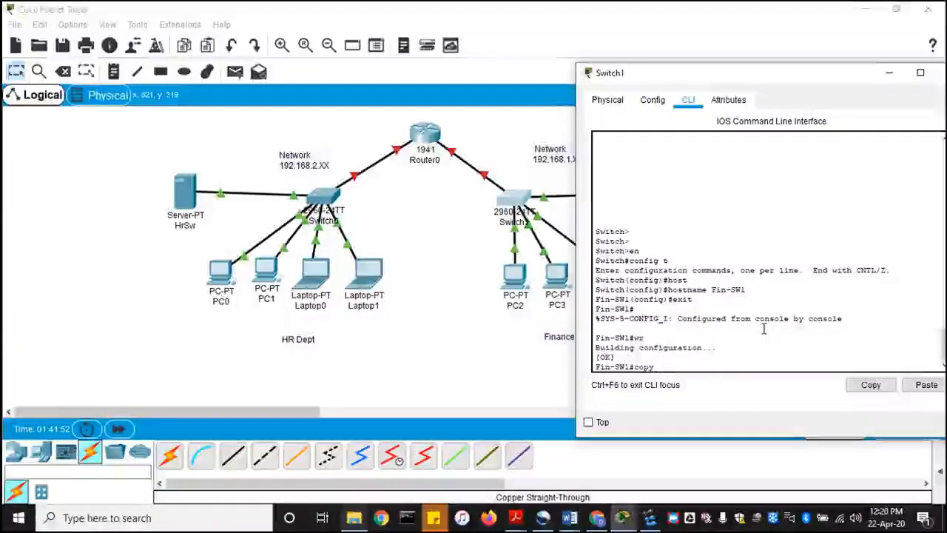
{"action": "type", "text": " run sta"}
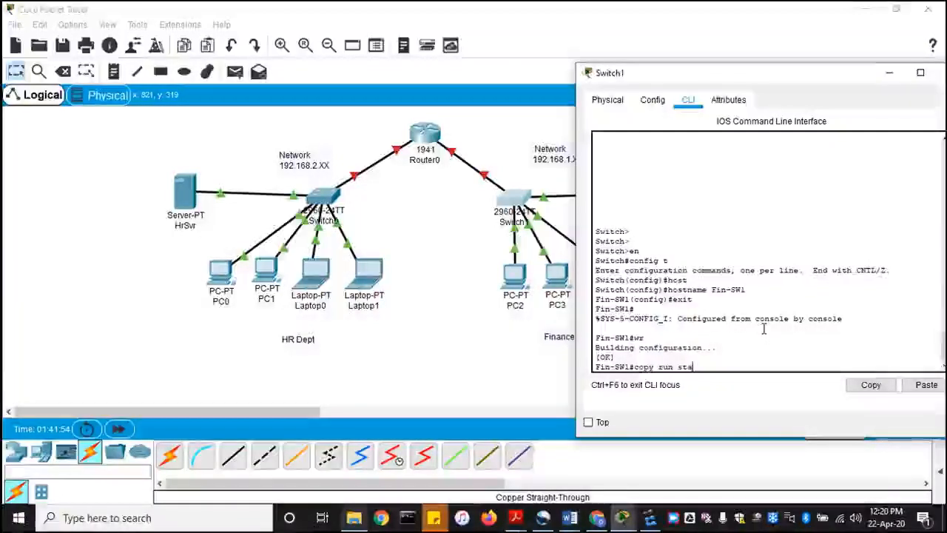
{"action": "key", "text": "Tab"}
{"action": "key", "text": "Return"}
{"action": "key", "text": "Return"}
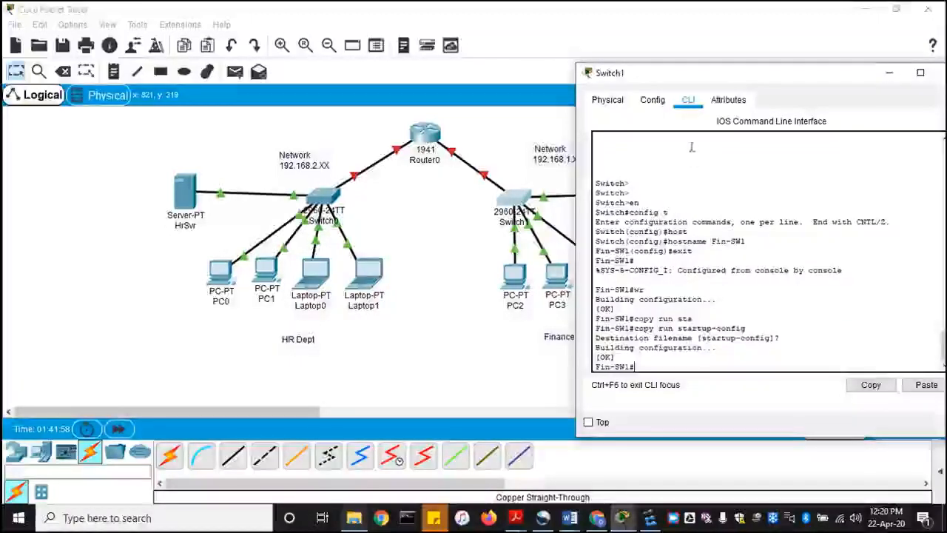
Close the Switch1 window and open the command line of the 1941 router Router0.
{"action": "left_click_drag", "start_coordinate": [810, 77], "coordinate": [642, 64]}
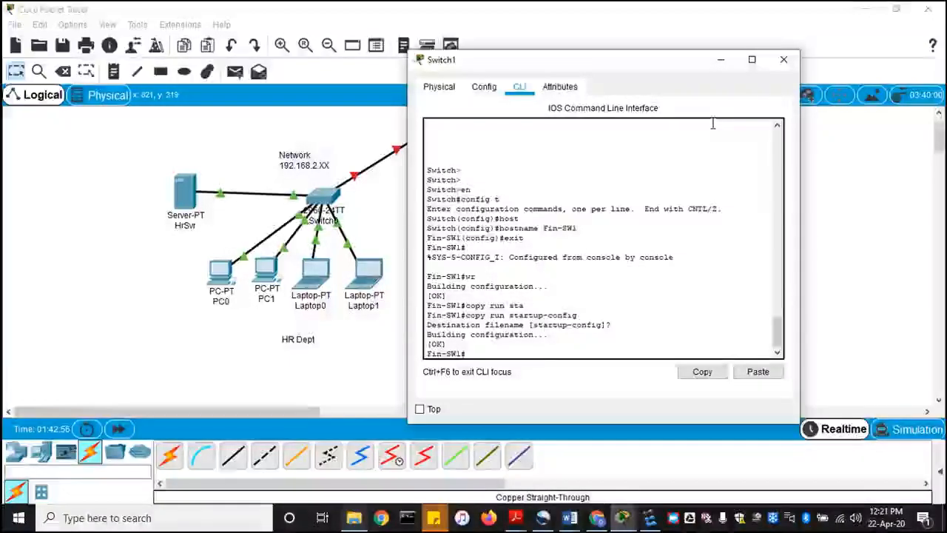
{"action": "left_click", "coordinate": [784, 61]}
{"action": "scroll", "coordinate": [604, 211], "scroll_direction": "up", "scroll_amount": 1}
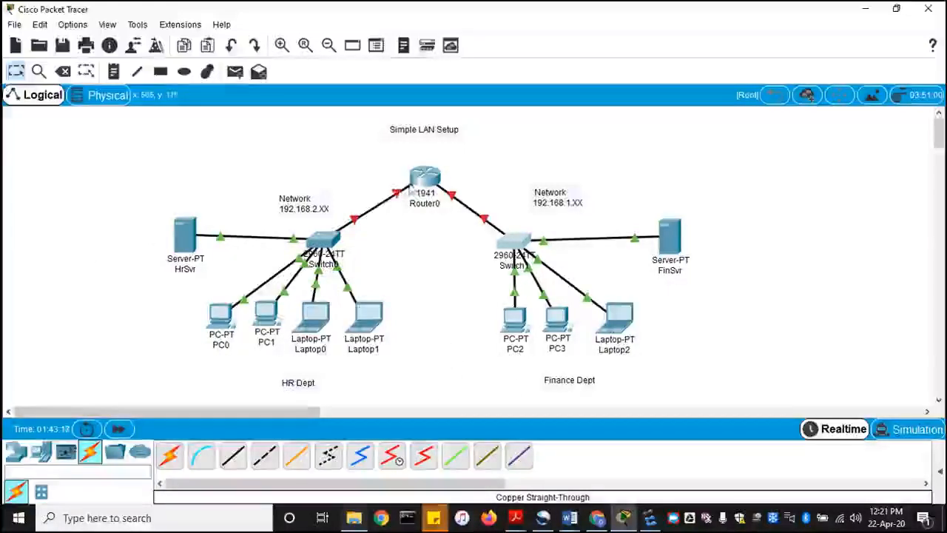
{"action": "left_click", "coordinate": [427, 179]}
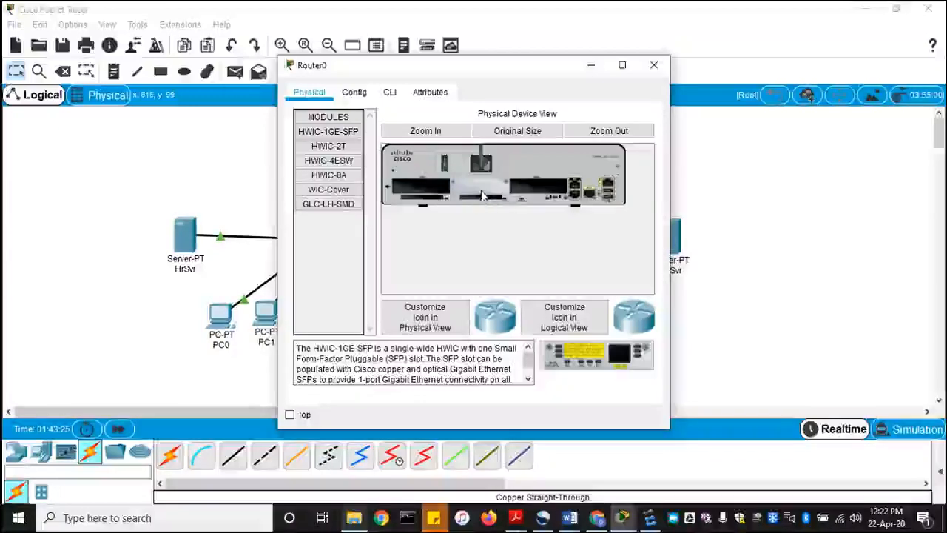
{"action": "left_click", "coordinate": [390, 92]}
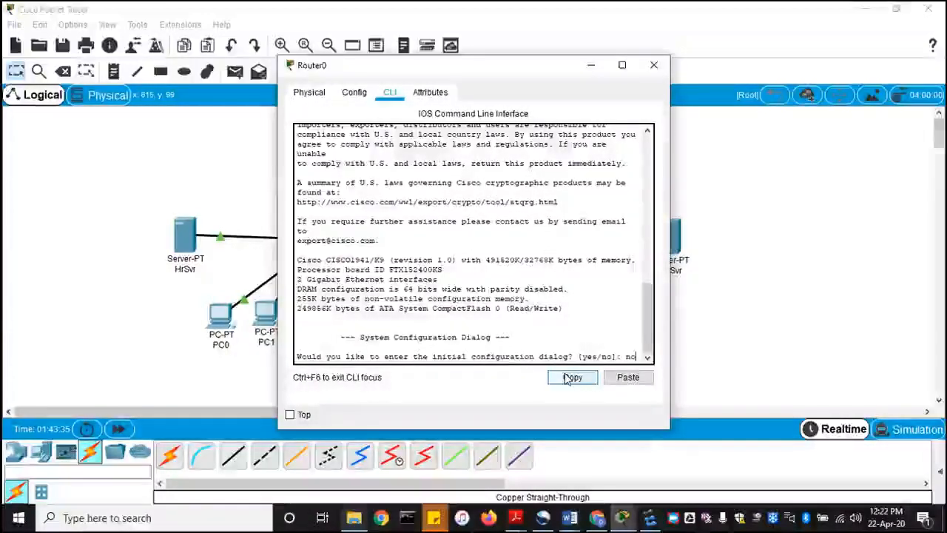
Answer no to Router0's initial configuration dialog and continue to the user prompt.
{"action": "type", "text": "no"}
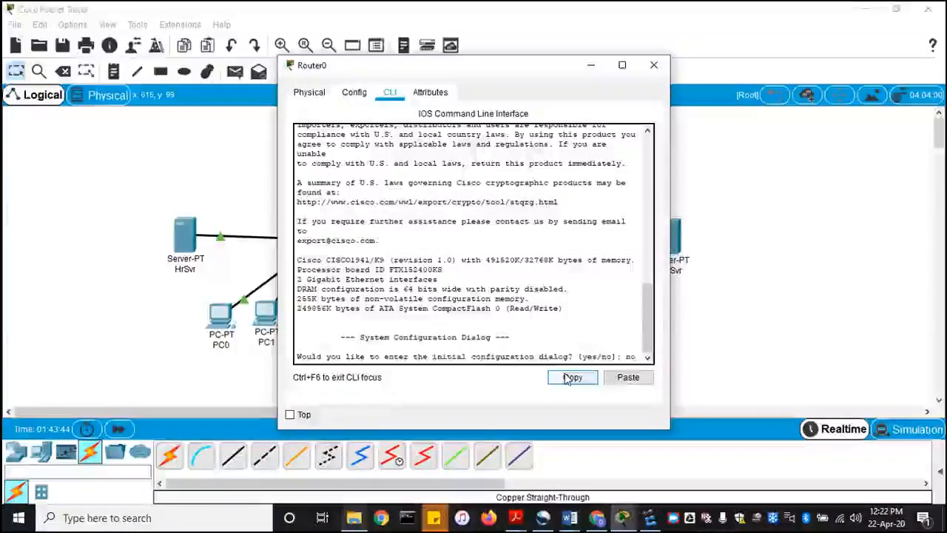
{"action": "key", "text": "Return"}
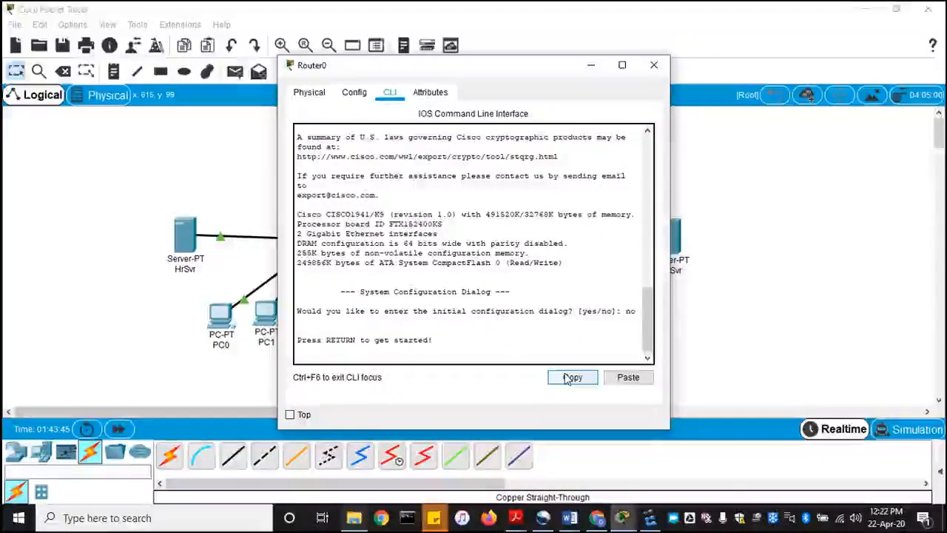
{"action": "key", "text": "Return"}
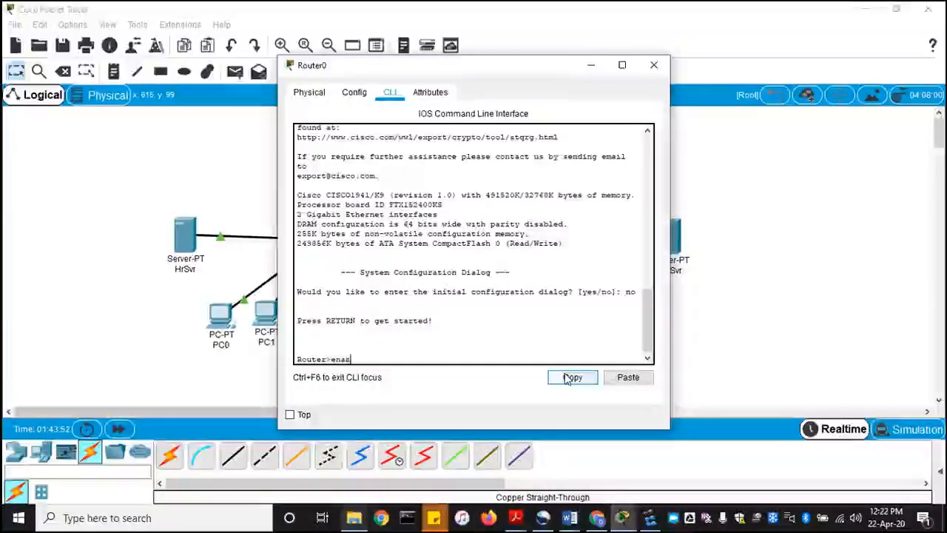
Enter privileged mode on Router0 with enable, followed by global configuration mode with conf t.
{"action": "type", "text": "ble"}
{"action": "key", "text": "Return"}
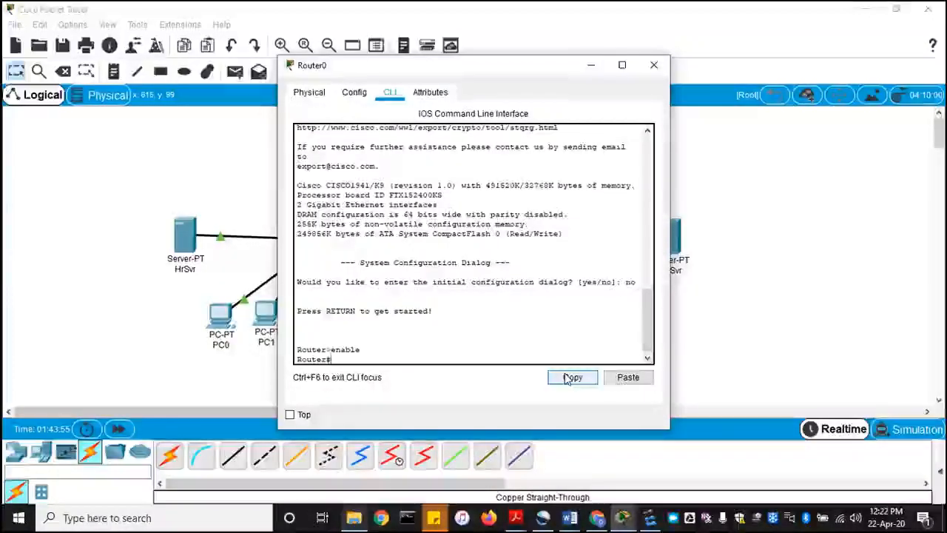
{"action": "type", "text": "conf"}
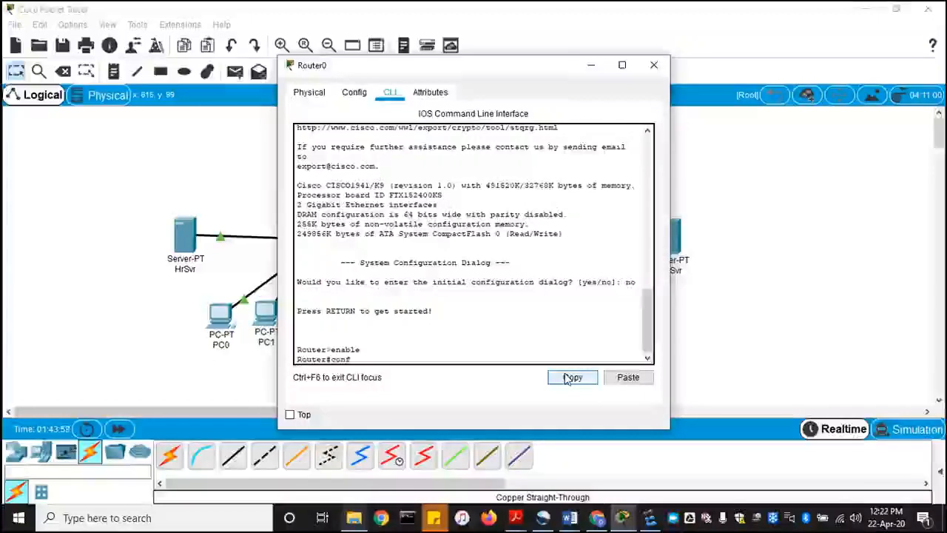
{"action": "type", "text": " t"}
{"action": "key", "text": "Return"}
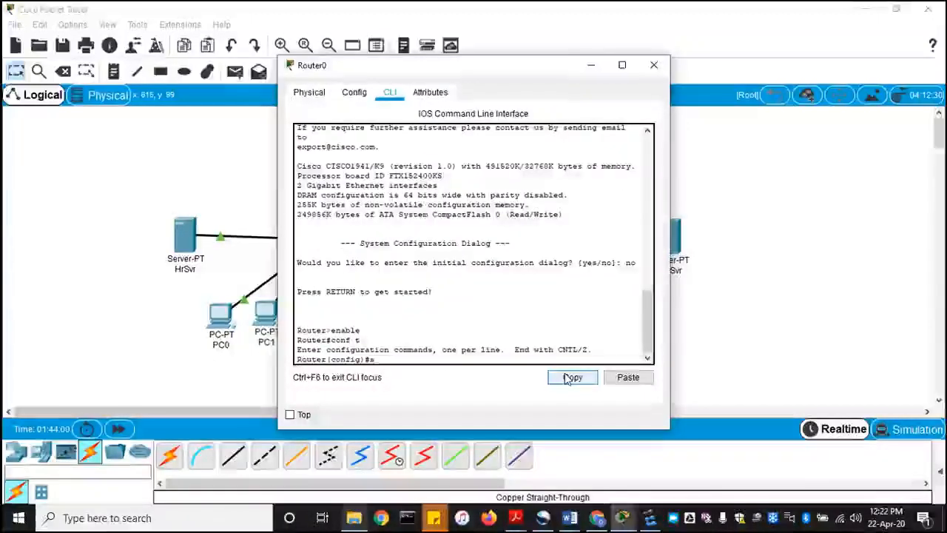
Set Router0's hostname to Main-RT, completing the hostname command from its abbreviation ho.
{"action": "key", "text": "BackSpace"}
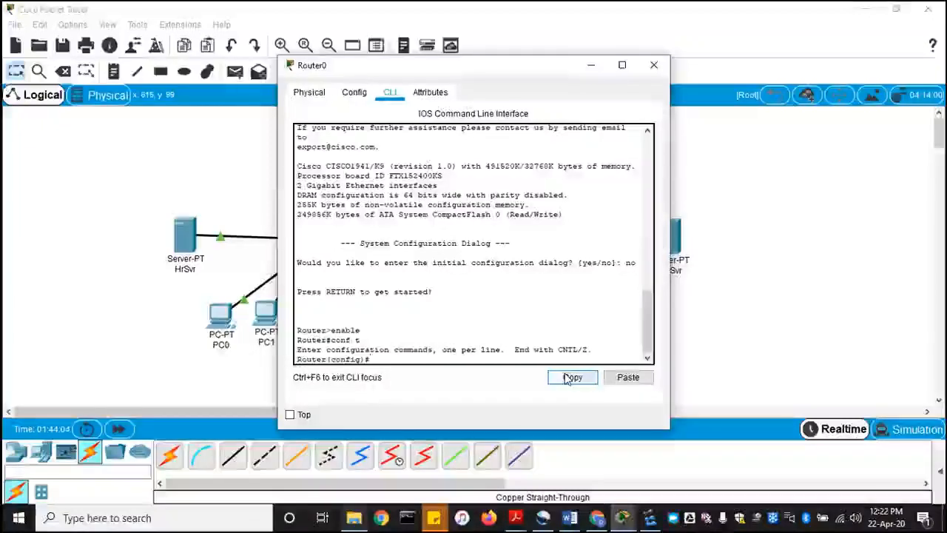
{"action": "type", "text": "ho"}
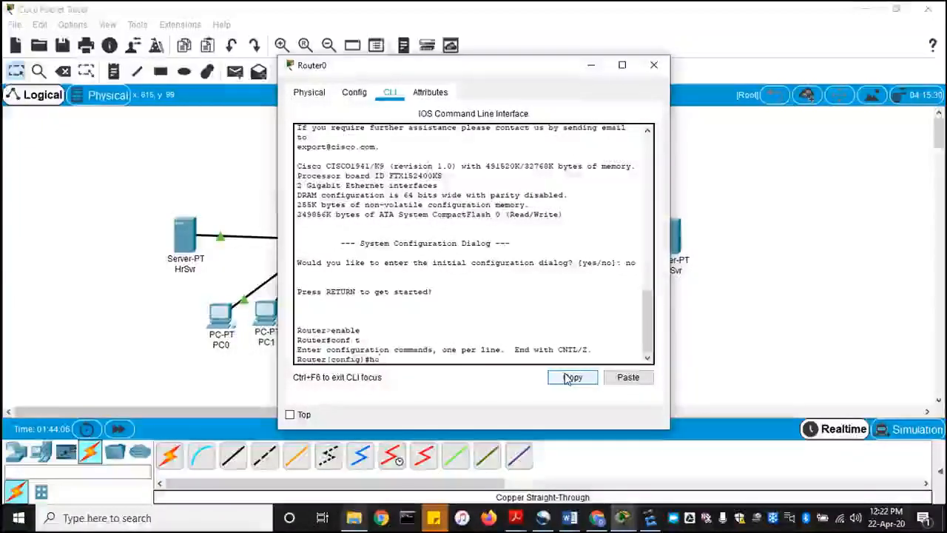
{"action": "key", "text": "Tab"}
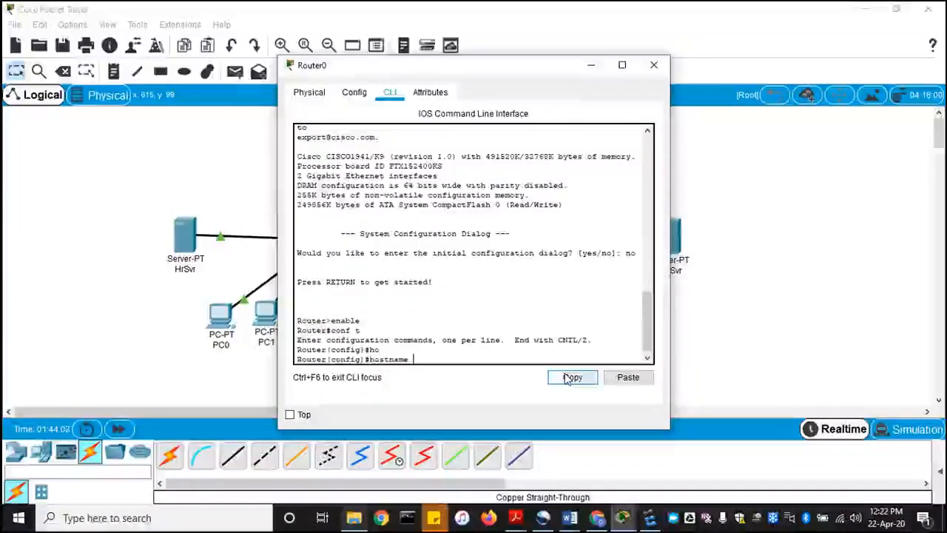
{"action": "type", "text": "Main-R"}
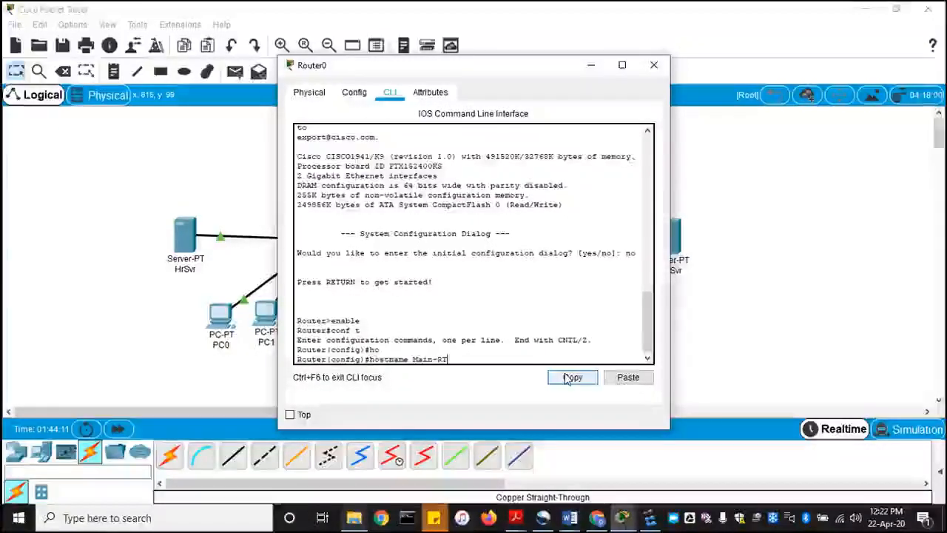
{"action": "type", "text": "T"}
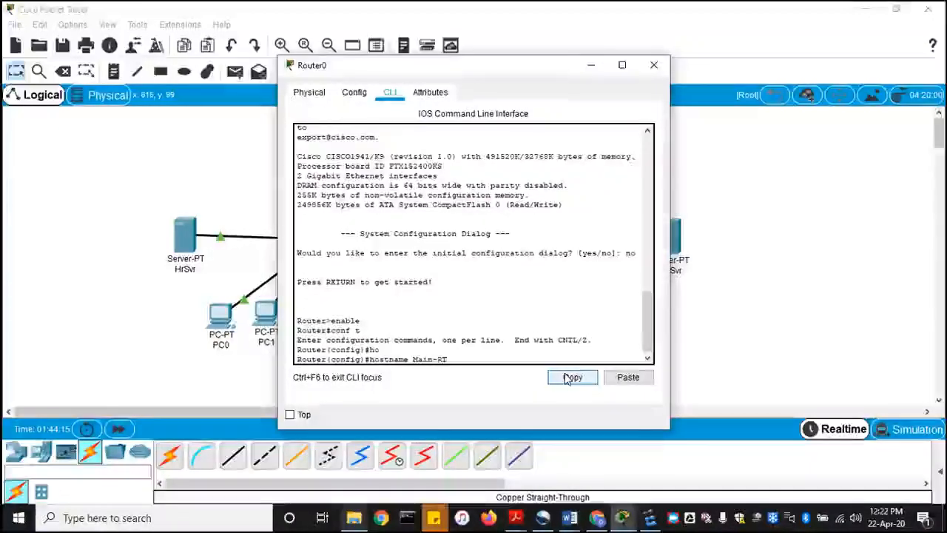
{"action": "key", "text": "Return"}
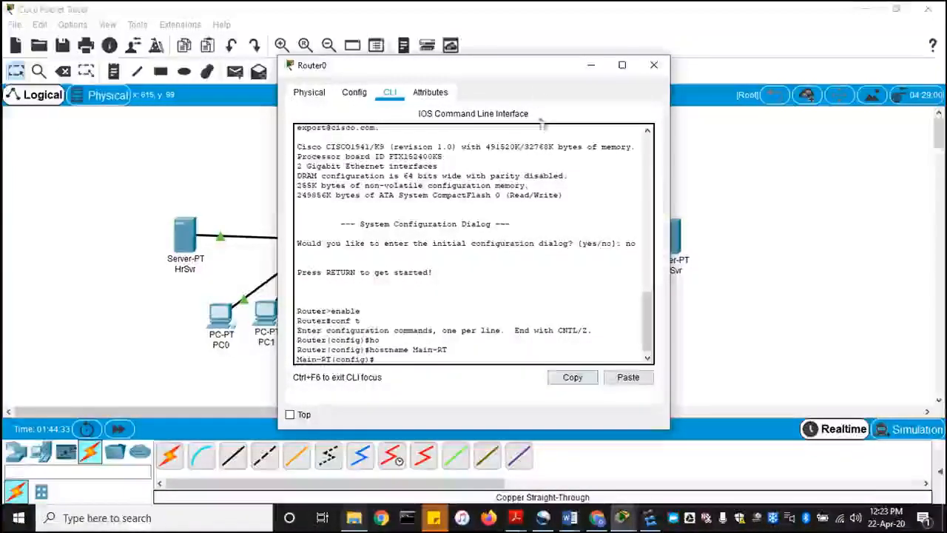
Move the Router0 window aside and add a topology note reading 192.168.1.1 (g0/1) beside the router on the Finance side.
{"action": "left_click_drag", "start_coordinate": [534, 77], "coordinate": [841, 76]}
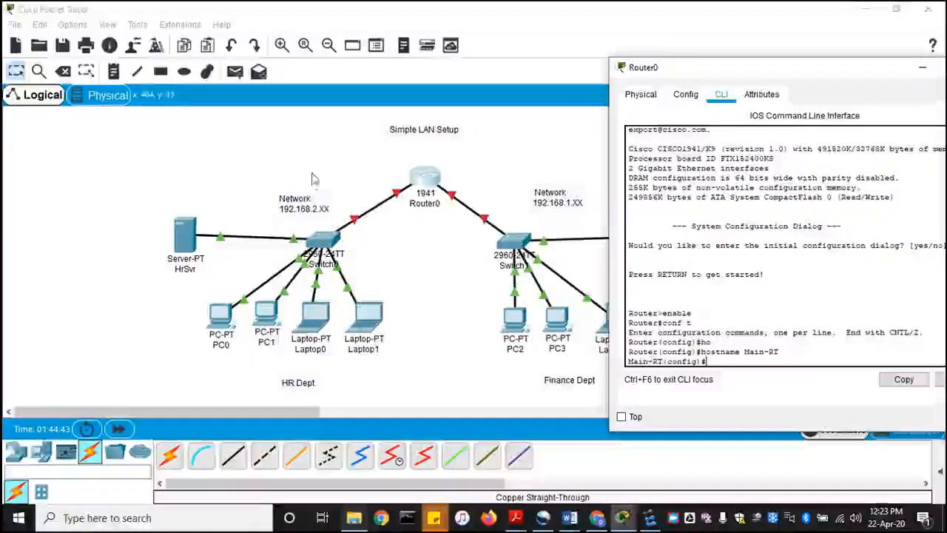
{"action": "left_click", "coordinate": [298, 150]}
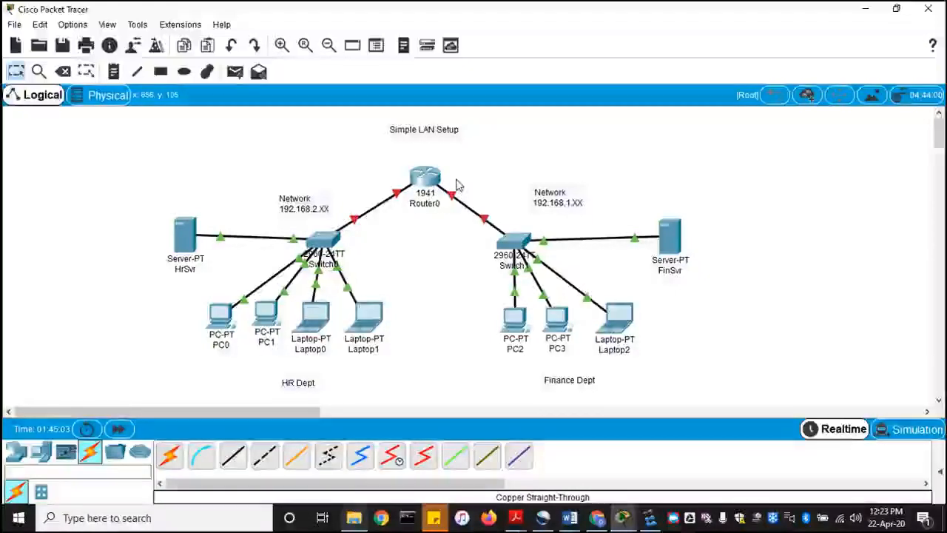
{"action": "left_click", "coordinate": [113, 72]}
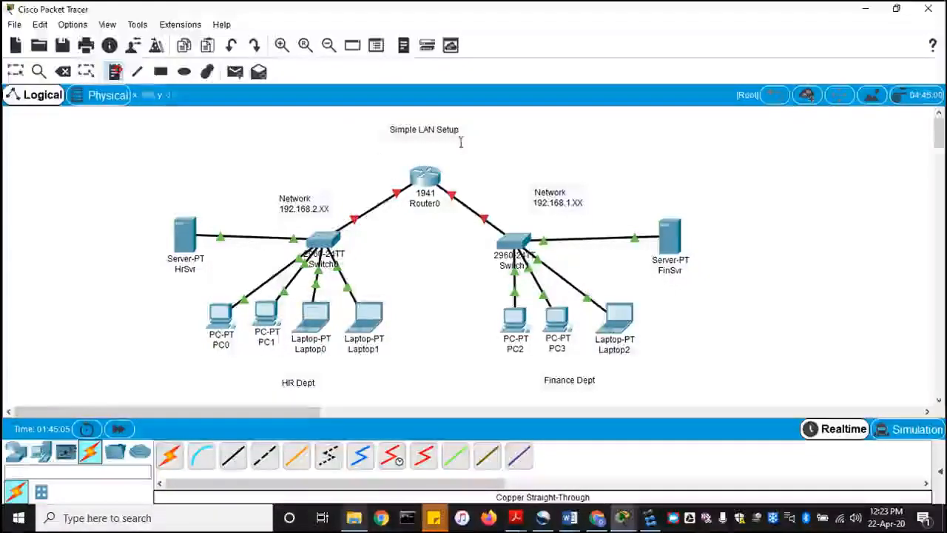
{"action": "left_click", "coordinate": [455, 177]}
{"action": "type", "text": "1"}
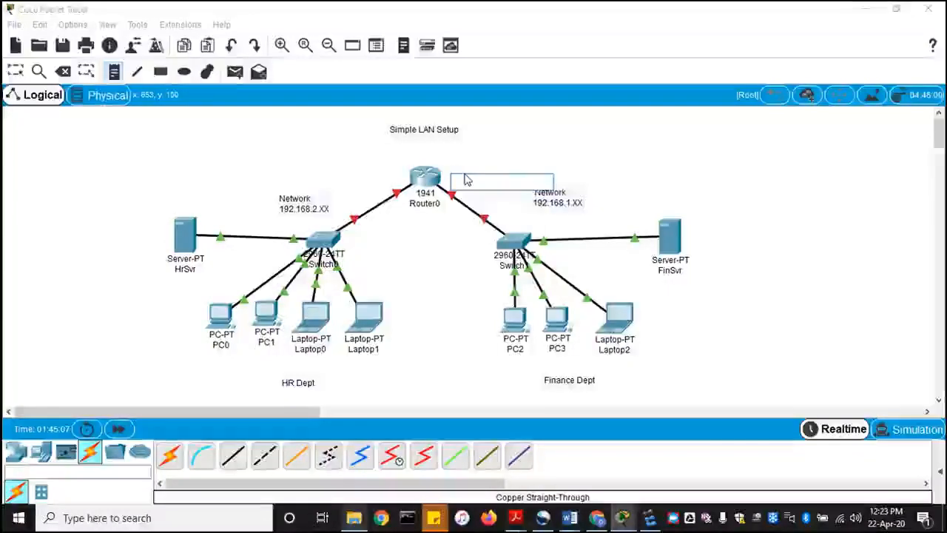
{"action": "type", "text": "92.168"}
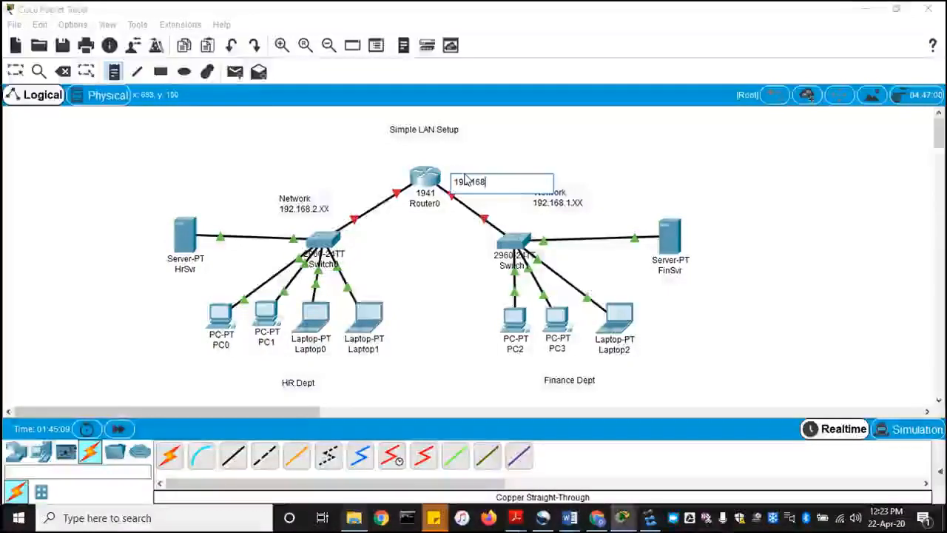
{"action": "type", "text": ".1.1"}
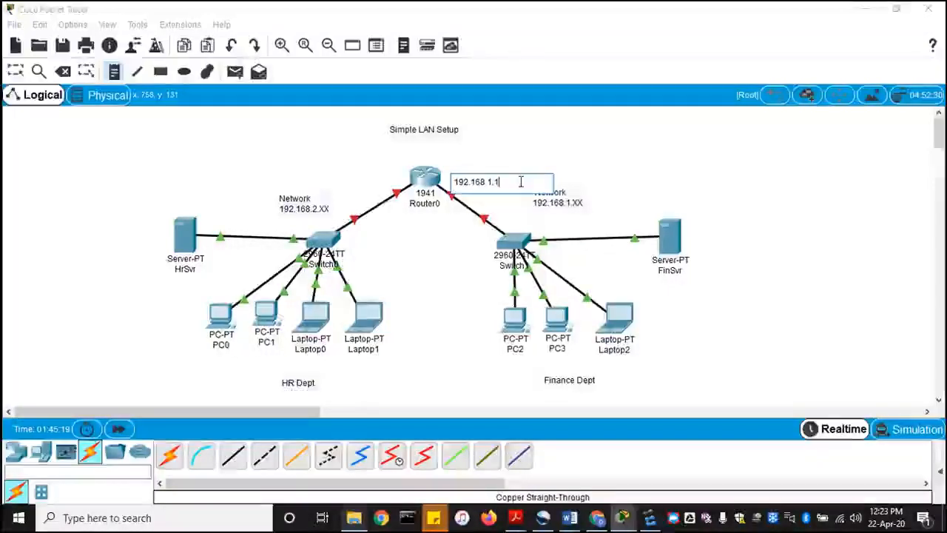
{"action": "type", "text": "("}
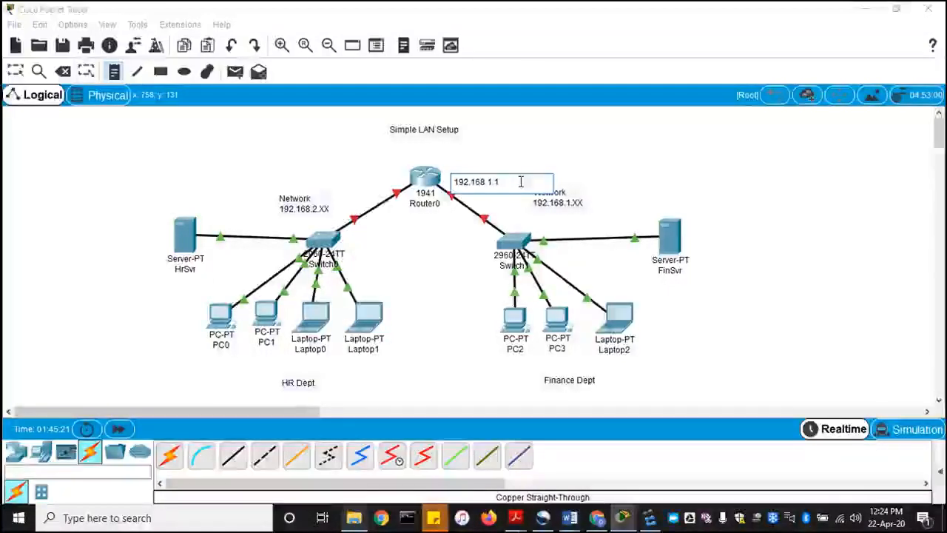
{"action": "type", "text": "g"}
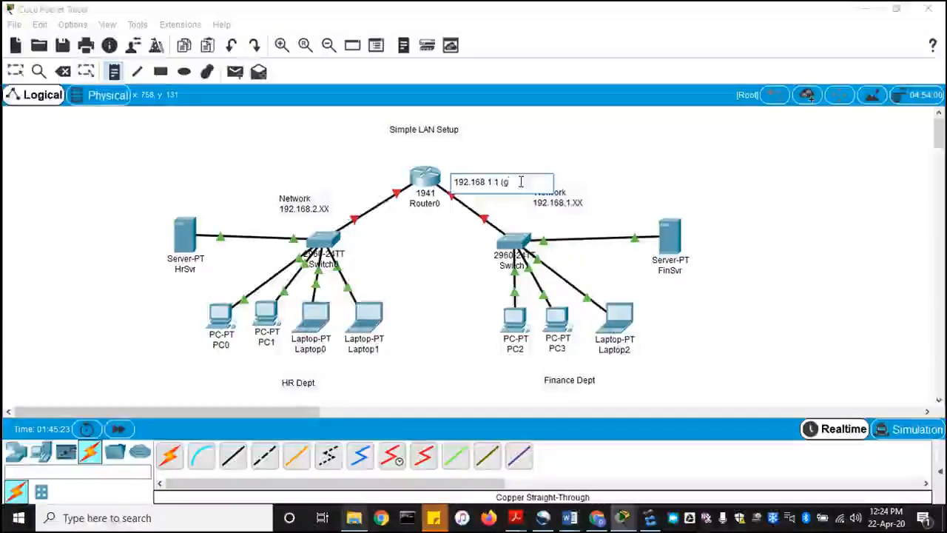
{"action": "type", "text": "0"}
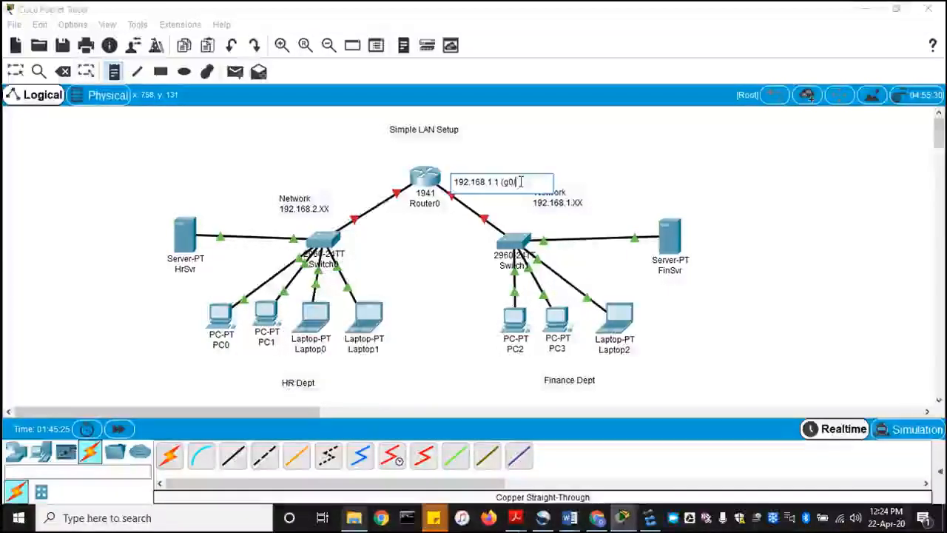
{"action": "type", "text": "/1"}
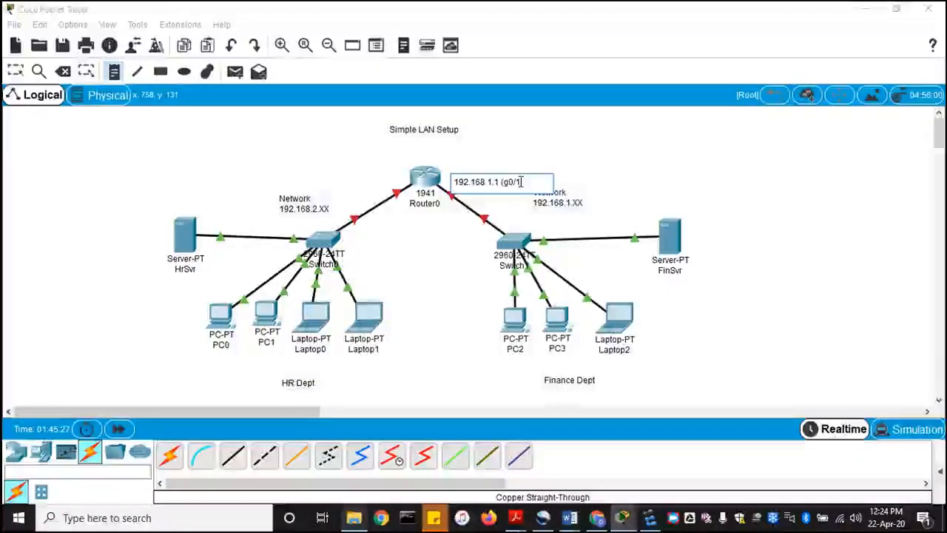
{"action": "type", "text": ")"}
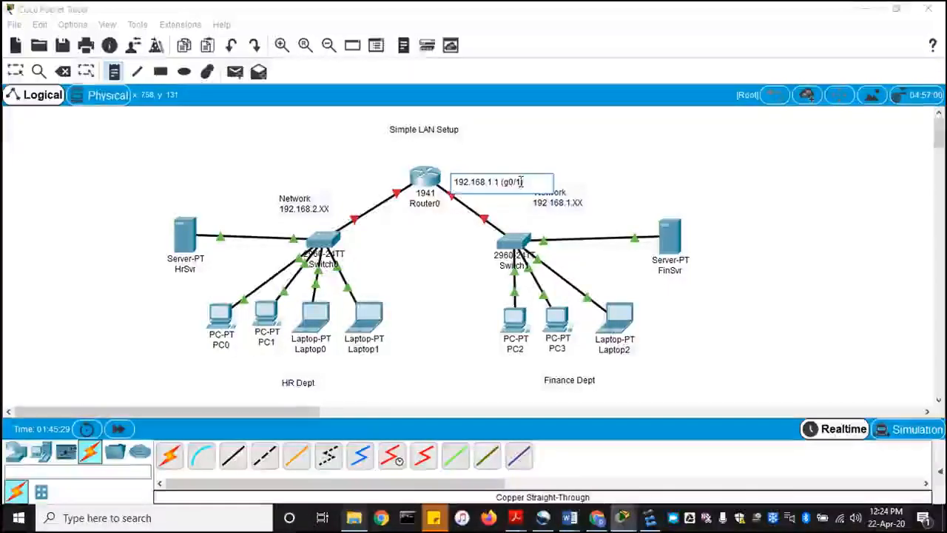
Correct the interface label in the Finance-side address note to a capital G, reading (G0/1), and finish the note.
{"action": "key", "text": "Left"}
{"action": "key", "text": "Left"}
{"action": "key", "text": "Left"}
{"action": "key", "text": "Left"}
{"action": "key", "text": "BackSpace"}
{"action": "type", "text": "G"}
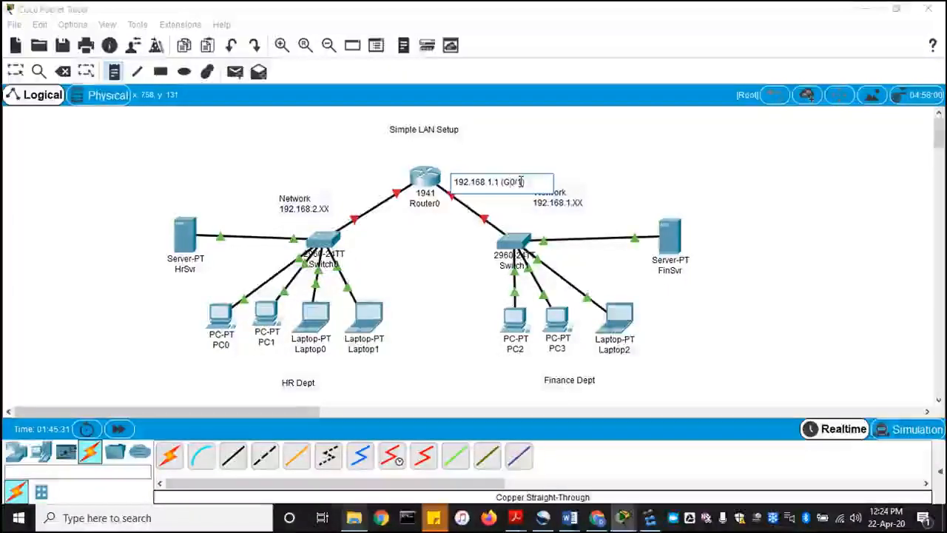
{"action": "left_click", "coordinate": [628, 167]}
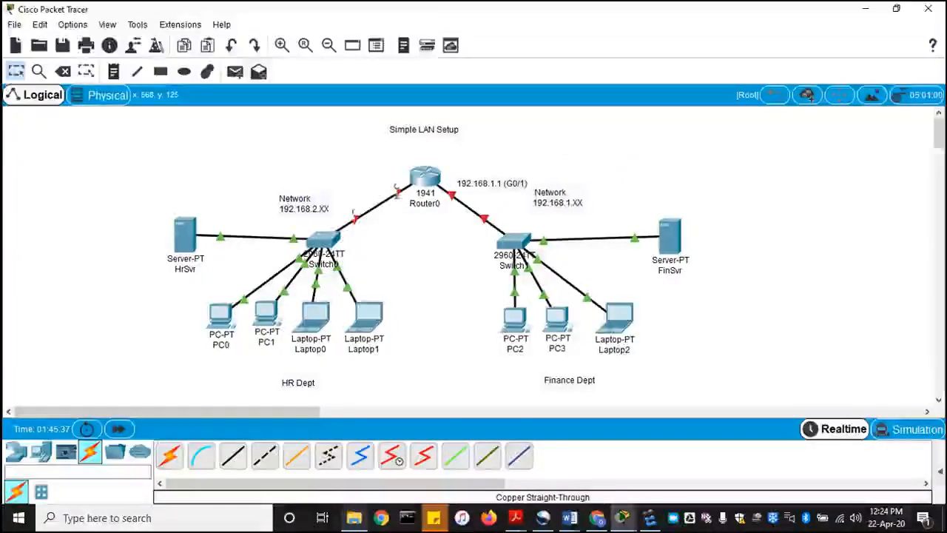
Add the note 192.168.2.1 (G0/0) on the router's HR side and align both address notes on either side of the router.
{"action": "mouse_move", "coordinate": [398, 193]}
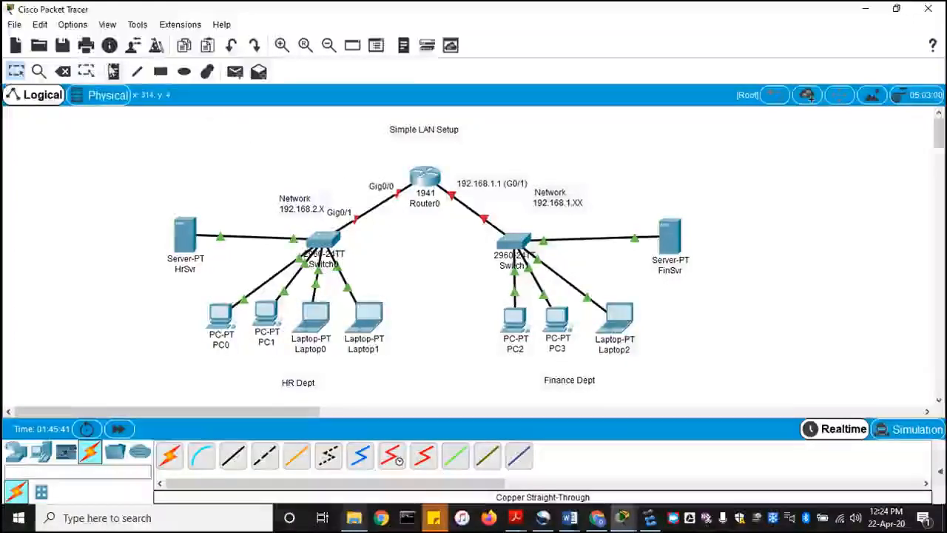
{"action": "left_click", "coordinate": [113, 71]}
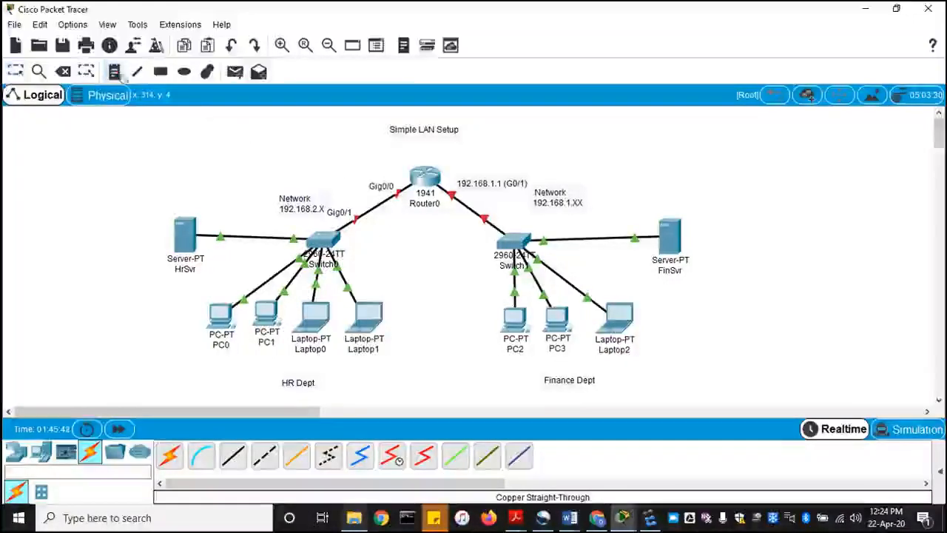
{"action": "left_click", "coordinate": [353, 184]}
{"action": "type", "text": "192"}
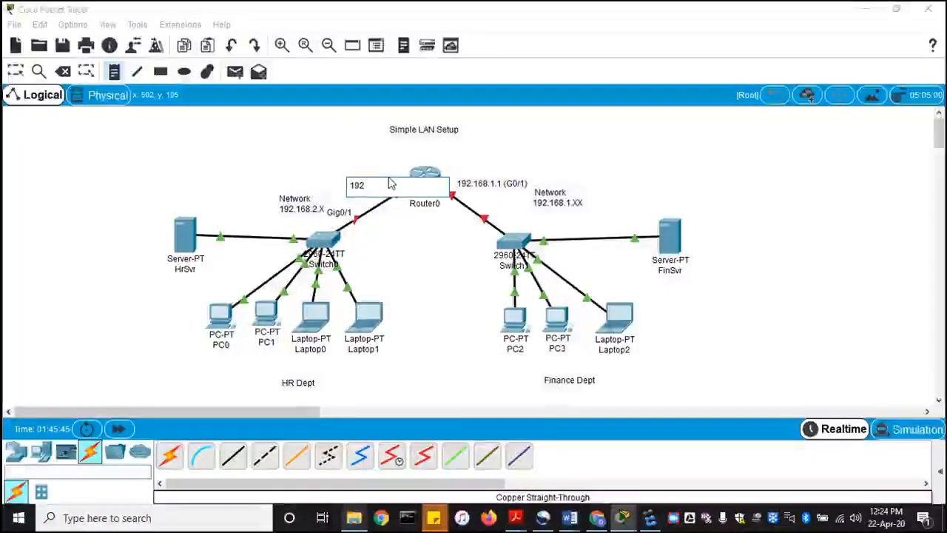
{"action": "type", "text": ".168."}
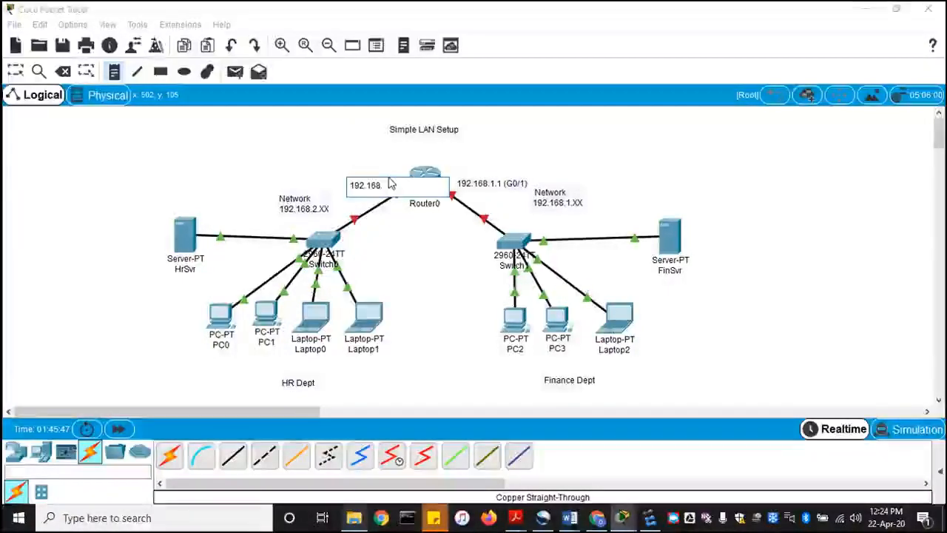
{"action": "type", "text": "2"}
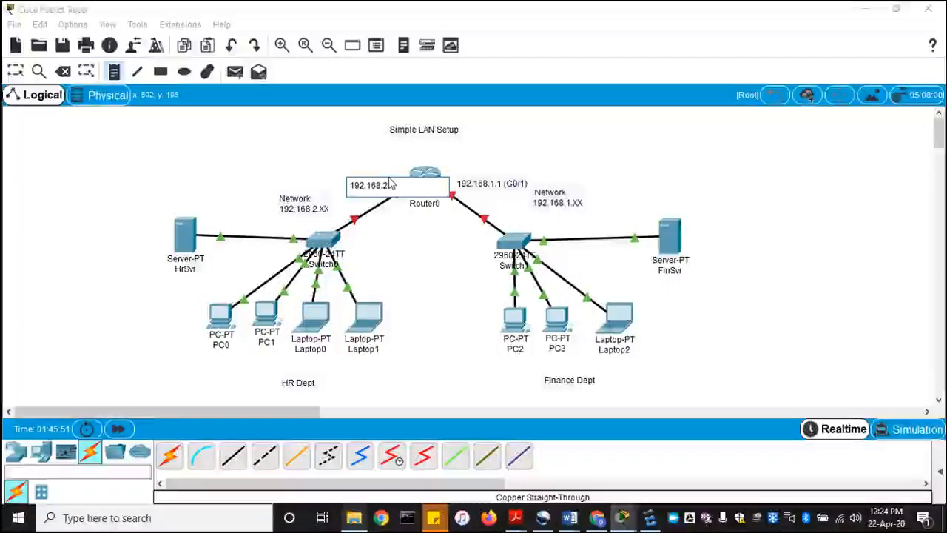
{"action": "type", "text": ".1 (G"}
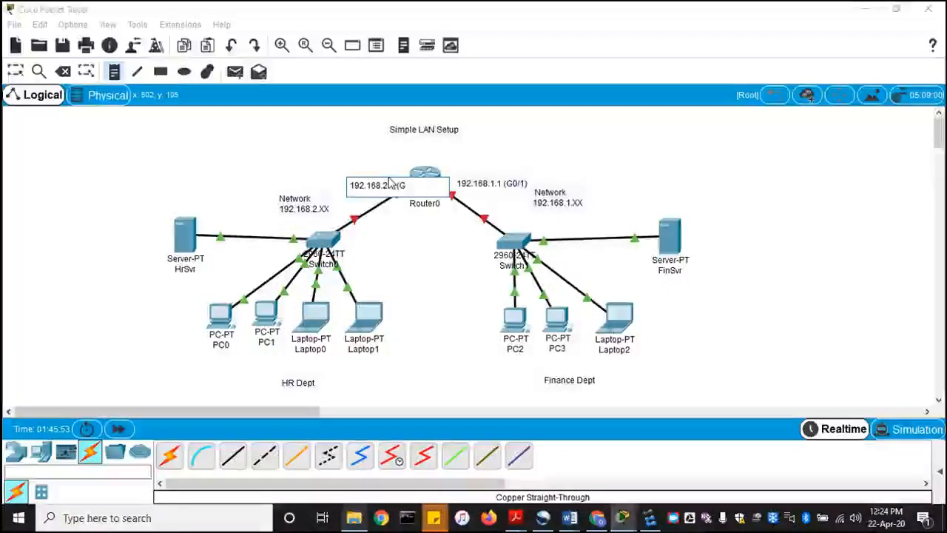
{"action": "type", "text": "0/0"}
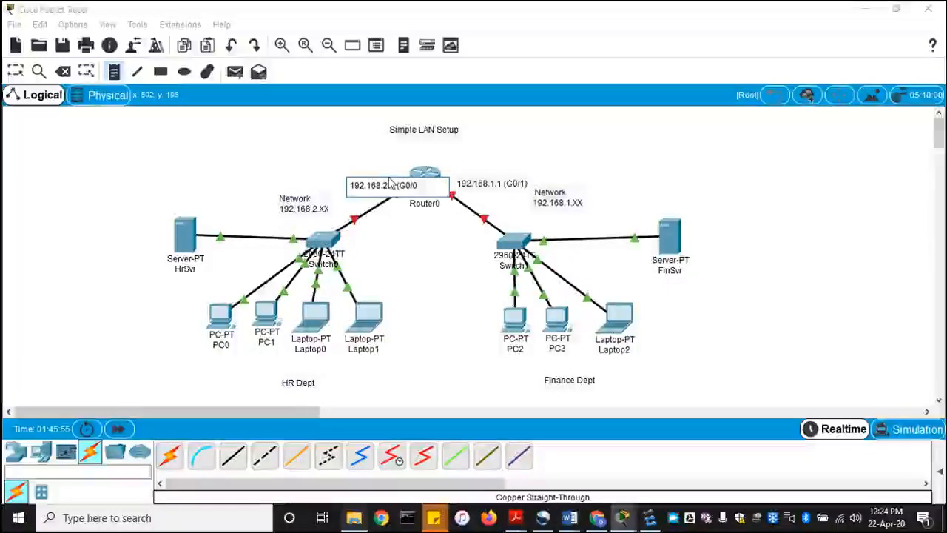
{"action": "type", "text": ")"}
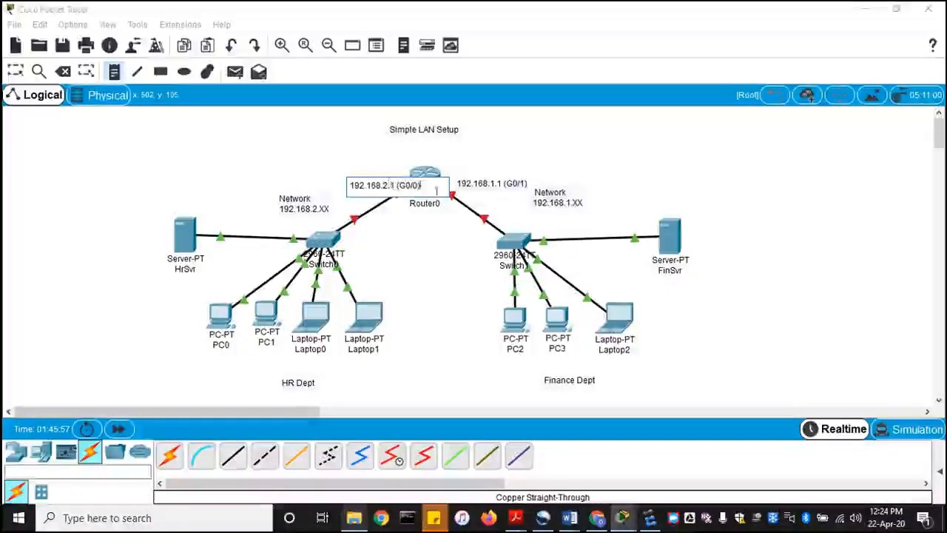
{"action": "key", "text": "Escape"}
{"action": "left_click_drag", "start_coordinate": [367, 186], "coordinate": [345, 177]}
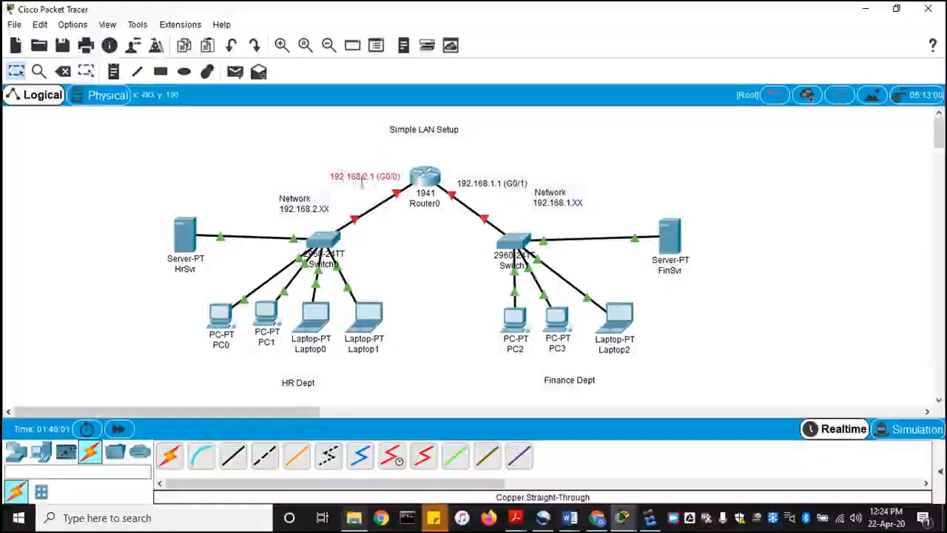
{"action": "left_click_drag", "start_coordinate": [474, 185], "coordinate": [466, 178]}
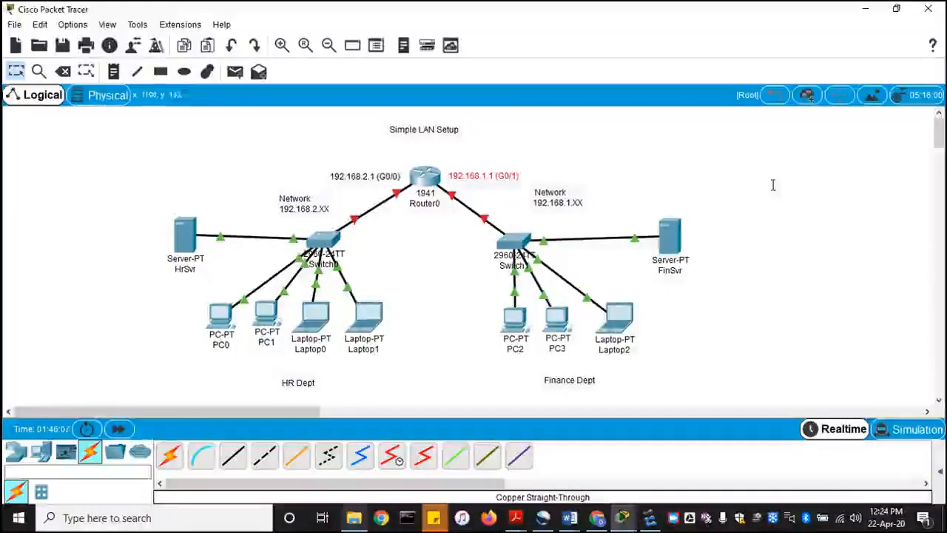
Return to Router0's command line and enter interface configuration mode for g0/1 with the abbreviated command inter g0/1.
{"action": "left_click", "coordinate": [442, 176]}
{"action": "left_click", "coordinate": [777, 334]}
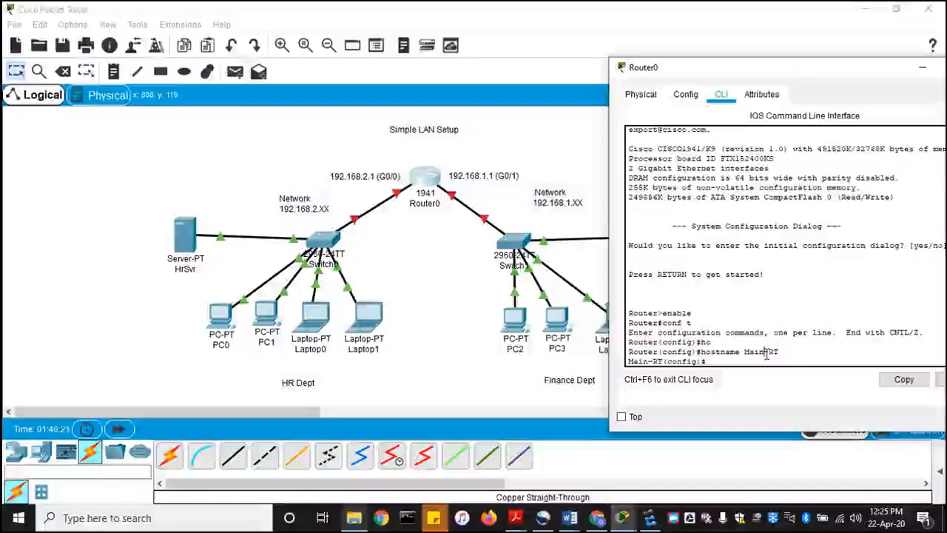
{"action": "type", "text": "inter g0"}
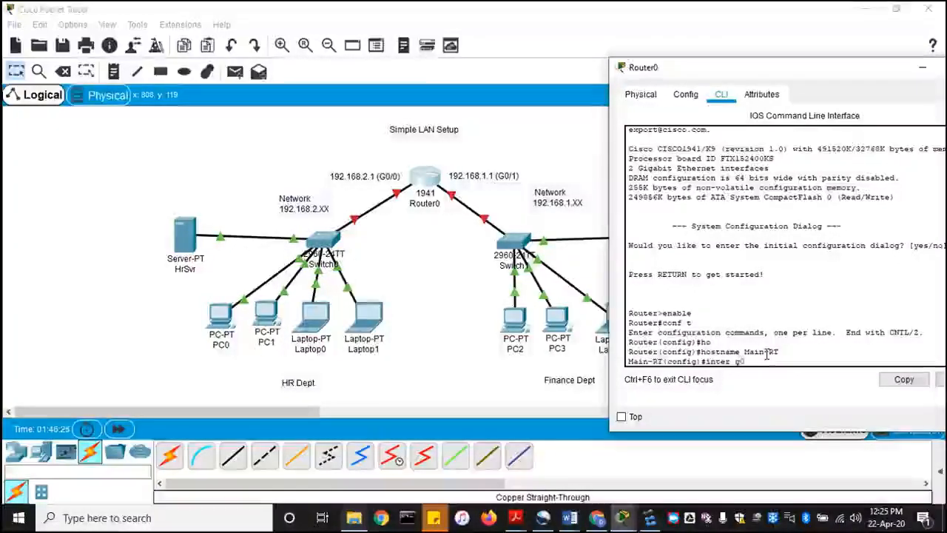
{"action": "type", "text": "/1"}
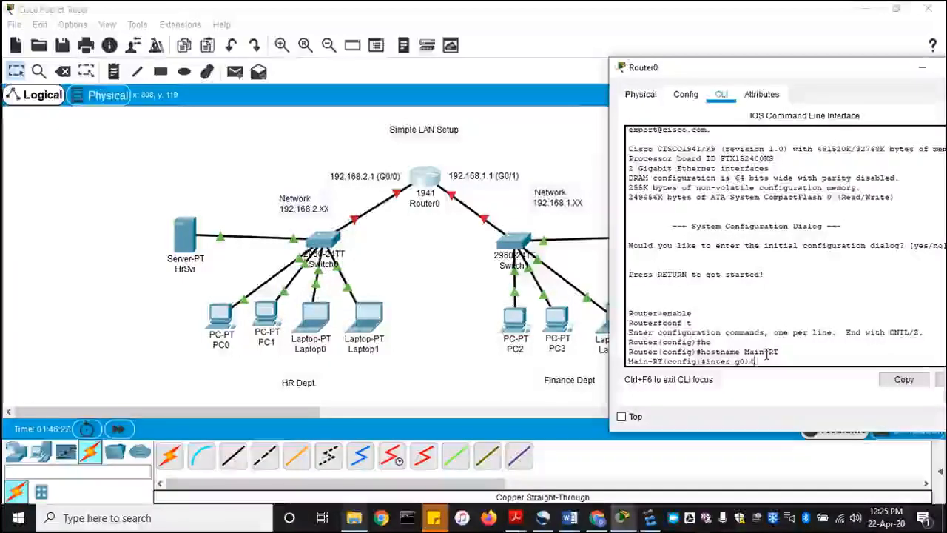
{"action": "key", "text": "Return"}
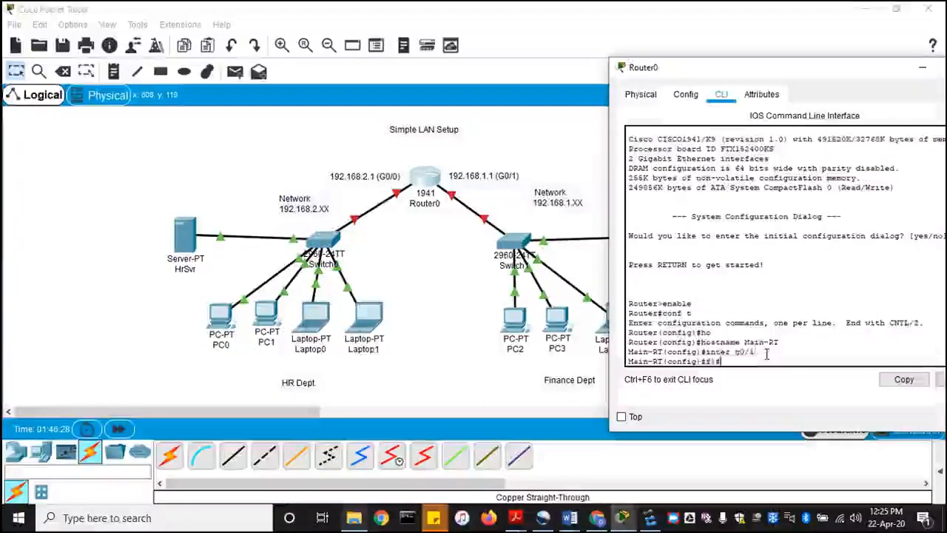
Set the g0/1 interface description to Finance GW, completing the description command from its abbreviation des.
{"action": "type", "text": "des"}
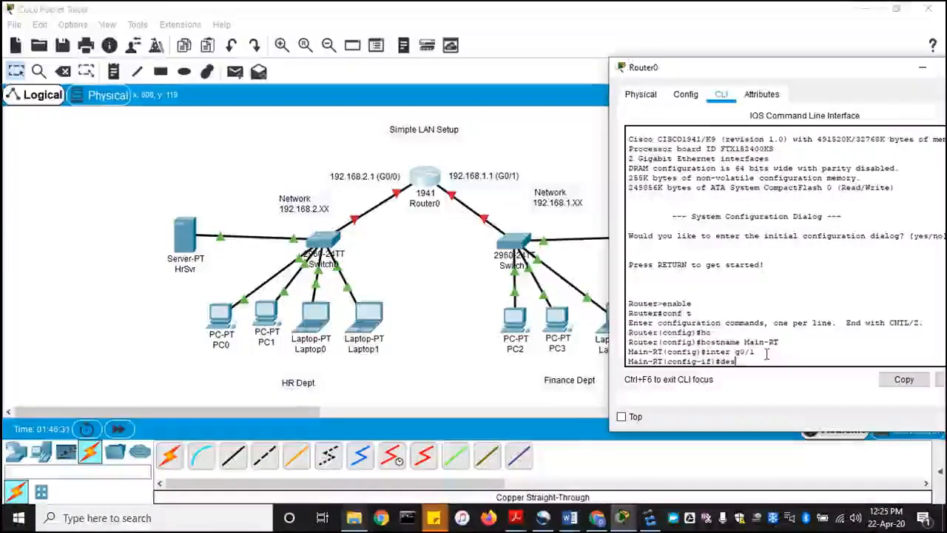
{"action": "key", "text": "Tab"}
{"action": "type", "text": "F"}
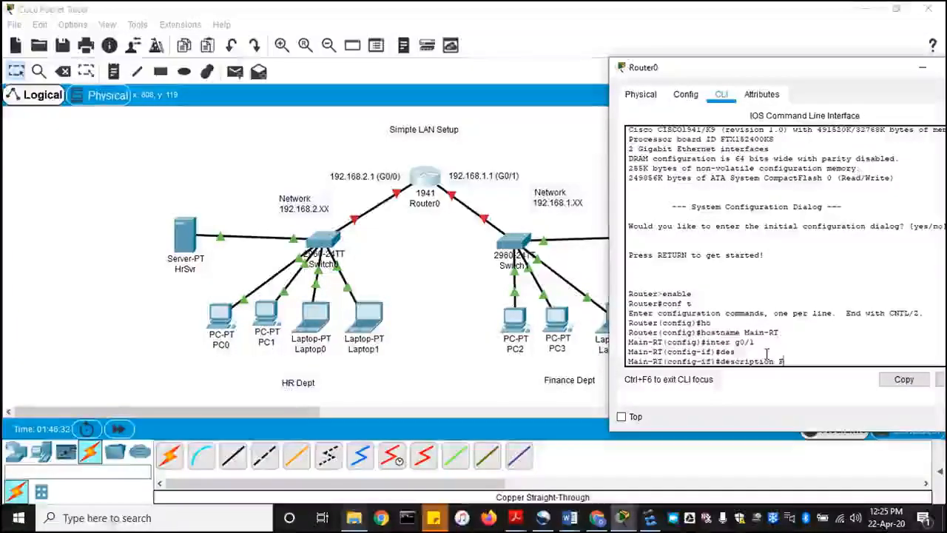
{"action": "type", "text": "in"}
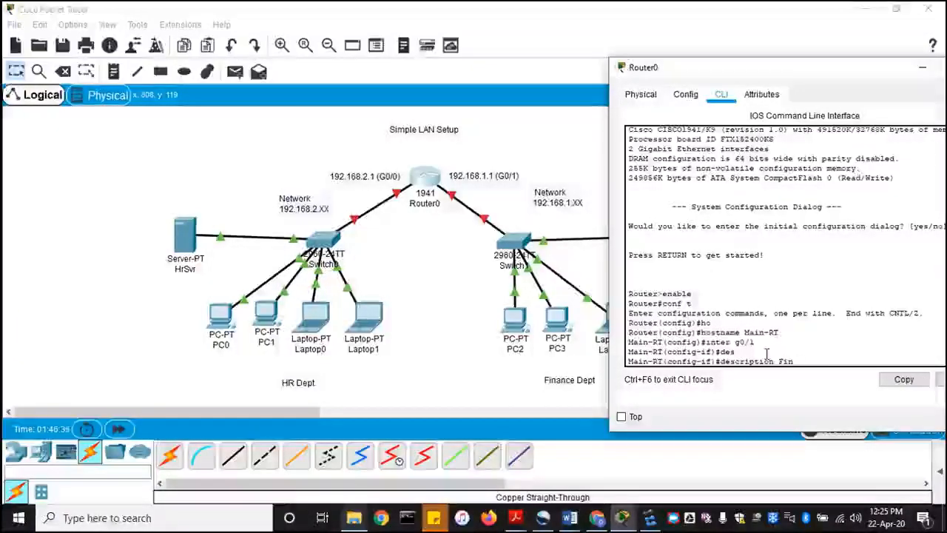
{"action": "type", "text": "ance"}
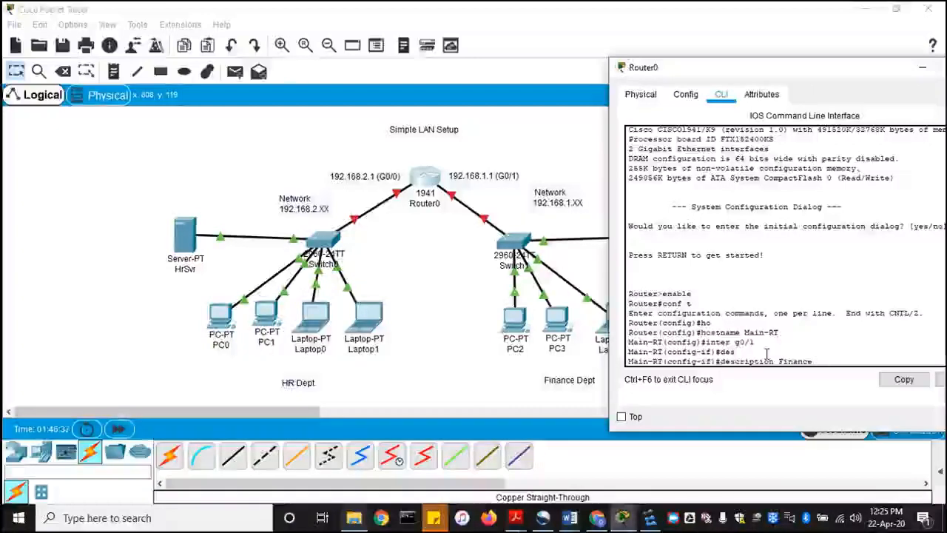
{"action": "type", "text": " GW"}
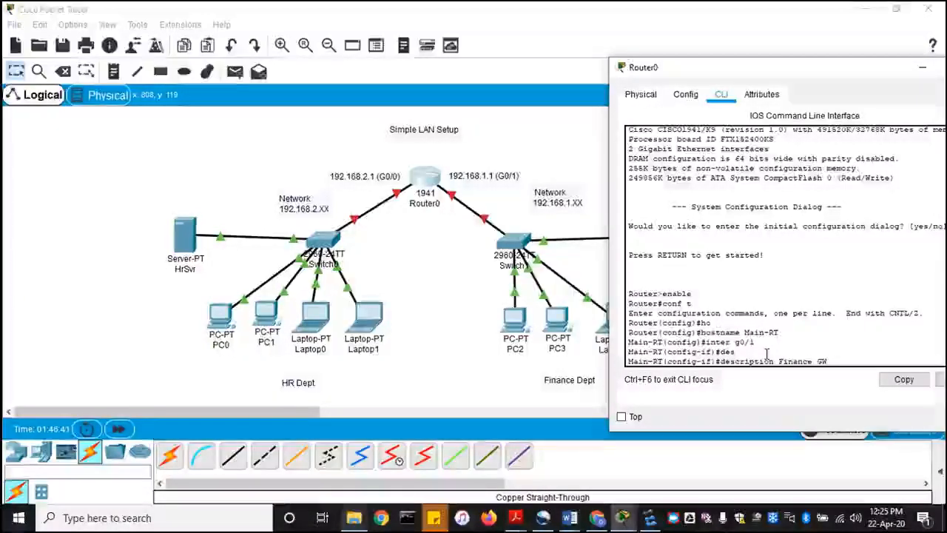
{"action": "key", "text": "Return"}
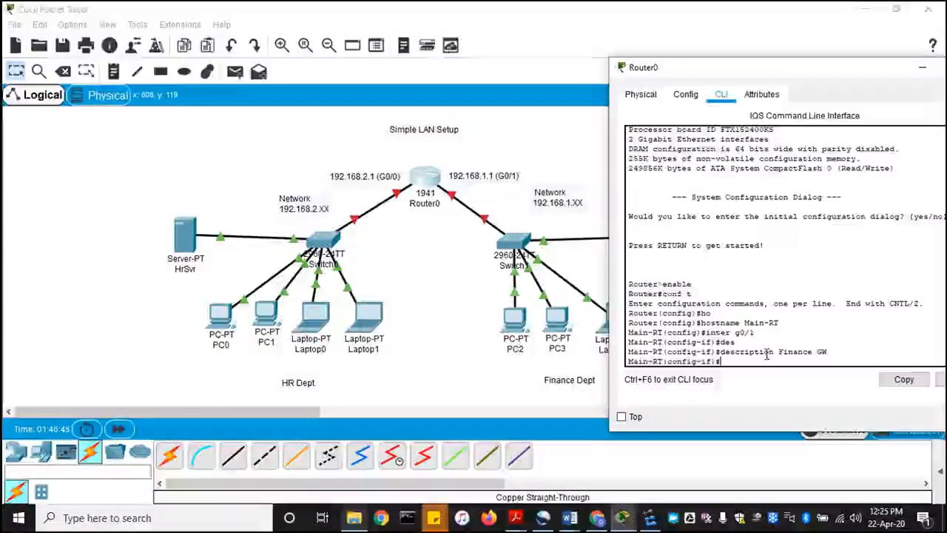
Enter the ip address command for g0/1 with address 192.168.1.1 and the first two subnet mask octets, 255.255.
{"action": "type", "text": "ip address"}
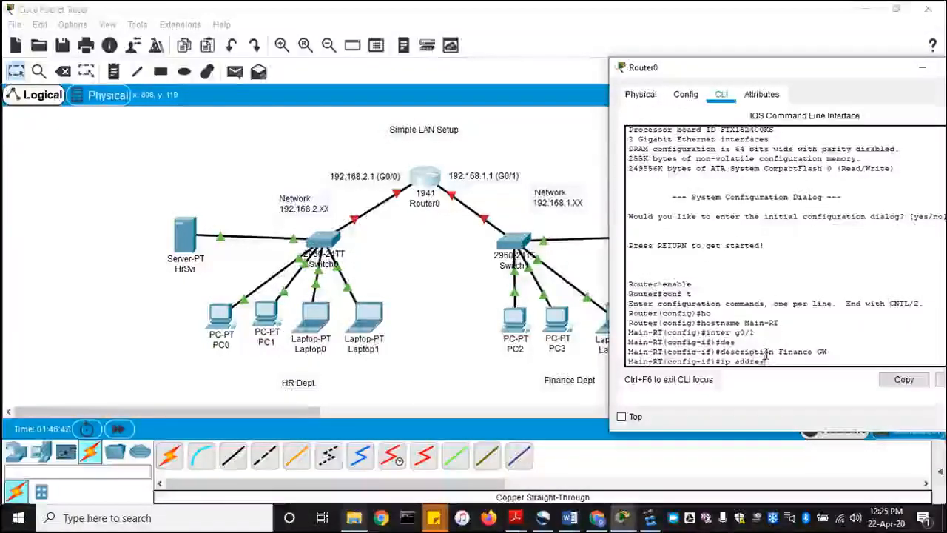
{"action": "type", "text": " 192"}
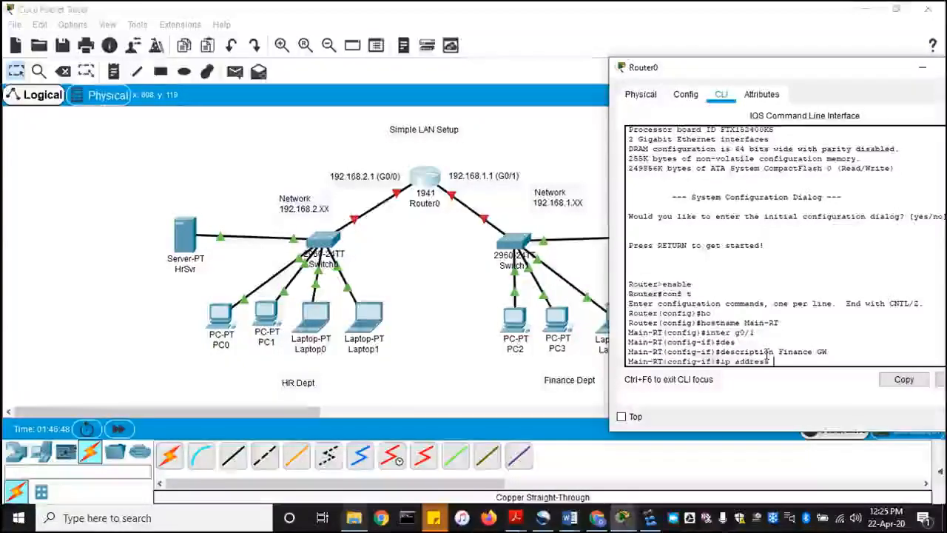
{"action": "type", "text": ".168"}
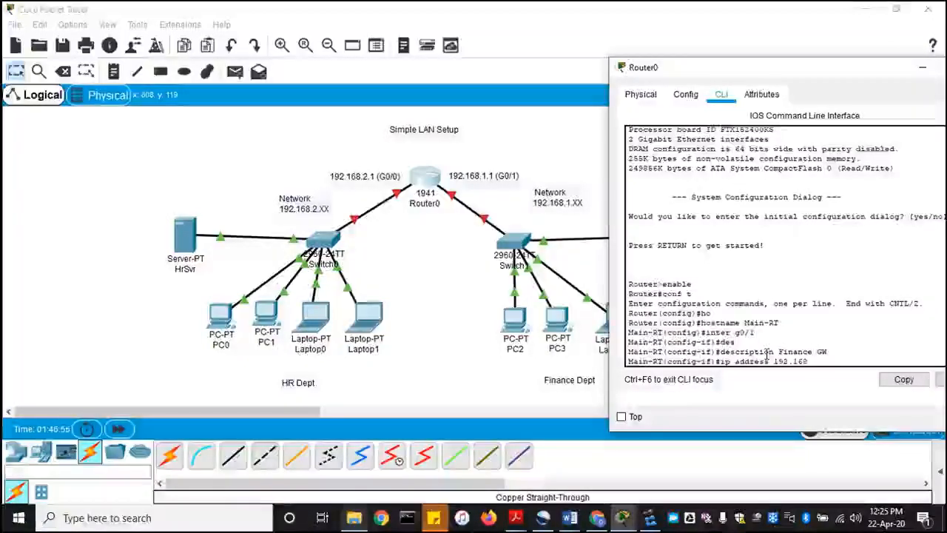
{"action": "type", "text": ".1"}
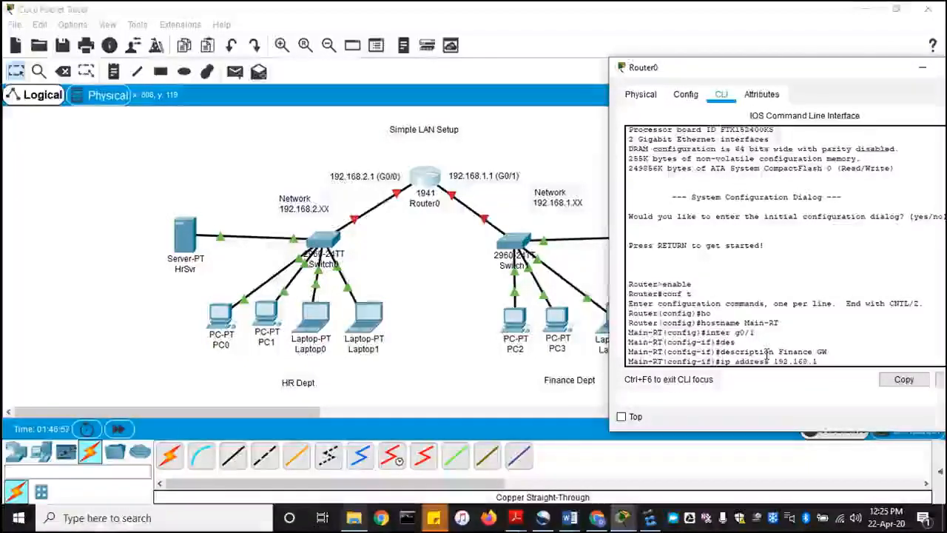
{"action": "type", "text": ".1"}
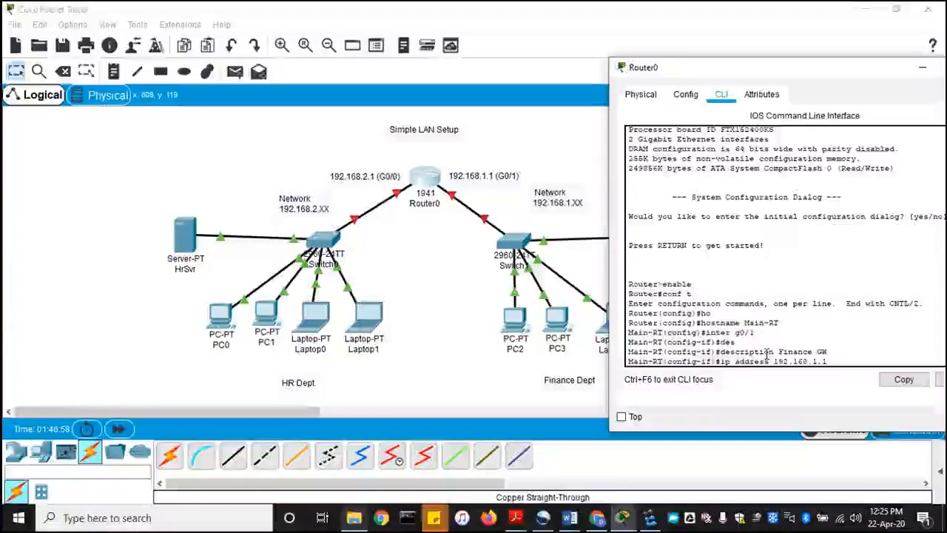
{"action": "type", "text": " 255"}
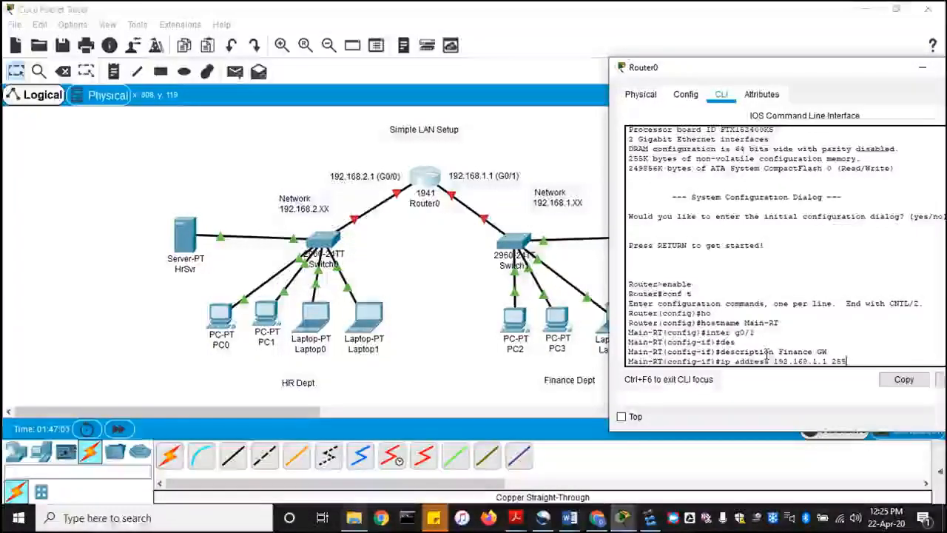
{"action": "type", "text": ".255."}
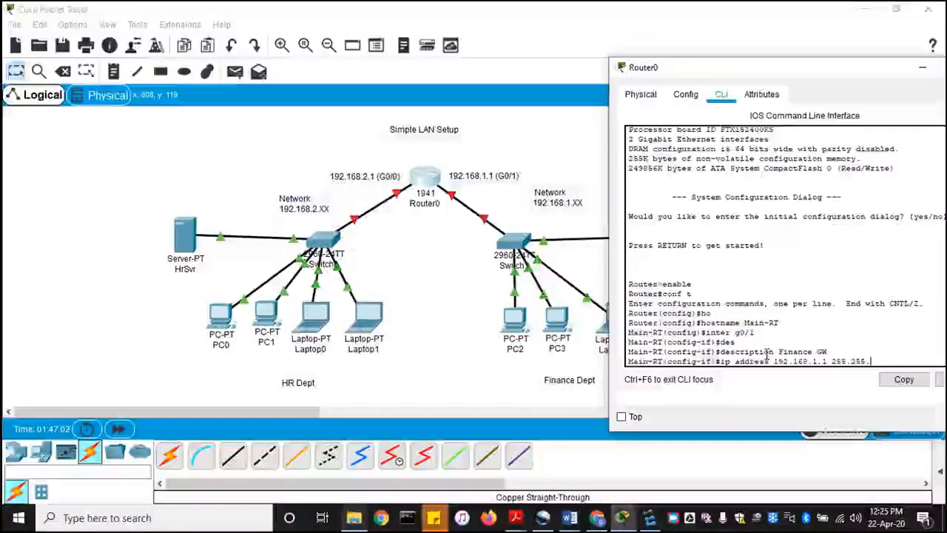
Finish assigning 192.168.1.1 with subnet mask 255.255.255.0 to interface g0/1 and enable the interface with no shutdown.
{"action": "type", "text": "255.0"}
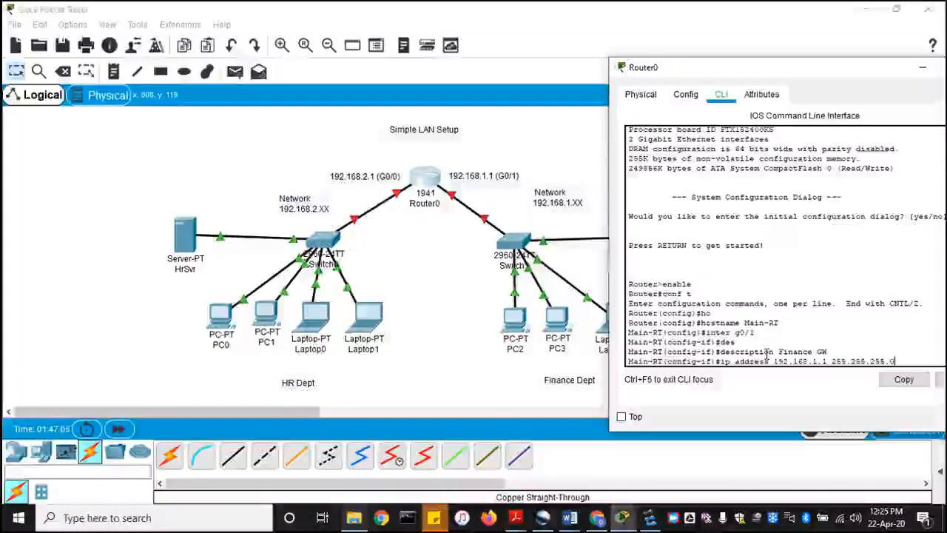
{"action": "key", "text": "Return"}
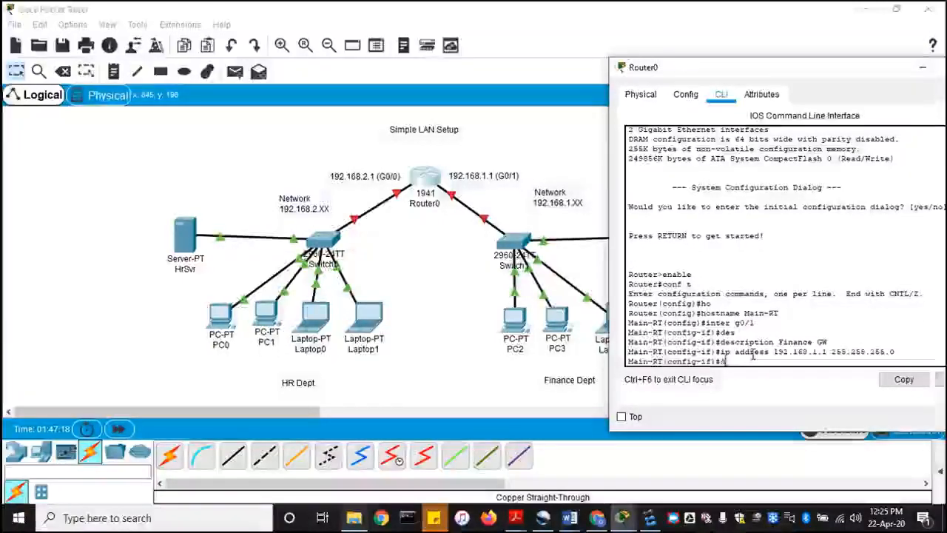
{"action": "key", "text": "BackSpace"}
{"action": "key", "text": "BackSpace"}
{"action": "key", "text": "BackSpace"}
{"action": "type", "text": "no sh"}
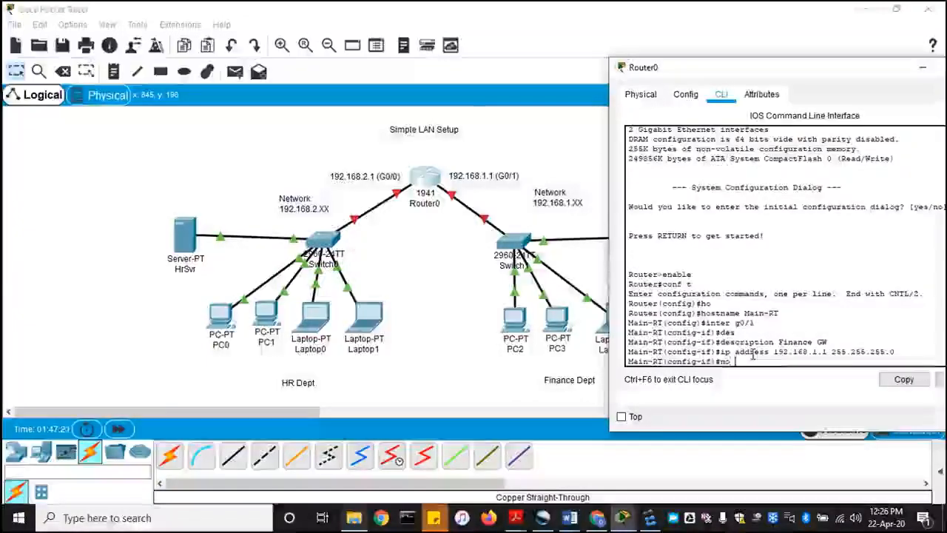
{"action": "type", "text": "ut"}
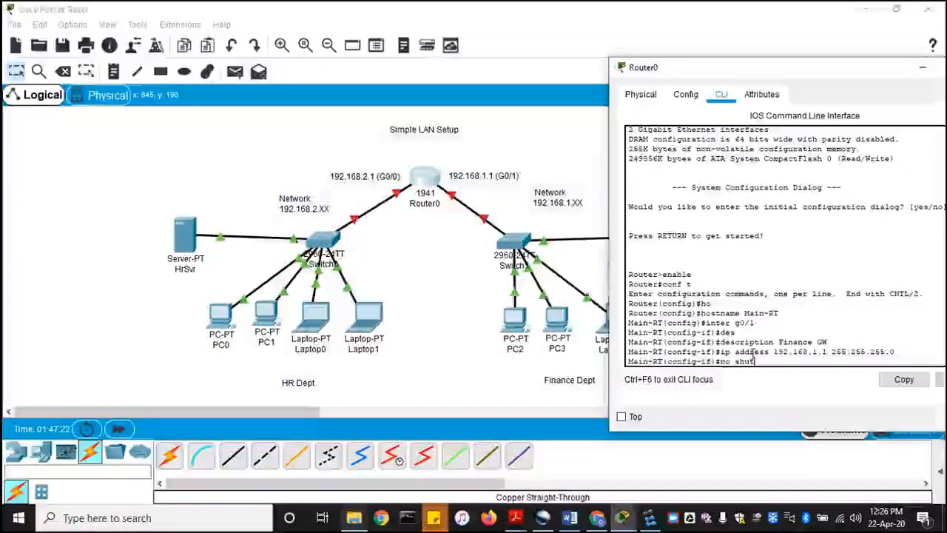
{"action": "type", "text": "do"}
{"action": "key", "text": "Tab"}
{"action": "key", "text": "Return"}
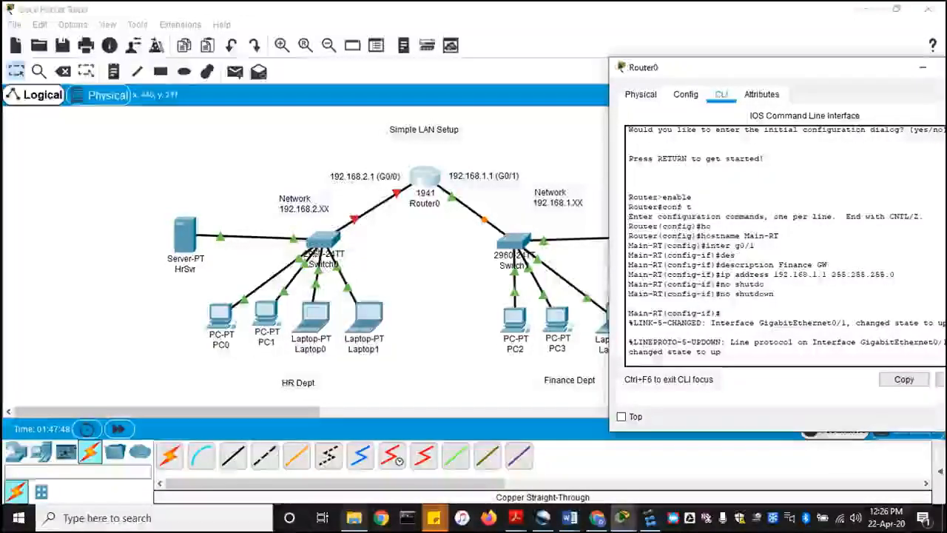
Switch to interface g0/0 and assign it IP address 192.168.2.1 with subnet mask 255.255.255.0.
{"action": "scroll", "coordinate": [751, 237], "scroll_direction": "up", "scroll_amount": 2}
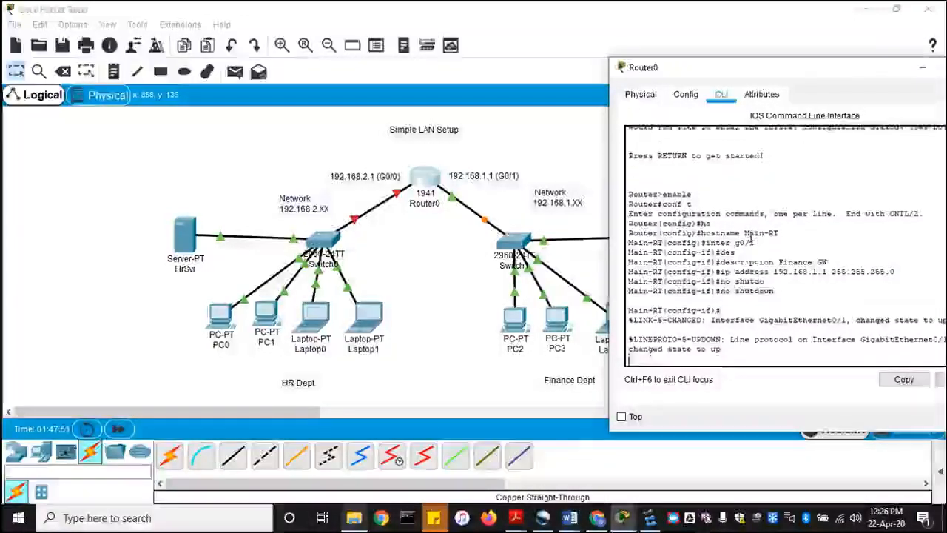
{"action": "scroll", "coordinate": [751, 237], "scroll_direction": "down", "scroll_amount": 2}
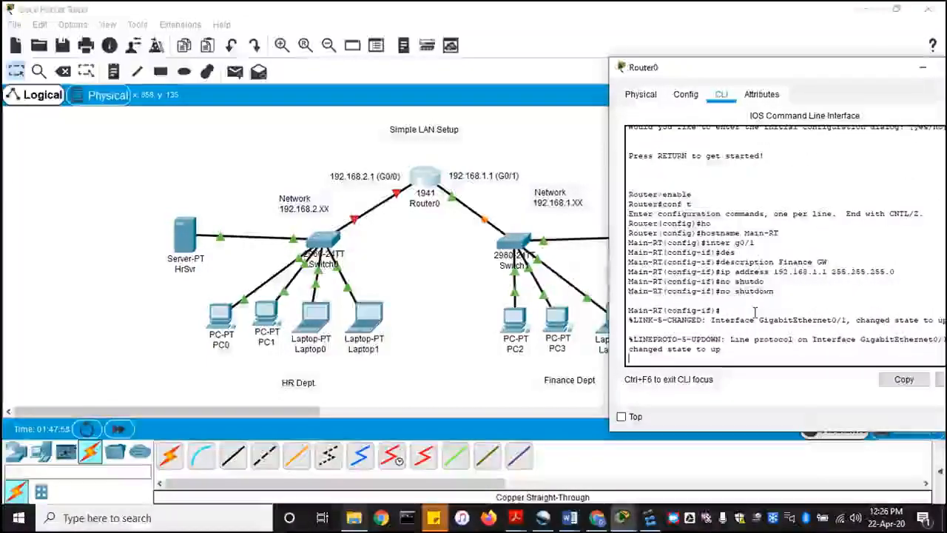
{"action": "key", "text": "Return"}
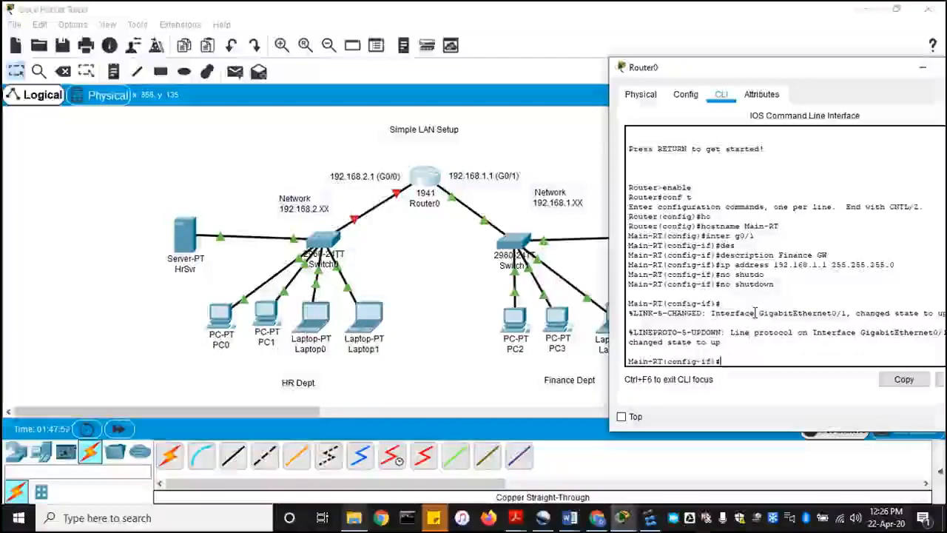
{"action": "type", "text": "inter g0/0"}
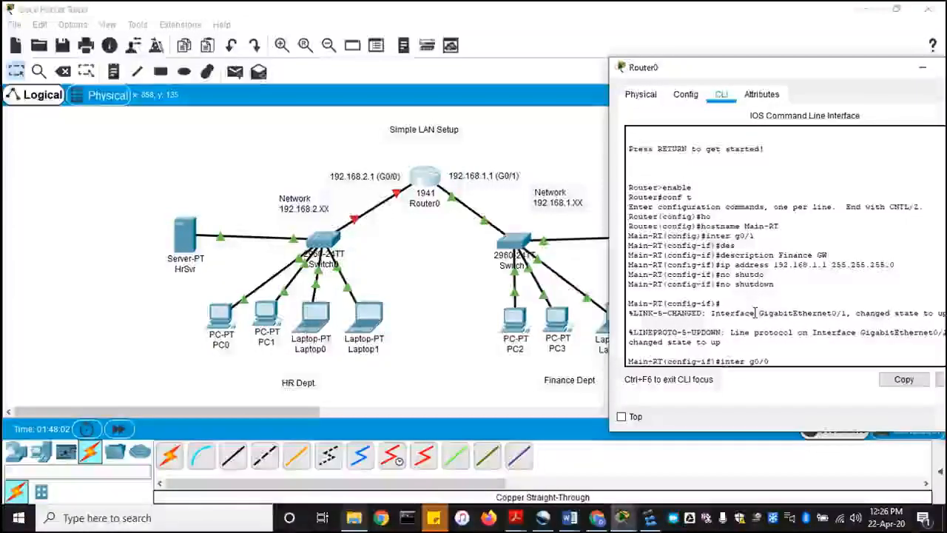
{"action": "key", "text": "Return"}
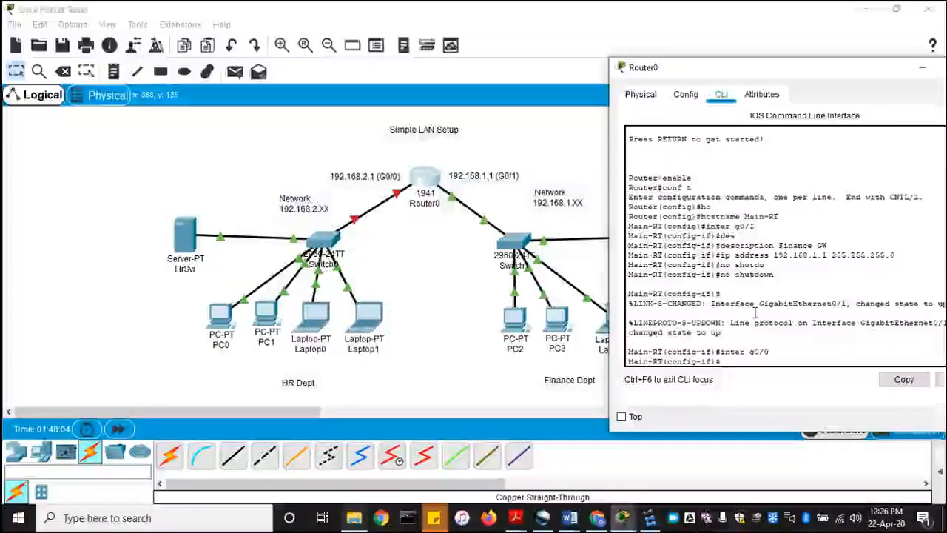
{"action": "type", "text": "ip addre"}
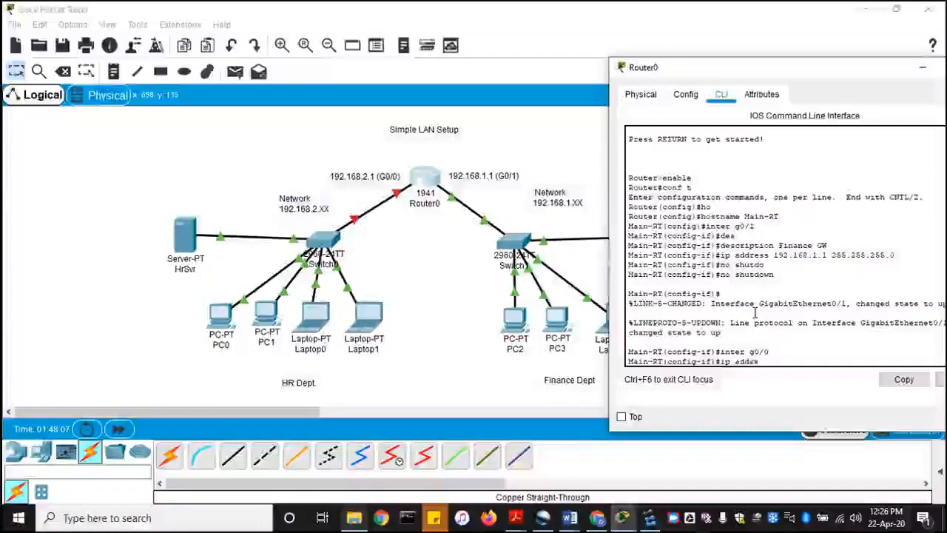
{"action": "key", "text": "Tab"}
{"action": "type", "text": "192"}
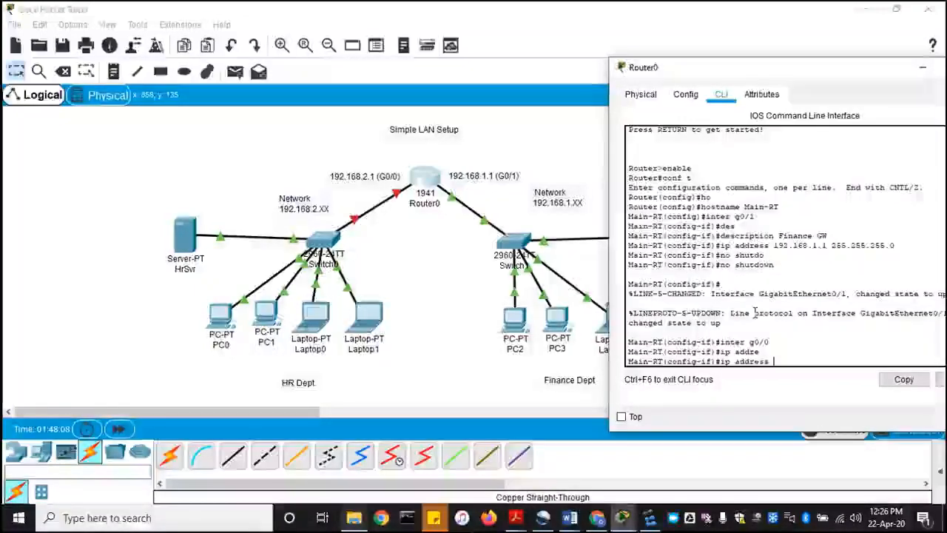
{"action": "type", "text": ".166\\8"}
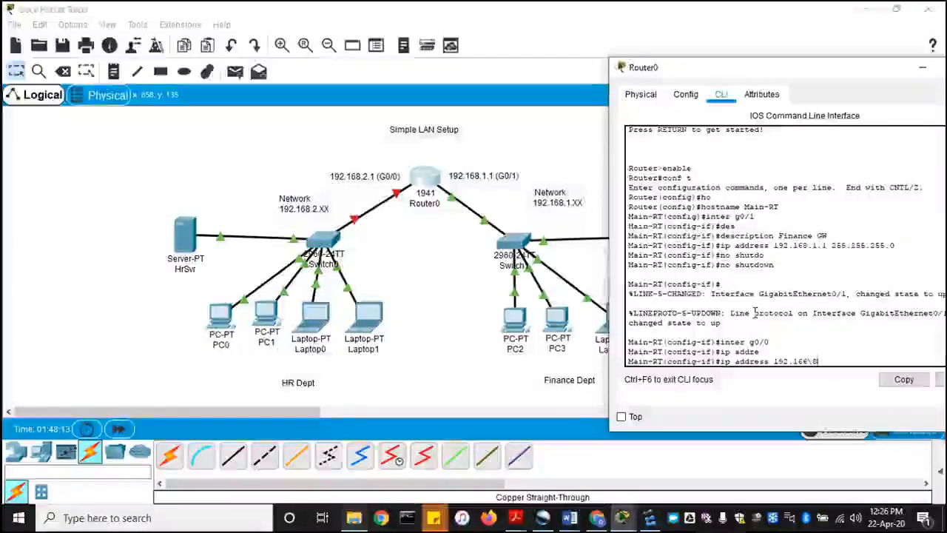
{"action": "key", "text": "BackSpace"}
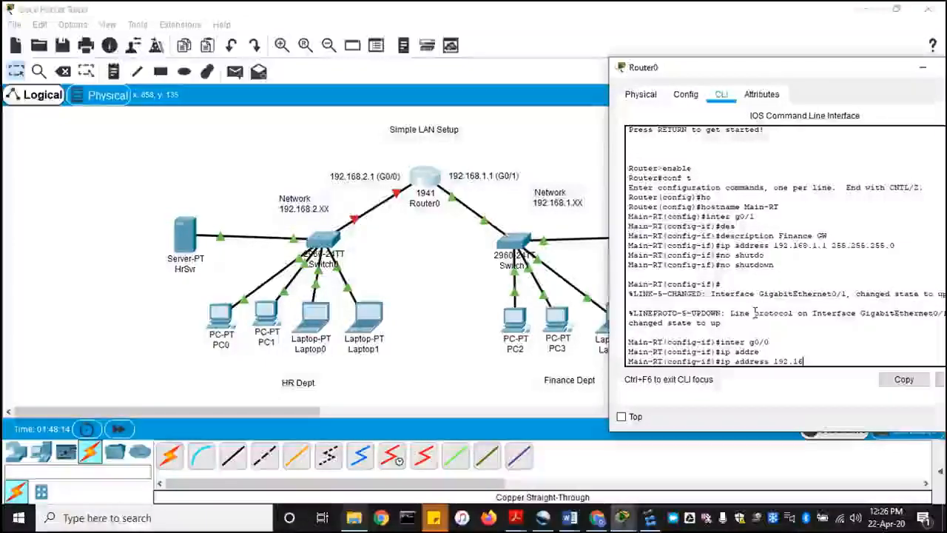
{"action": "type", "text": "8.2 "}
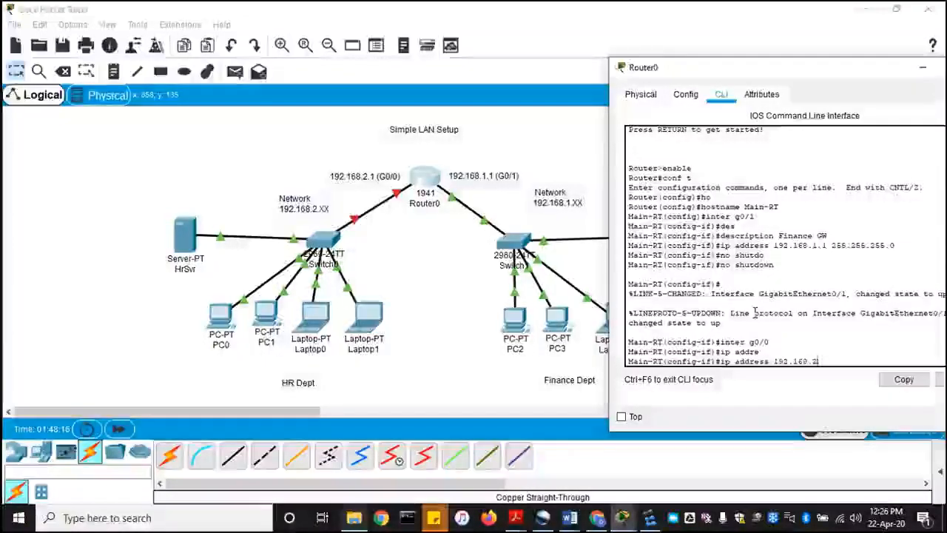
{"action": "type", "text": ".1"}
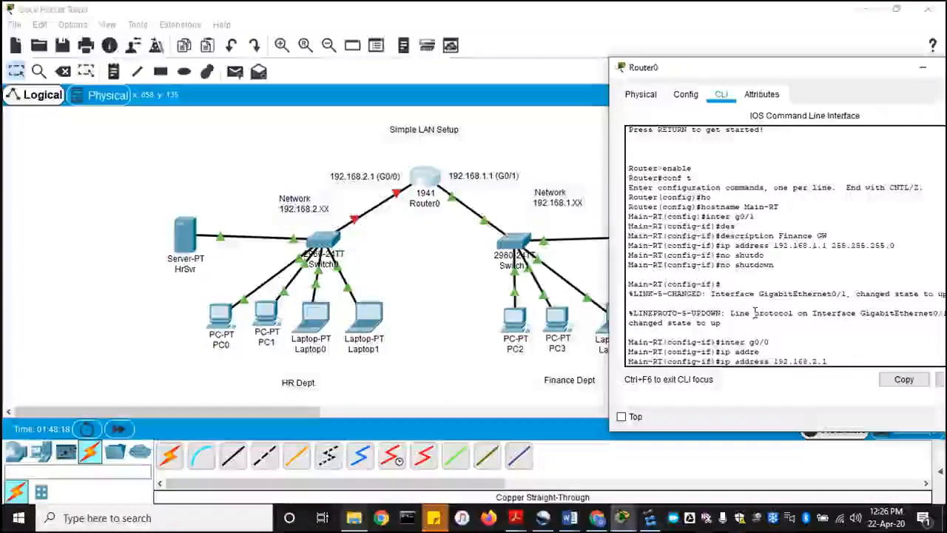
{"action": "type", "text": " 25"}
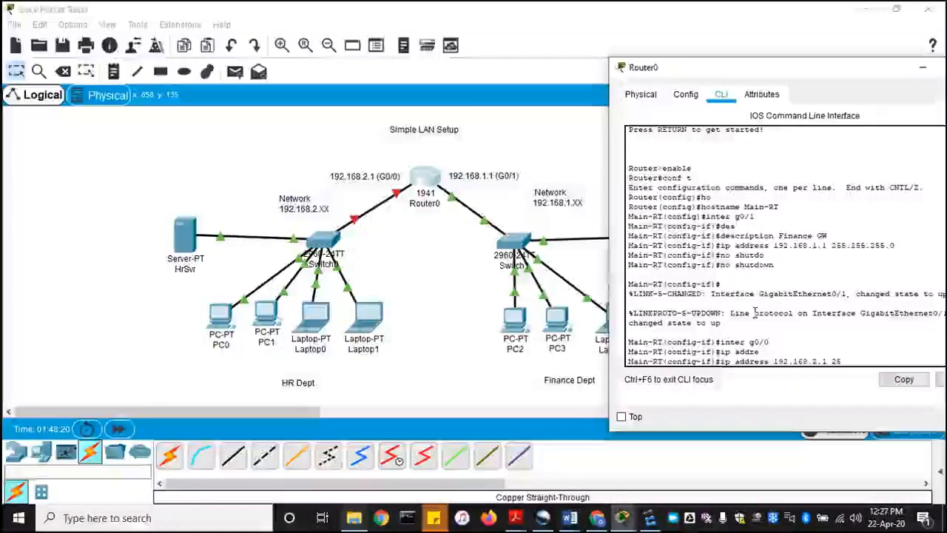
{"action": "type", "text": "5.25"}
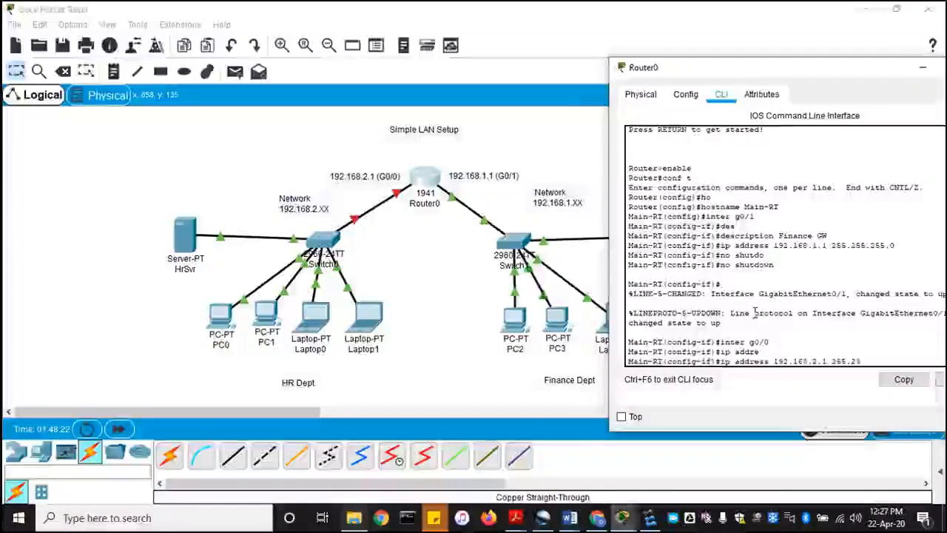
{"action": "type", "text": "5.255."}
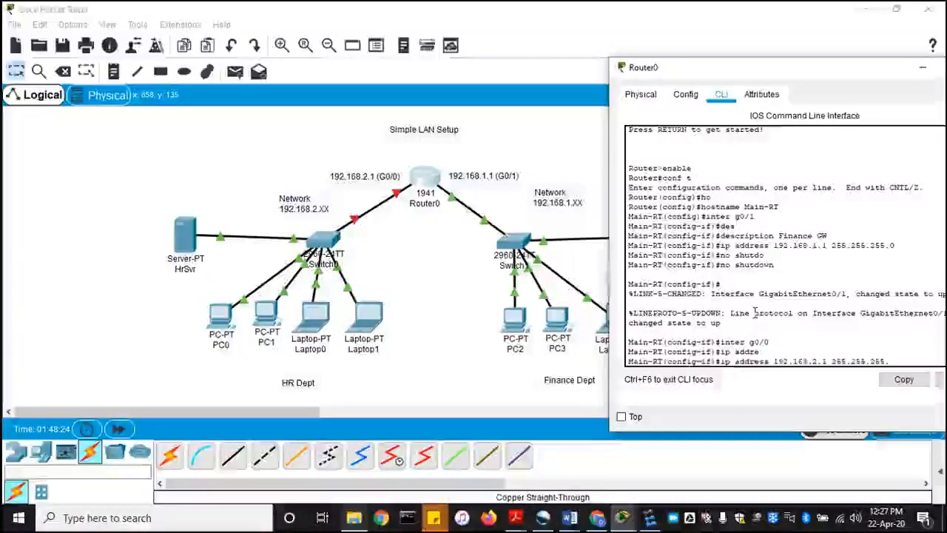
{"action": "type", "text": "0"}
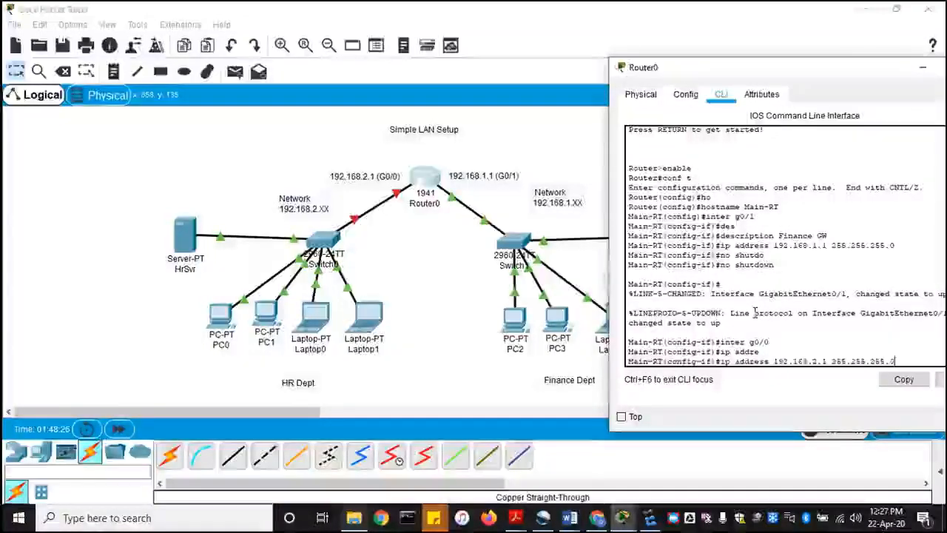
{"action": "key", "text": "Return"}
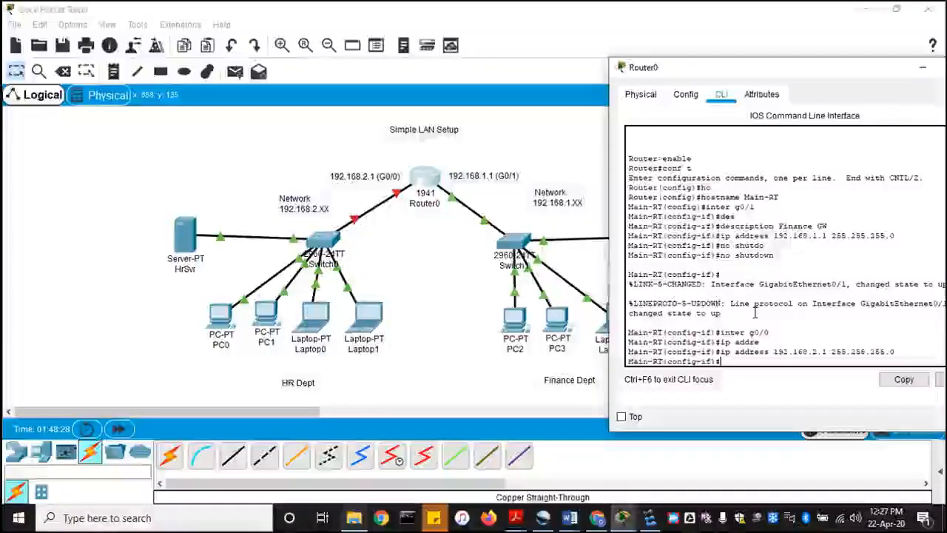
Enable interface g0/0 with the no shutdown command.
{"action": "type", "text": "no "}
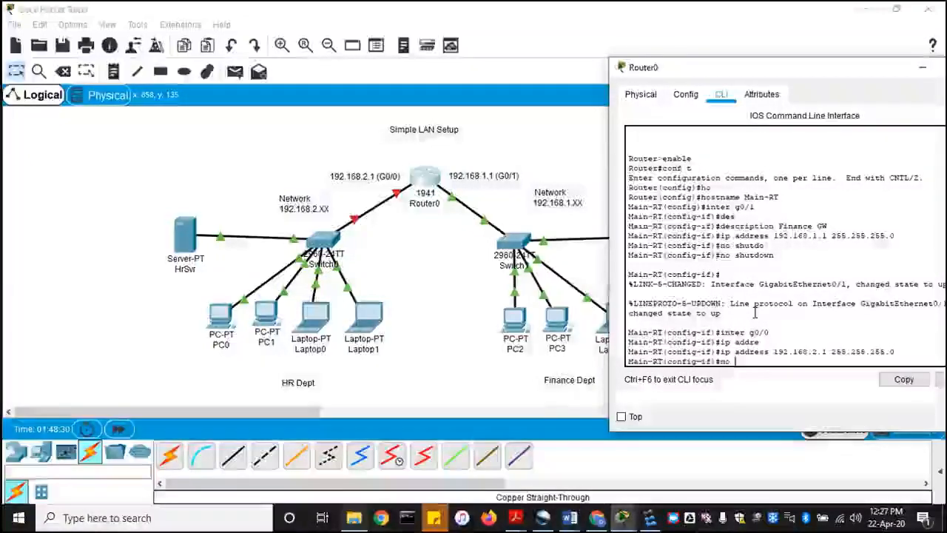
{"action": "type", "text": "shut"}
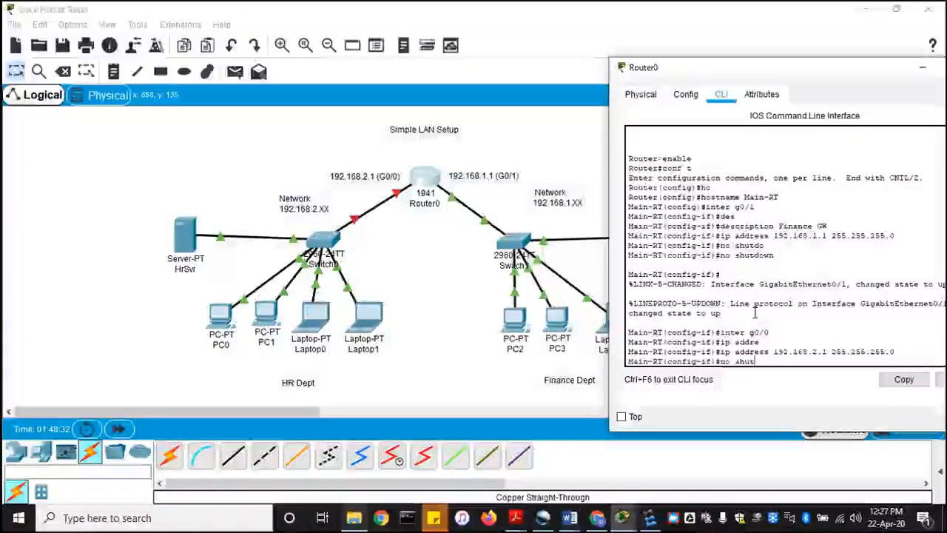
{"action": "type", "text": "d"}
{"action": "key", "text": "Tab"}
{"action": "key", "text": "Return"}
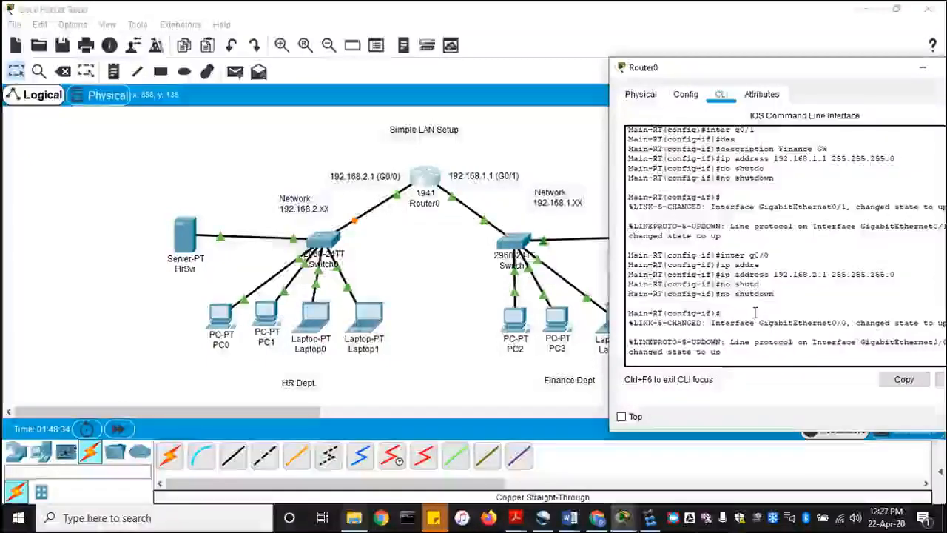
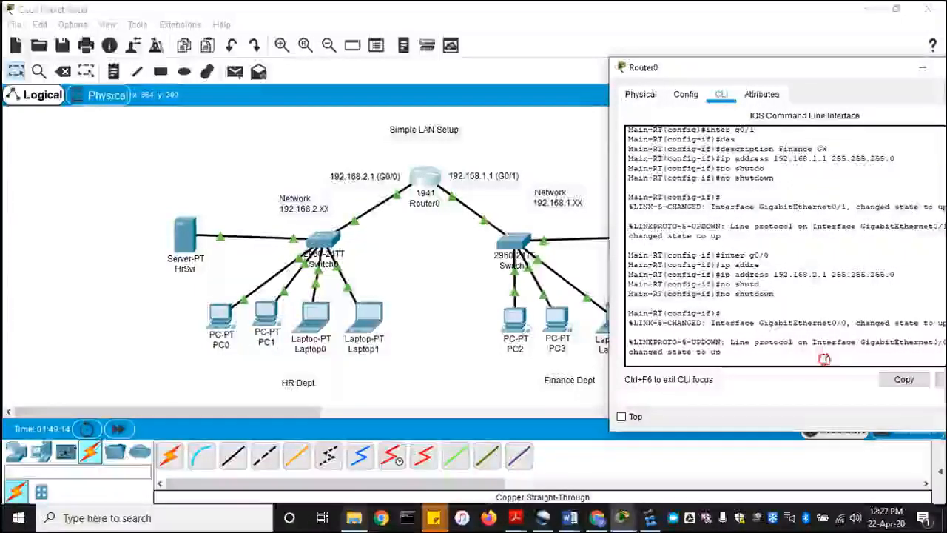
Exit interface and global configuration modes back to the router's privileged prompt.
{"action": "key", "text": "Return"}
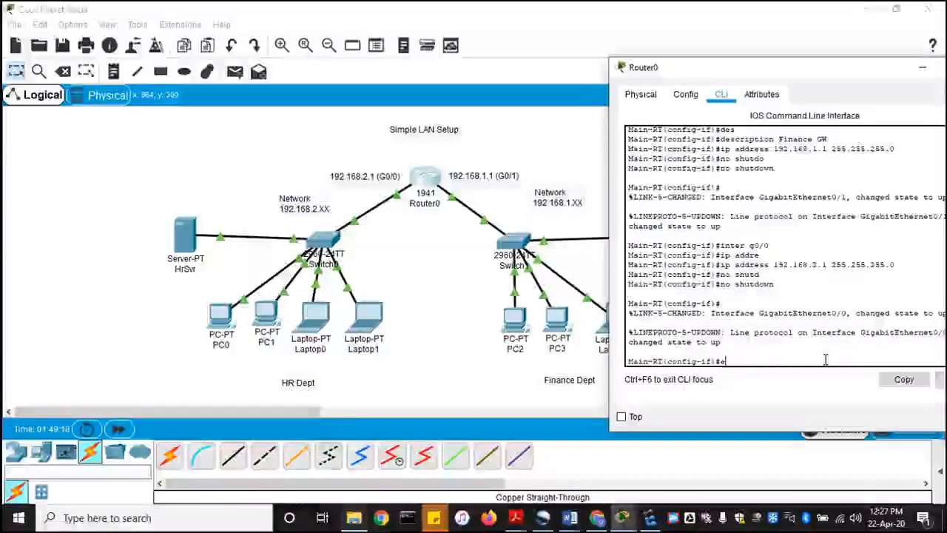
{"action": "type", "text": "exit"}
{"action": "key", "text": "Return"}
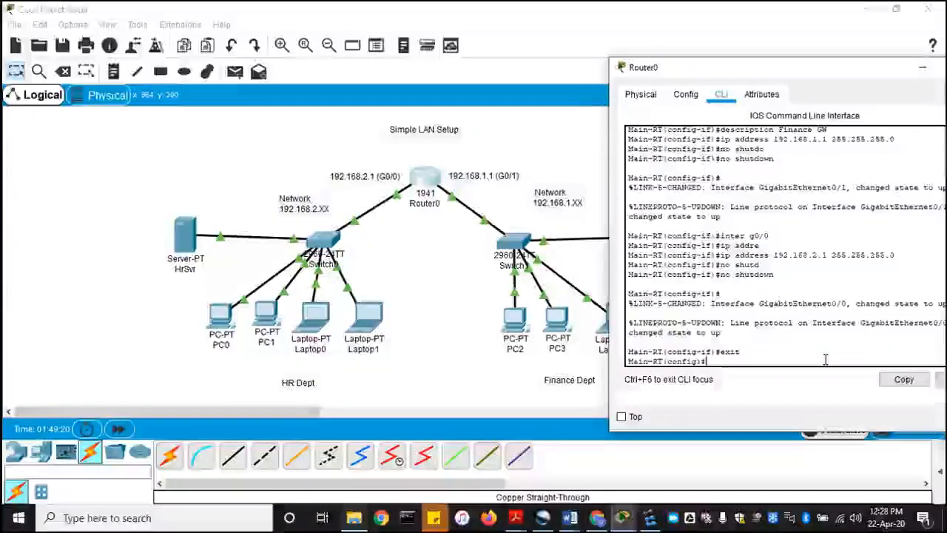
{"action": "type", "text": "exit"}
{"action": "key", "text": "Return"}
{"action": "key", "text": "Return"}
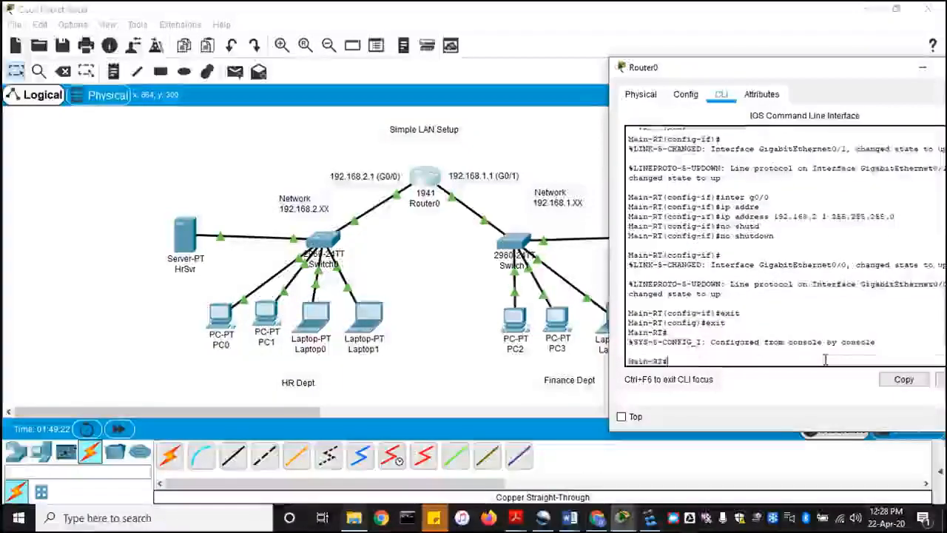
Save the router configuration with write and also copy the running configuration to startup-config, accepting the default destination filename.
{"action": "type", "text": "w"}
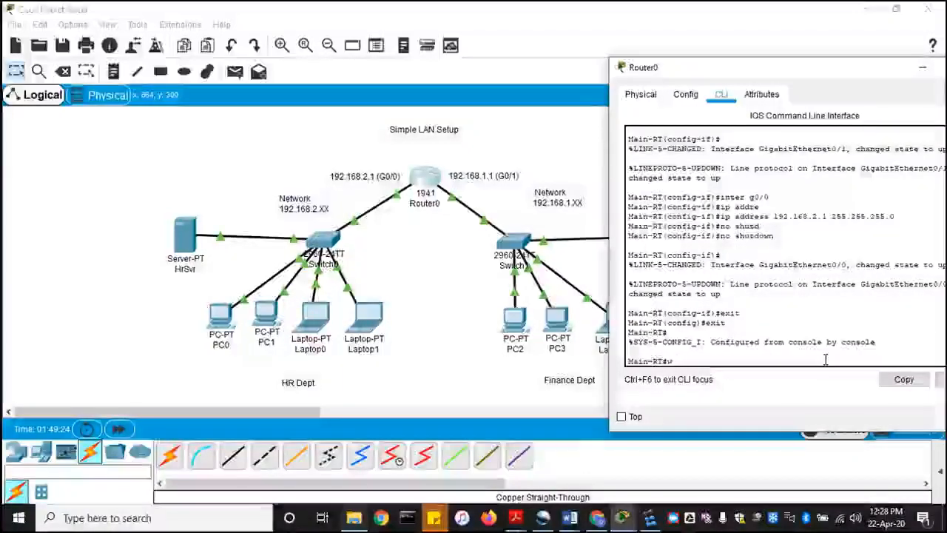
{"action": "type", "text": "rite"}
{"action": "key", "text": "Return"}
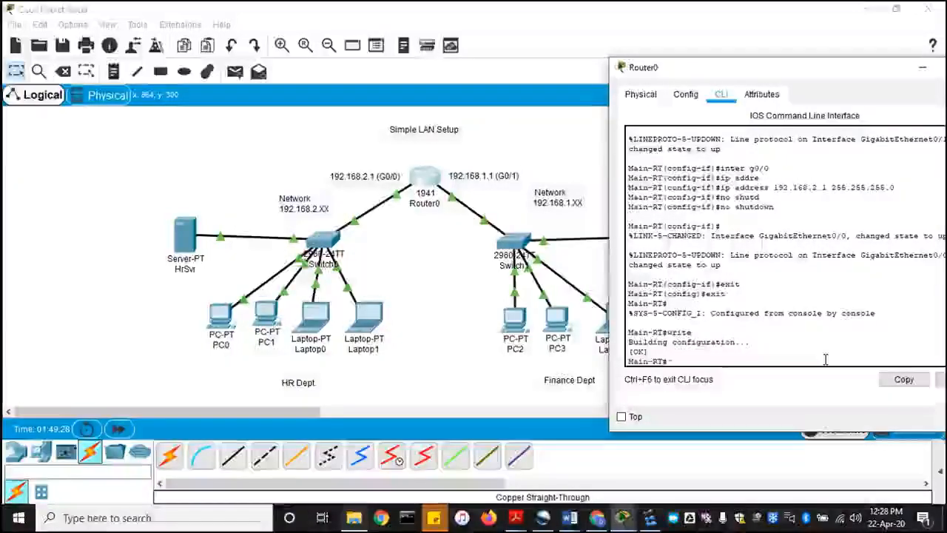
{"action": "type", "text": "copy run st"}
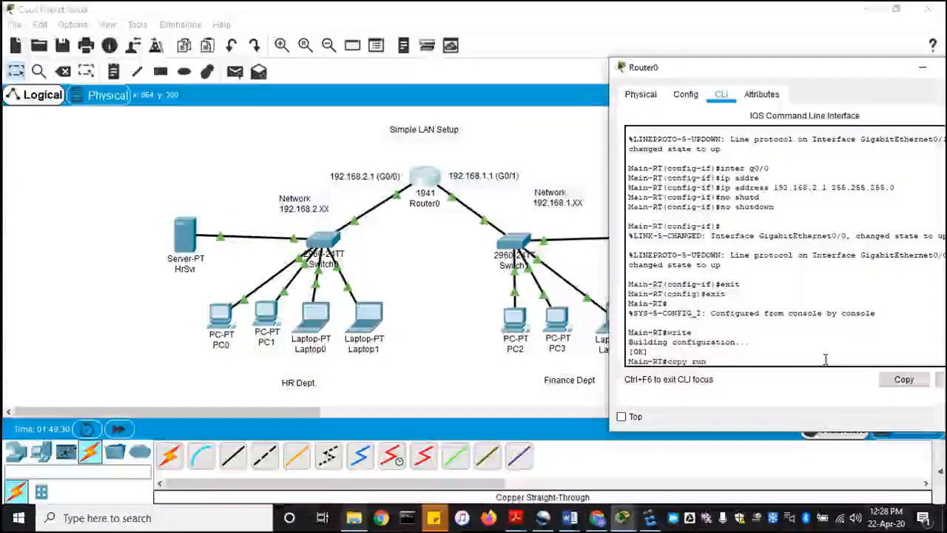
{"action": "key", "text": "Tab"}
{"action": "key", "text": "Return"}
{"action": "key", "text": "Return"}
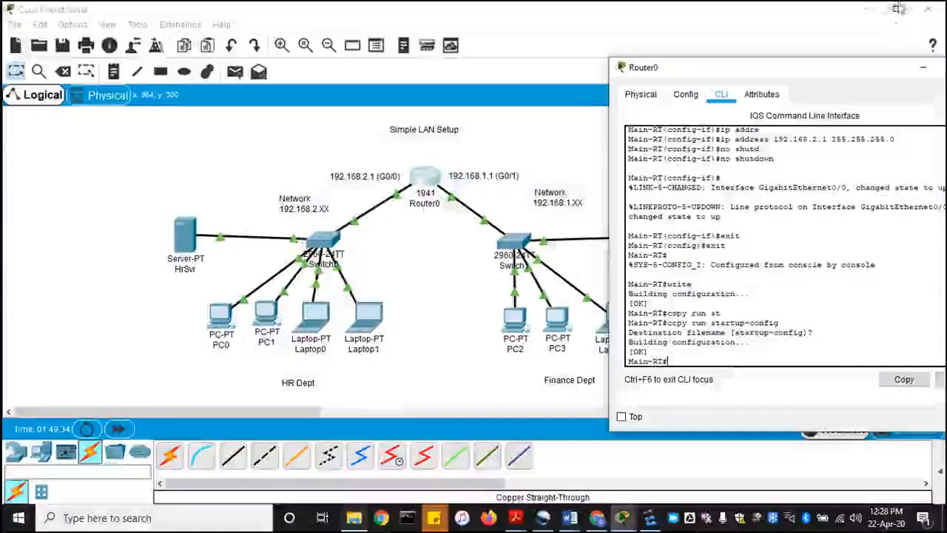
Close the Router0 window to return to the full LAN topology.
{"action": "left_click_drag", "start_coordinate": [740, 67], "coordinate": [506, 51]}
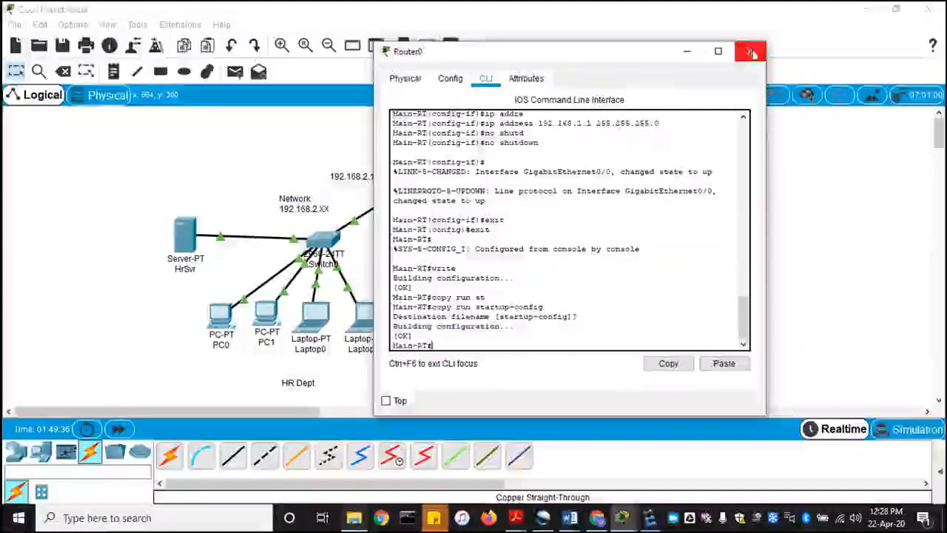
{"action": "left_click", "coordinate": [751, 53]}
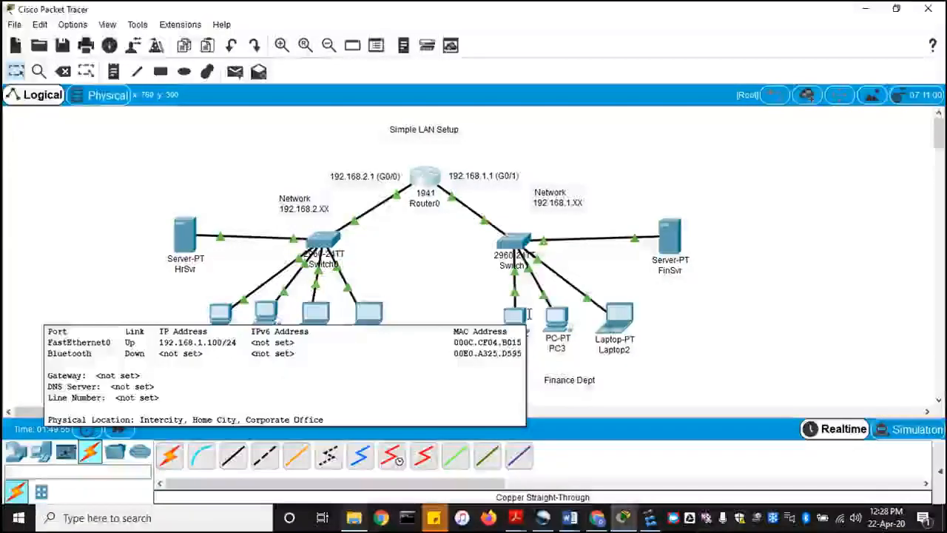
{"action": "mouse_move", "coordinate": [363, 295]}
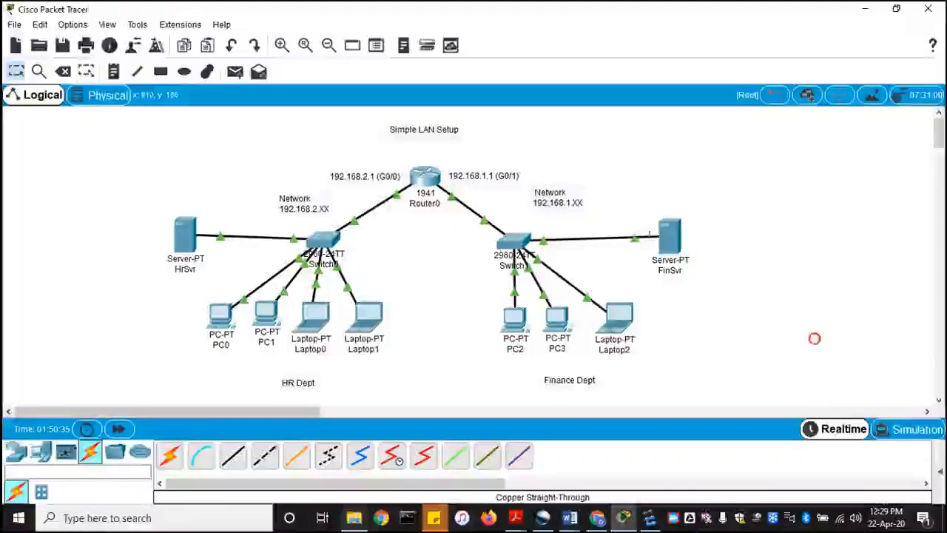
Open the DHCP service settings of the FinSvr server and turn the service on for FastEthernet0.
{"action": "left_click", "coordinate": [669, 239]}
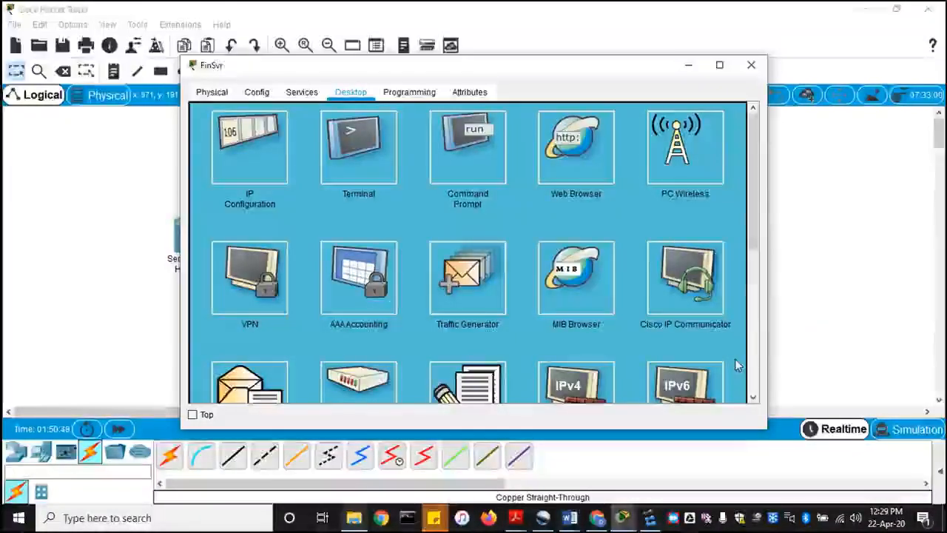
{"action": "left_click", "coordinate": [303, 92]}
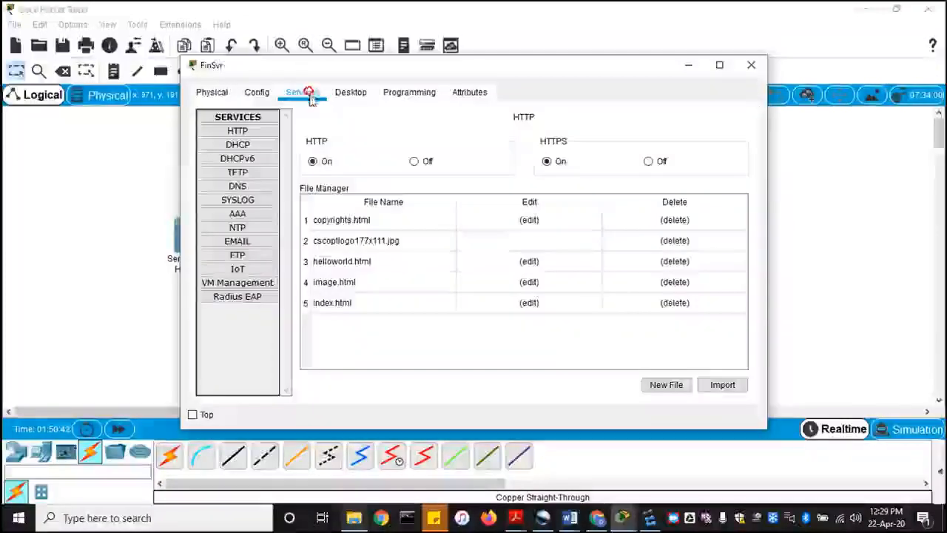
{"action": "left_click", "coordinate": [238, 145]}
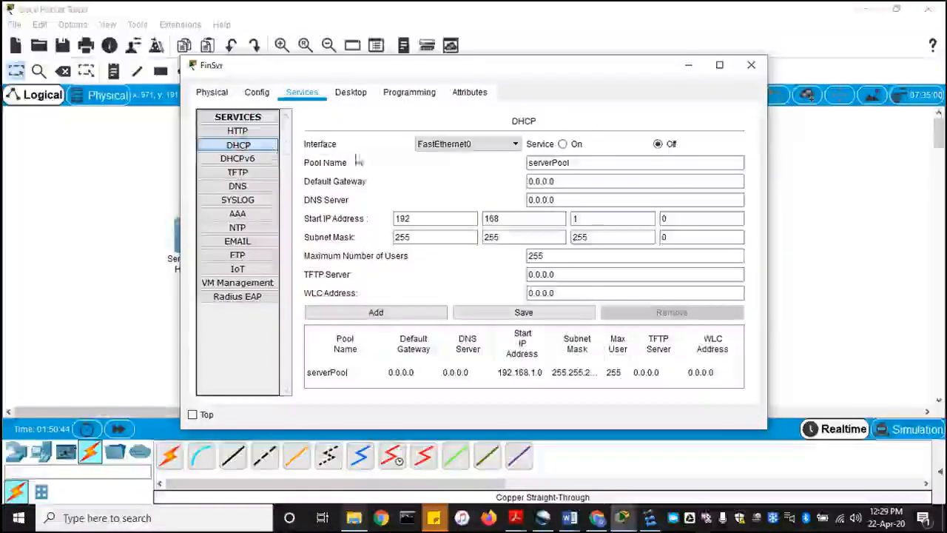
{"action": "left_click", "coordinate": [564, 144]}
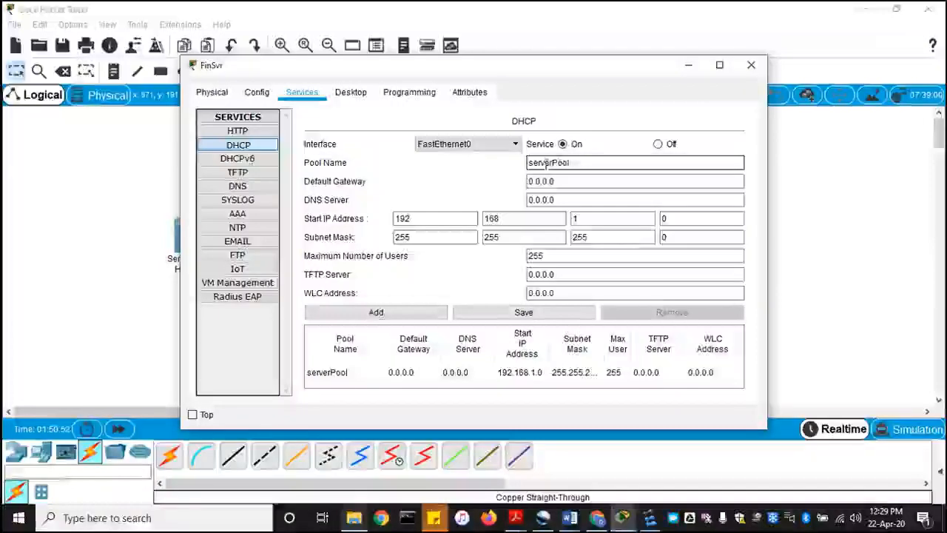
Rename the DHCP pool as FinancePool.
{"action": "left_click_drag", "start_coordinate": [550, 163], "coordinate": [501, 164]}
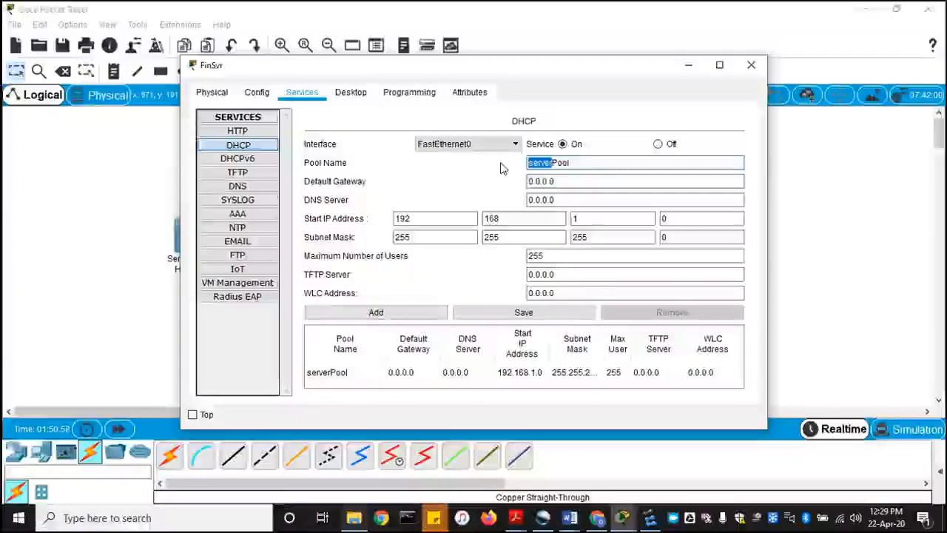
{"action": "type", "text": "Fine"}
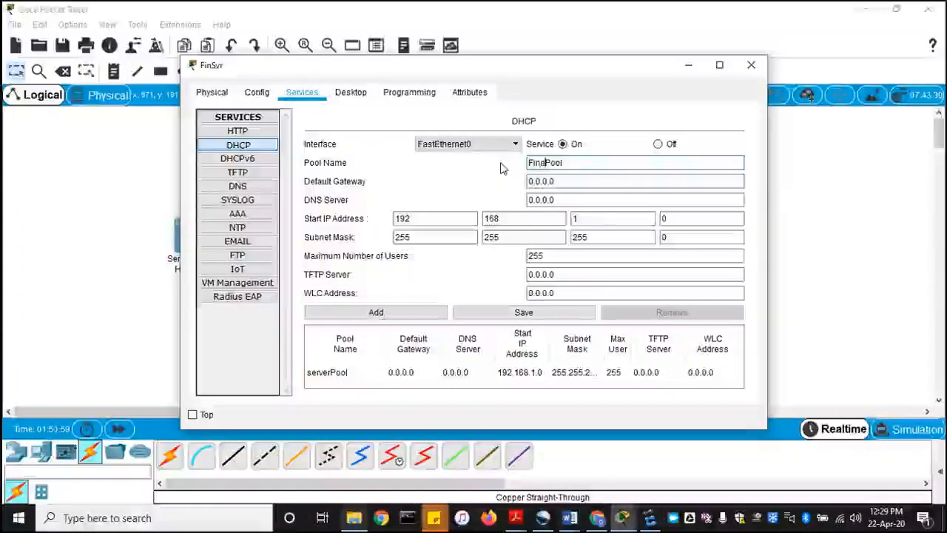
{"action": "type", "text": "nce"}
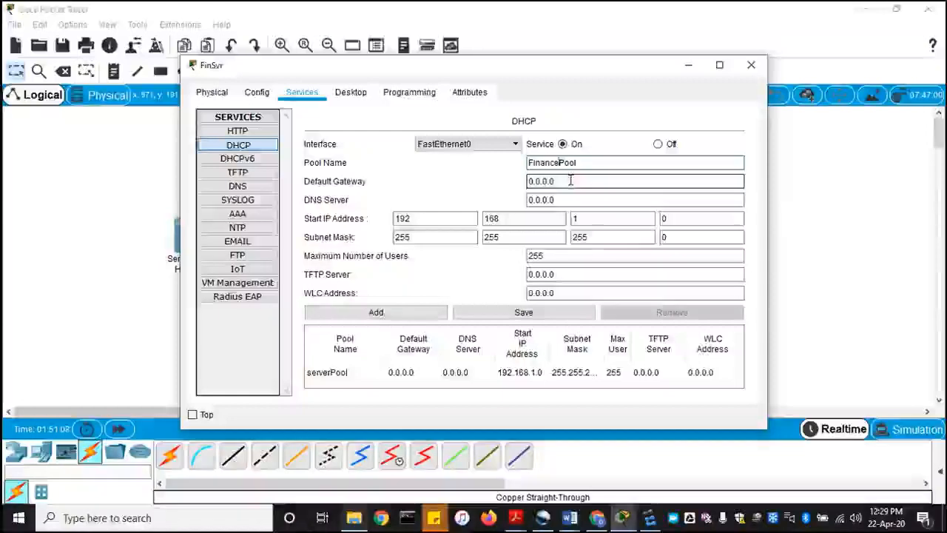
Set the default gateway of FinancePool to 192.168.1.1.
{"action": "type", "text": "192"}
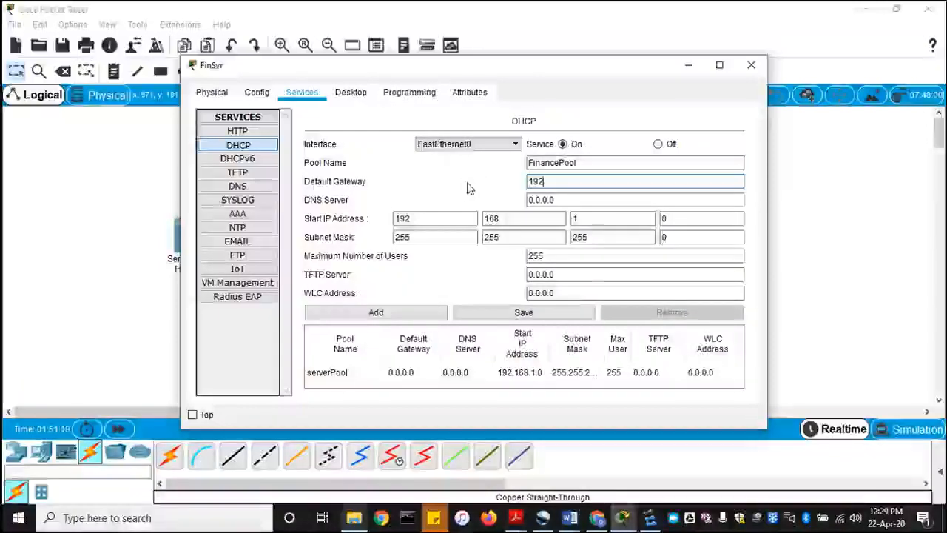
{"action": "type", "text": ".1"}
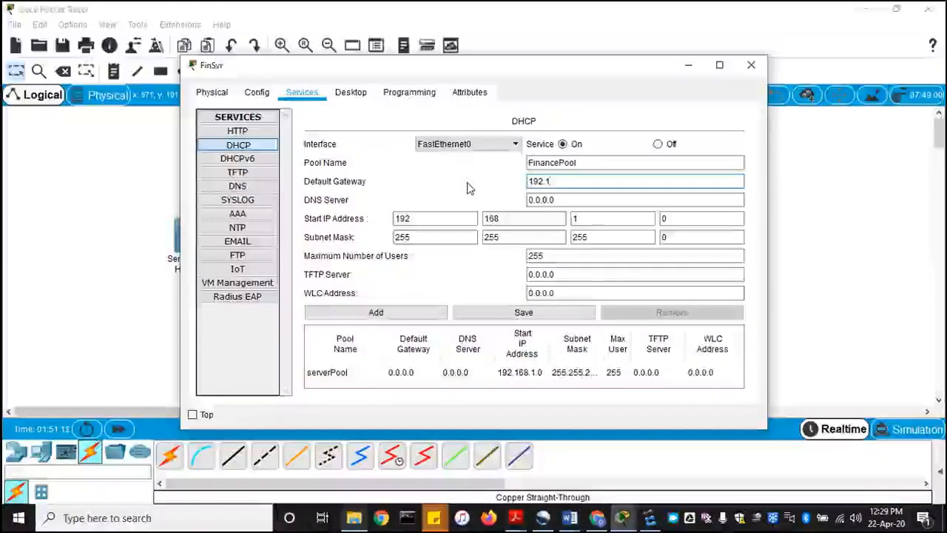
{"action": "type", "text": "68."}
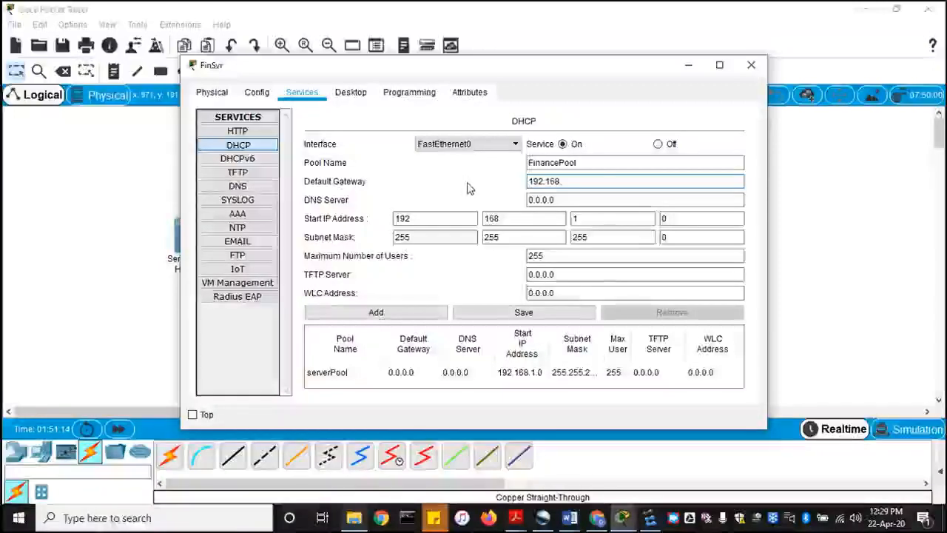
{"action": "type", "text": "1.1"}
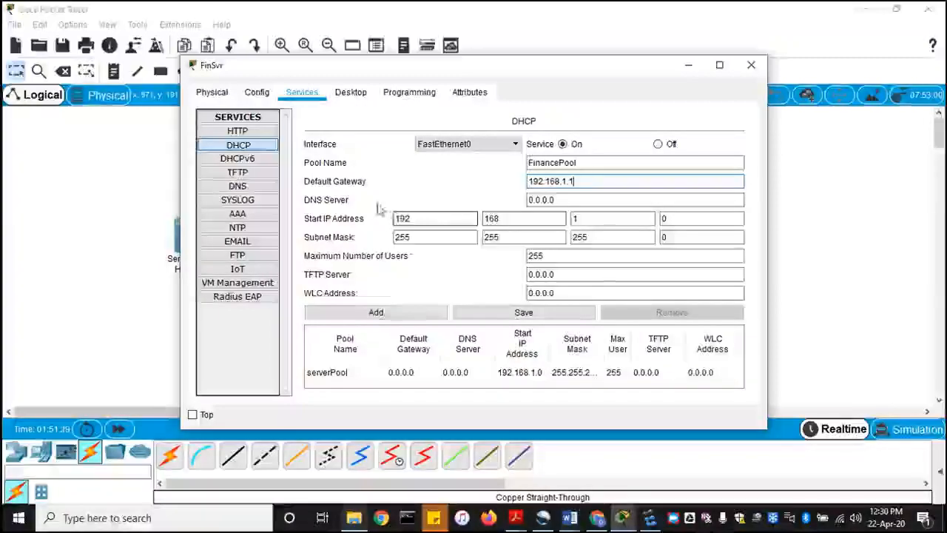
{"action": "key", "text": "Tab"}
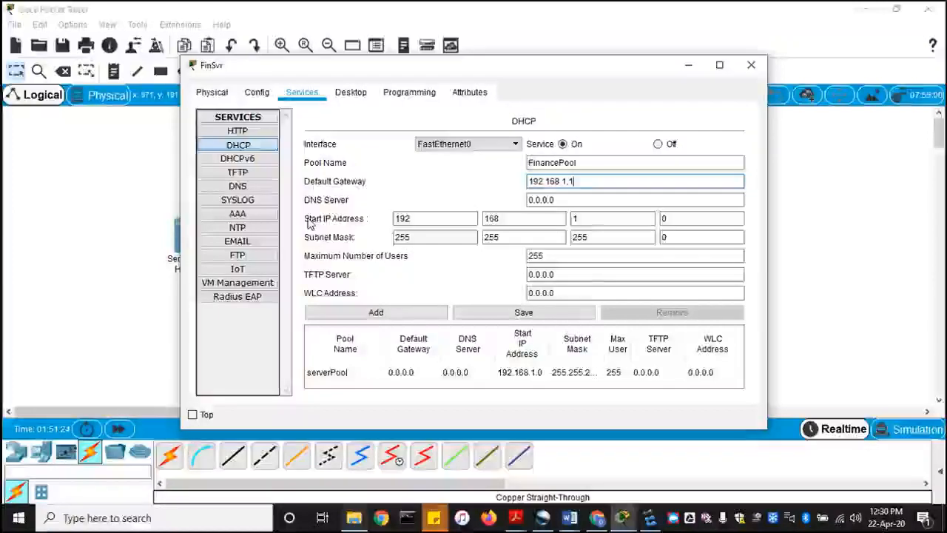
Set the start IP address of FinancePool to 192.168.1.100 and save it as a new pool.
{"action": "left_click", "coordinate": [666, 218]}
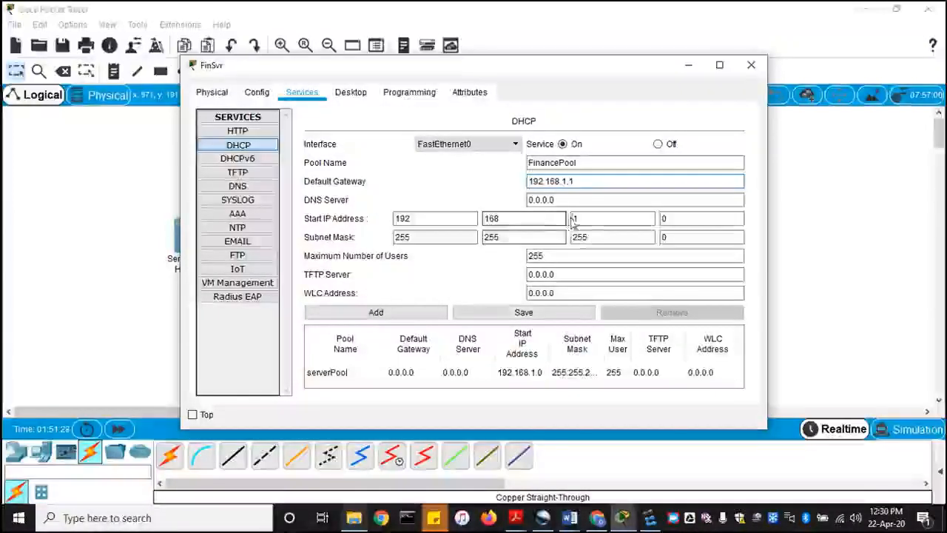
{"action": "left_click", "coordinate": [674, 218]}
{"action": "type", "text": "1"}
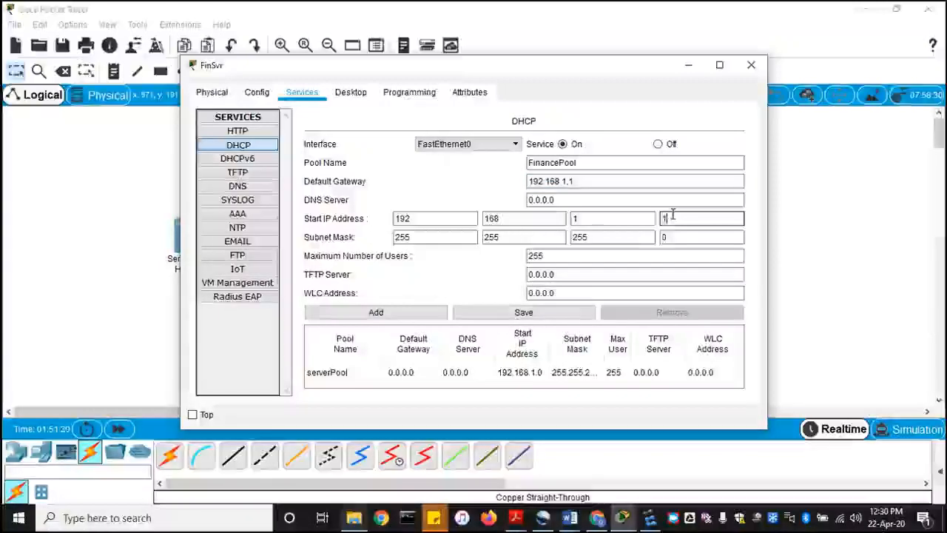
{"action": "type", "text": "00"}
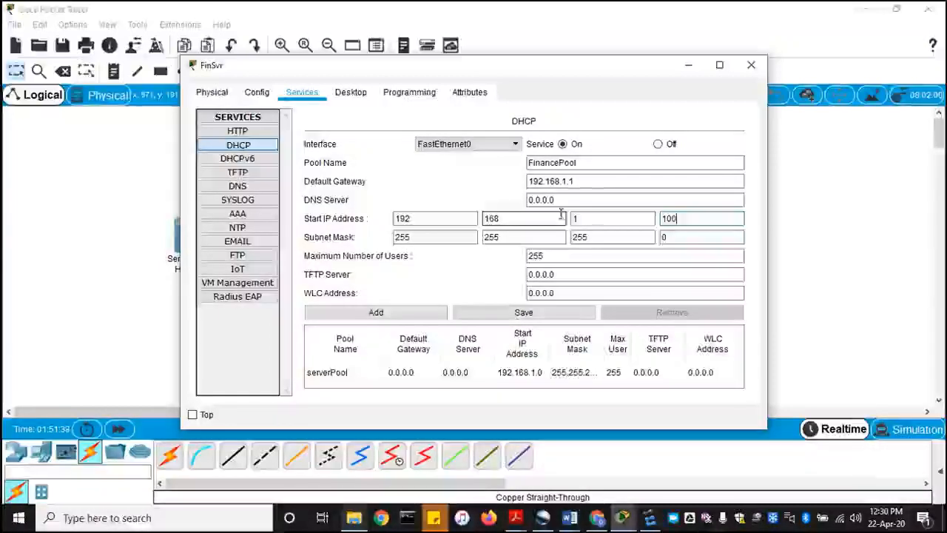
{"action": "left_click", "coordinate": [538, 314]}
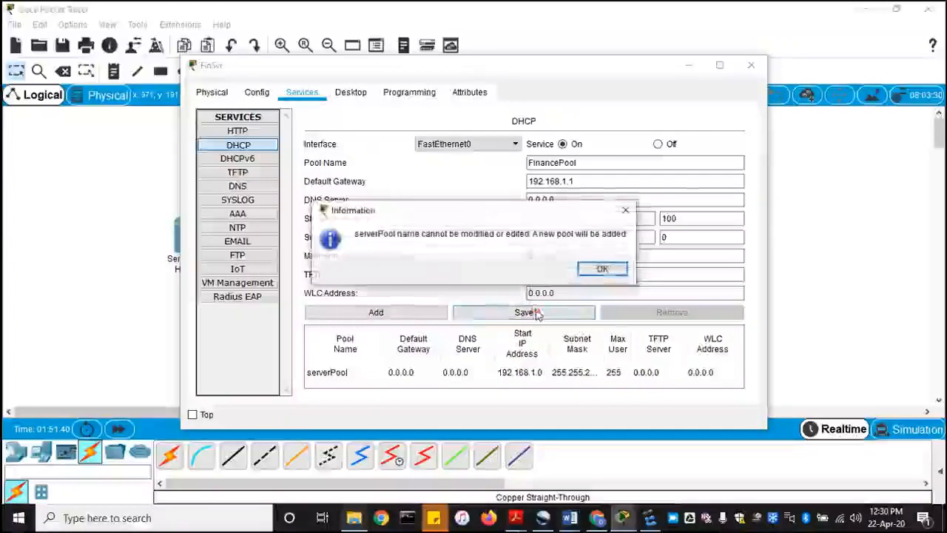
{"action": "left_click", "coordinate": [612, 273]}
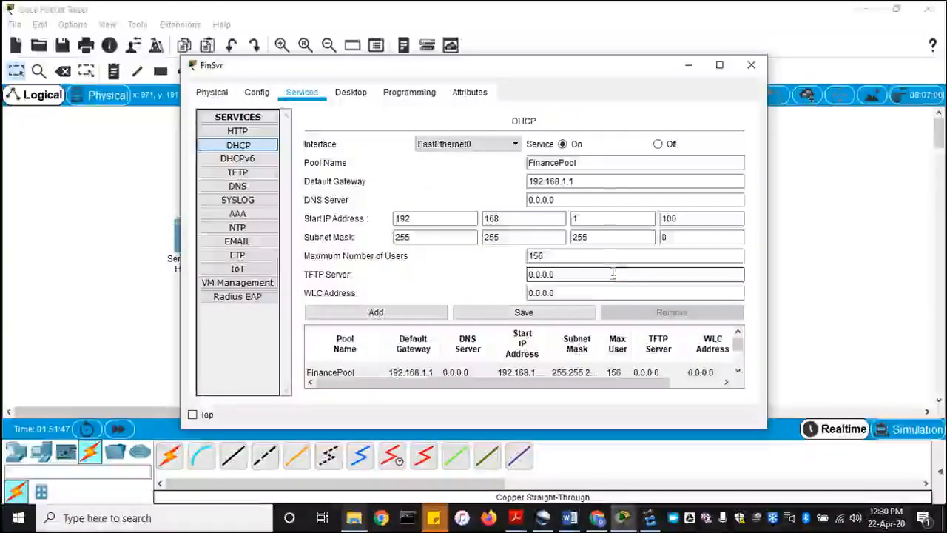
Compare the entries in the DHCP pool table and remove FinancePool.
{"action": "scroll", "coordinate": [570, 366], "scroll_direction": "up", "scroll_amount": 1}
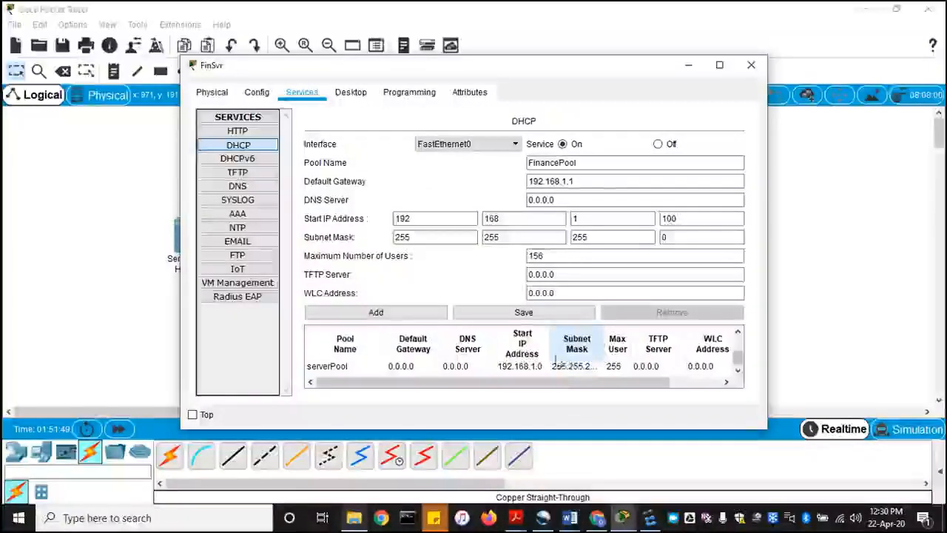
{"action": "left_click", "coordinate": [431, 368]}
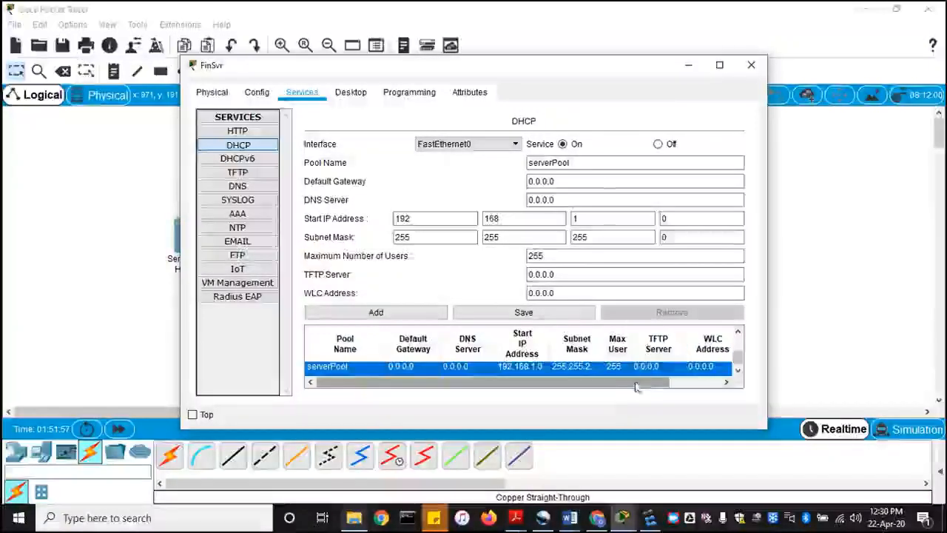
{"action": "scroll", "coordinate": [670, 364], "scroll_direction": "down", "scroll_amount": 1}
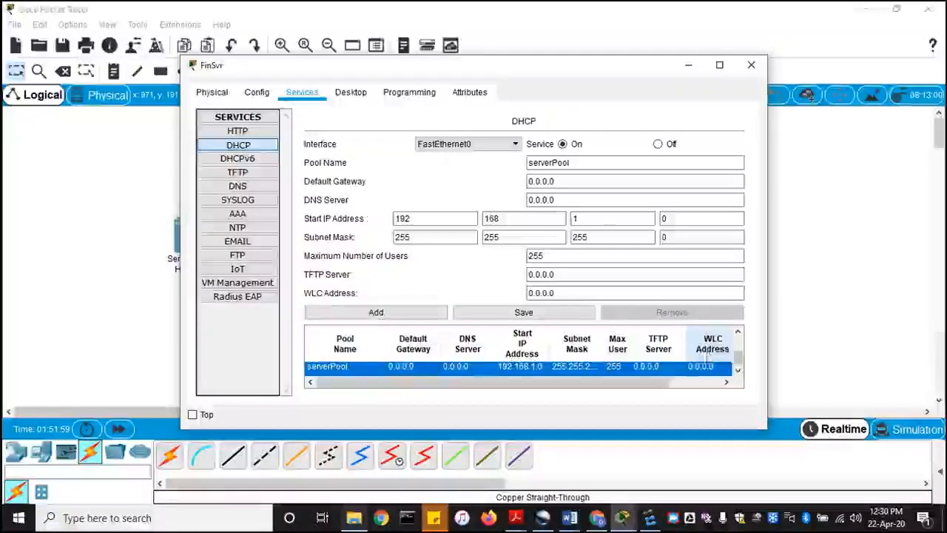
{"action": "left_click", "coordinate": [738, 333]}
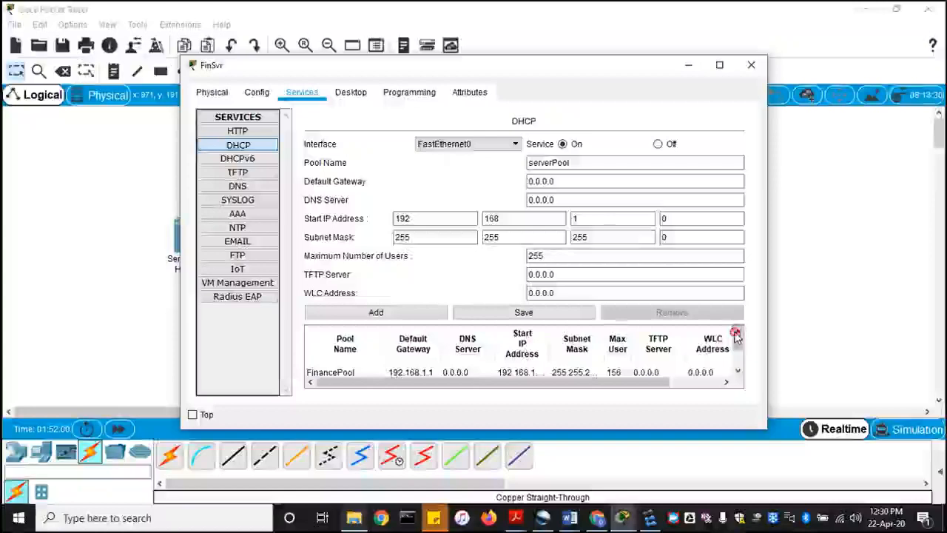
{"action": "left_click", "coordinate": [413, 374]}
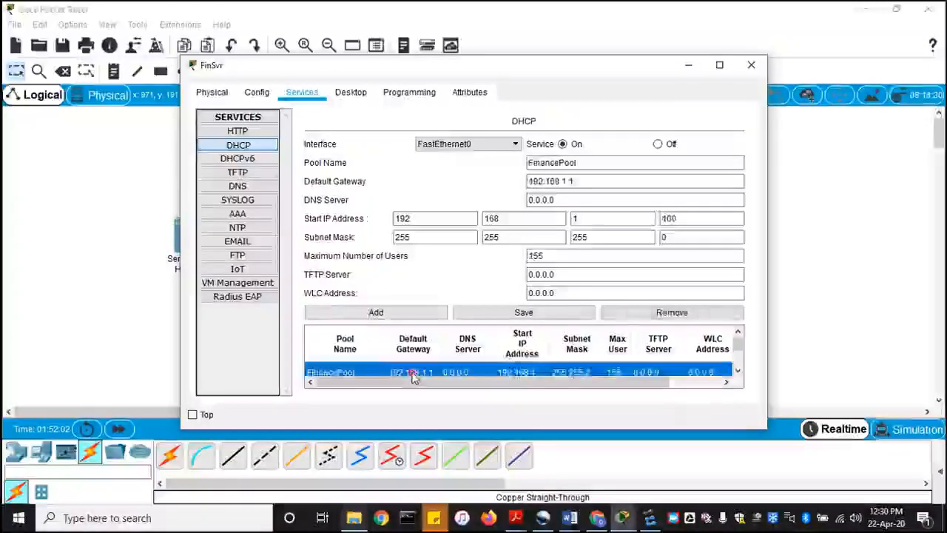
{"action": "left_click", "coordinate": [605, 251]}
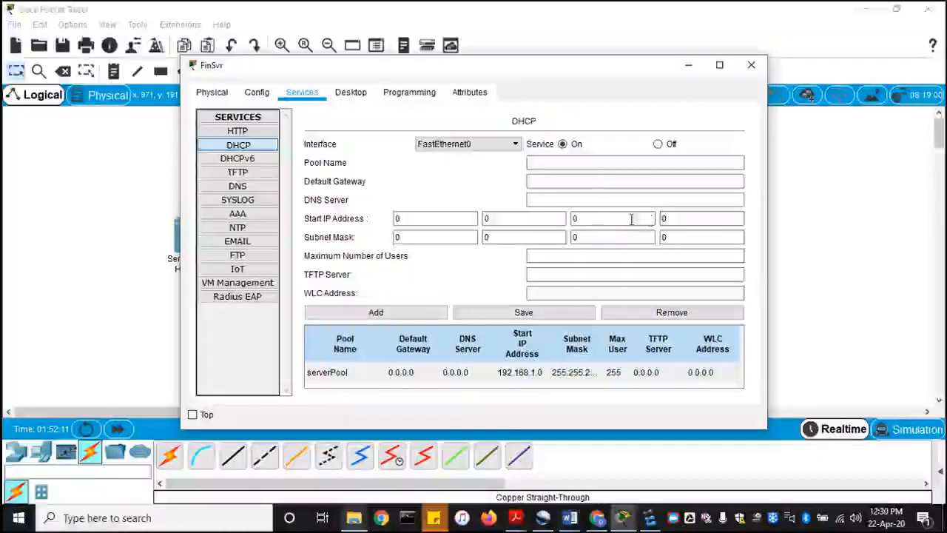
Load serverPool for editing and enter the first three octets of its default gateway, 192.168.1.
{"action": "left_click", "coordinate": [560, 373]}
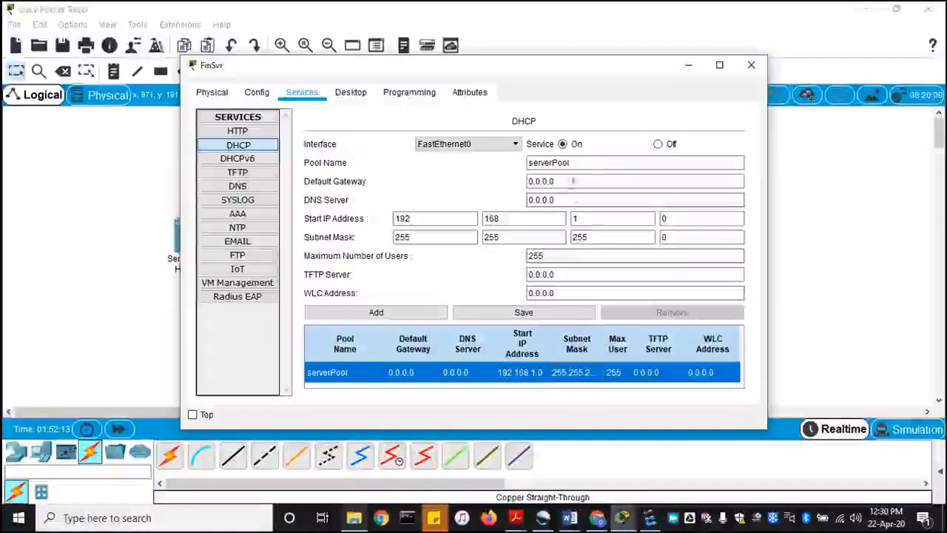
{"action": "double_click", "coordinate": [566, 181]}
{"action": "type", "text": "192"}
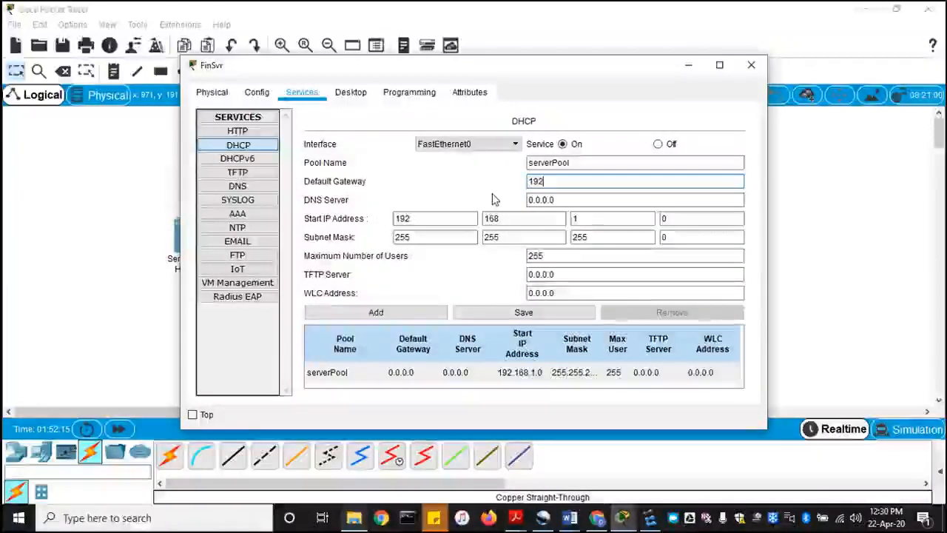
{"action": "type", "text": ".168.1"}
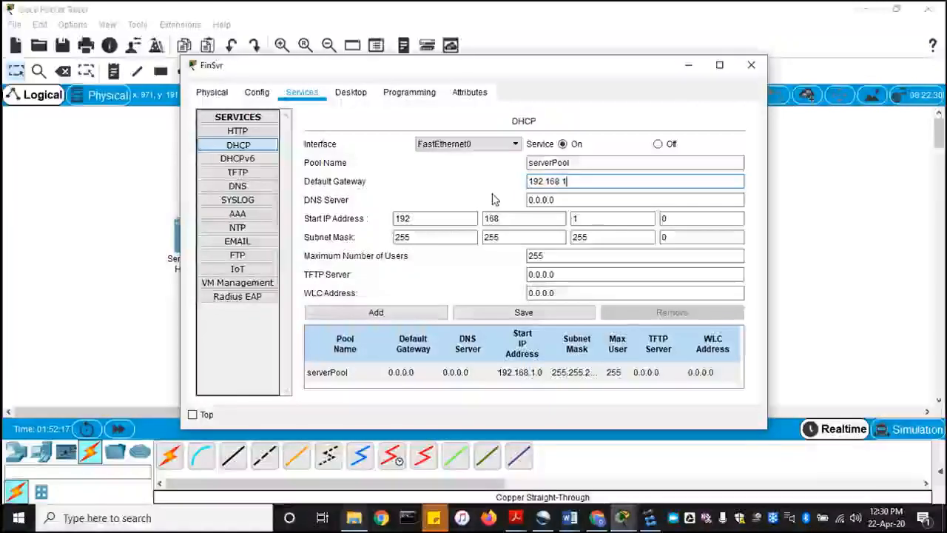
{"action": "type", "text": "."}
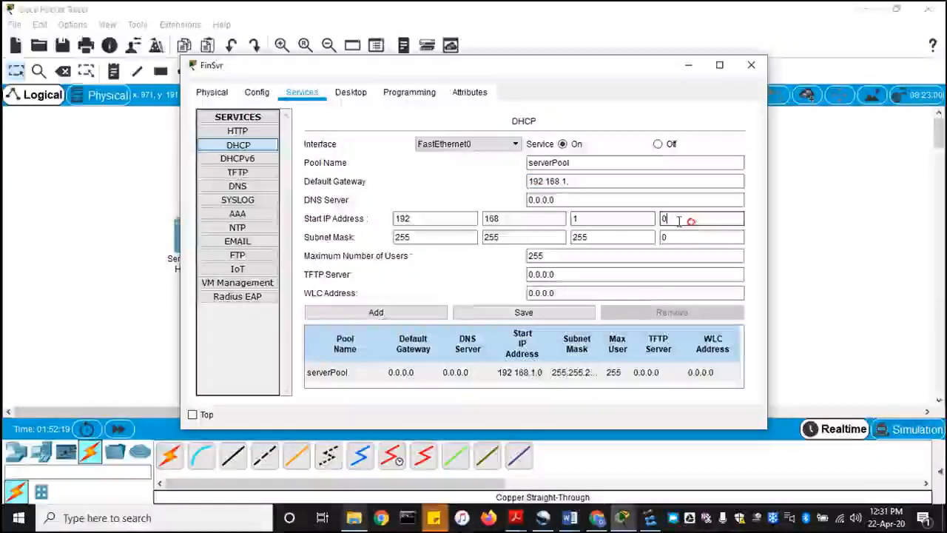
Set the start IP address of serverPool to 192.168.1.100 and try to save the pool.
{"action": "left_click", "coordinate": [679, 220]}
{"action": "type", "text": "100"}
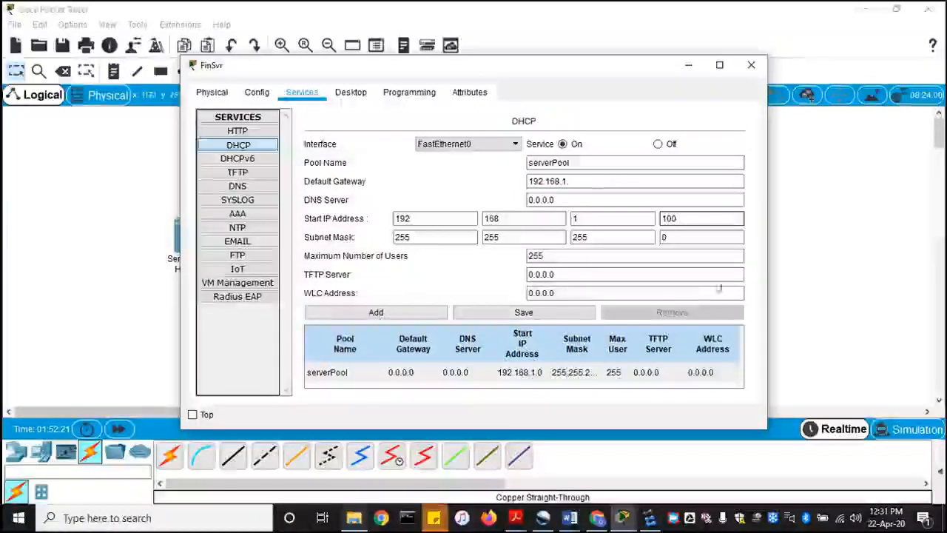
{"action": "left_click", "coordinate": [512, 313]}
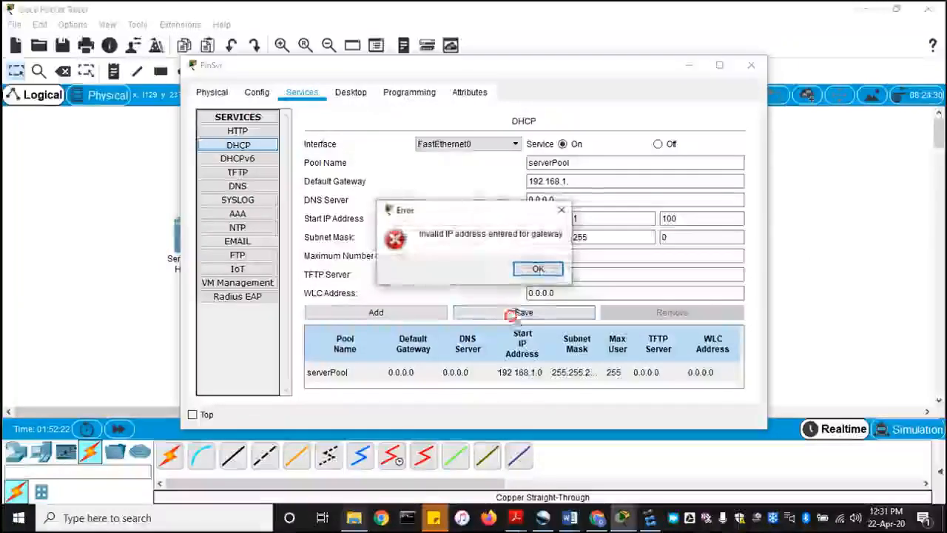
{"action": "left_click", "coordinate": [539, 269]}
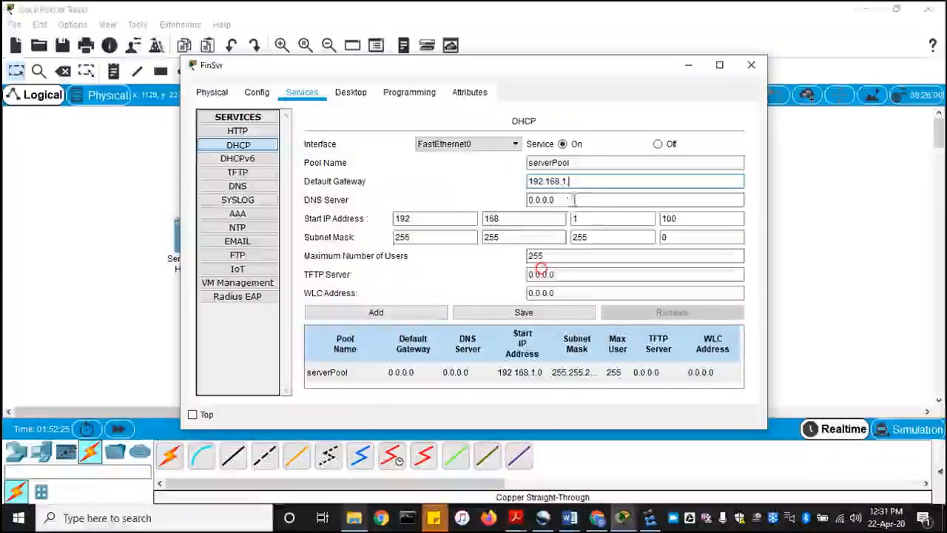
Complete the default gateway of serverPool as 192.168.1.1 and save the pool.
{"action": "left_click", "coordinate": [585, 183]}
{"action": "type", "text": "1"}
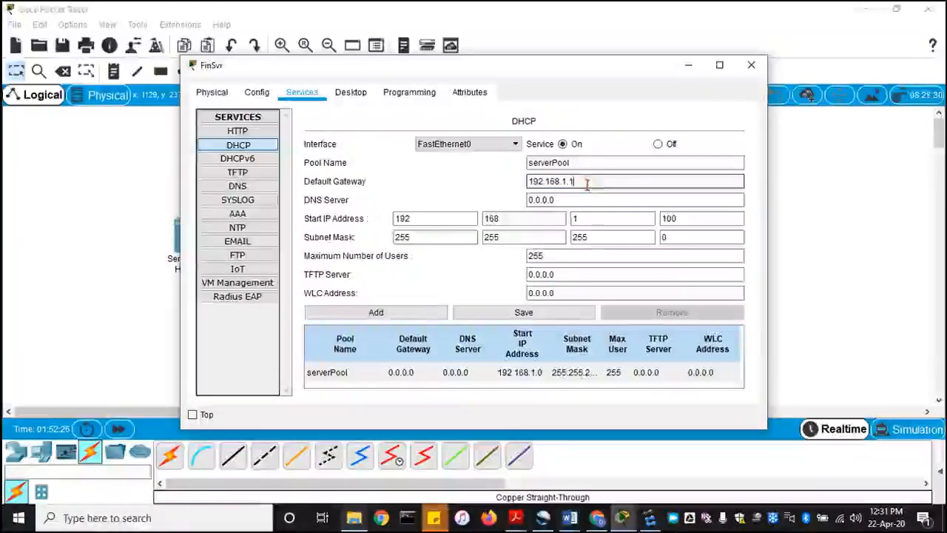
{"action": "left_click", "coordinate": [538, 313]}
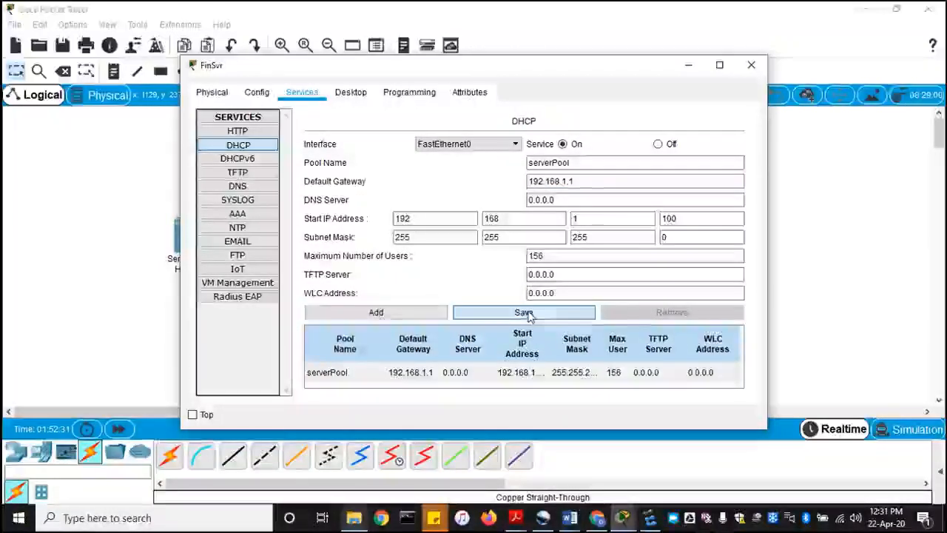
{"action": "left_click", "coordinate": [586, 178]}
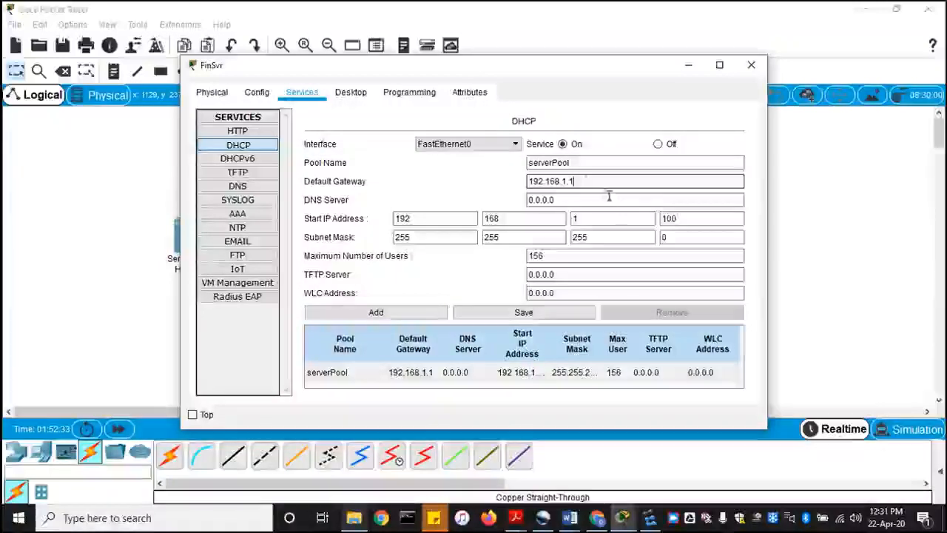
{"action": "double_click", "coordinate": [688, 218]}
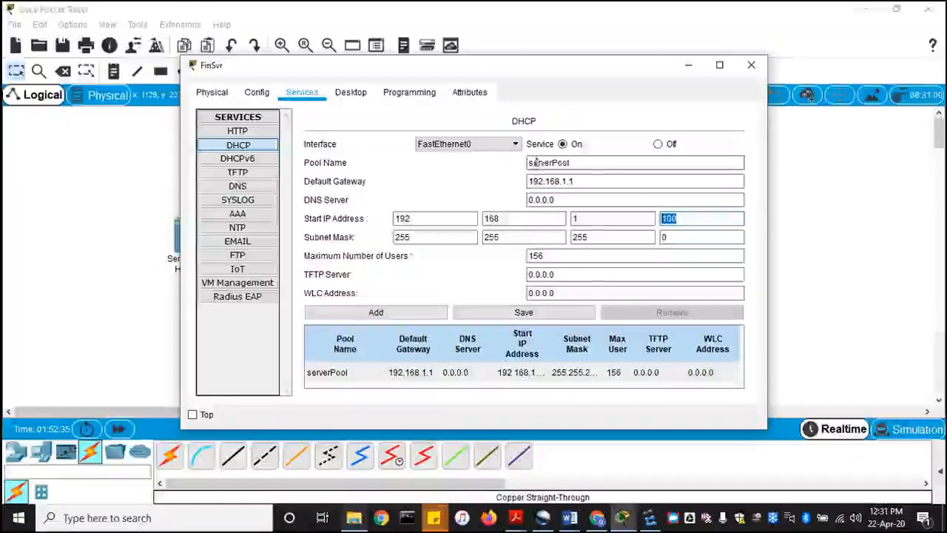
{"action": "left_click", "coordinate": [580, 163]}
{"action": "double_click", "coordinate": [683, 219]}
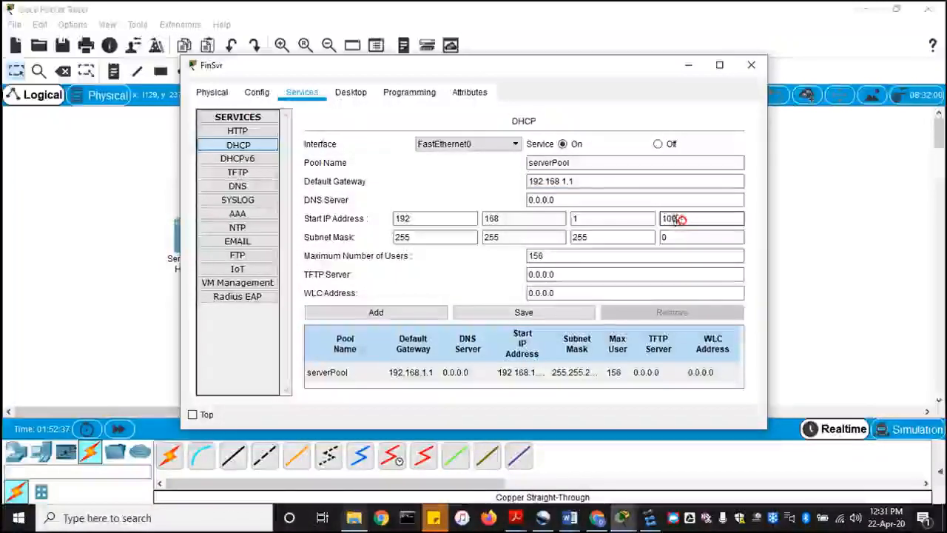
Save FinSvr's serverPool again and widen the start IP address and subnet mask columns to check its full addresses.
{"action": "left_click", "coordinate": [590, 181]}
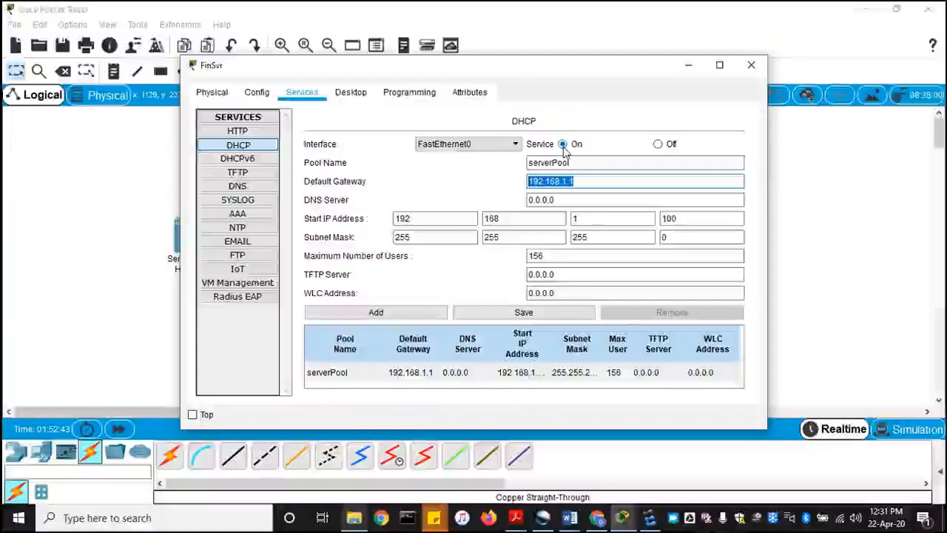
{"action": "left_click", "coordinate": [540, 317]}
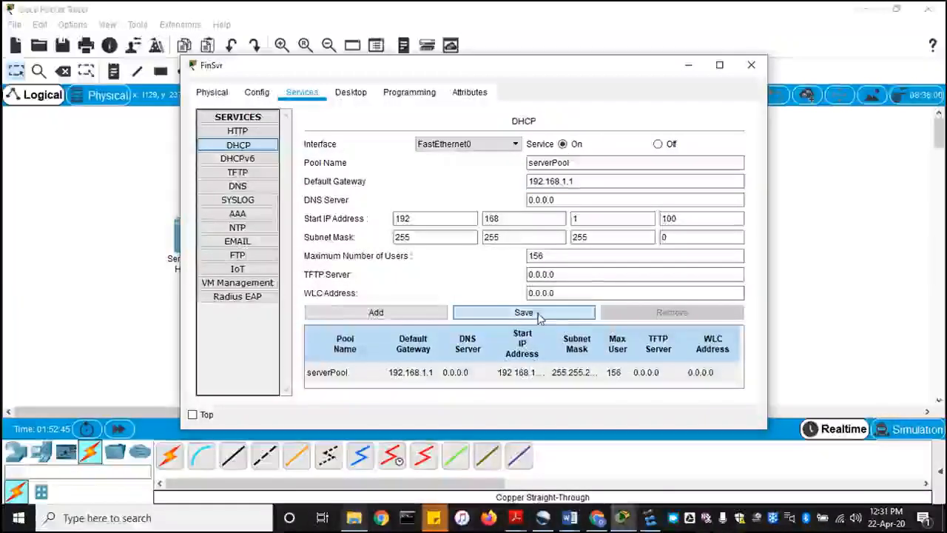
{"action": "left_click", "coordinate": [418, 374]}
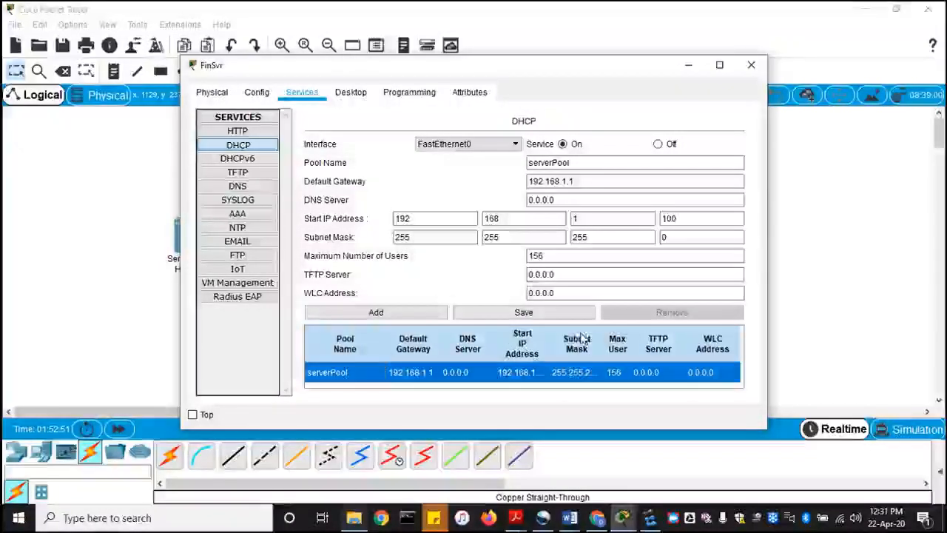
{"action": "mouse_move", "coordinate": [551, 338]}
{"action": "left_mouse_down"}
{"action": "mouse_move", "coordinate": [568, 342]}
{"action": "mouse_move", "coordinate": [566, 335]}
{"action": "left_mouse_up"}
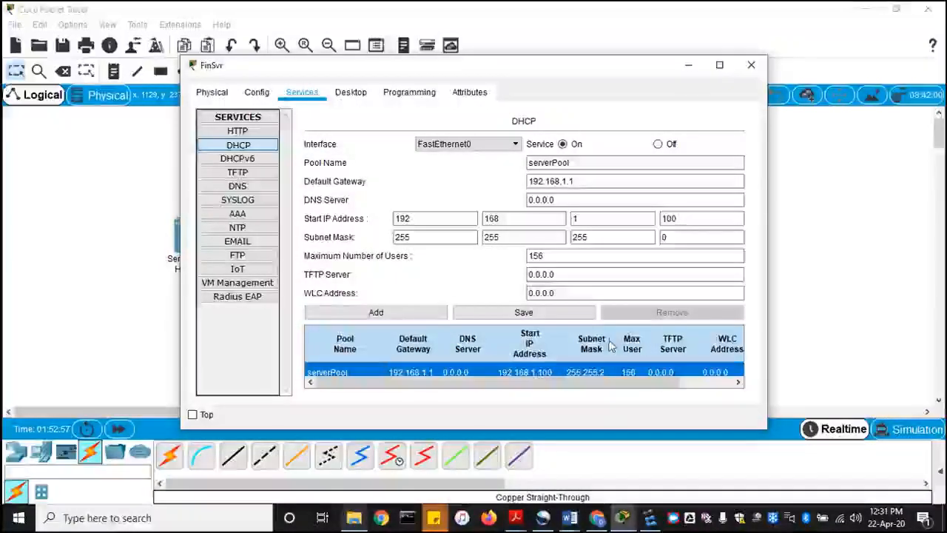
{"action": "left_click_drag", "start_coordinate": [613, 334], "coordinate": [630, 335]}
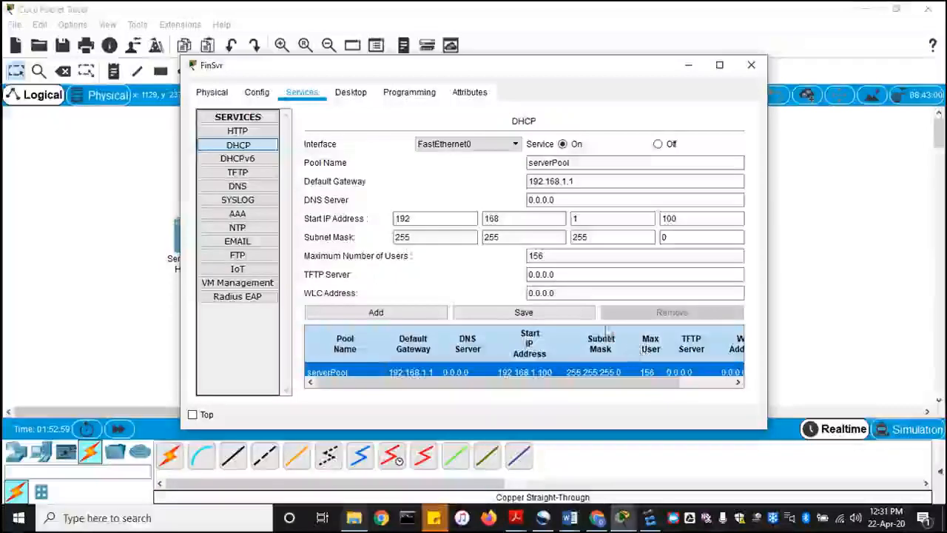
{"action": "left_click", "coordinate": [553, 255]}
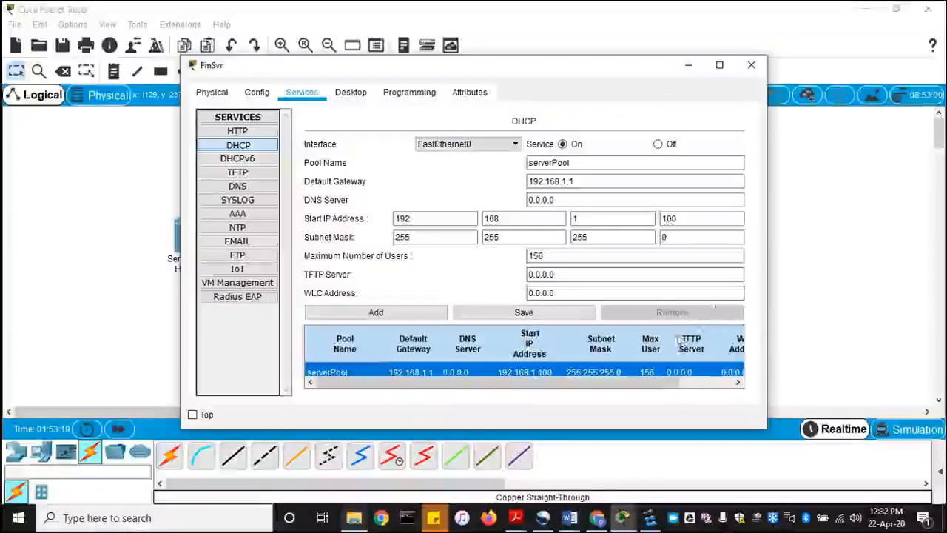
{"action": "left_click", "coordinate": [752, 66]}
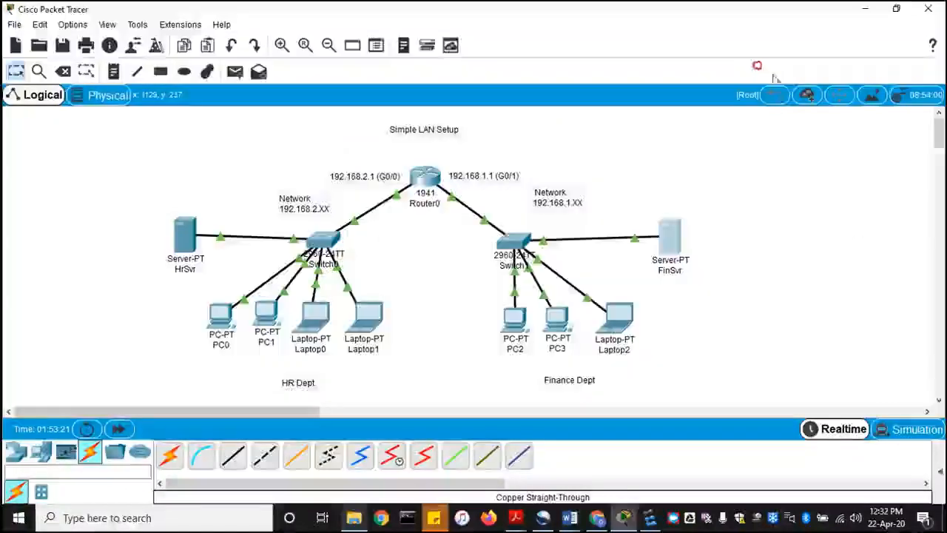
Reopen FinSvr's DHCP service settings and check the saved serverPool entries.
{"action": "left_click", "coordinate": [670, 242]}
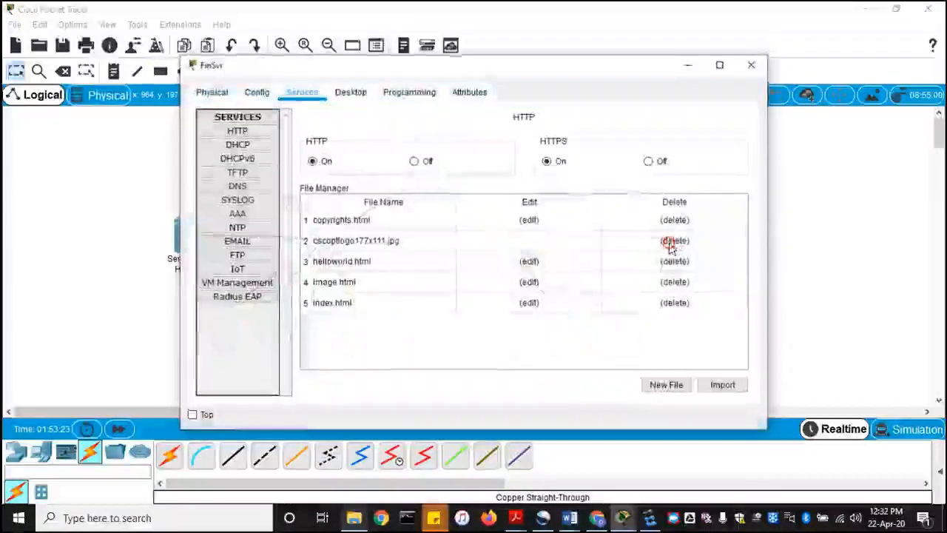
{"action": "left_click", "coordinate": [238, 145]}
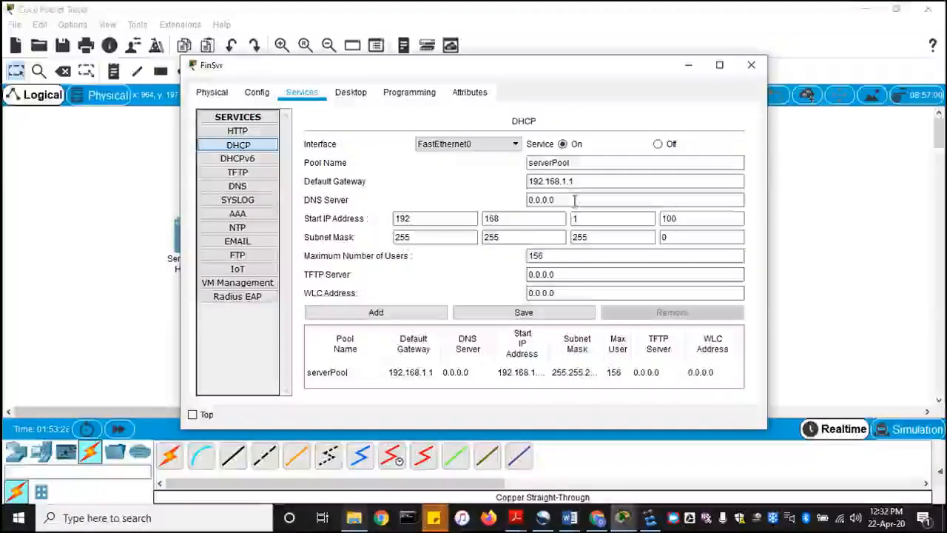
{"action": "left_click", "coordinate": [752, 65]}
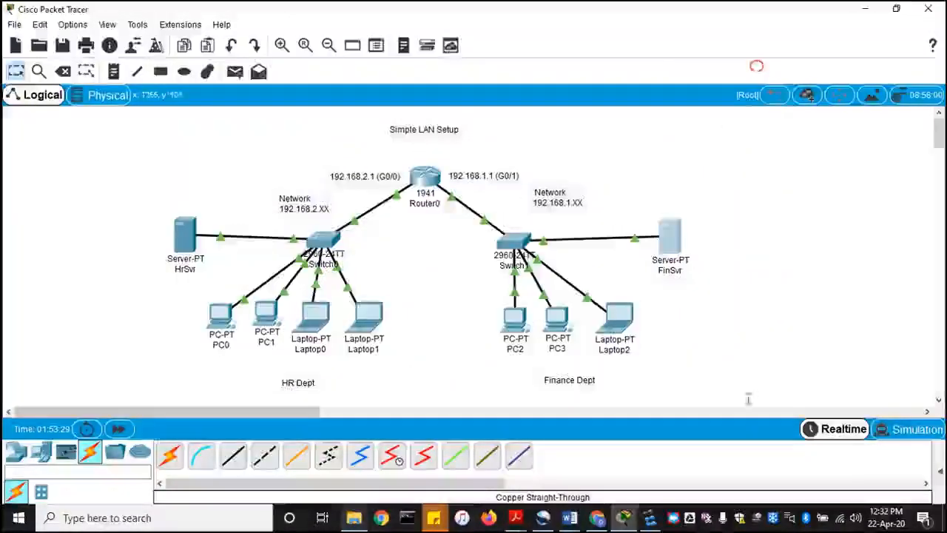
Switch PC2's IPv4 configuration from static to DHCP and close its window.
{"action": "left_click", "coordinate": [516, 322]}
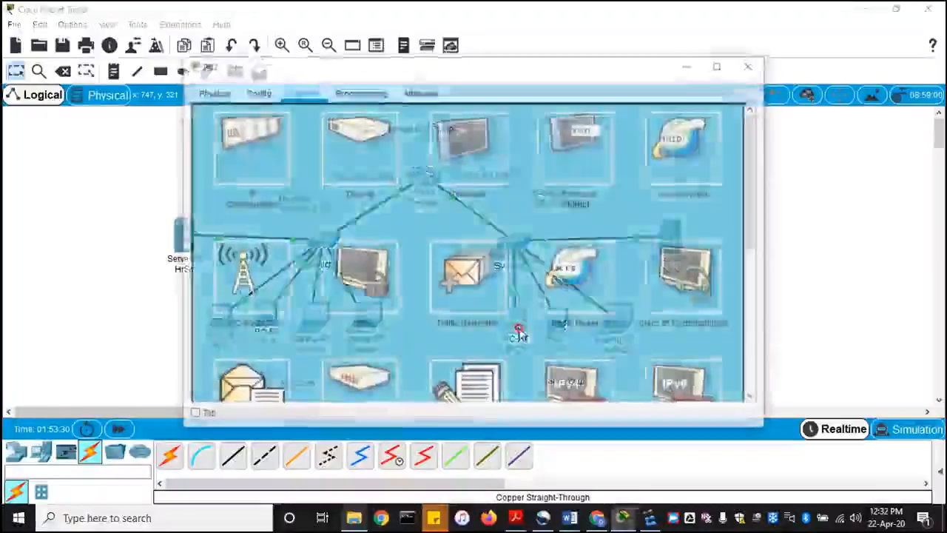
{"action": "left_click", "coordinate": [270, 165]}
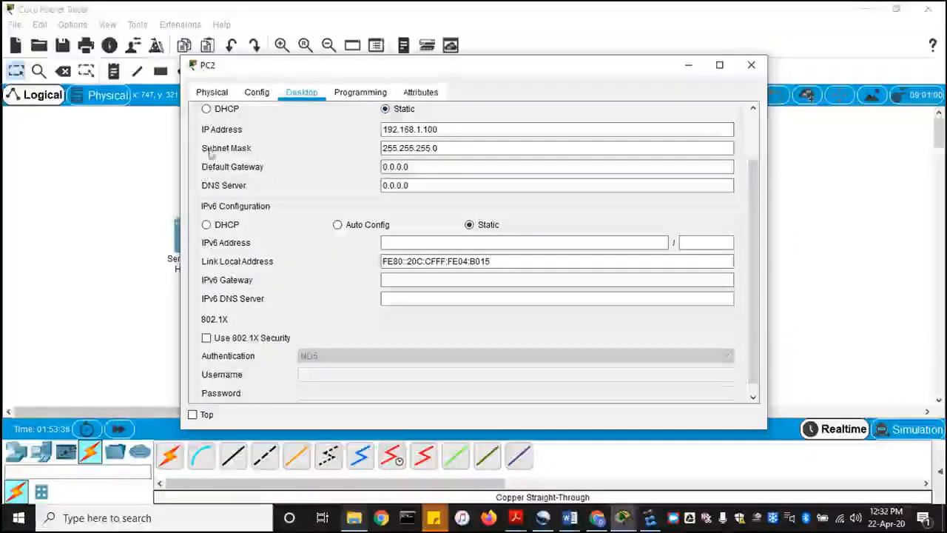
{"action": "left_click", "coordinate": [206, 109]}
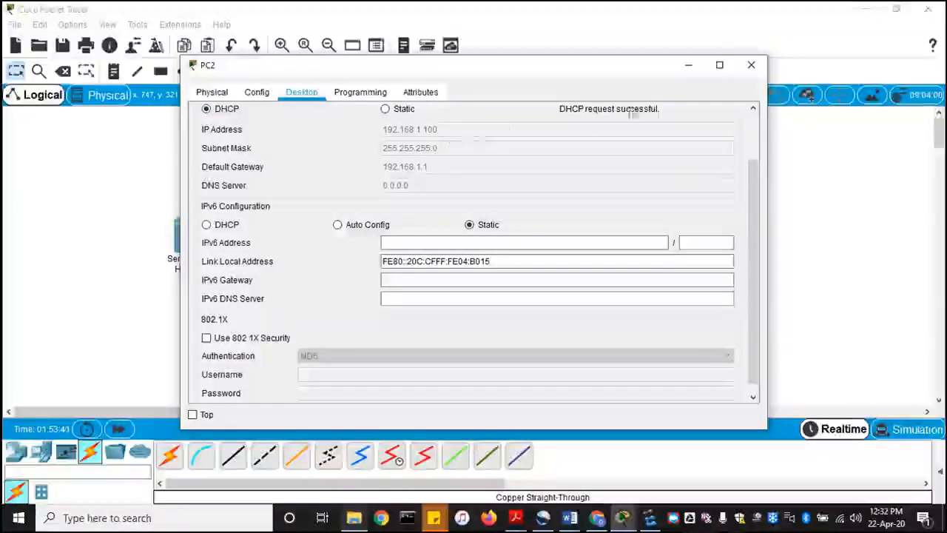
{"action": "left_click", "coordinate": [751, 68]}
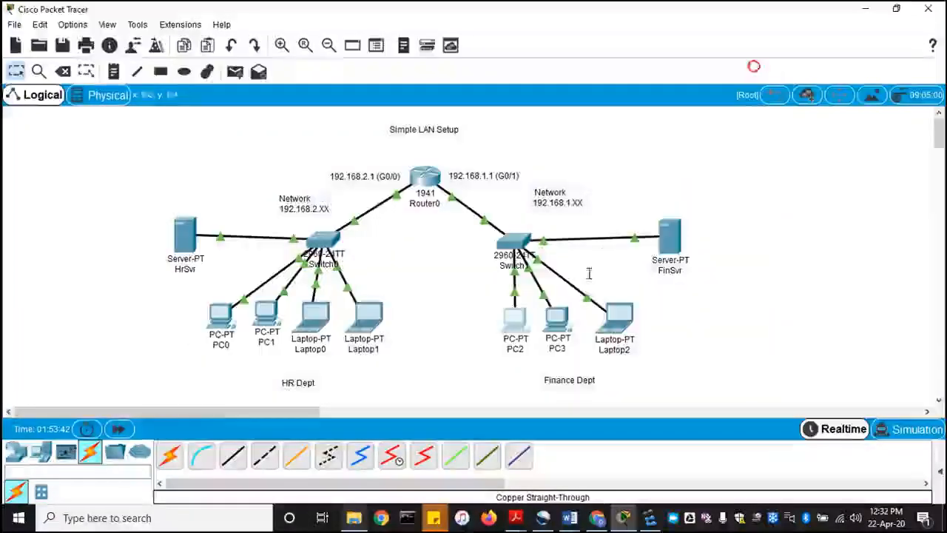
Switch PC3's IPv4 configuration from static to DHCP and close its window.
{"action": "left_click", "coordinate": [565, 319]}
{"action": "left_click", "coordinate": [255, 148]}
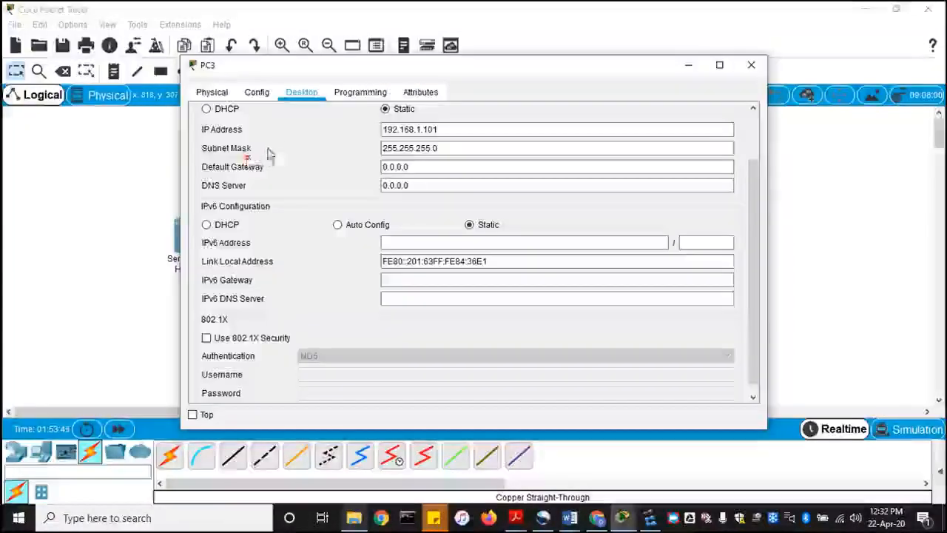
{"action": "left_click", "coordinate": [212, 92]}
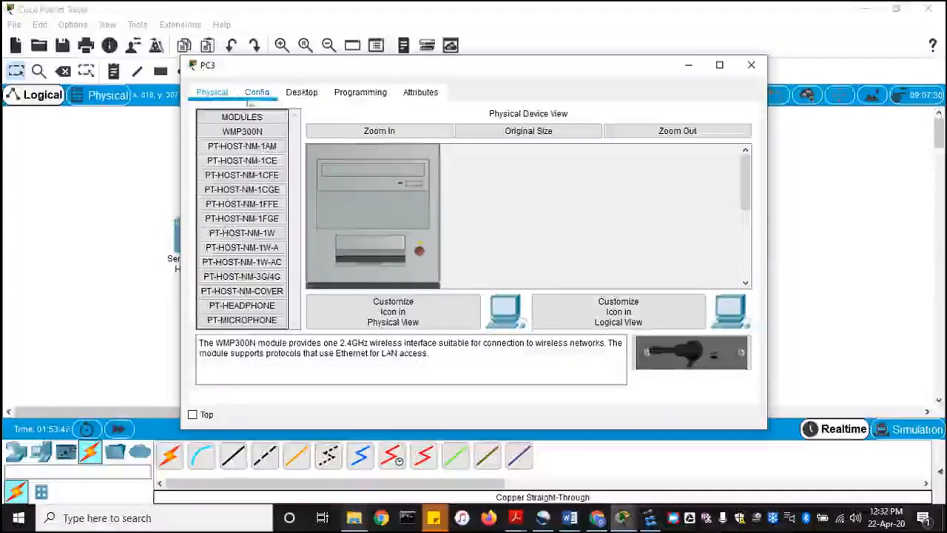
{"action": "left_click", "coordinate": [303, 93]}
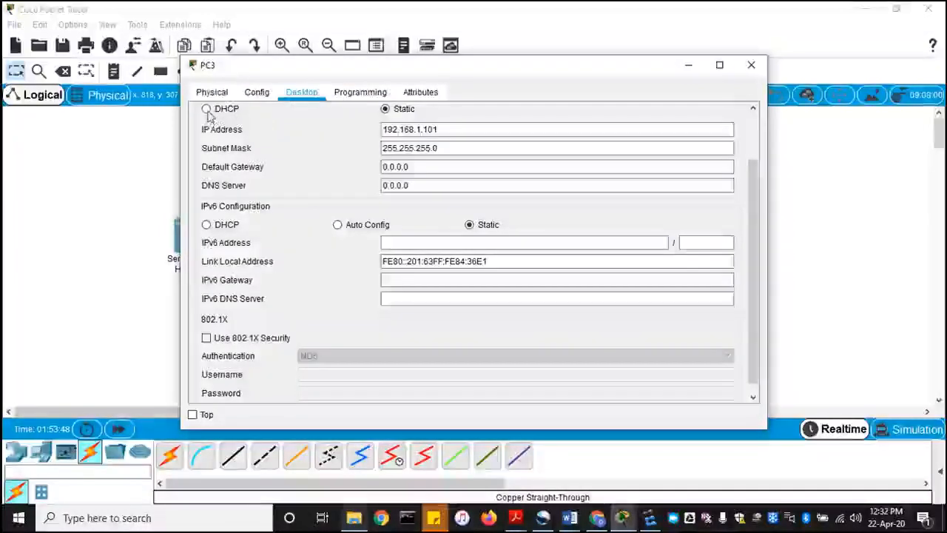
{"action": "left_click", "coordinate": [207, 109]}
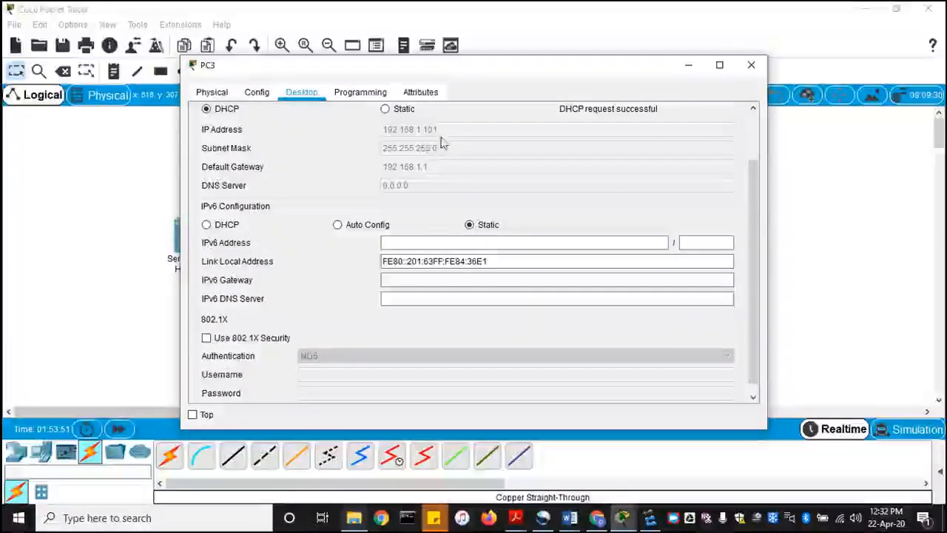
{"action": "left_click", "coordinate": [752, 65]}
Set Laptop2's IPv4 configuration to DHCP and close its window.
{"action": "left_click", "coordinate": [621, 315]}
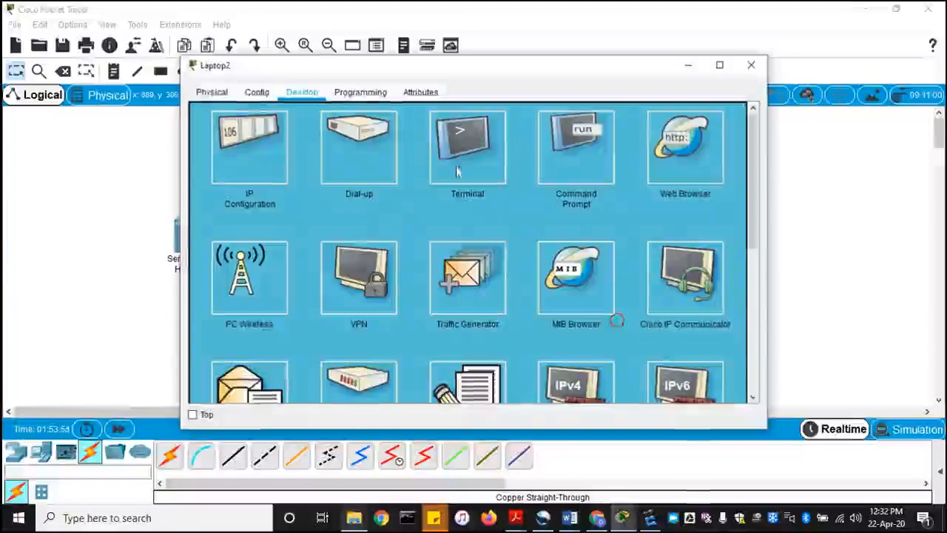
{"action": "left_click", "coordinate": [262, 150]}
{"action": "left_click", "coordinate": [207, 109]}
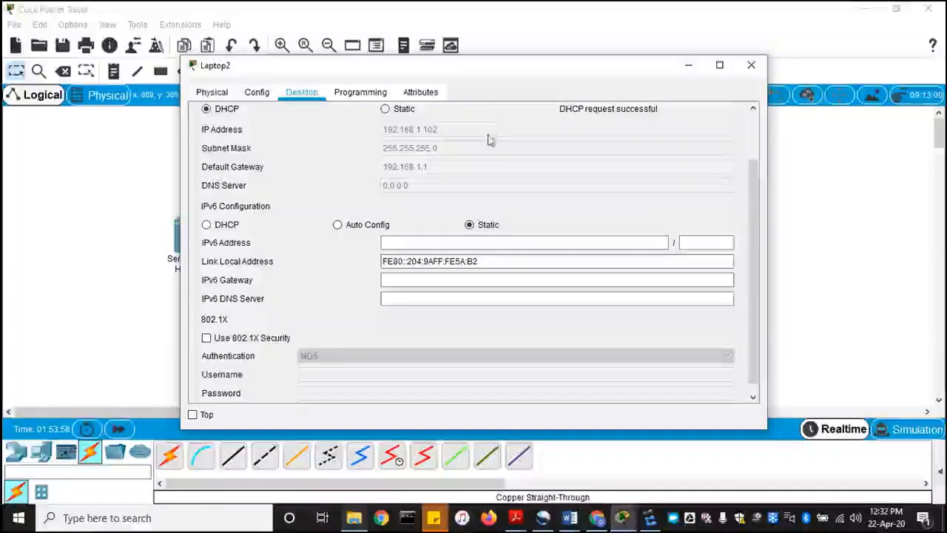
{"action": "left_click", "coordinate": [749, 67]}
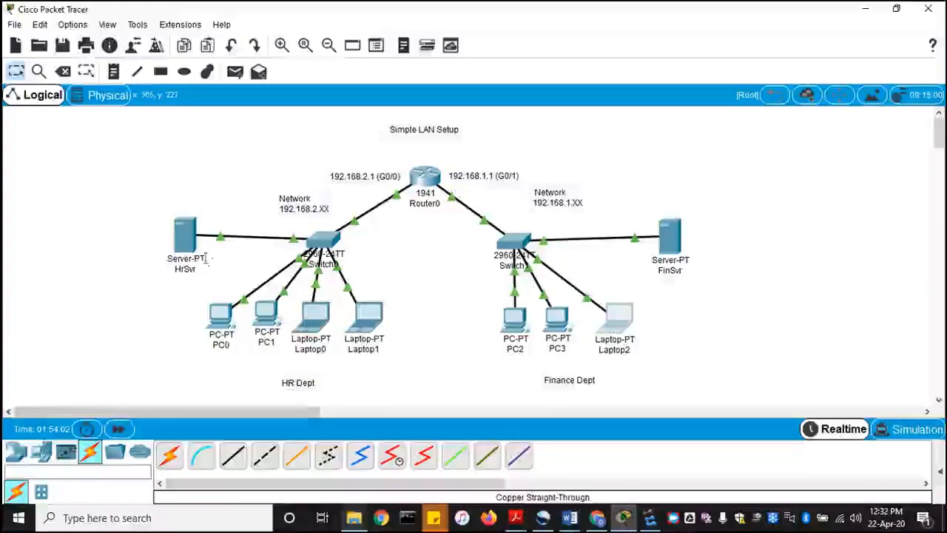
Turn on the DHCP service on HrSvr and enter 192.168.2.1 as serverPool's default gateway, checking it against the router's G0/0 label.
{"action": "left_click", "coordinate": [185, 235]}
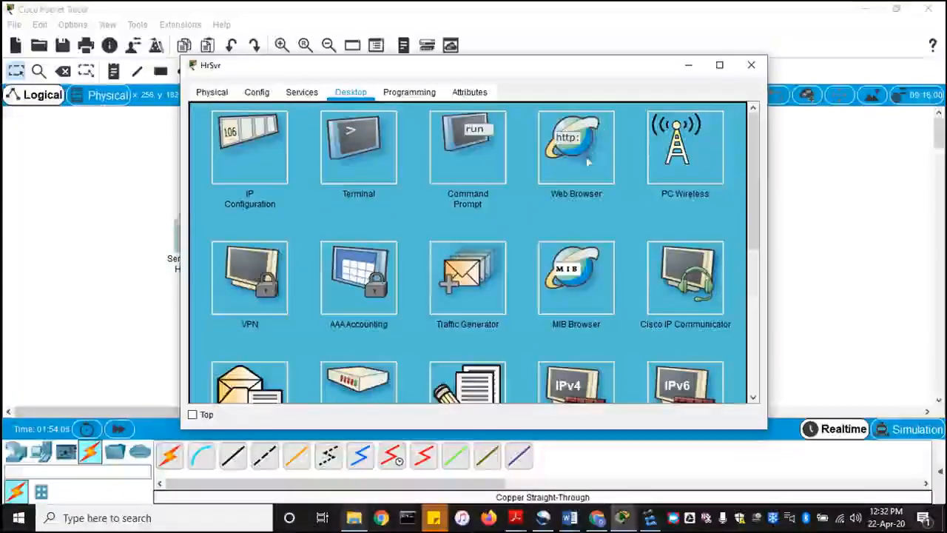
{"action": "left_click", "coordinate": [302, 92]}
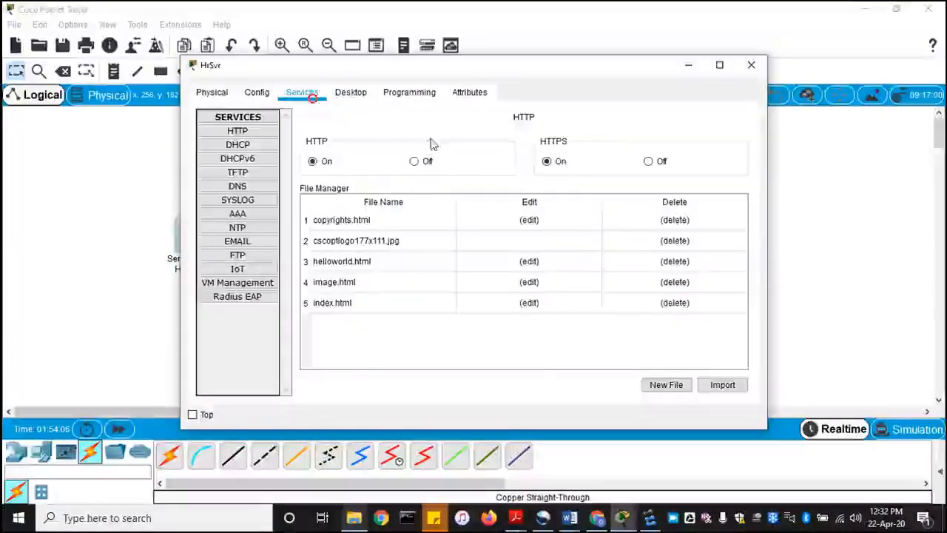
{"action": "left_click", "coordinate": [257, 146]}
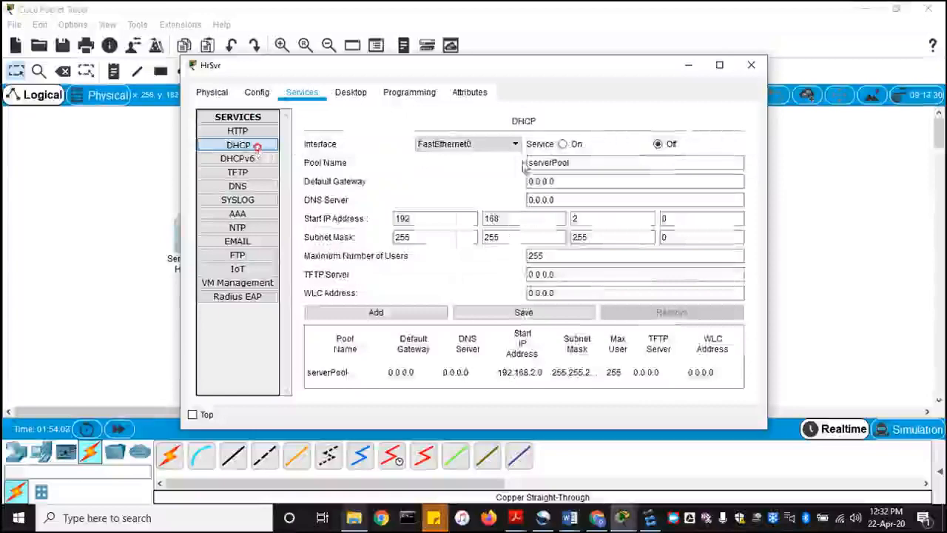
{"action": "left_click", "coordinate": [563, 145]}
{"action": "double_click", "coordinate": [567, 182]}
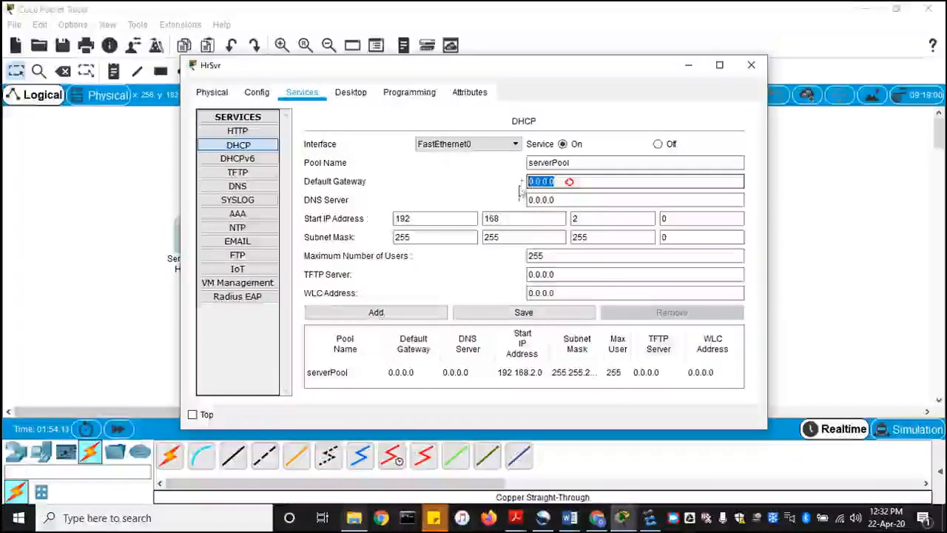
{"action": "type", "text": "192"}
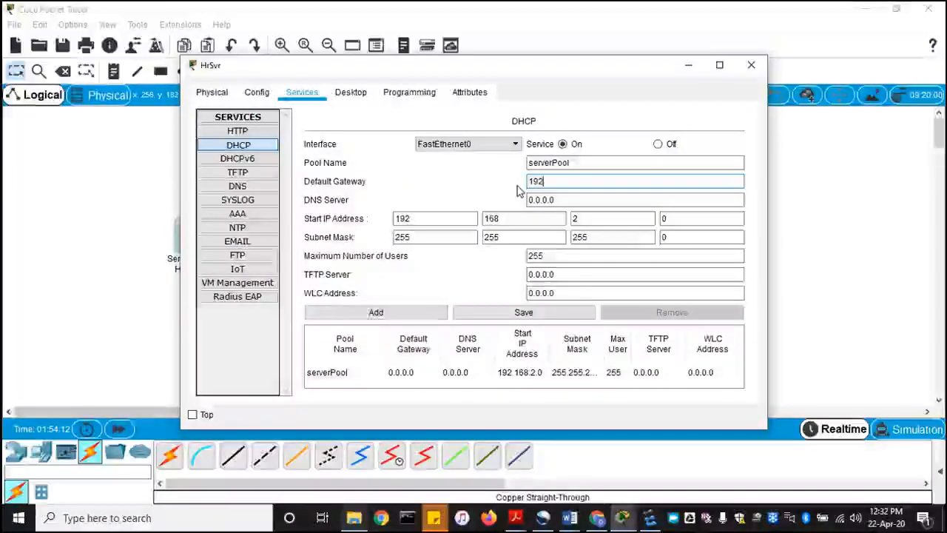
{"action": "type", "text": ".168"}
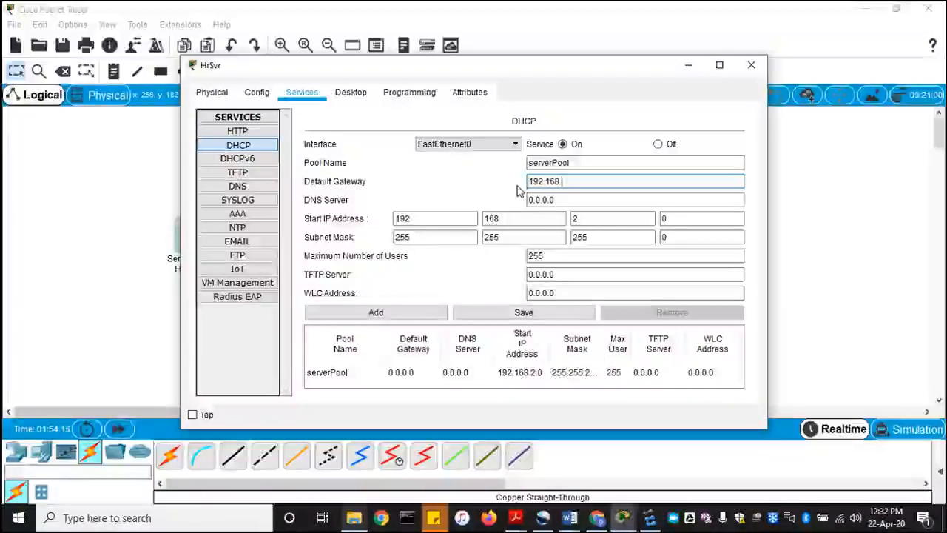
{"action": "type", "text": ".2.1"}
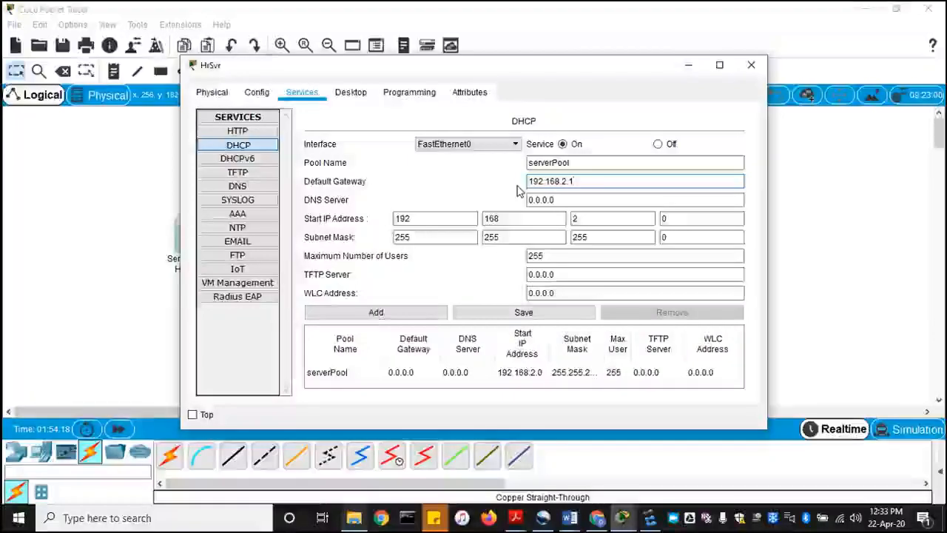
{"action": "left_click_drag", "start_coordinate": [581, 81], "coordinate": [814, 156]}
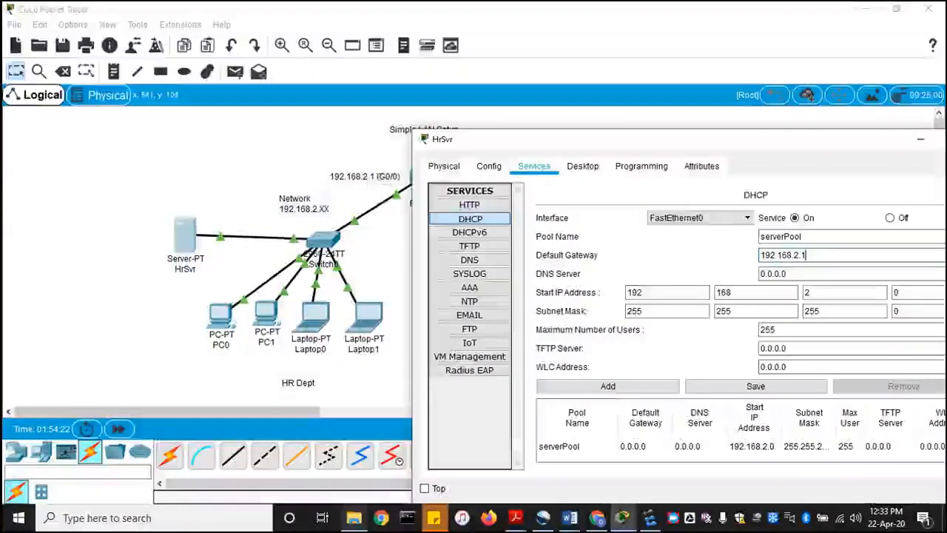
{"action": "left_click_drag", "start_coordinate": [731, 146], "coordinate": [439, 60]}
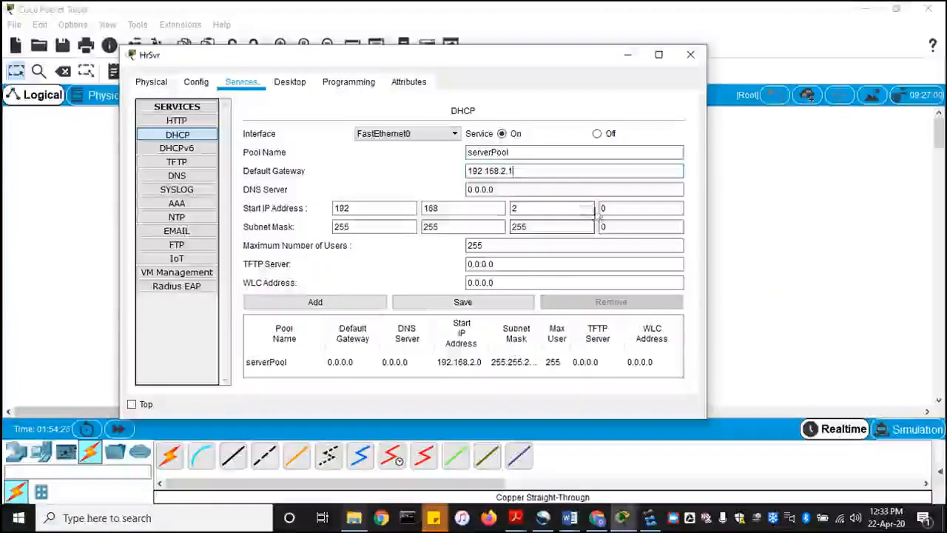
Set the start IP address of HrSvr's serverPool to 192.168.2.100, save the pool and widen the start IP column to check it.
{"action": "left_click", "coordinate": [622, 209]}
{"action": "type", "text": "100"}
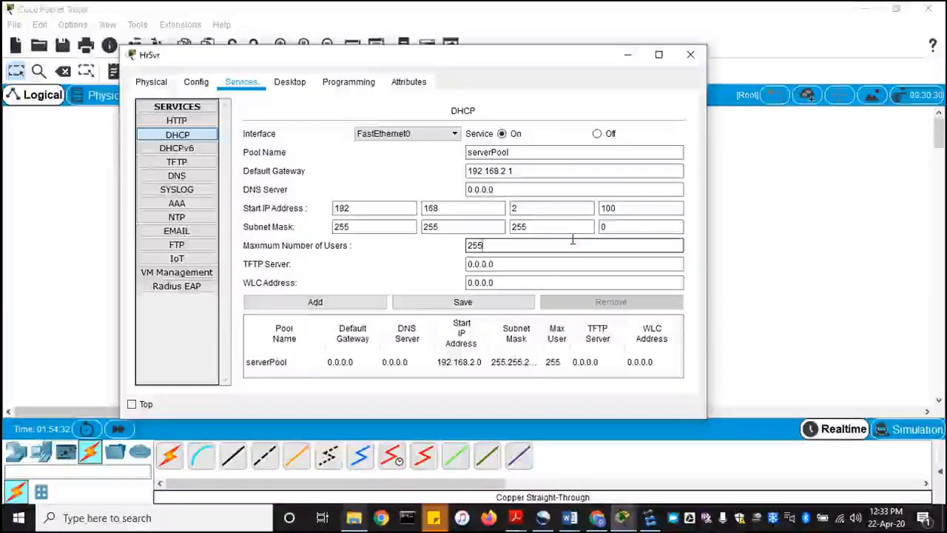
{"action": "left_click", "coordinate": [499, 303]}
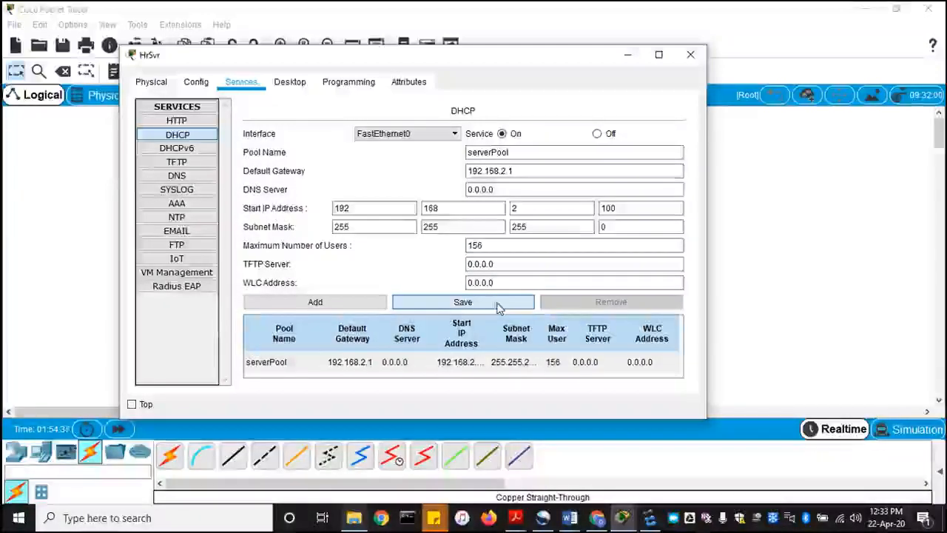
{"action": "left_click", "coordinate": [497, 302]}
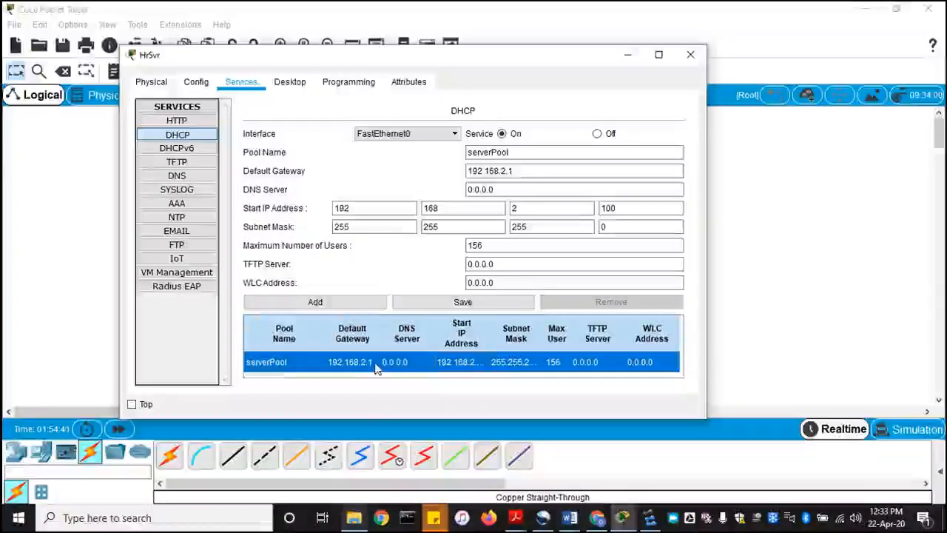
{"action": "left_click_drag", "start_coordinate": [488, 327], "coordinate": [504, 326]}
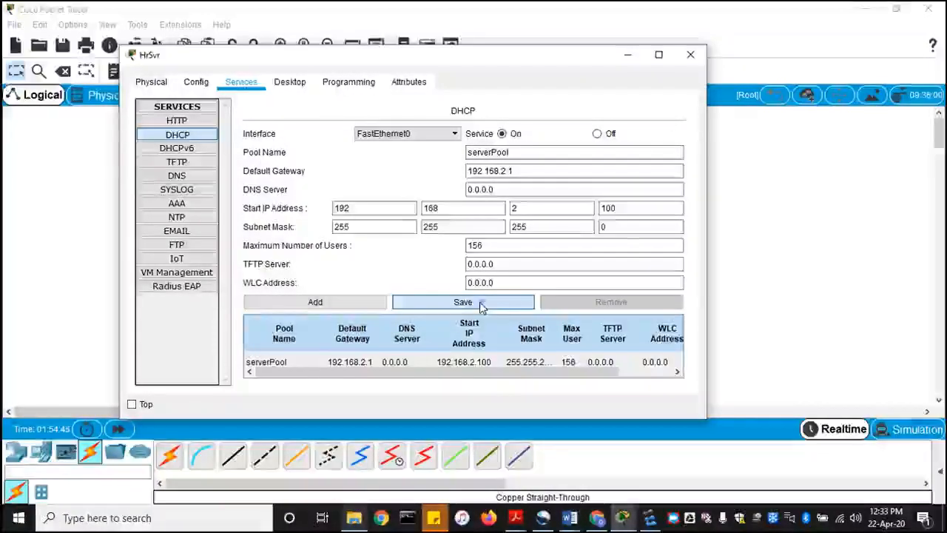
{"action": "left_click", "coordinate": [480, 302]}
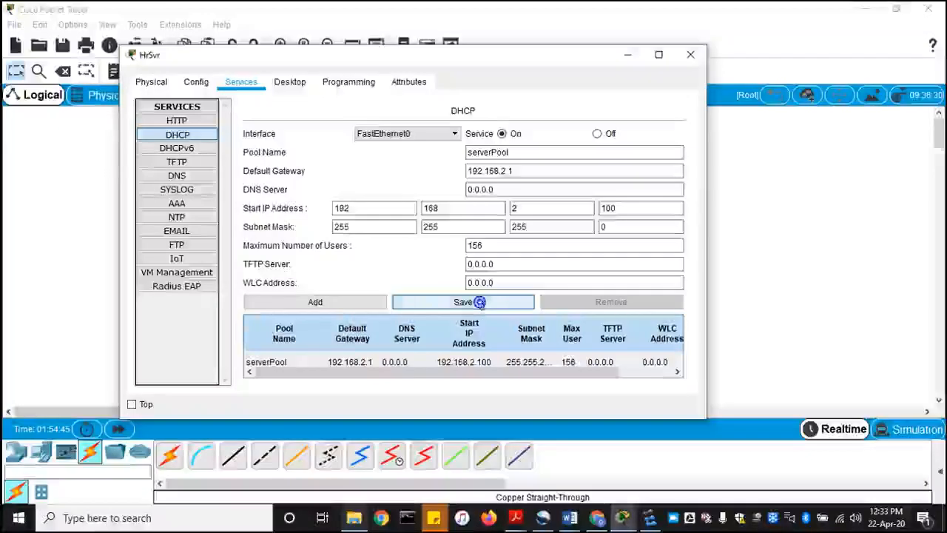
Close HrSvr's window, reopen its DHCP service to check the saved serverPool settings, and close it again.
{"action": "left_click", "coordinate": [692, 58]}
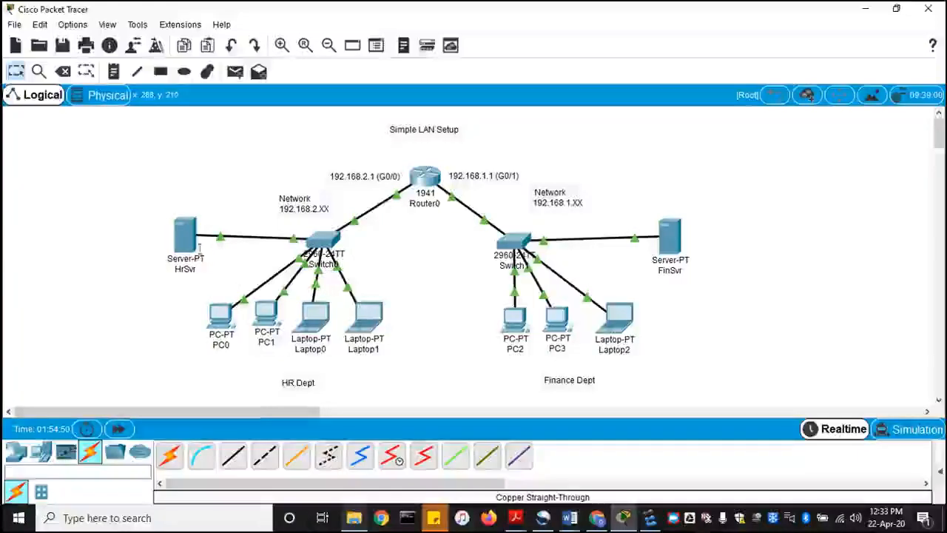
{"action": "left_click", "coordinate": [191, 242]}
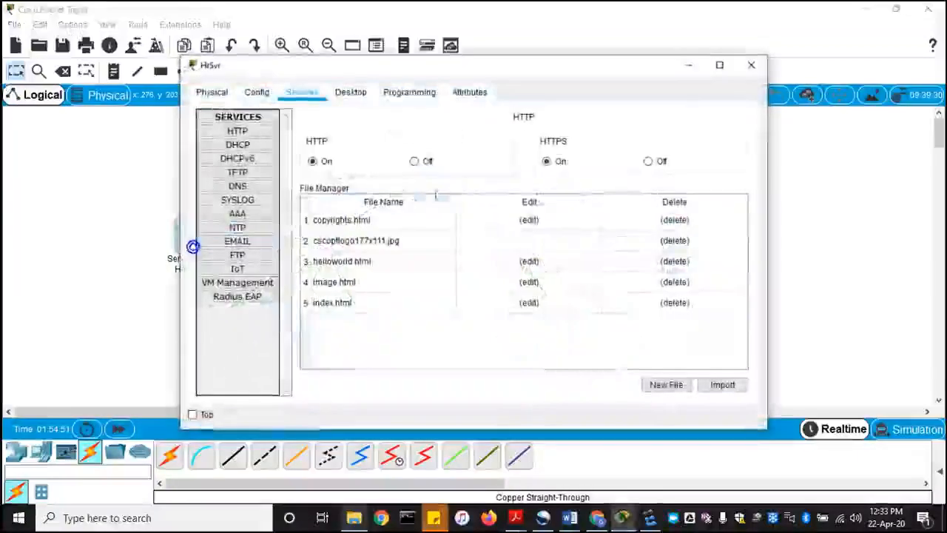
{"action": "left_click", "coordinate": [259, 144]}
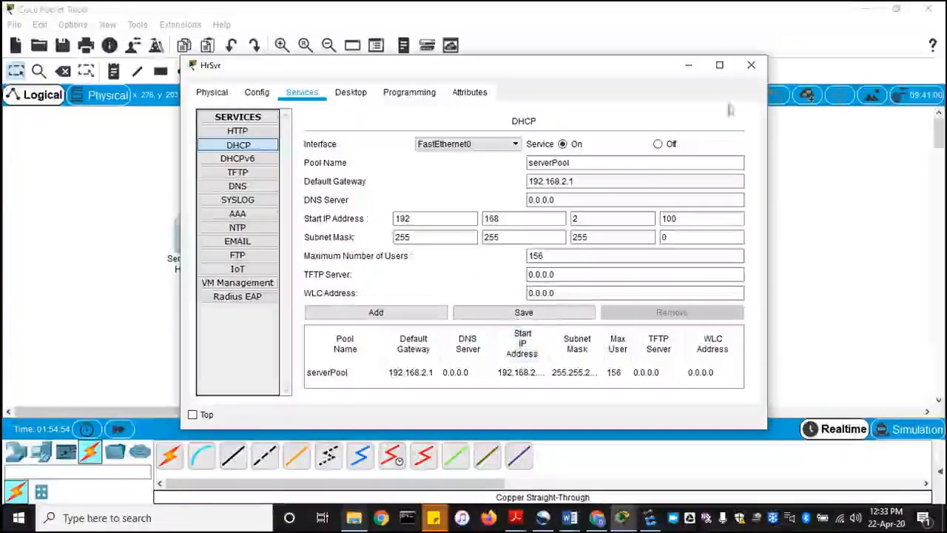
{"action": "left_click", "coordinate": [751, 64]}
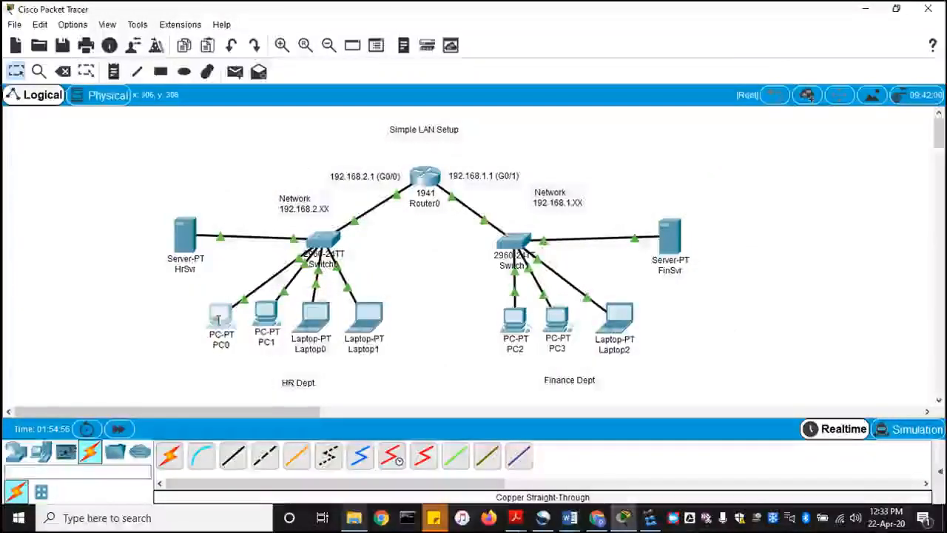
Switch PC0's IPv4 configuration from static to DHCP and close its window.
{"action": "left_click", "coordinate": [220, 316]}
{"action": "left_click", "coordinate": [281, 151]}
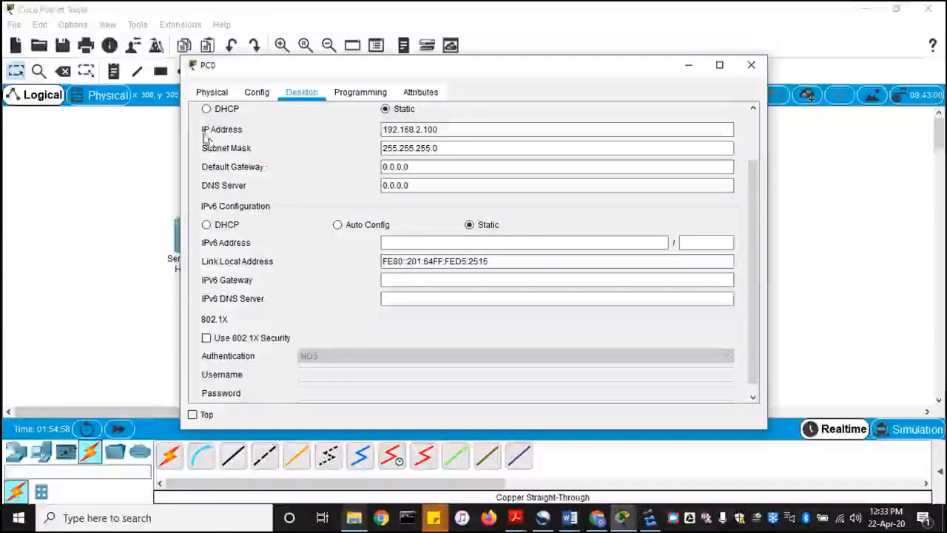
{"action": "left_click", "coordinate": [206, 108]}
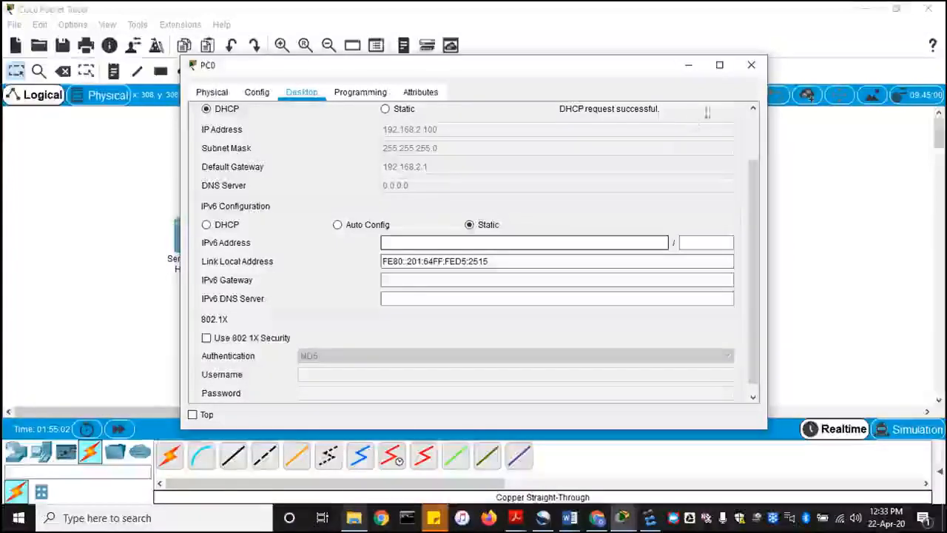
{"action": "left_click", "coordinate": [752, 65]}
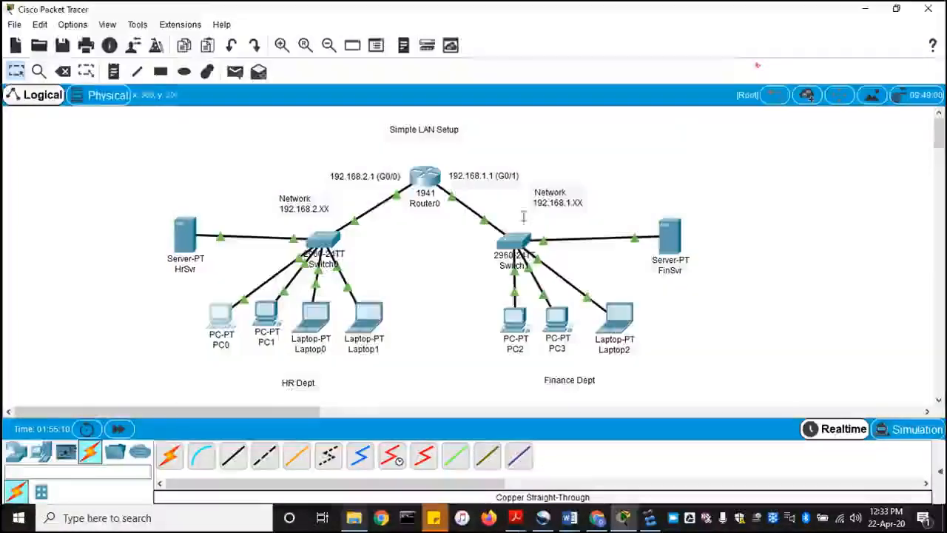
Switch PC1's IPv4 configuration from static to DHCP and close its window.
{"action": "left_click", "coordinate": [268, 314]}
{"action": "left_click", "coordinate": [268, 171]}
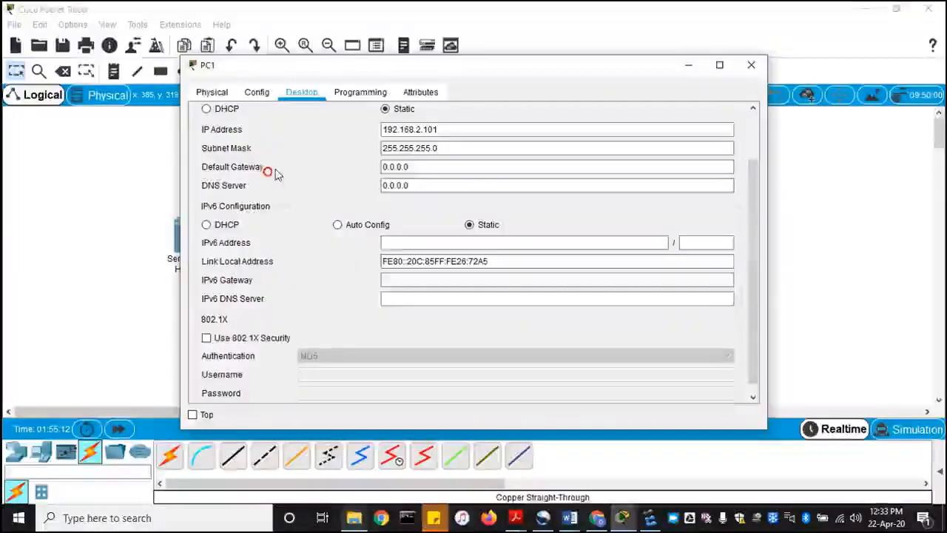
{"action": "left_click", "coordinate": [207, 109]}
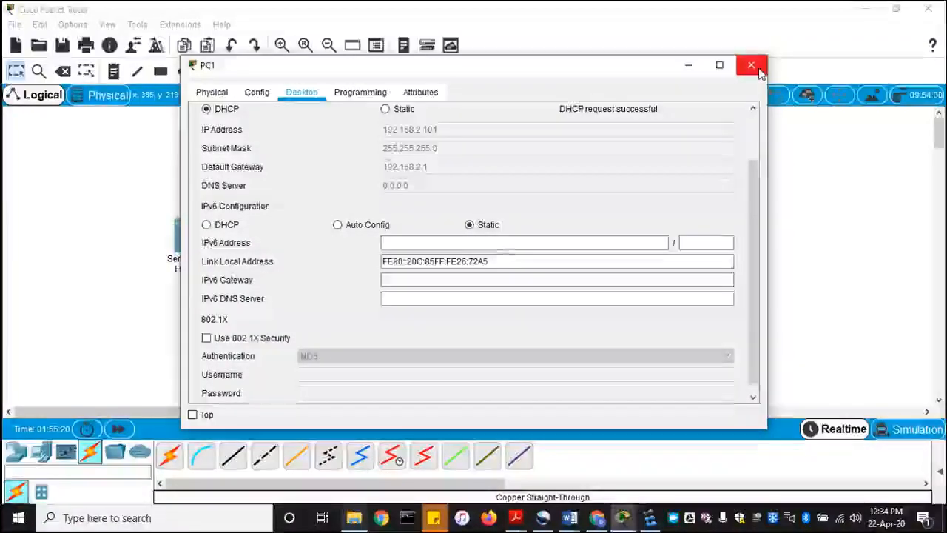
{"action": "left_click", "coordinate": [752, 66]}
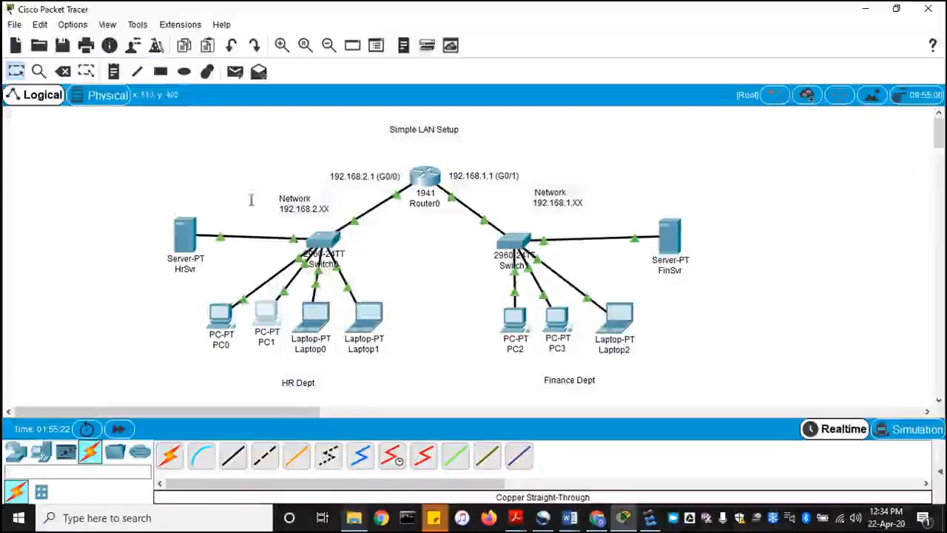
Switch Laptop0's IPv4 configuration from static to DHCP and close its window.
{"action": "mouse_move", "coordinate": [363, 318]}
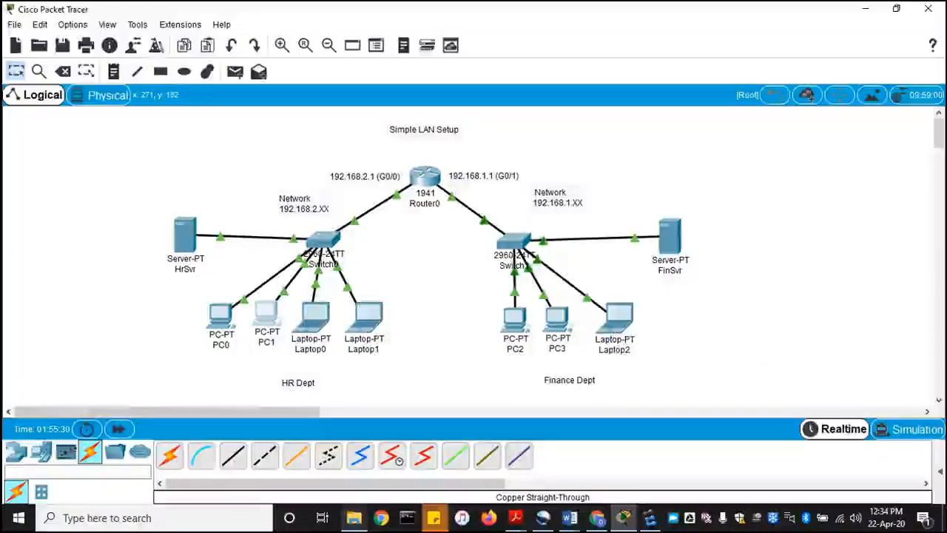
{"action": "mouse_move", "coordinate": [190, 231]}
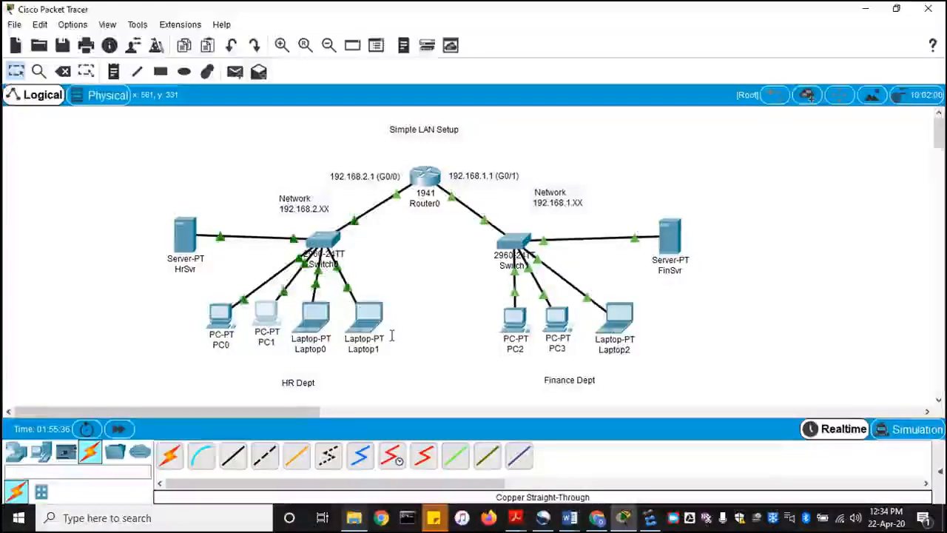
{"action": "left_click", "coordinate": [311, 316]}
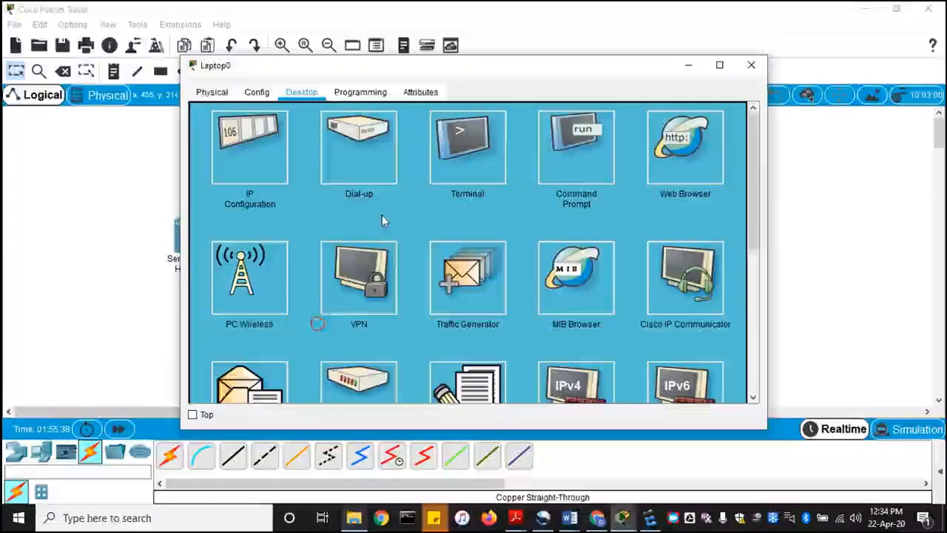
{"action": "left_click", "coordinate": [271, 177]}
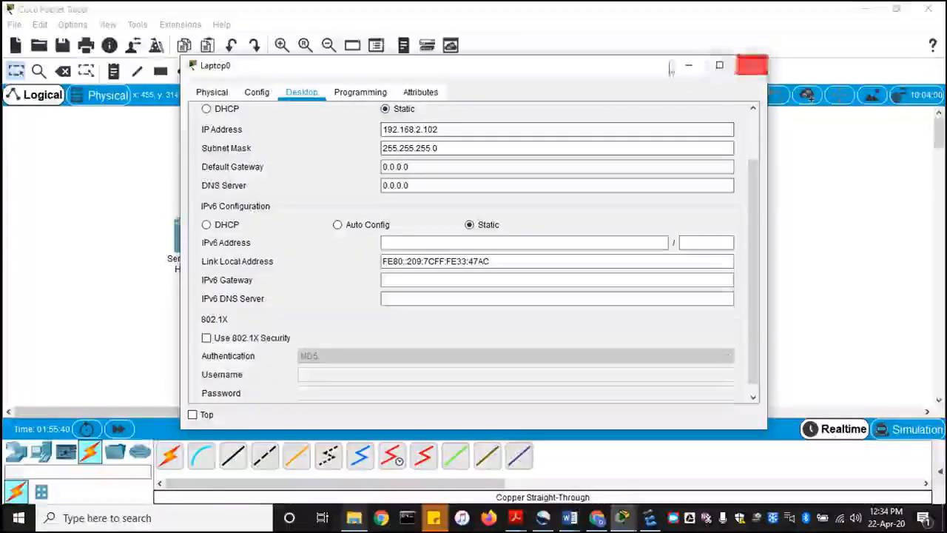
{"action": "left_click", "coordinate": [207, 109]}
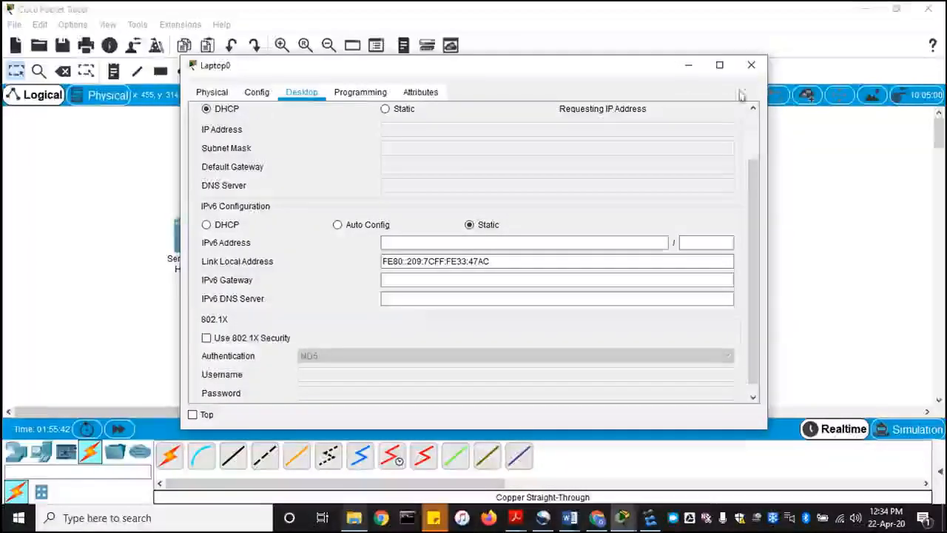
{"action": "left_click", "coordinate": [751, 65]}
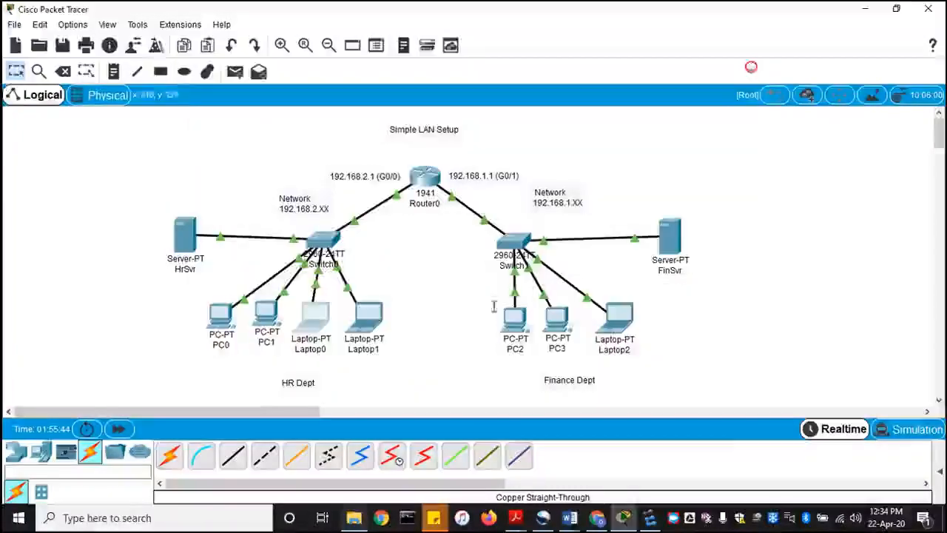
Switch Laptop1's IPv4 configuration from static to DHCP and close its window.
{"action": "left_click", "coordinate": [365, 314]}
{"action": "left_click", "coordinate": [252, 149]}
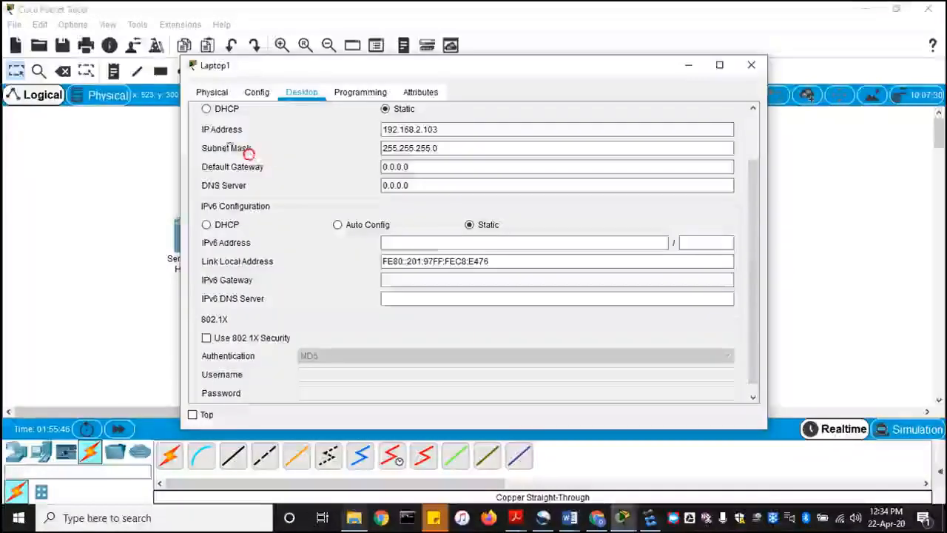
{"action": "left_click", "coordinate": [207, 109]}
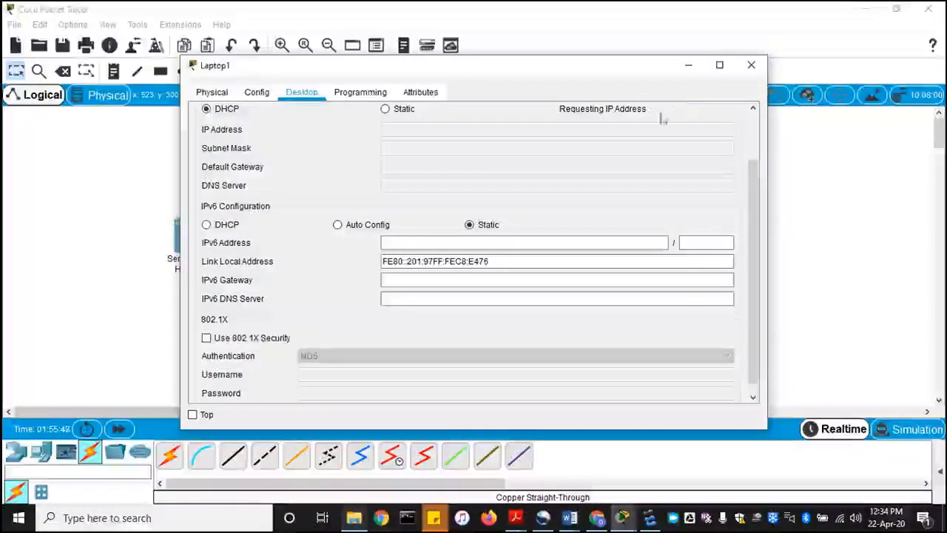
{"action": "left_click", "coordinate": [751, 65]}
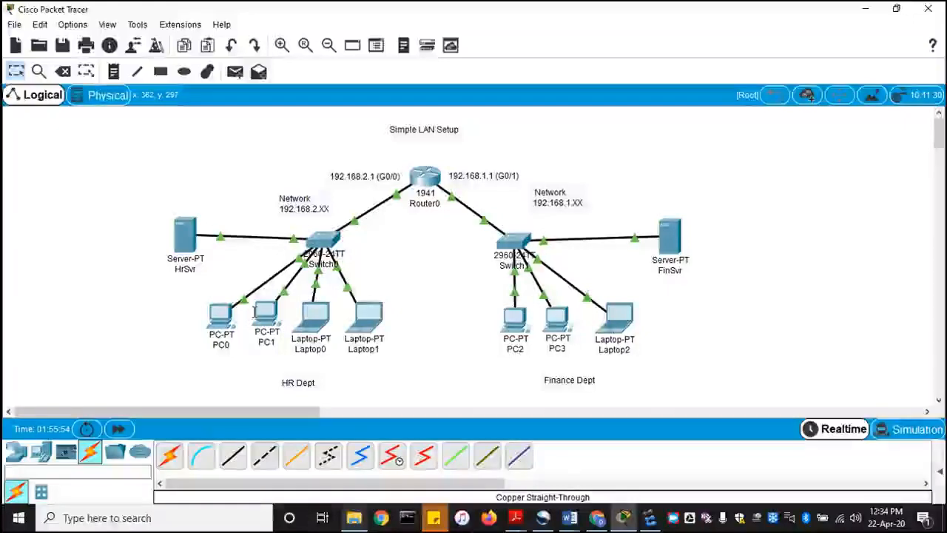
Ping the router's Finance-side address 192.168.1.1 from PC2's command prompt.
{"action": "mouse_move", "coordinate": [254, 311]}
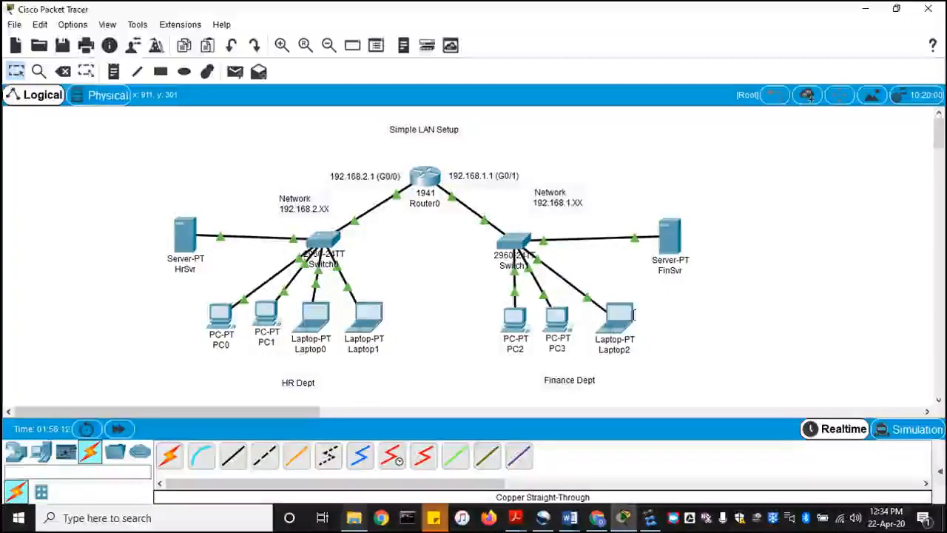
{"action": "mouse_move", "coordinate": [633, 315]}
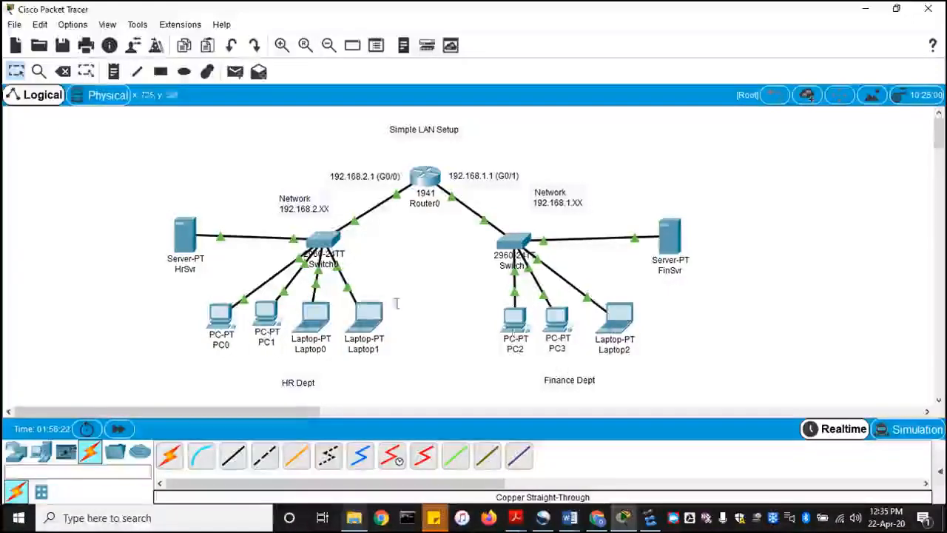
{"action": "left_click", "coordinate": [516, 318]}
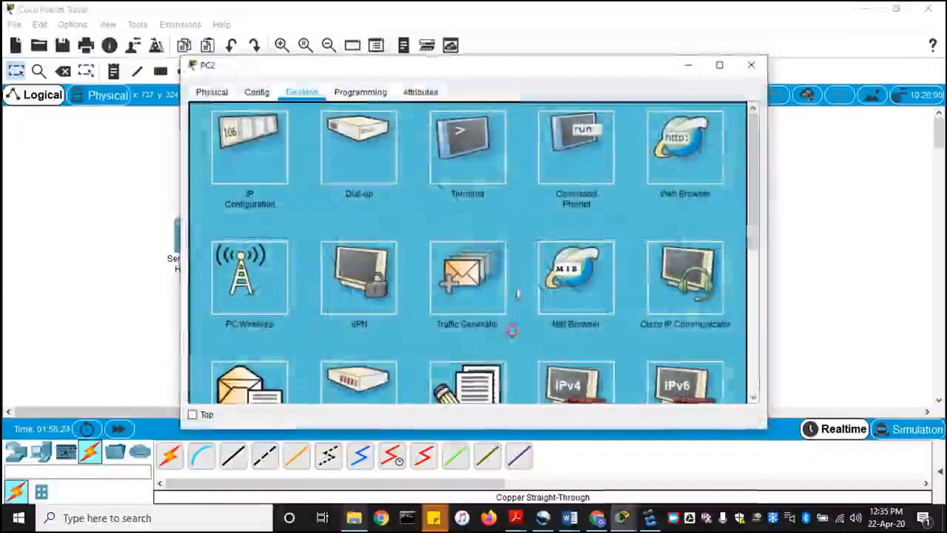
{"action": "left_click", "coordinate": [582, 165]}
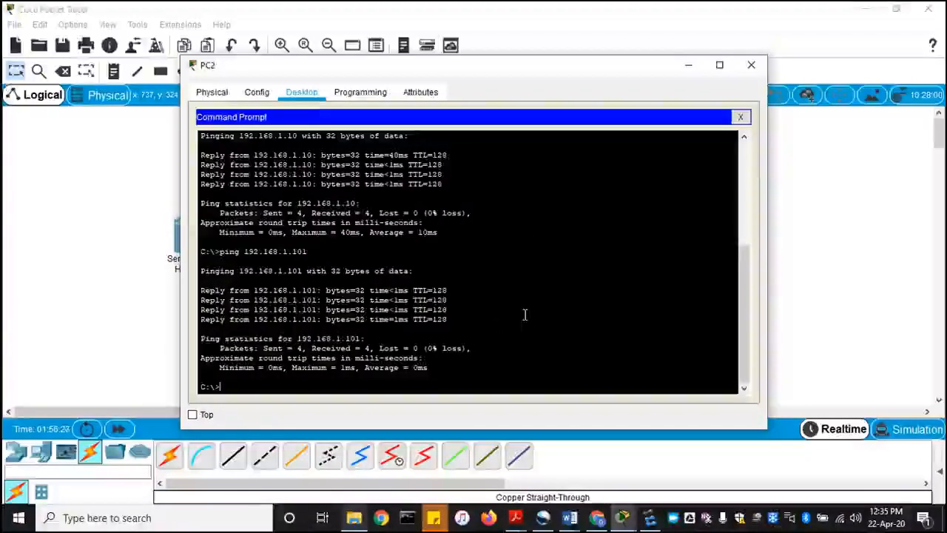
{"action": "type", "text": "ping 1"}
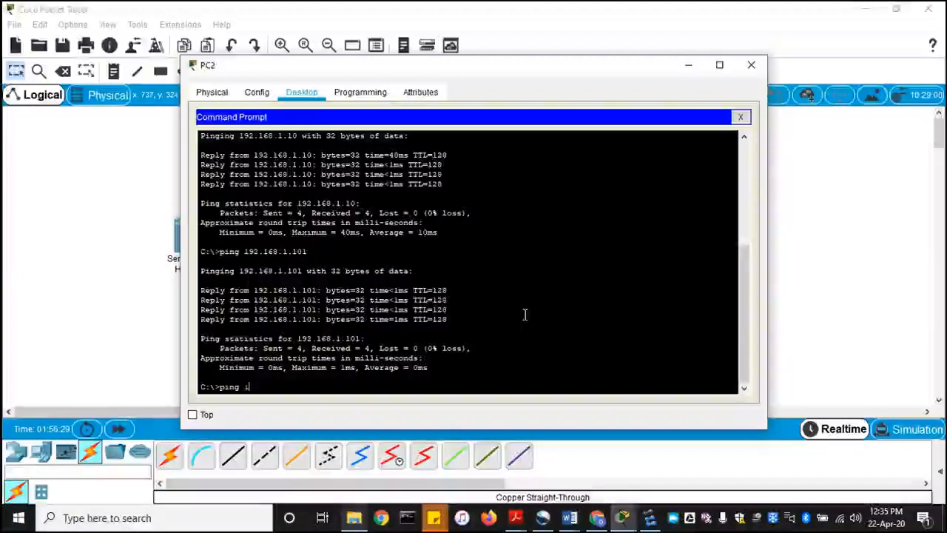
{"action": "type", "text": "92.168"}
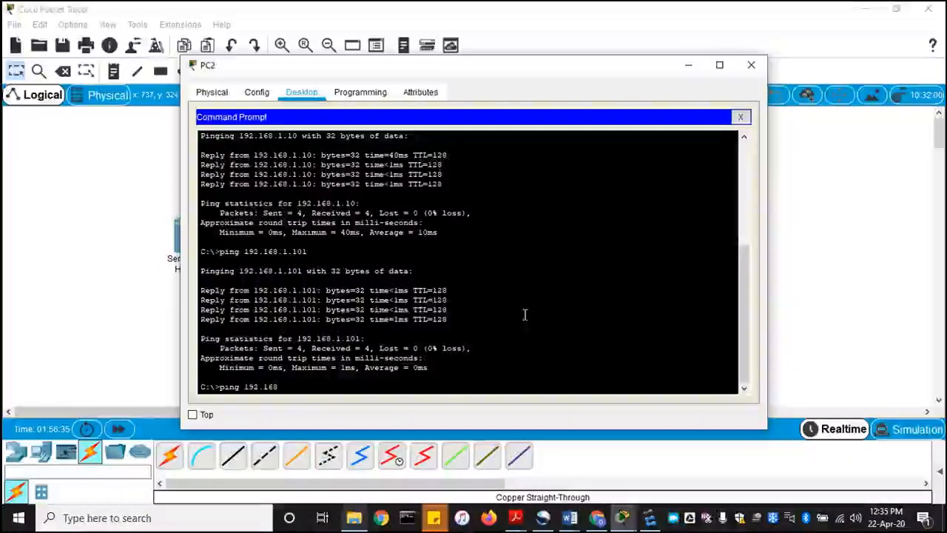
{"action": "type", "text": "."}
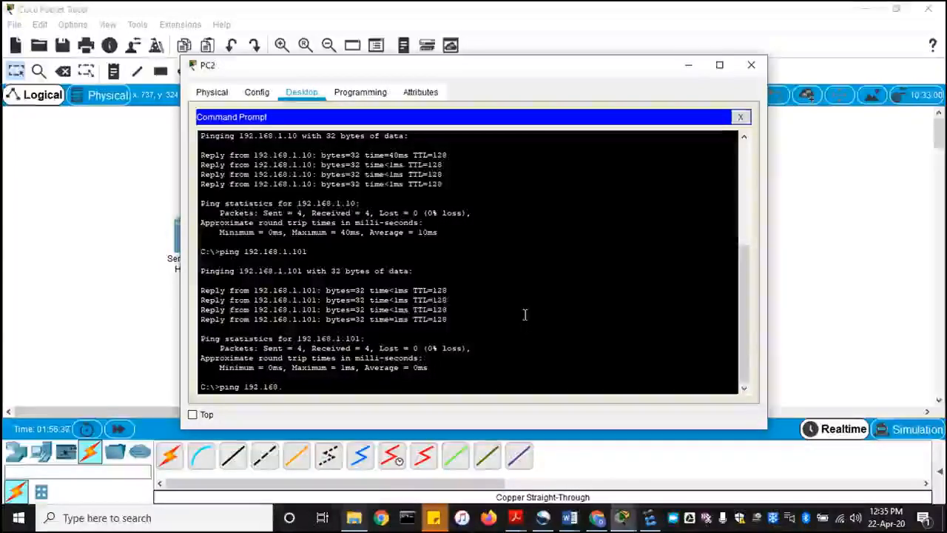
{"action": "type", "text": "1.1"}
{"action": "key", "text": "Return"}
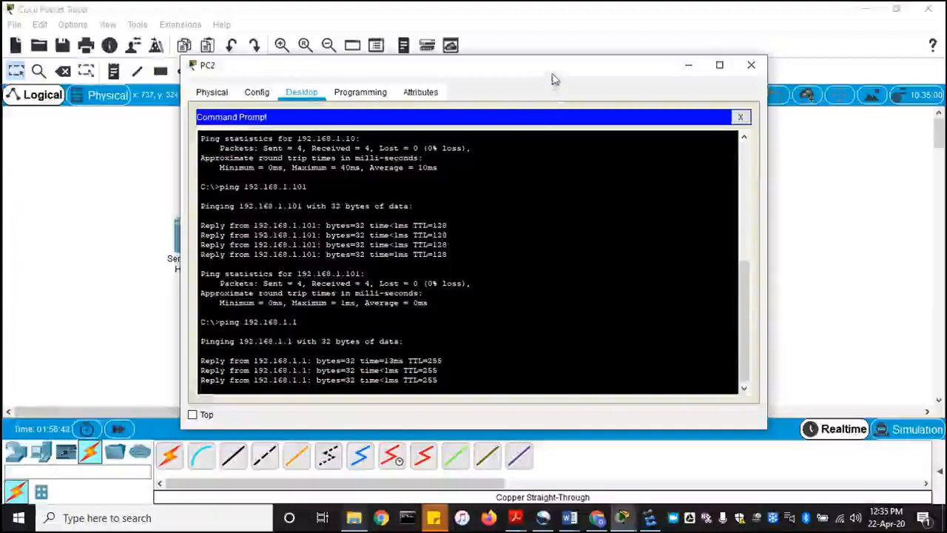
Move PC2's window aside to examine the router's interface address labels in the topology, and bring the window back.
{"action": "left_click_drag", "start_coordinate": [555, 68], "coordinate": [729, 311]}
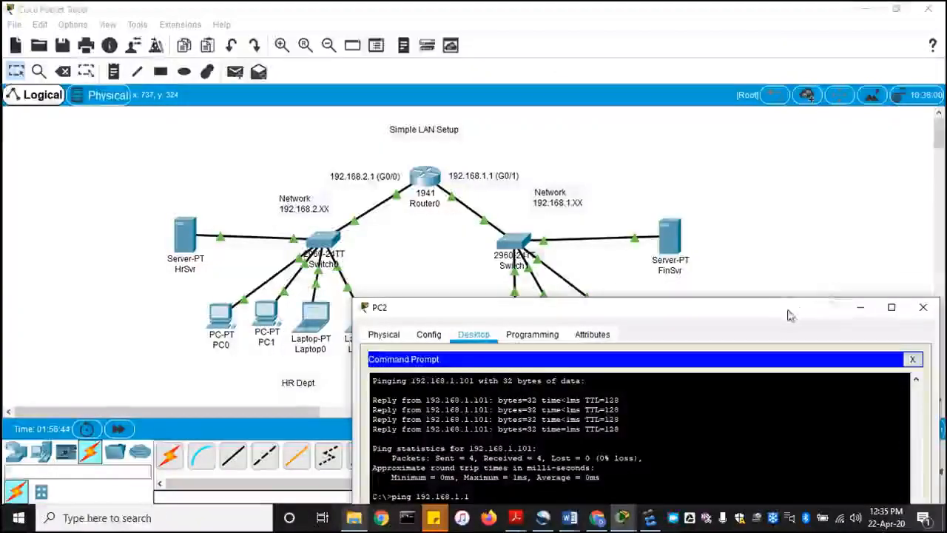
{"action": "left_click_drag", "start_coordinate": [789, 313], "coordinate": [224, 283]}
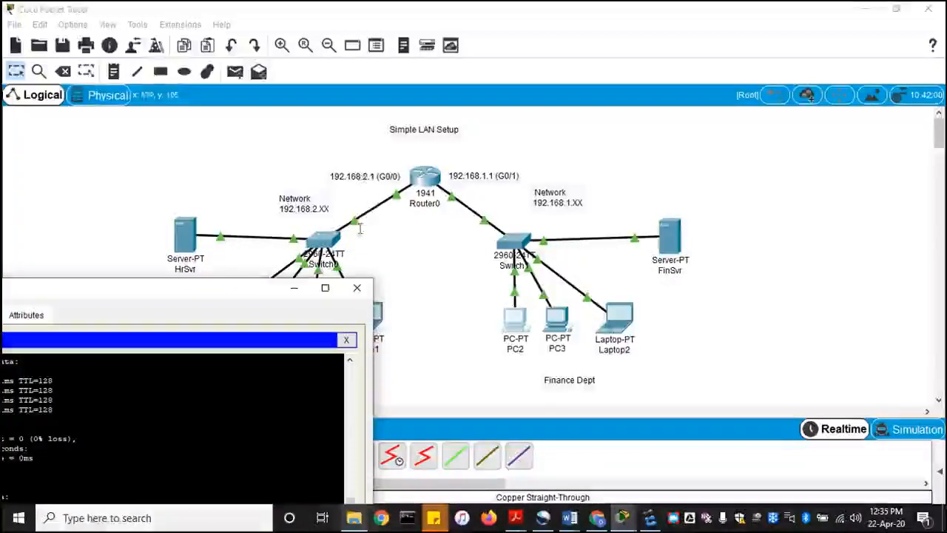
{"action": "left_click", "coordinate": [221, 294]}
{"action": "left_click_drag", "start_coordinate": [694, 116], "coordinate": [694, 116]}
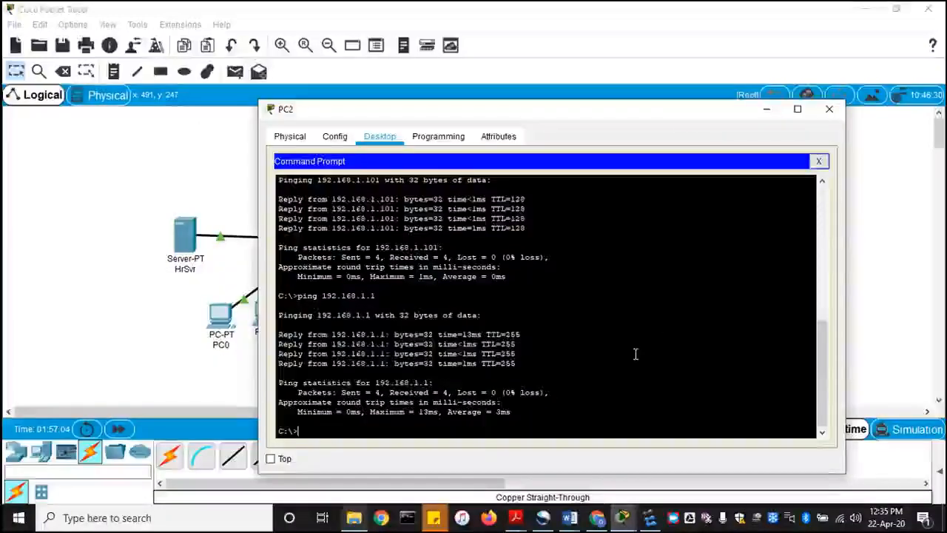
Ping the router's HR-side address 192.168.2.1 from PC2's command prompt and close PC2's window.
{"action": "key", "text": "Up"}
{"action": "key", "text": "Left"}
{"action": "key", "text": "Left"}
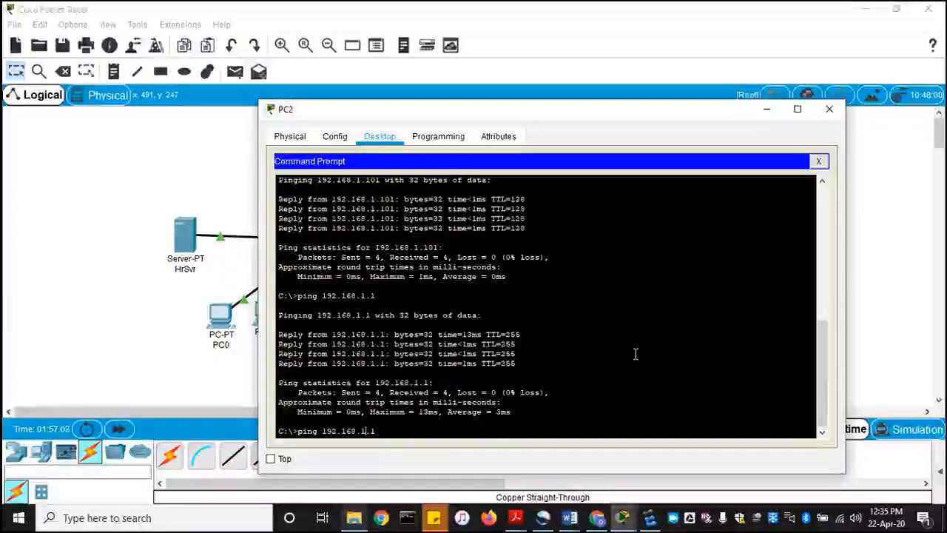
{"action": "key", "text": "BackSpace"}
{"action": "type", "text": "2"}
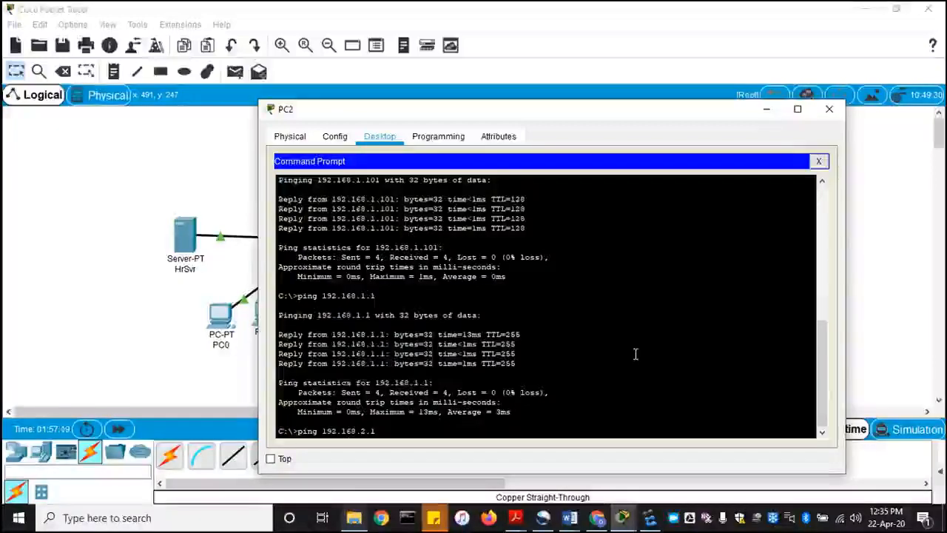
{"action": "key", "text": "Return"}
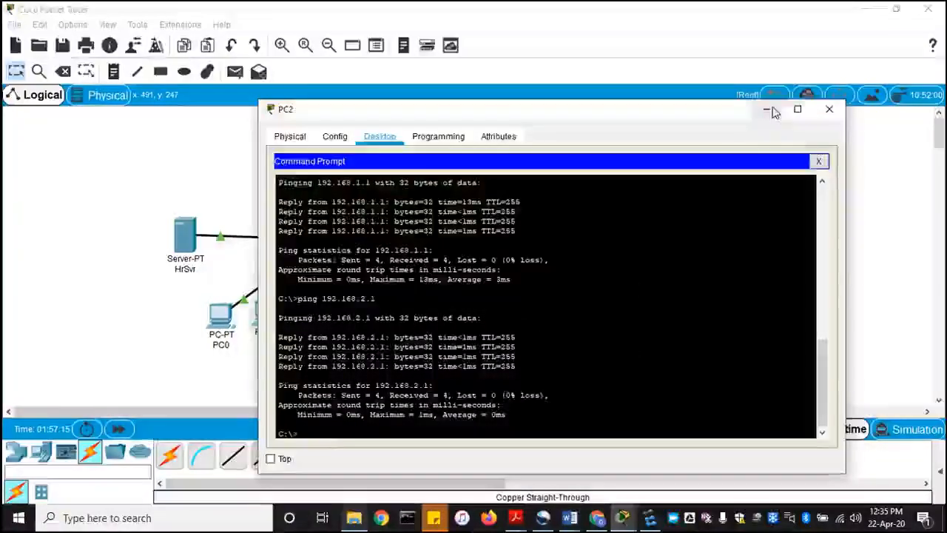
{"action": "left_click", "coordinate": [830, 109]}
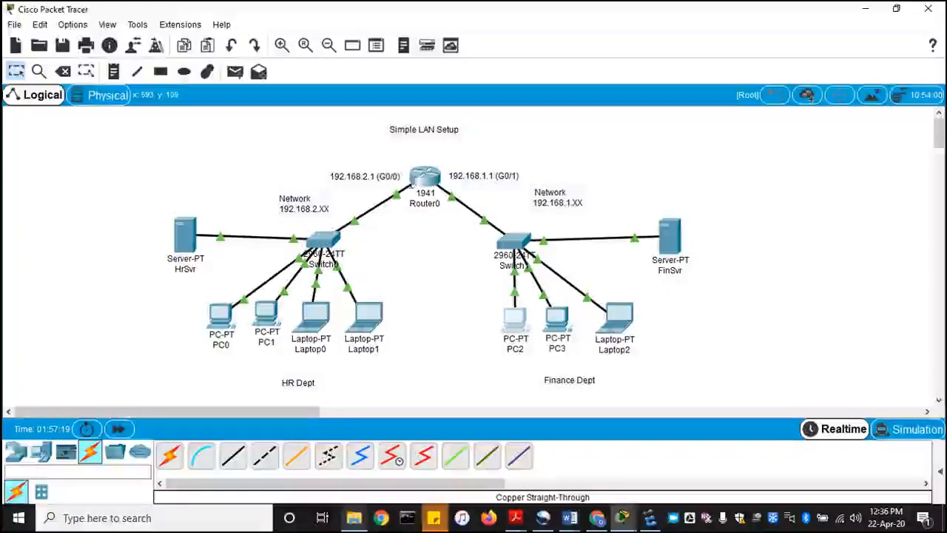
{"action": "mouse_move", "coordinate": [426, 176]}
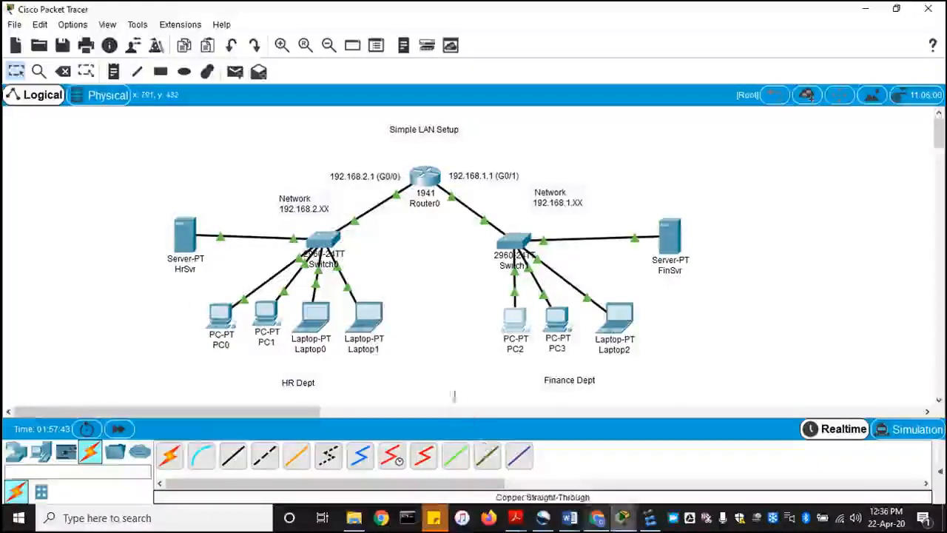
Reopen PC2 and repeat the ping to the router's HR-side address 192.168.2.1 from its command prompt.
{"action": "left_click", "coordinate": [517, 318]}
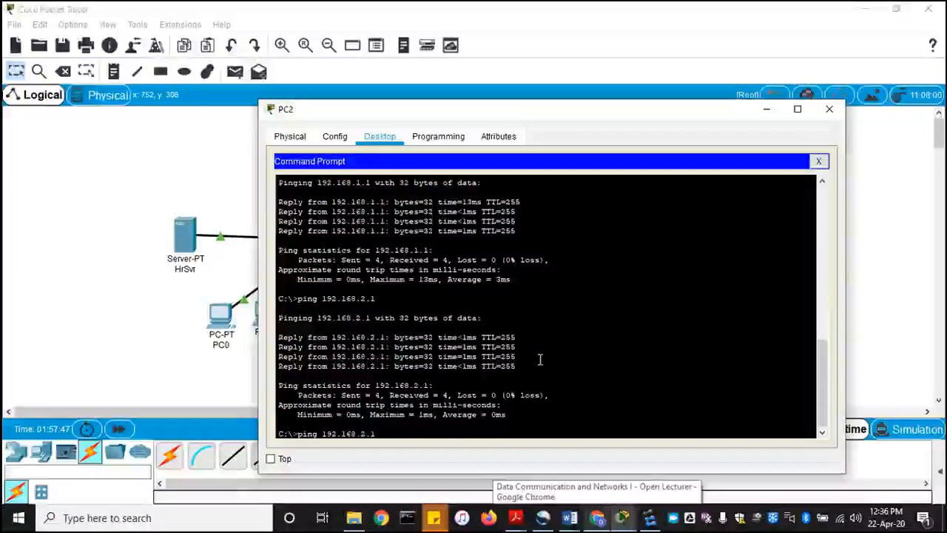
{"action": "key", "text": "Return"}
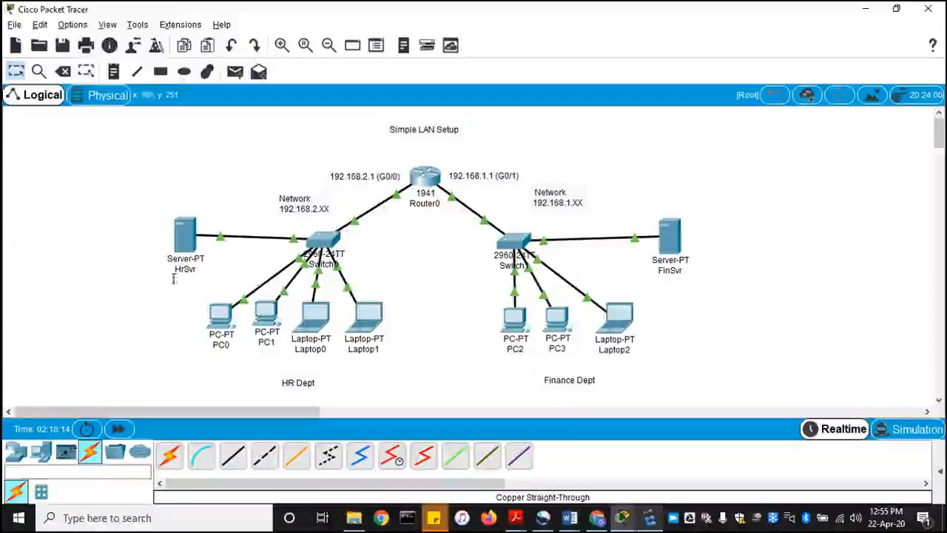
Try to set HrSvr's default gateway to 1921.68.2.1 in its IP configuration and close the server's window.
{"action": "left_click", "coordinate": [185, 238]}
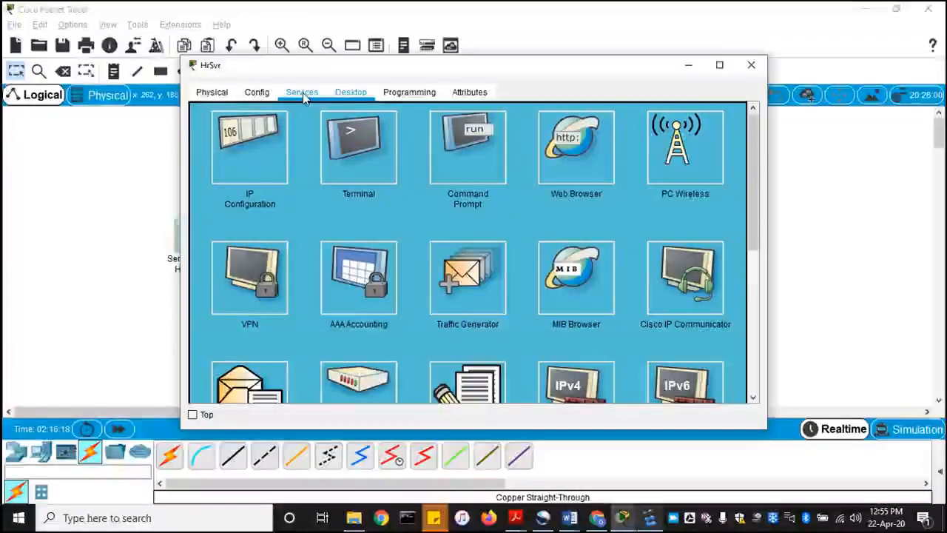
{"action": "left_click", "coordinate": [250, 151]}
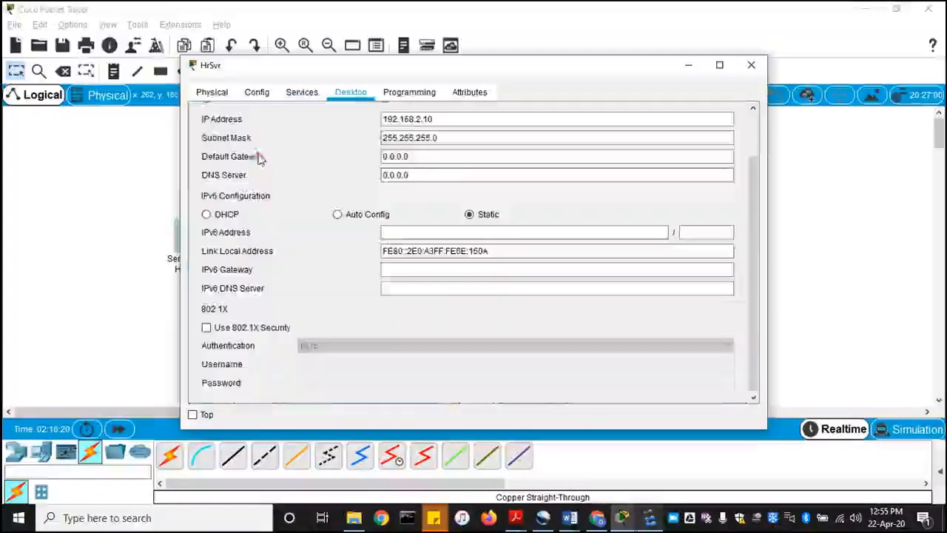
{"action": "left_click", "coordinate": [427, 156]}
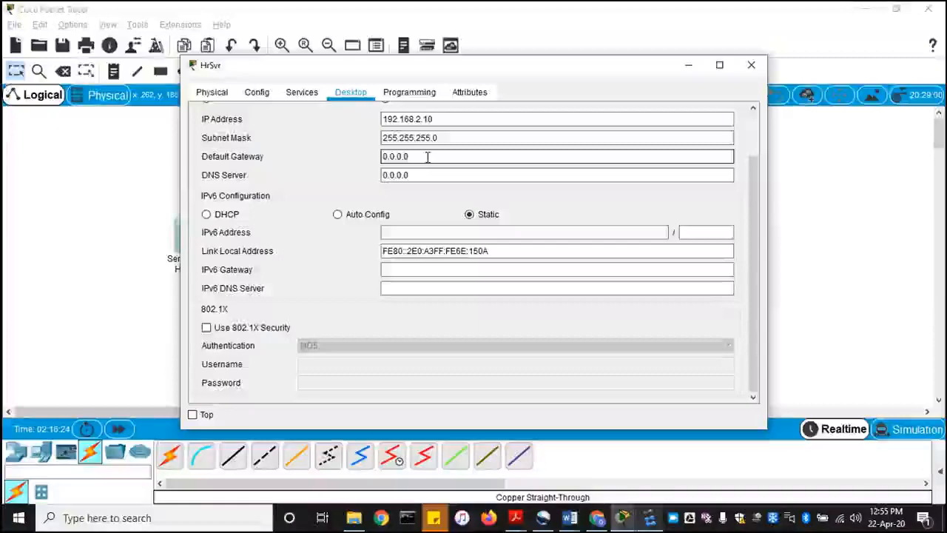
{"action": "left_click_drag", "start_coordinate": [424, 156], "coordinate": [324, 159]}
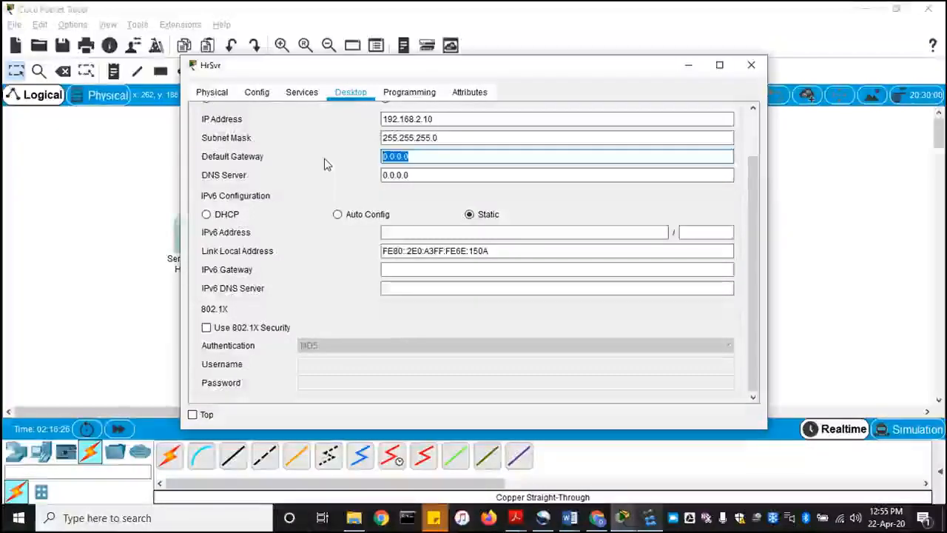
{"action": "type", "text": "19"}
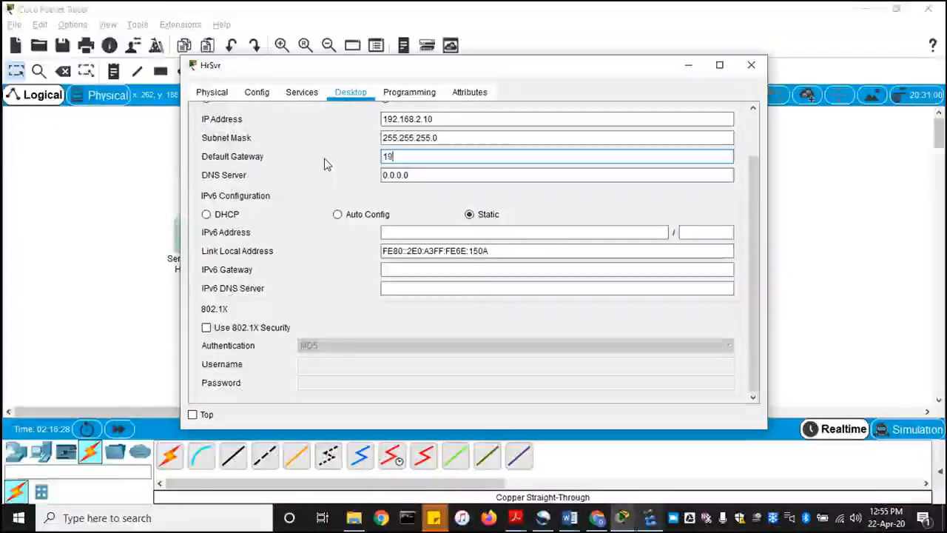
{"action": "type", "text": "21.68"}
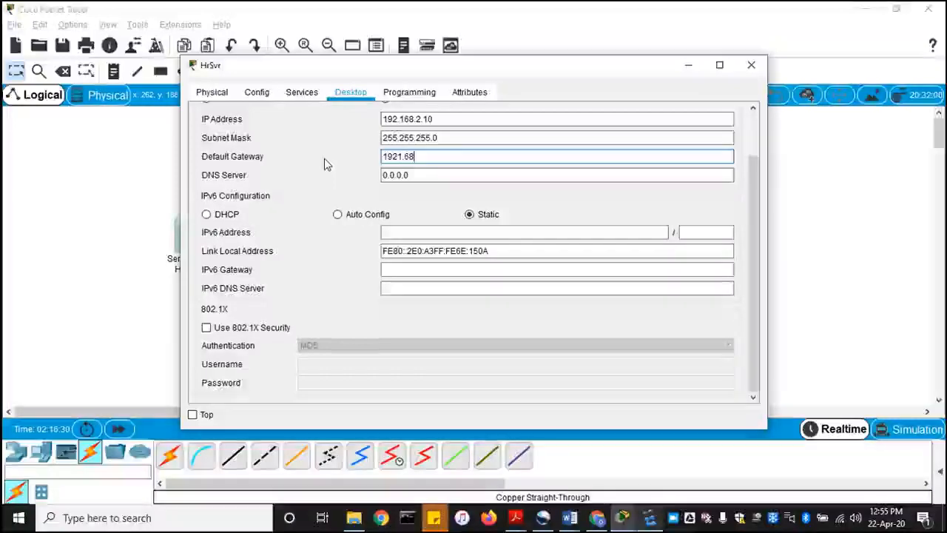
{"action": "type", "text": ".2.1"}
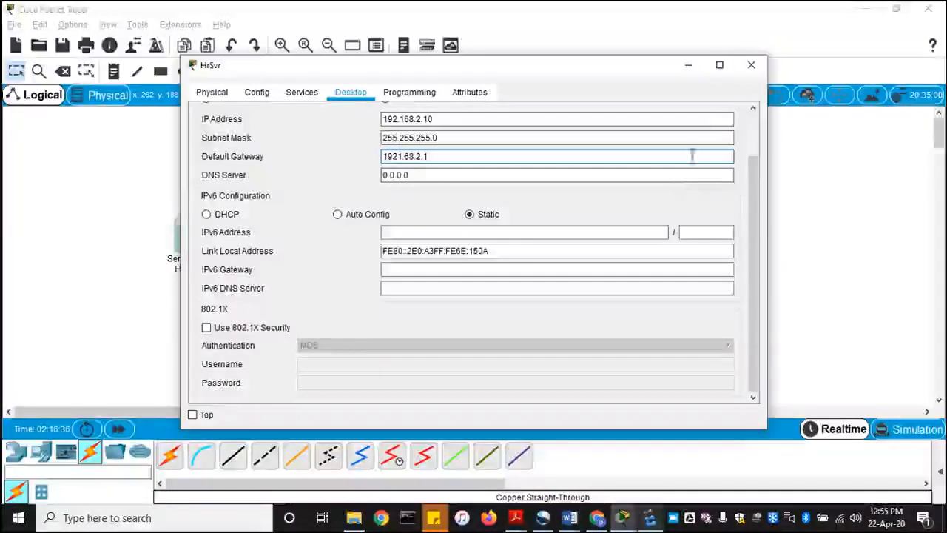
{"action": "left_click", "coordinate": [762, 72]}
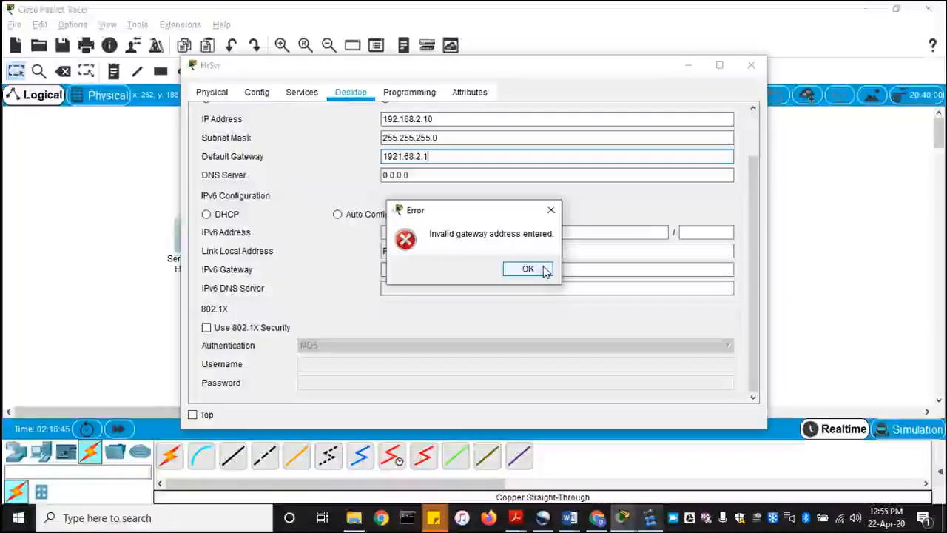
{"action": "left_click", "coordinate": [546, 270]}
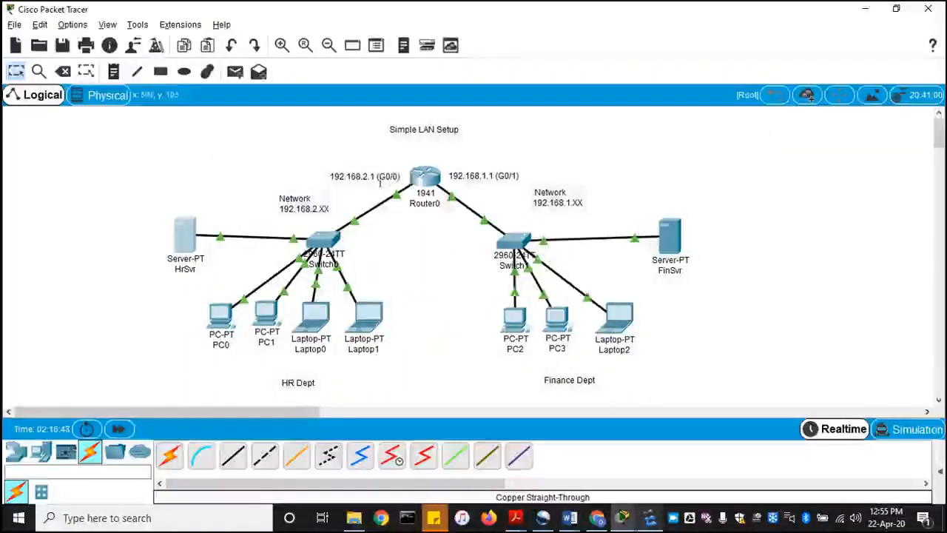
Set HrSvr's default gateway to 192.168.2.1 in its IP configuration and close the server's window.
{"action": "left_click", "coordinate": [185, 235]}
{"action": "left_click", "coordinate": [250, 145]}
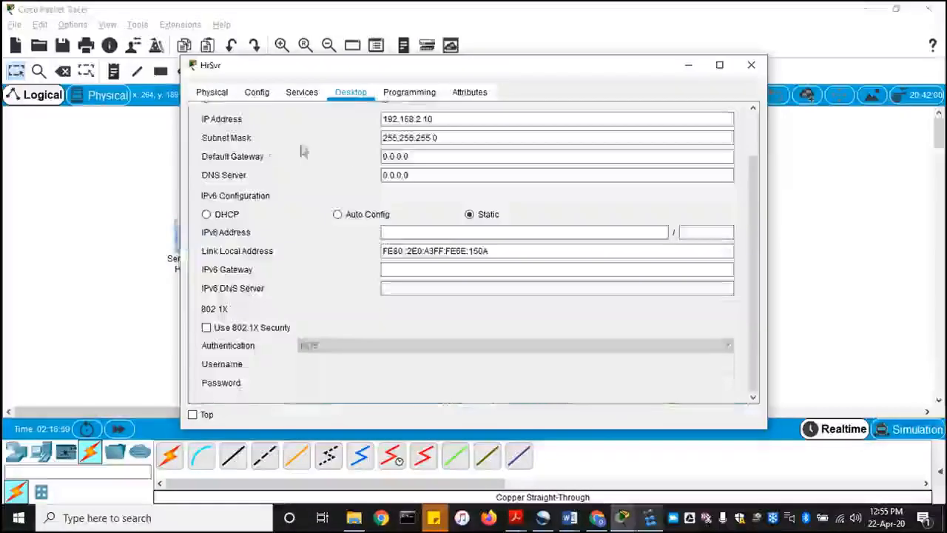
{"action": "triple_click", "coordinate": [417, 157]}
{"action": "type", "text": "192"}
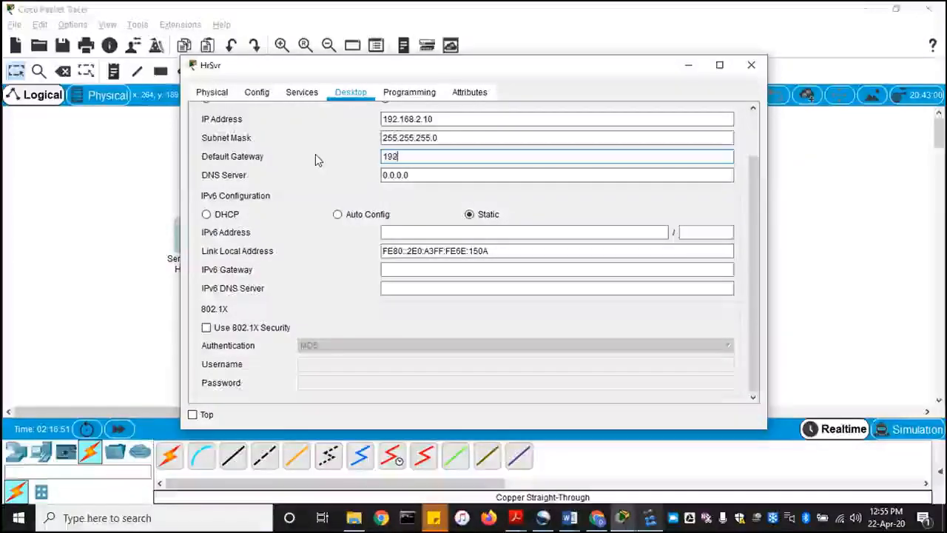
{"action": "type", "text": ".1"}
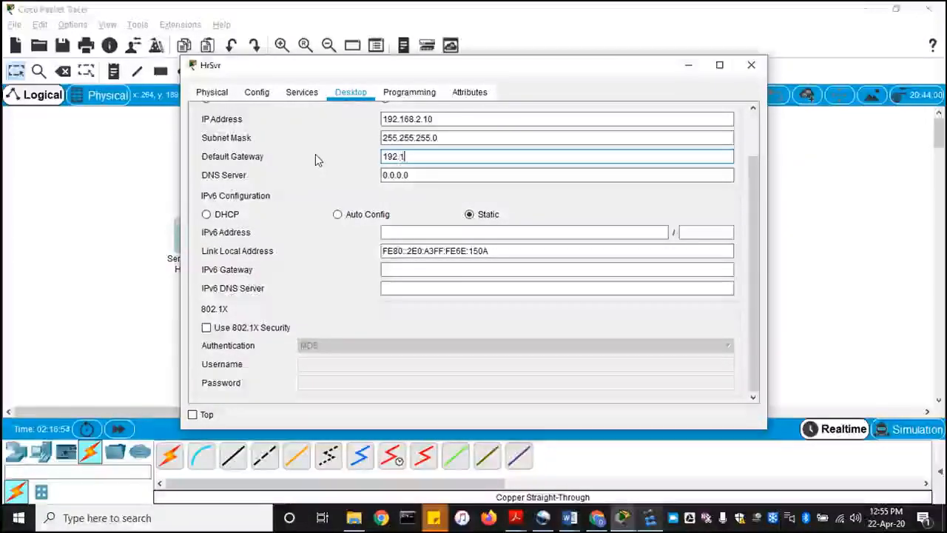
{"action": "type", "text": "68"}
{"action": "type", "text": "."}
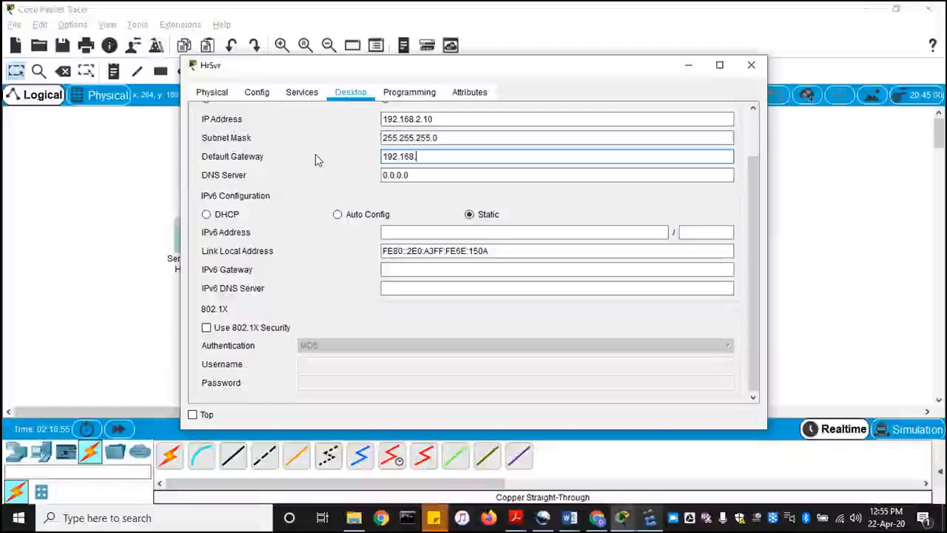
{"action": "type", "text": "2.1"}
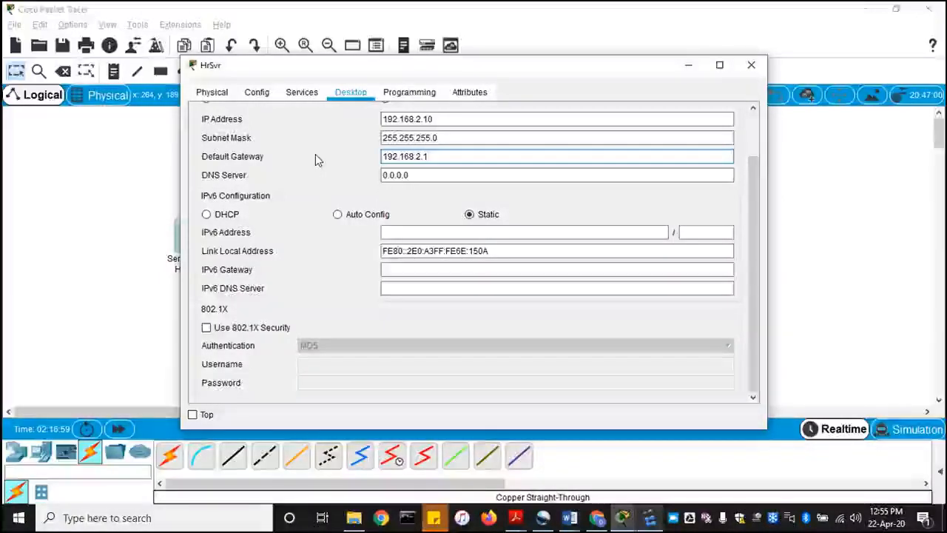
{"action": "left_click", "coordinate": [758, 73]}
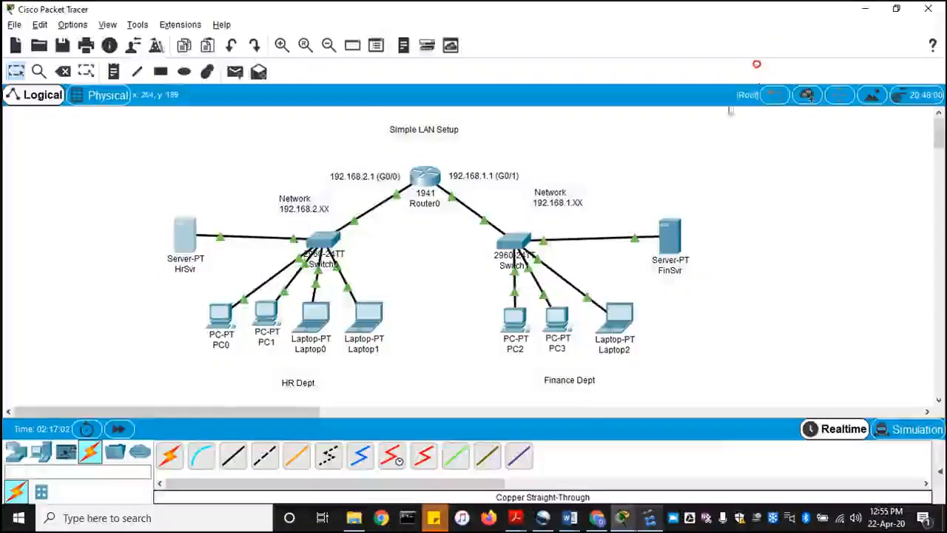
Set FinSvr's default gateway to 192.168.1.1 in its IP configuration and close the server's window.
{"action": "left_click", "coordinate": [670, 237]}
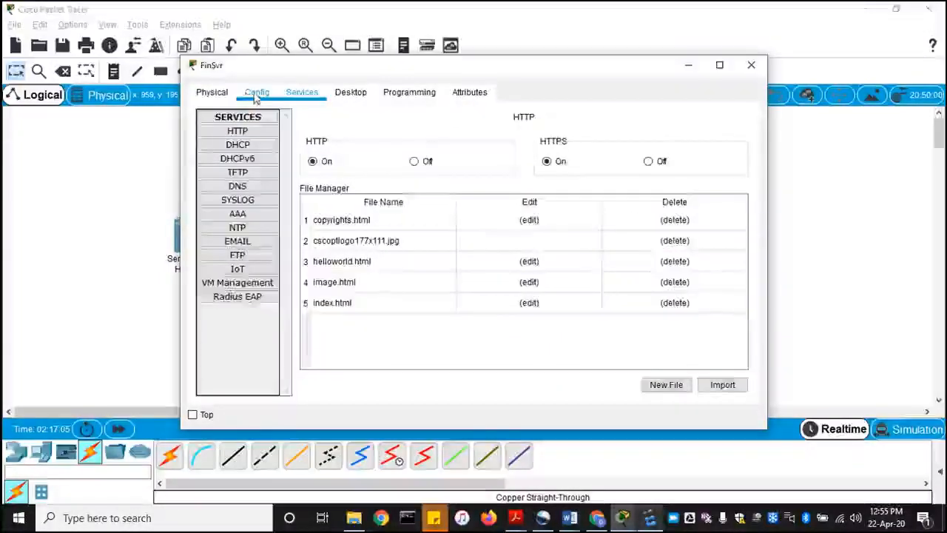
{"action": "left_click", "coordinate": [256, 93]}
{"action": "left_click", "coordinate": [351, 92]}
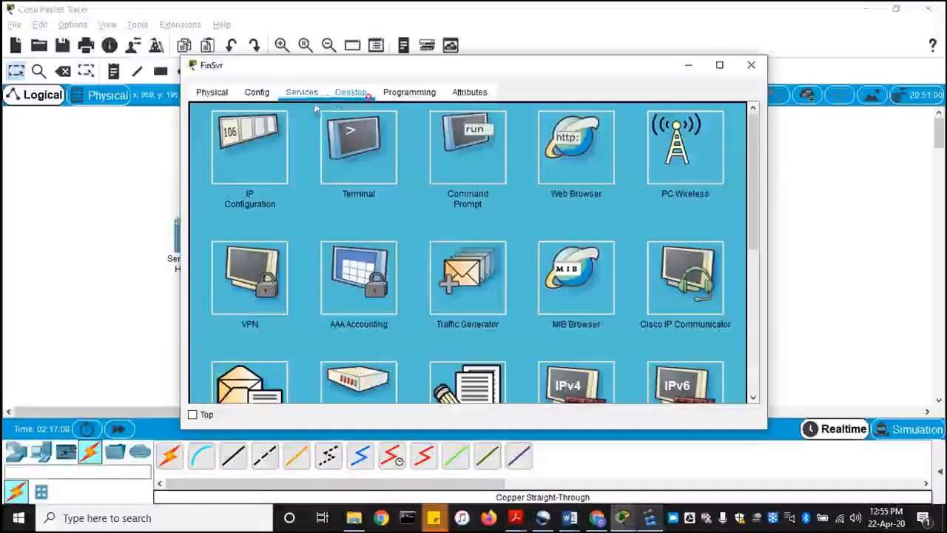
{"action": "left_click", "coordinate": [265, 155]}
{"action": "left_click_drag", "start_coordinate": [440, 157], "coordinate": [365, 156]}
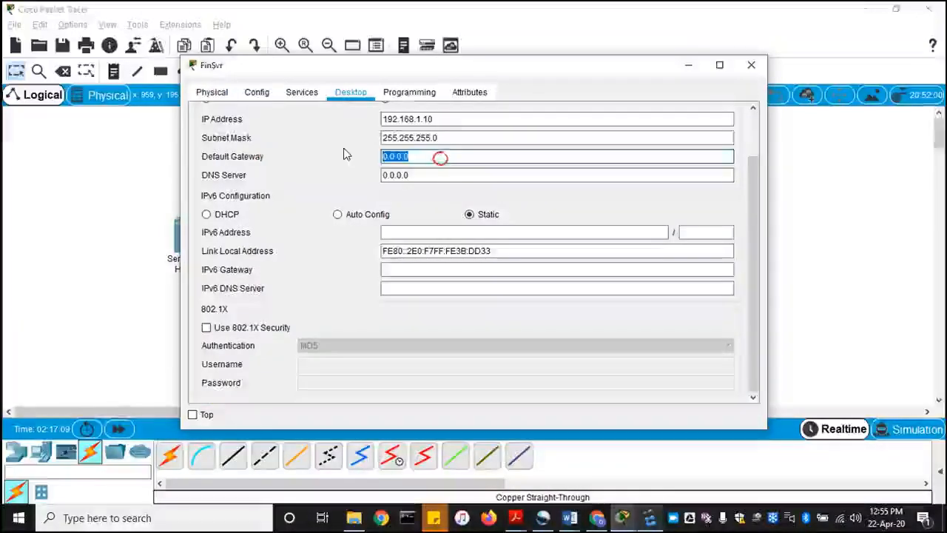
{"action": "type", "text": "192.168"}
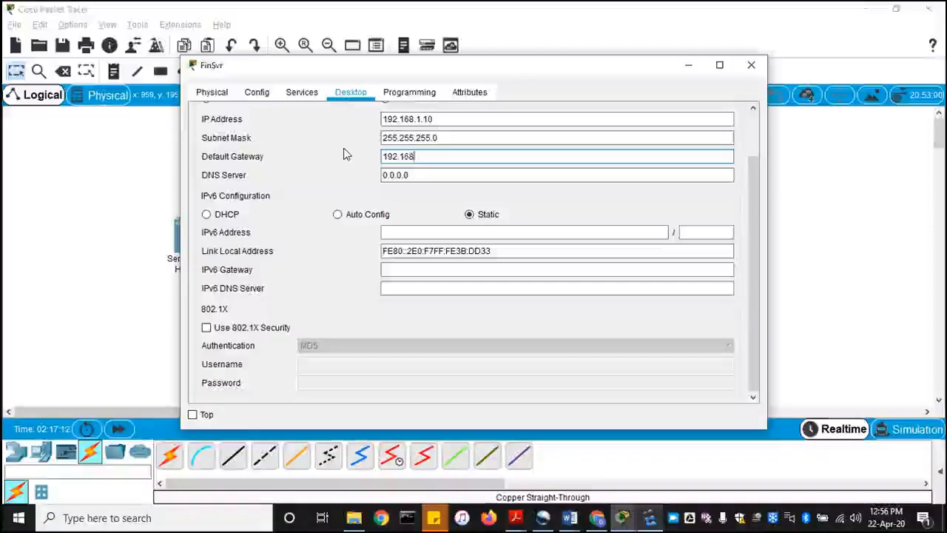
{"action": "type", "text": ".1.1"}
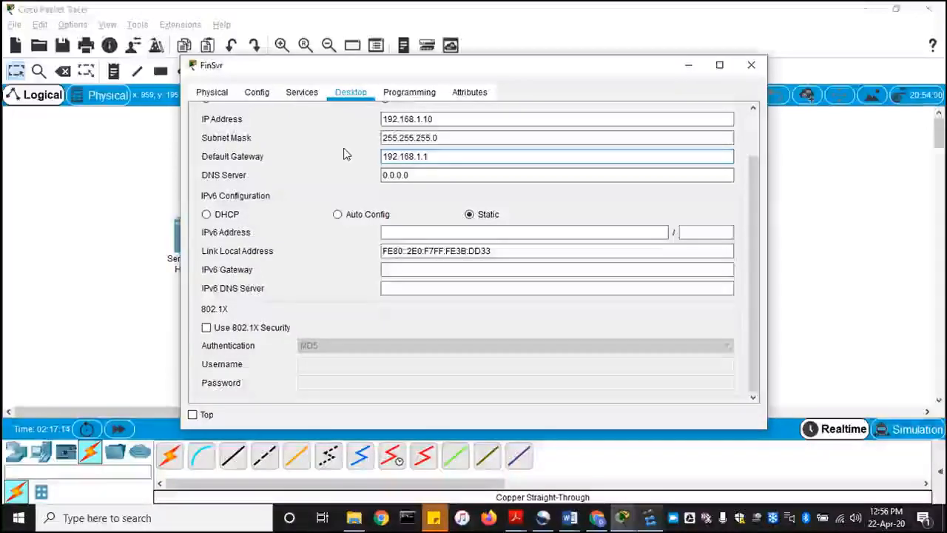
{"action": "left_click", "coordinate": [751, 65]}
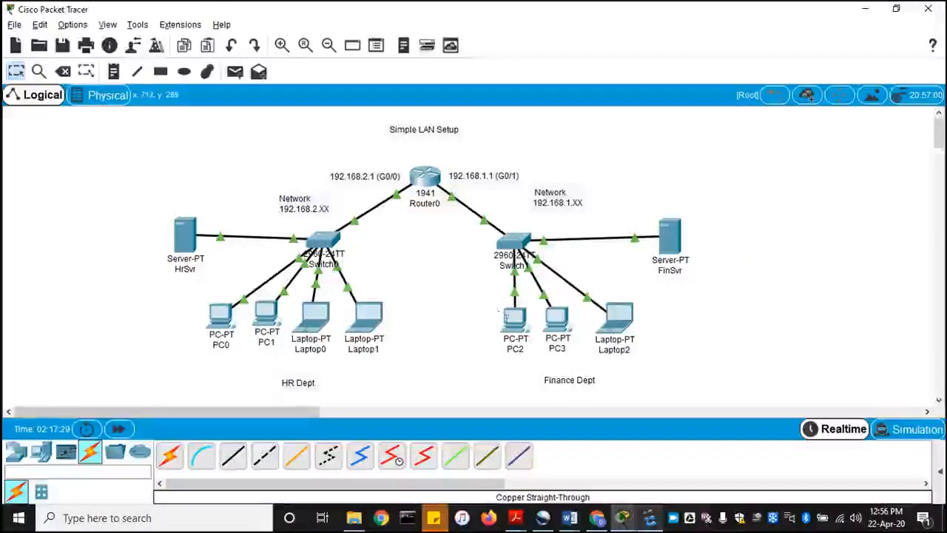
Open PC2 and try to clear its command prompt output with the clear and cls commands.
{"action": "left_click", "coordinate": [509, 320]}
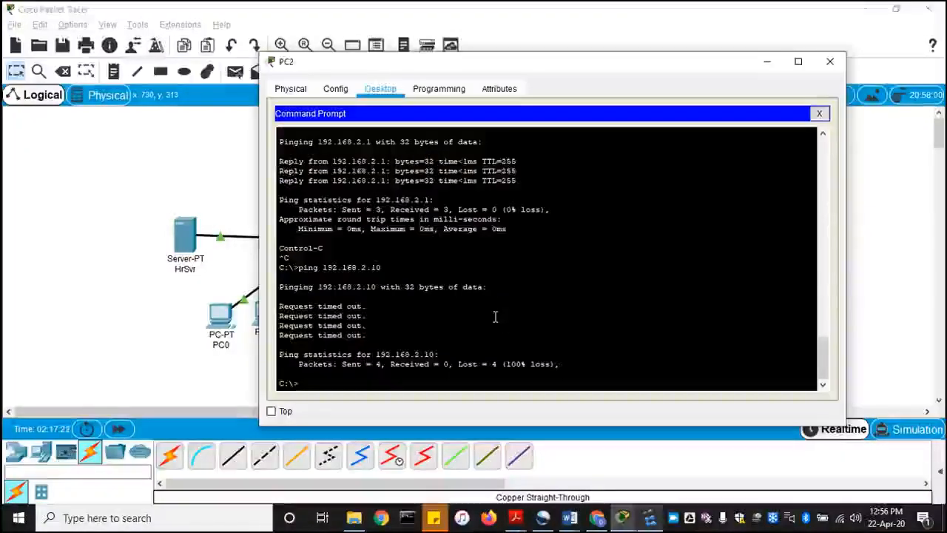
{"action": "type", "text": "clear"}
{"action": "key", "text": "Return"}
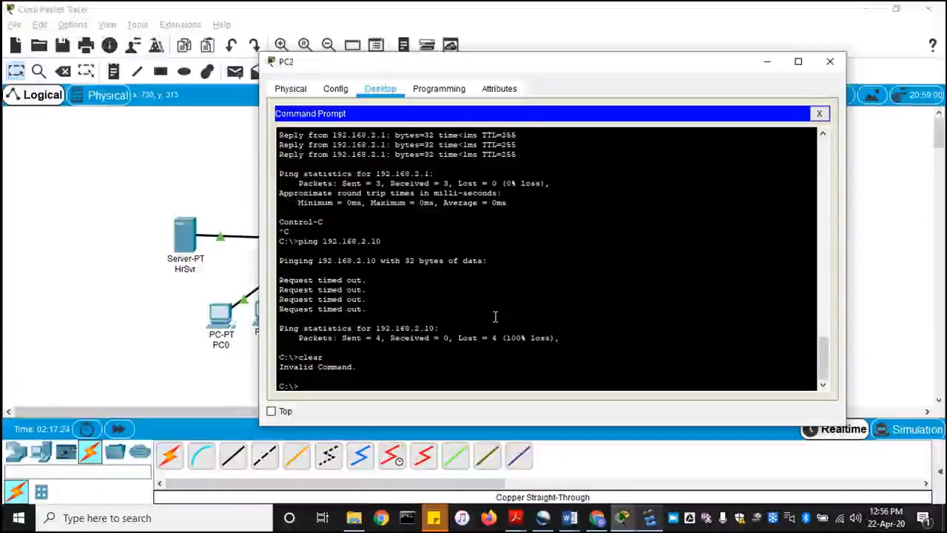
{"action": "type", "text": "cls"}
{"action": "key", "text": "Return"}
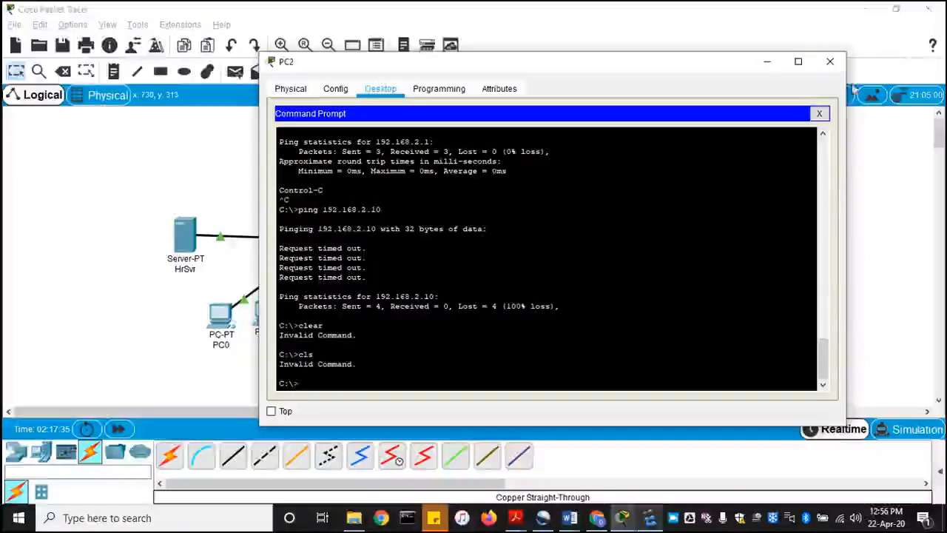
{"action": "left_click", "coordinate": [820, 113]}
{"action": "left_click", "coordinate": [634, 142]}
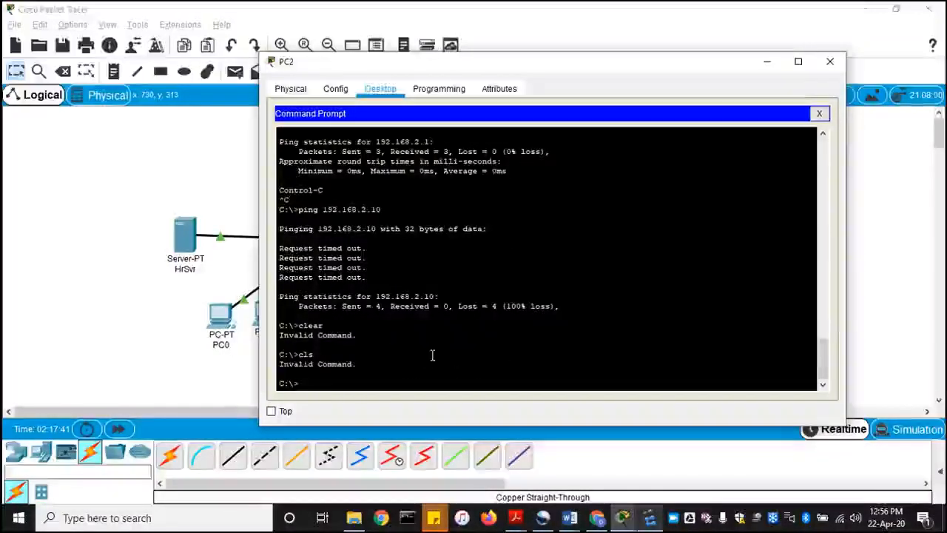
Ping the HR server at 192.168.2.10 from PC2's command prompt, moving the window aside to see the HR devices.
{"action": "type", "text": "ping 192"}
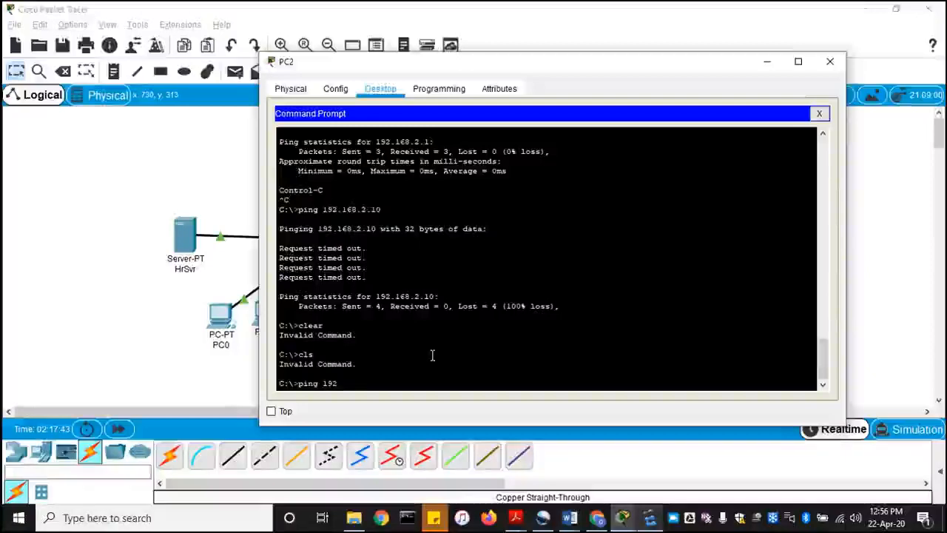
{"action": "type", "text": ".1"}
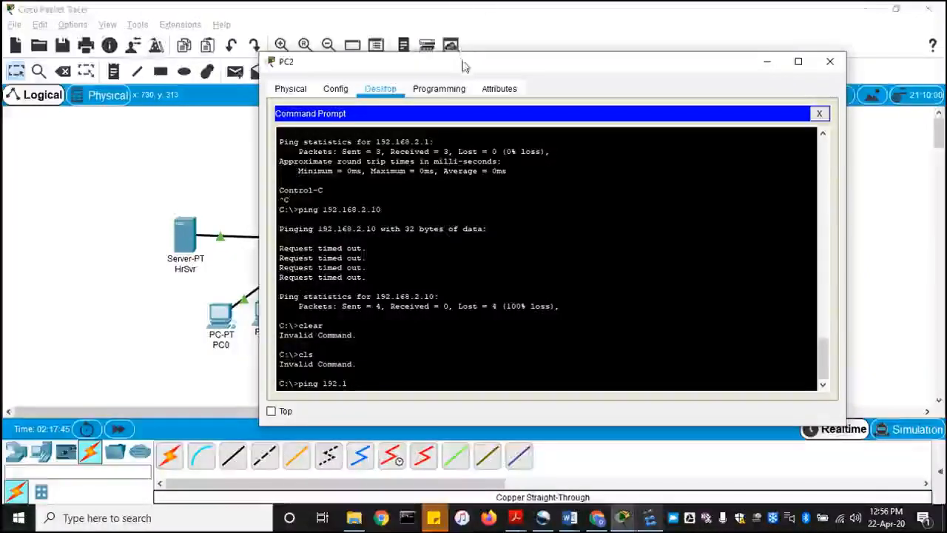
{"action": "left_click_drag", "start_coordinate": [464, 66], "coordinate": [533, 40]}
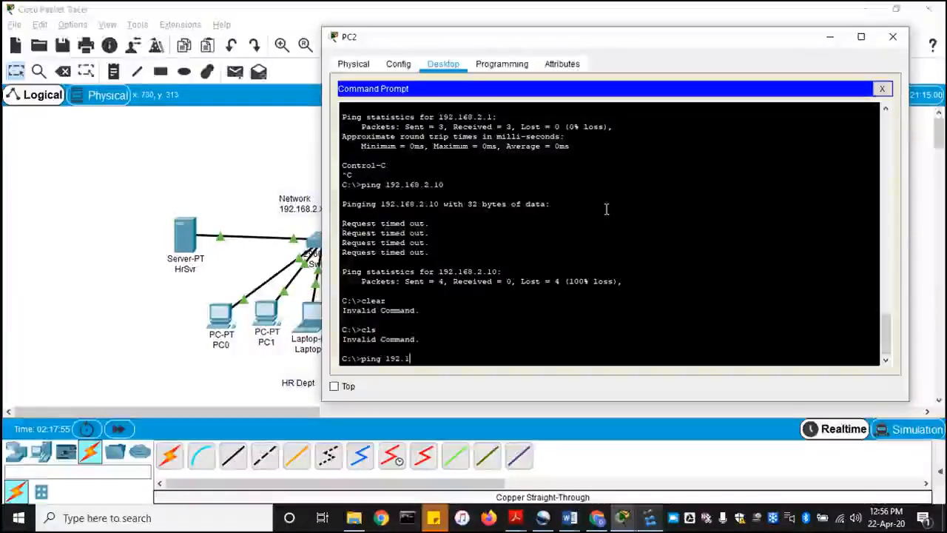
{"action": "type", "text": "68"}
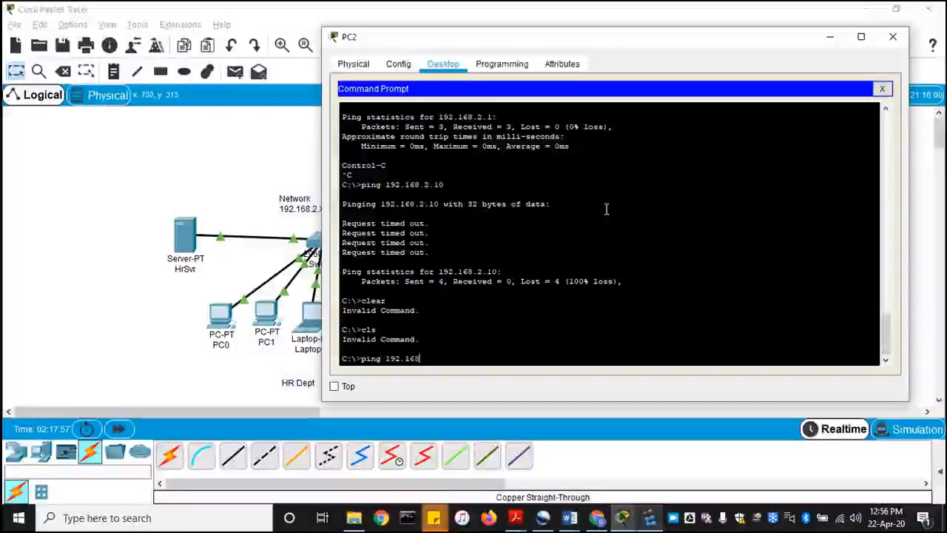
{"action": "type", "text": ".2.10"}
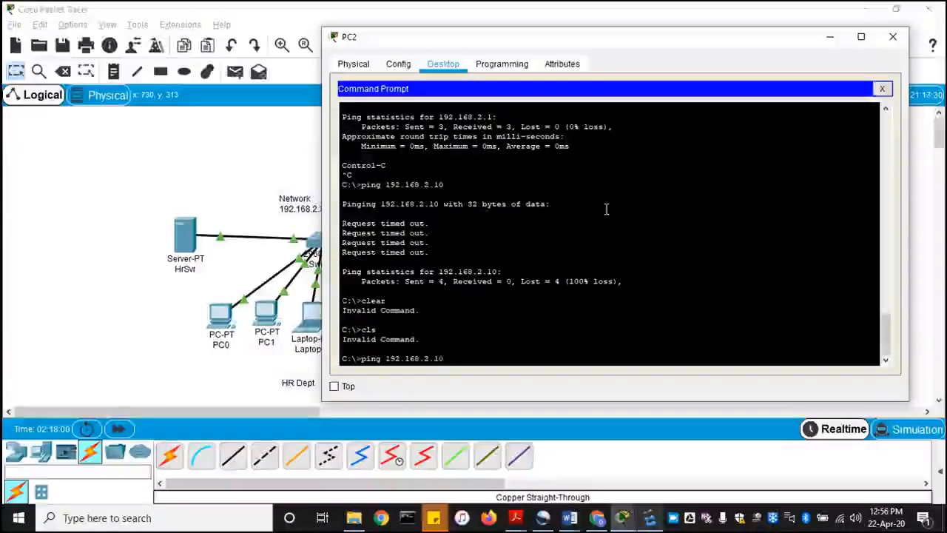
{"action": "key", "text": "Return"}
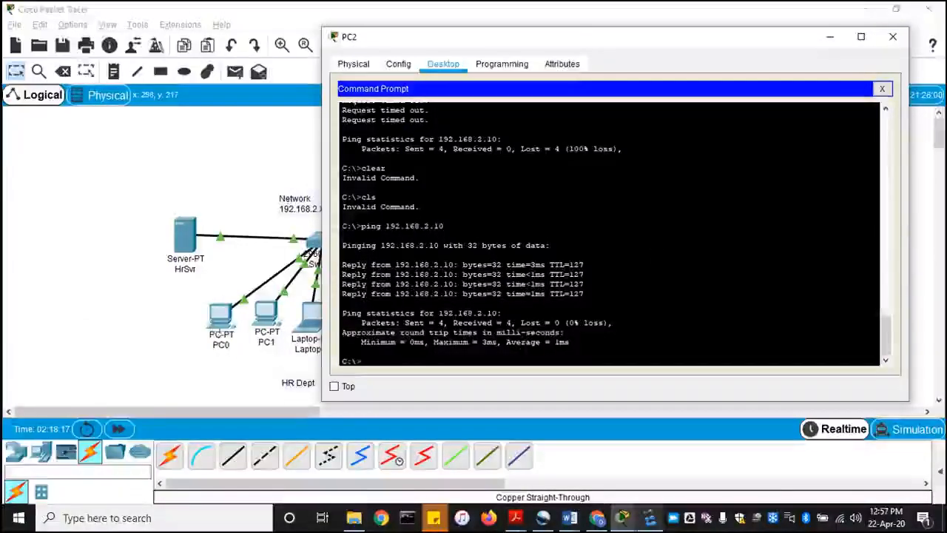
Ping the HR addresses 192.168.2.100 and 192.168.2.101 from PC2's command prompt and close PC2's window.
{"action": "type", "text": "ping 192.168.2.10"}
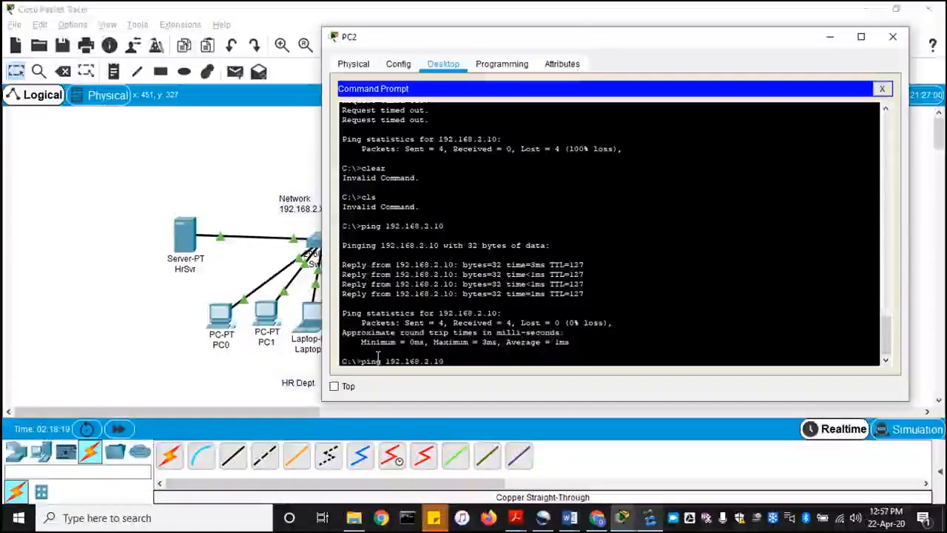
{"action": "type", "text": "0"}
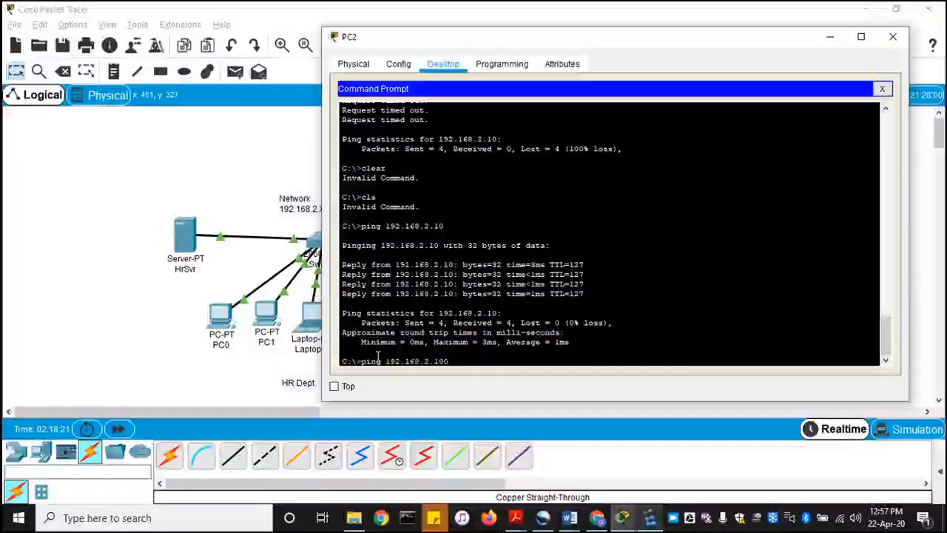
{"action": "key", "text": "Return"}
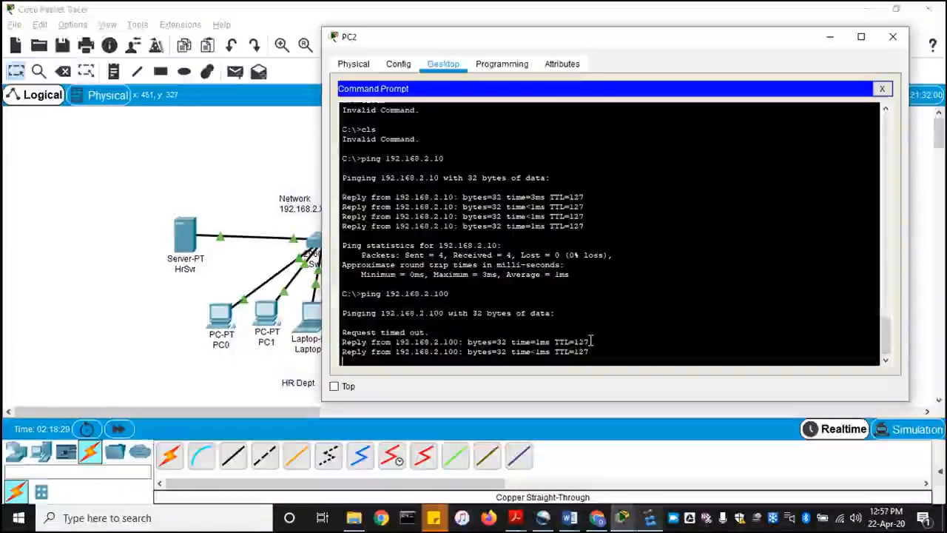
{"action": "key", "text": "Up"}
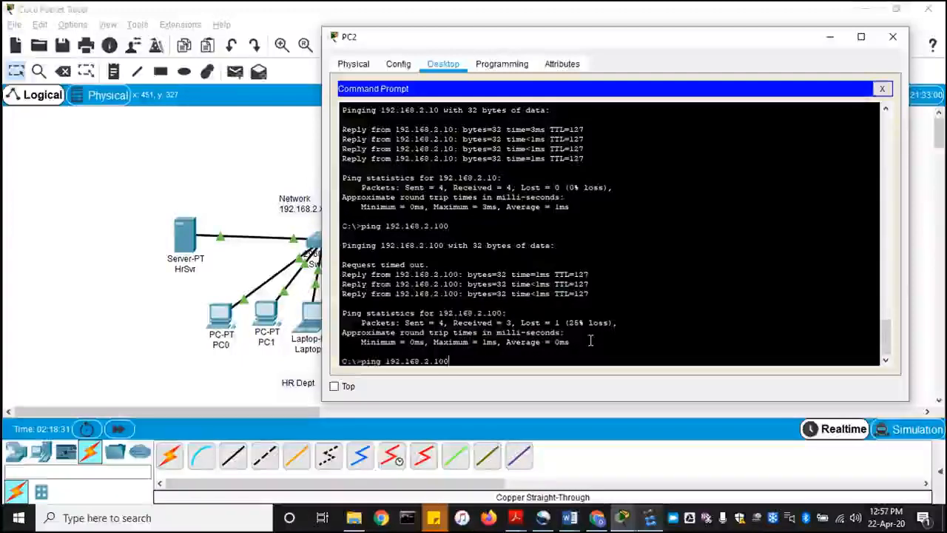
{"action": "key", "text": "BackSpace"}
{"action": "type", "text": "1"}
{"action": "key", "text": "Return"}
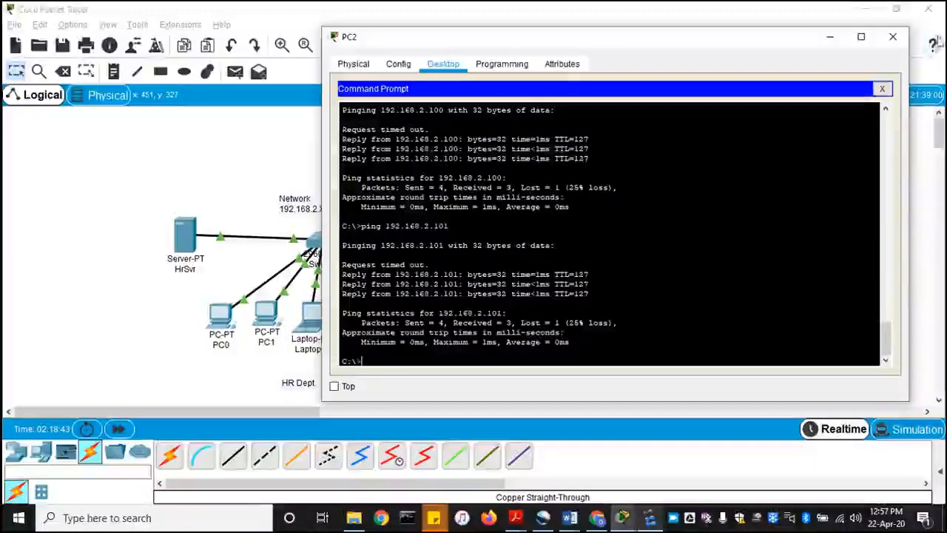
{"action": "left_click", "coordinate": [892, 36]}
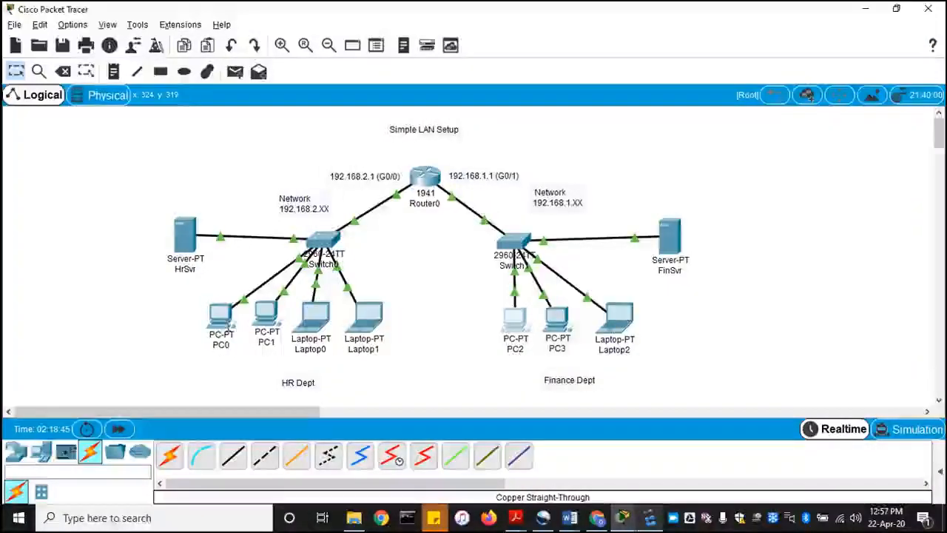
{"action": "mouse_move", "coordinate": [221, 319]}
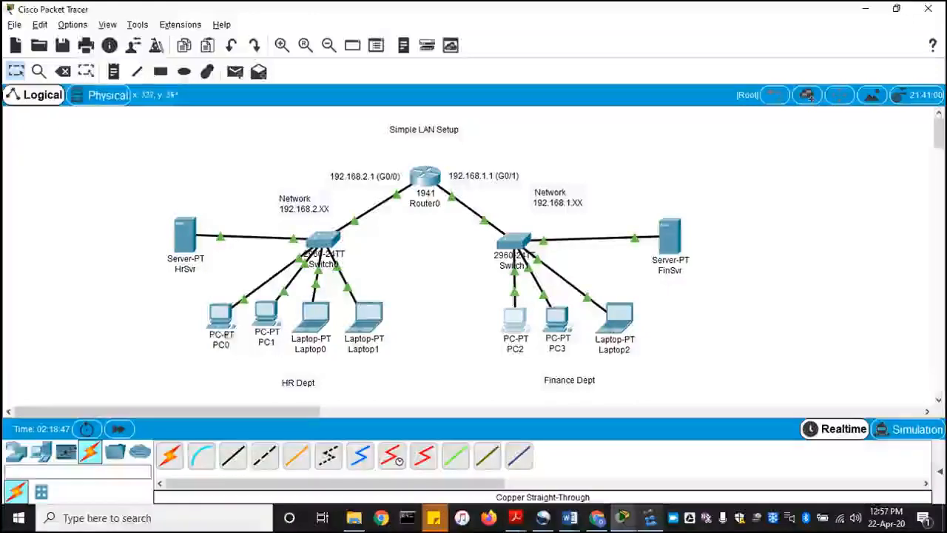
{"action": "left_click", "coordinate": [220, 316]}
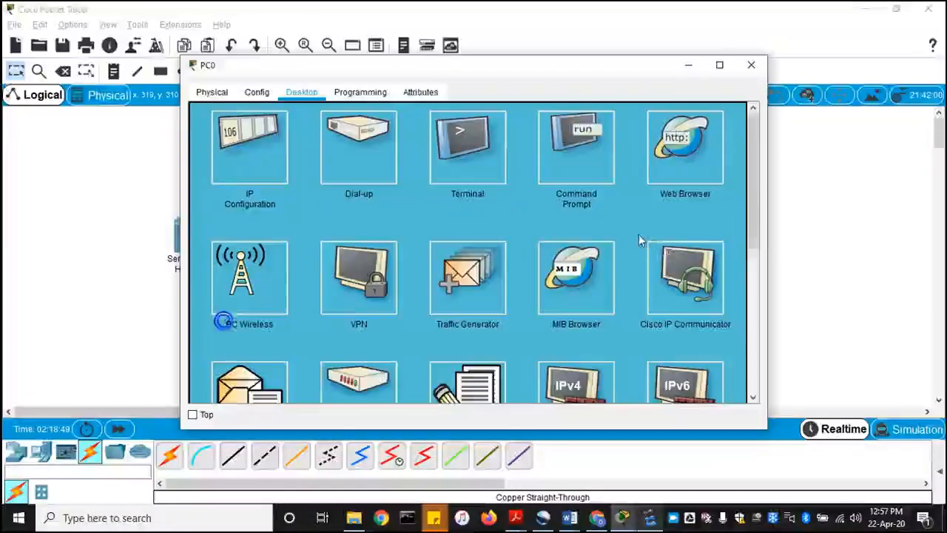
{"action": "left_click", "coordinate": [752, 65]}
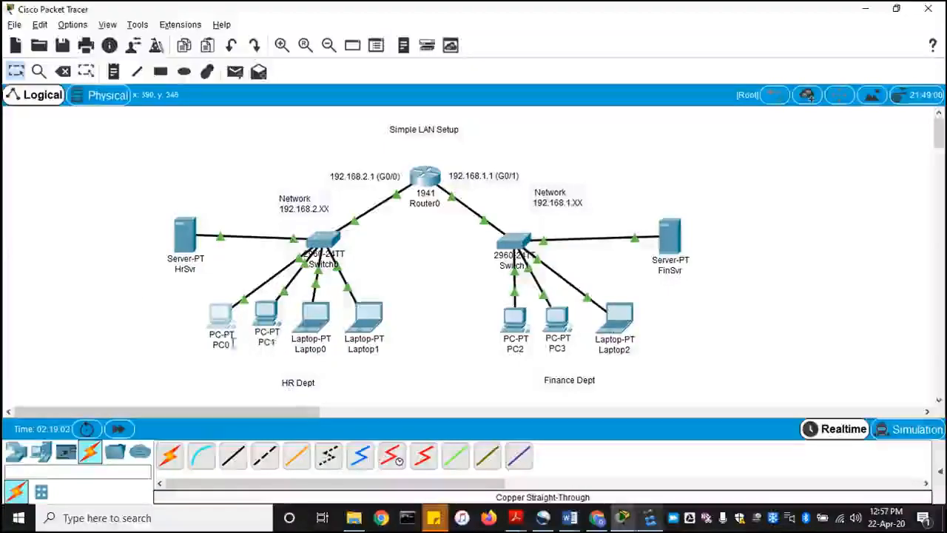
Open PC0's command prompt and ping the router's Finance-side interface at 192.168.1.1.
{"action": "left_click", "coordinate": [214, 317]}
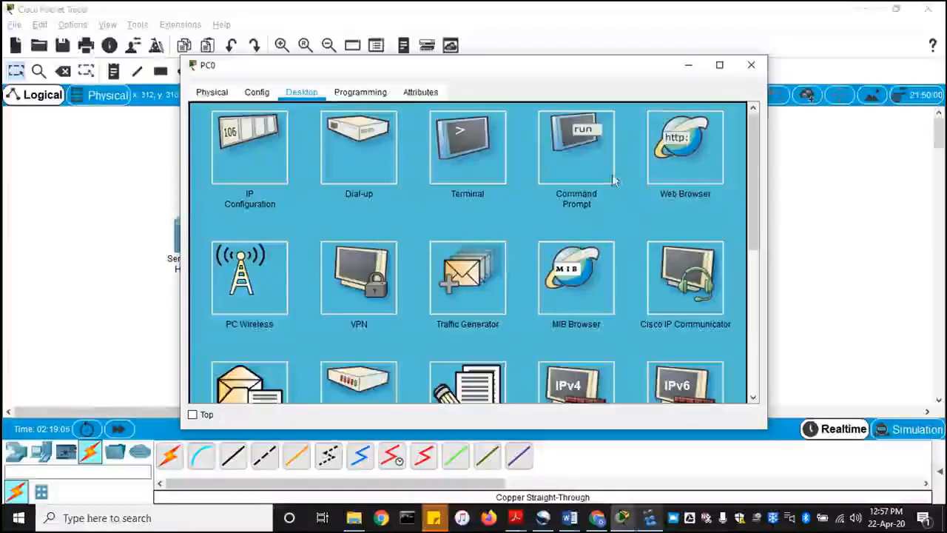
{"action": "left_click", "coordinate": [575, 167]}
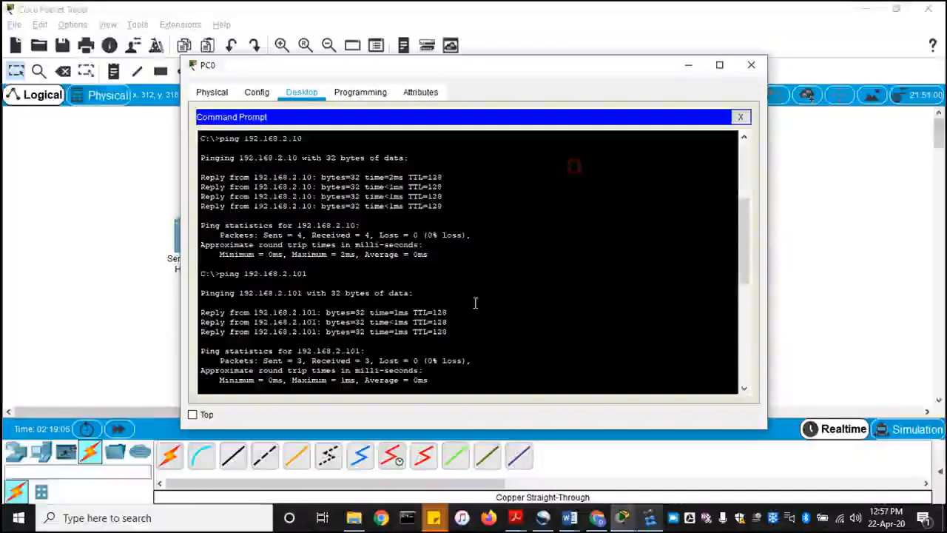
{"action": "scroll", "coordinate": [474, 302], "scroll_direction": "down", "scroll_amount": 3}
{"action": "key", "text": "Up"}
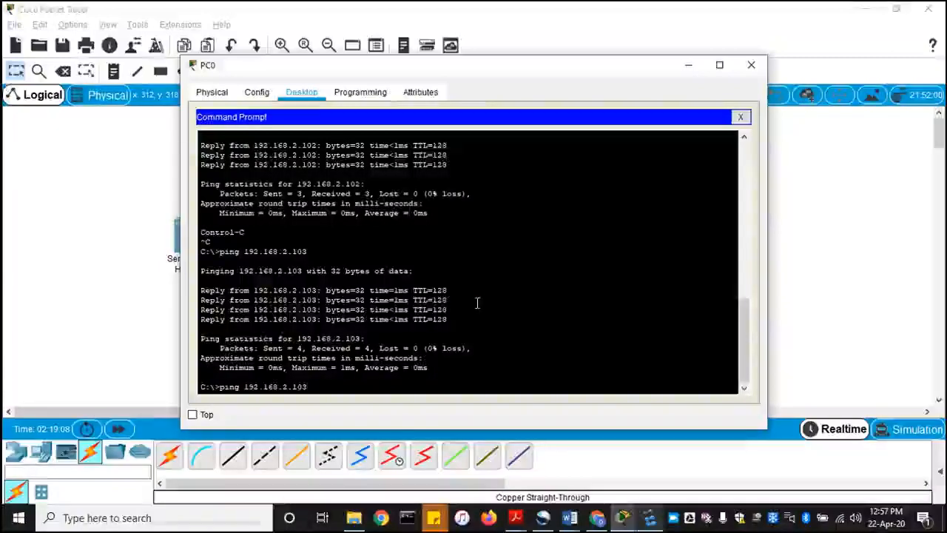
{"action": "key", "text": "BackSpace"}
{"action": "key", "text": "BackSpace"}
{"action": "key", "text": "BackSpace"}
{"action": "key", "text": "BackSpace"}
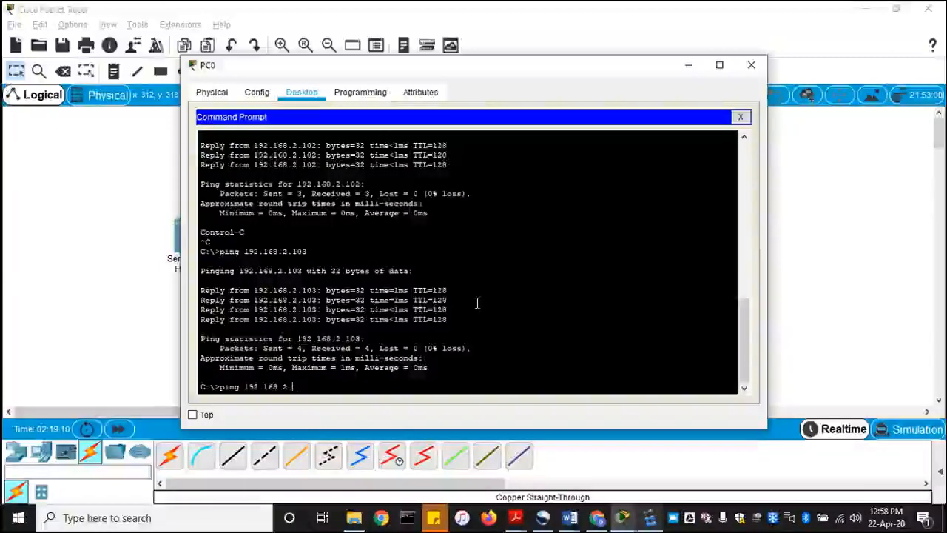
{"action": "type", "text": "1"}
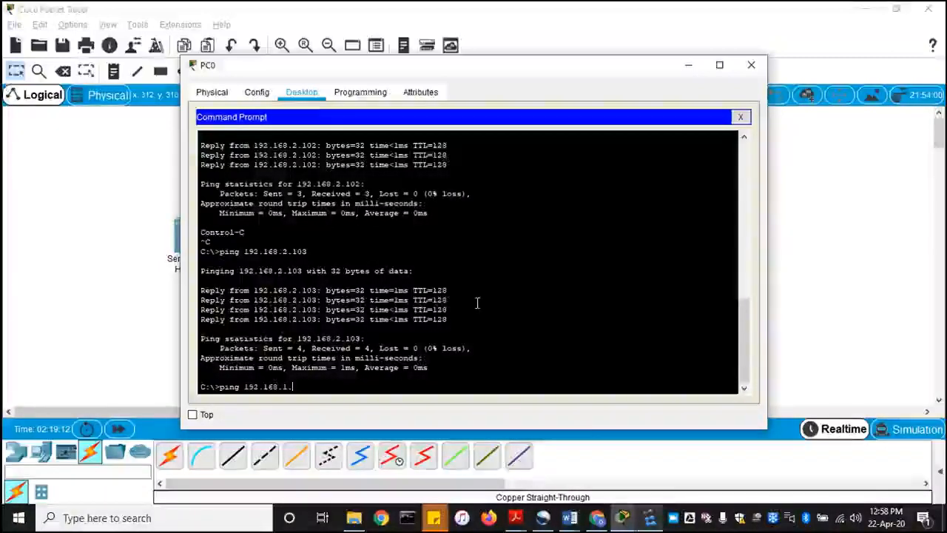
{"action": "key", "text": "BackSpace"}
{"action": "type", "text": ".1"}
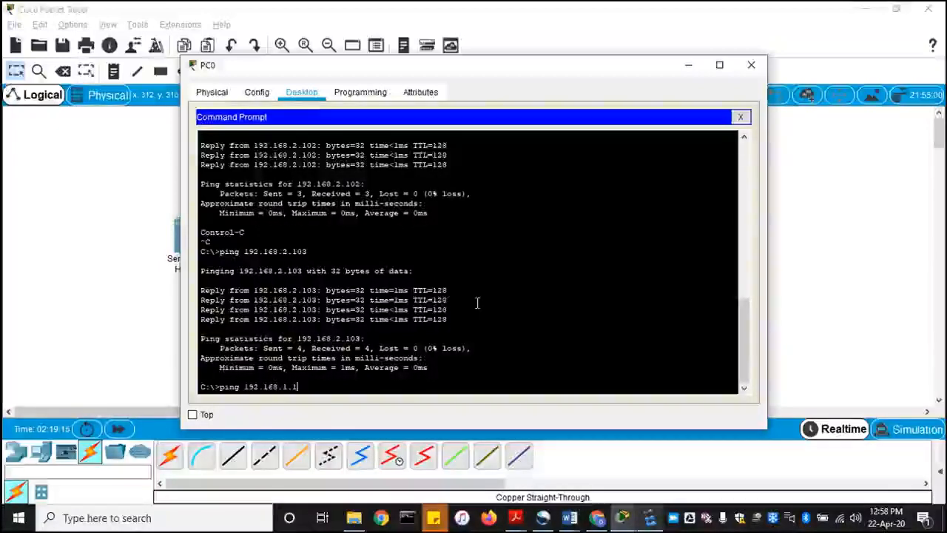
{"action": "key", "text": "Return"}
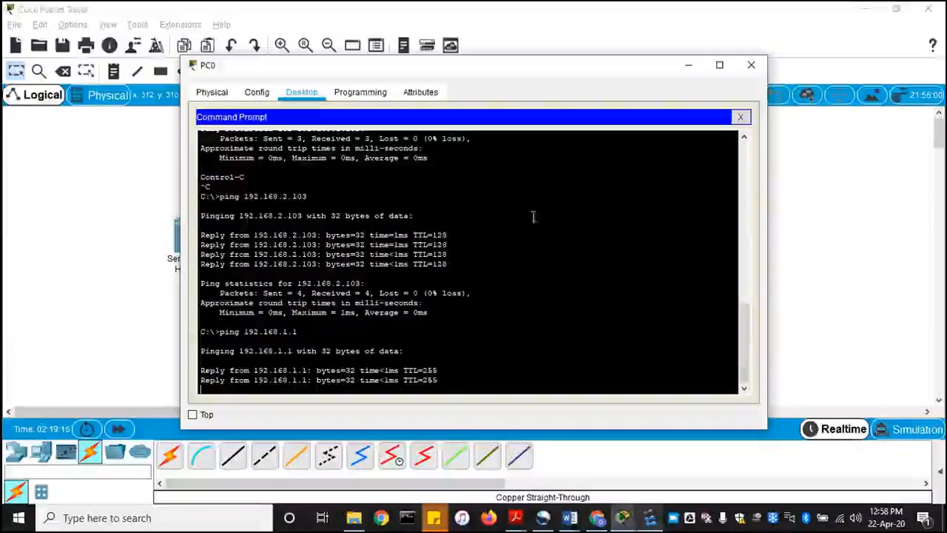
Move PC0's window aside to see the HR network and ping the router's HR-side interface at 192.168.2.1.
{"action": "left_click_drag", "start_coordinate": [629, 65], "coordinate": [926, 136]}
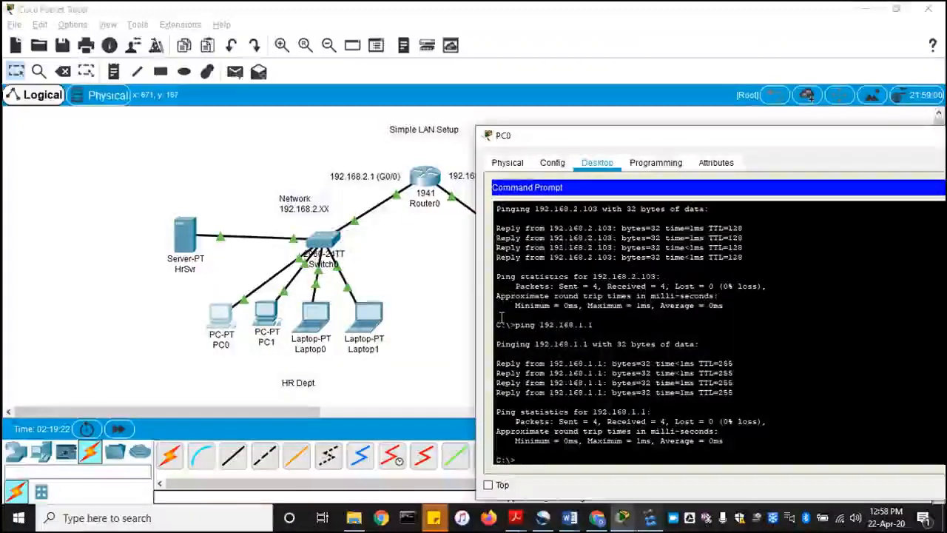
{"action": "type", "text": "ping 192.168."}
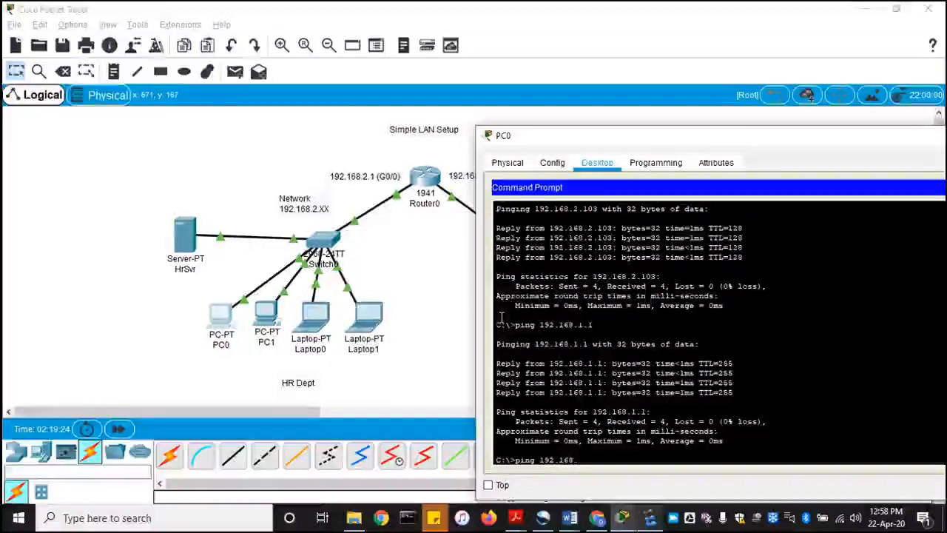
{"action": "type", "text": "2.1"}
{"action": "key", "text": "Return"}
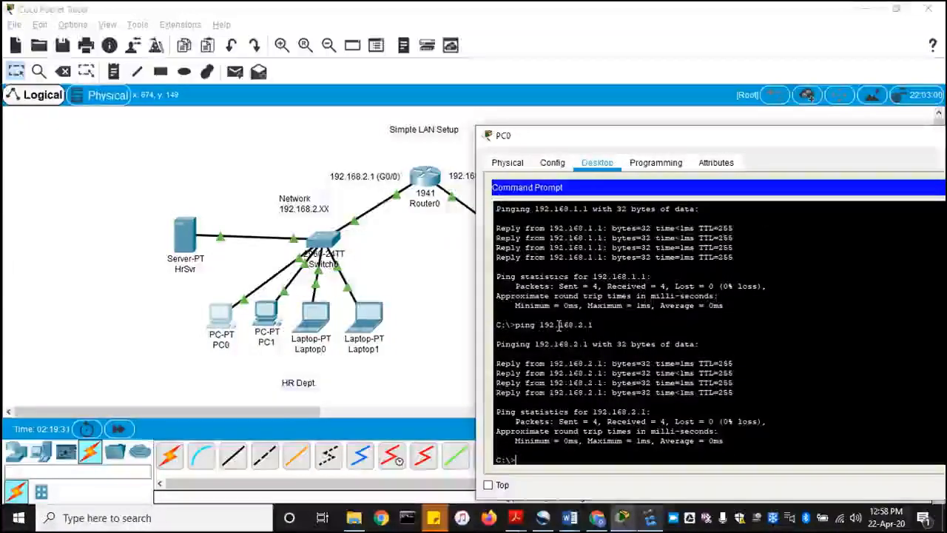
Ping 192.168.1.10 on the Finance network from PC0, moving the window to check the topology.
{"action": "key", "text": "Up"}
{"action": "key", "text": "Up"}
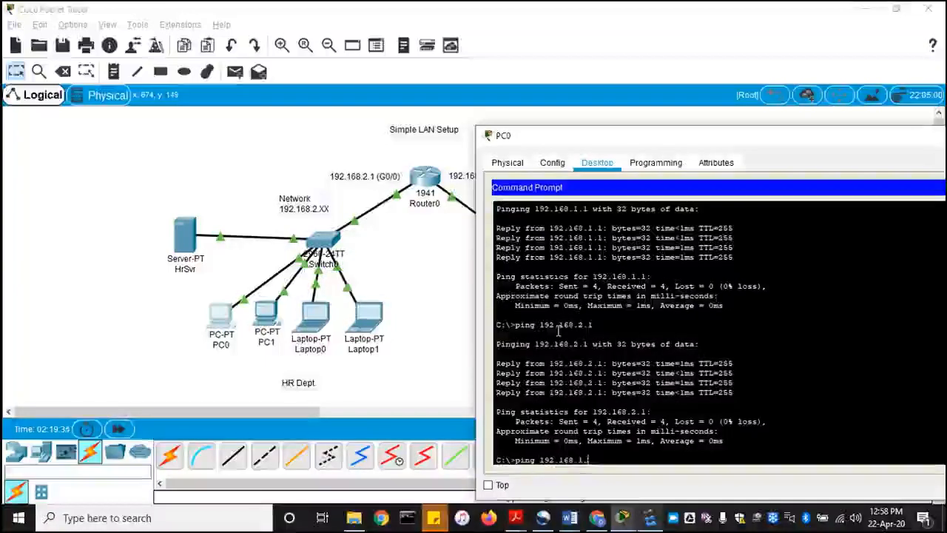
{"action": "key", "text": "BackSpace"}
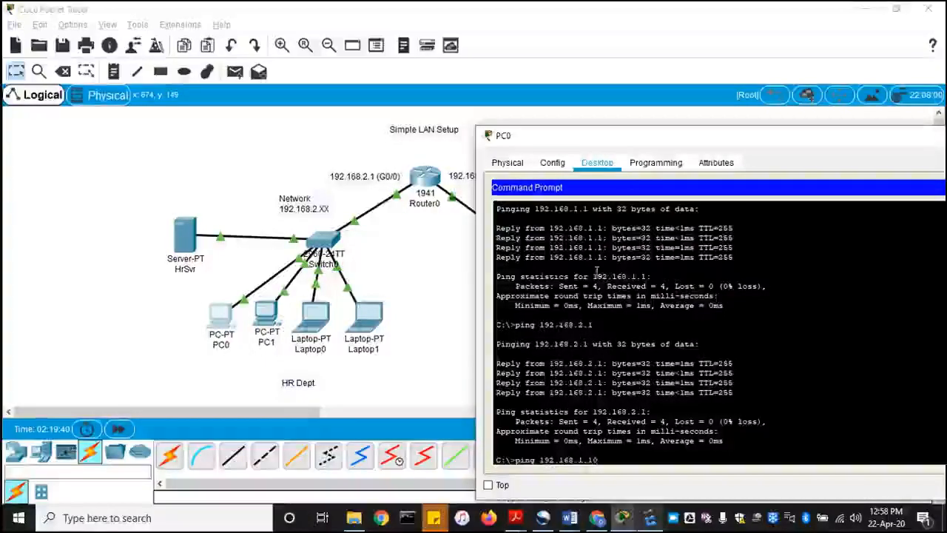
{"action": "left_click_drag", "start_coordinate": [572, 247], "coordinate": [609, 347]}
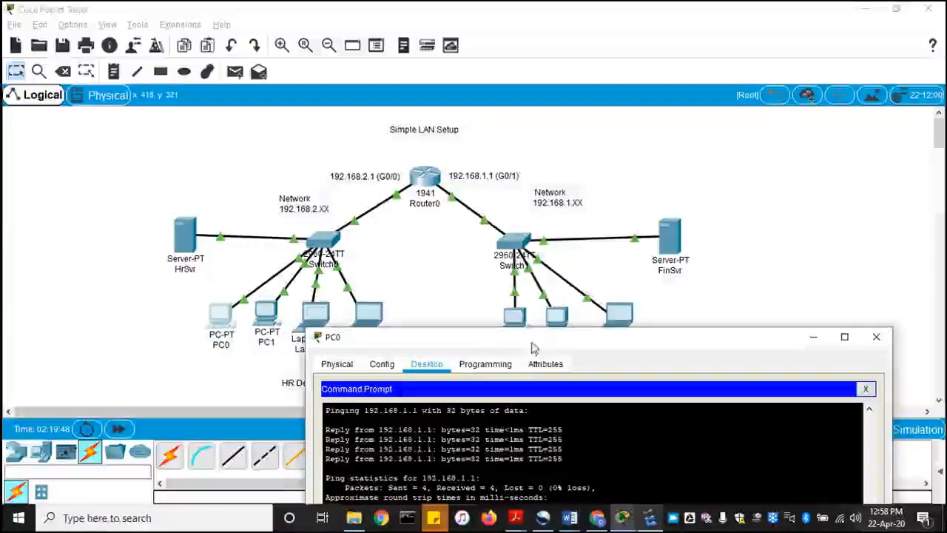
{"action": "left_click_drag", "start_coordinate": [534, 346], "coordinate": [536, 96]}
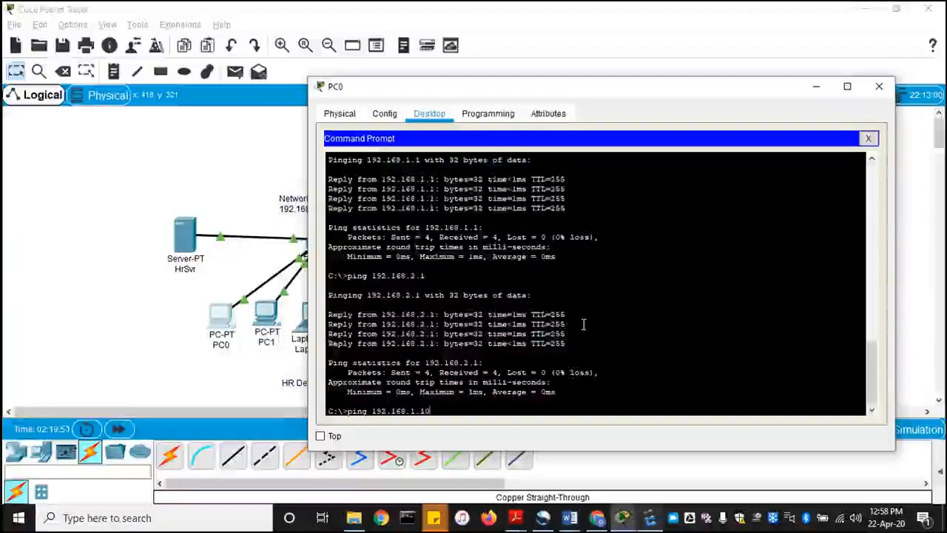
{"action": "key", "text": "Return"}
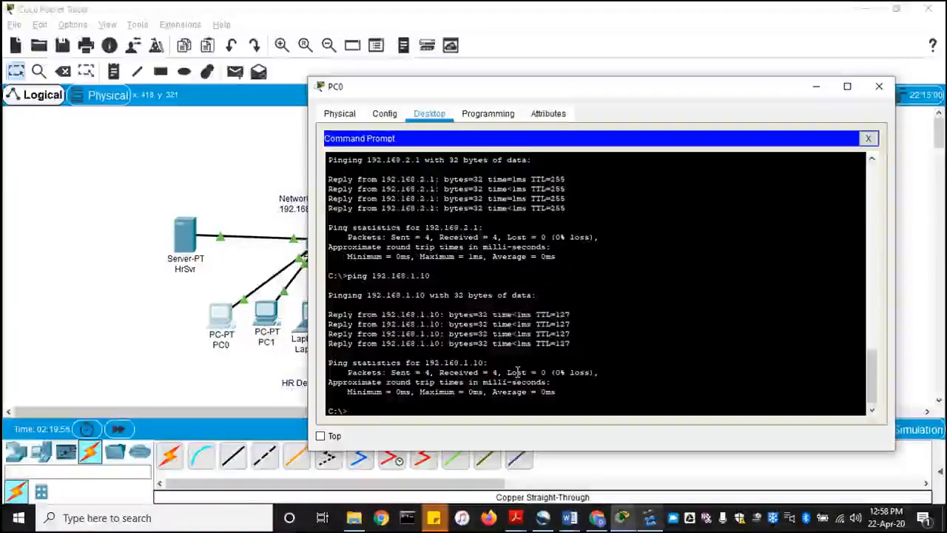
Ping the Finance addresses 192.168.1.100 and 192.168.1.101 from PC0 and close its command prompt.
{"action": "key", "text": "Up"}
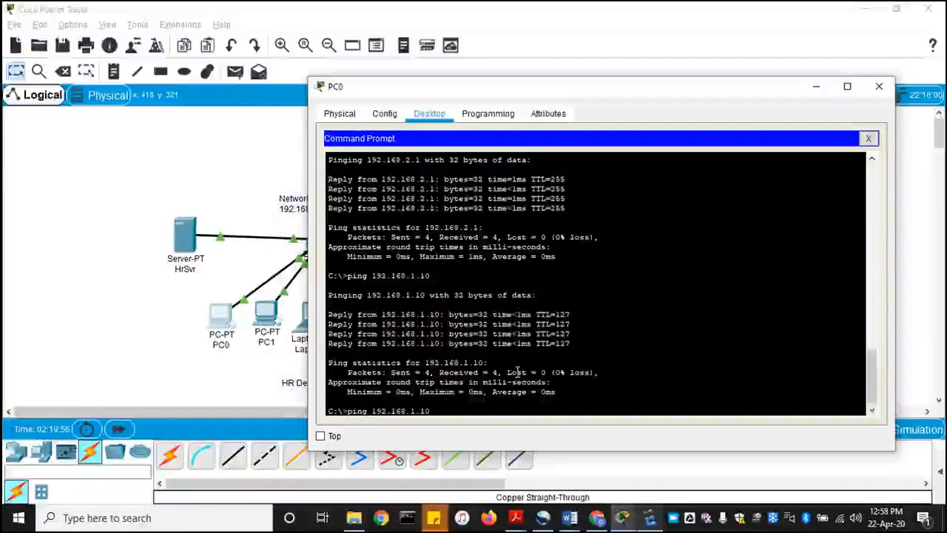
{"action": "type", "text": "0"}
{"action": "key", "text": "Return"}
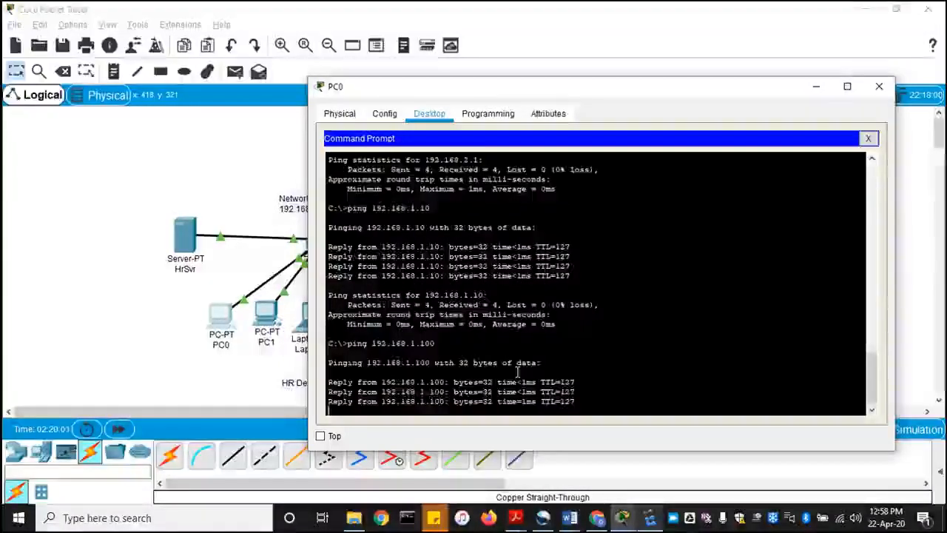
{"action": "key", "text": "Up"}
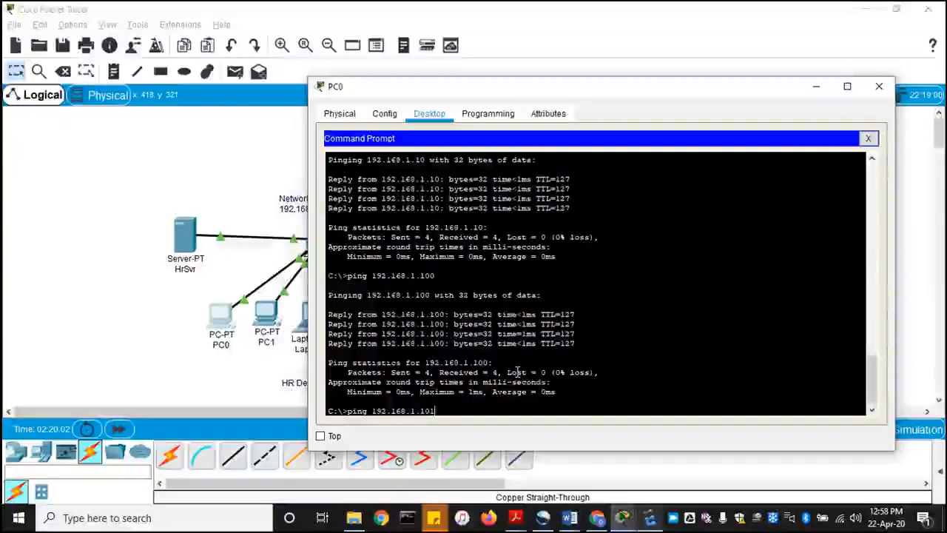
{"action": "key", "text": "Return"}
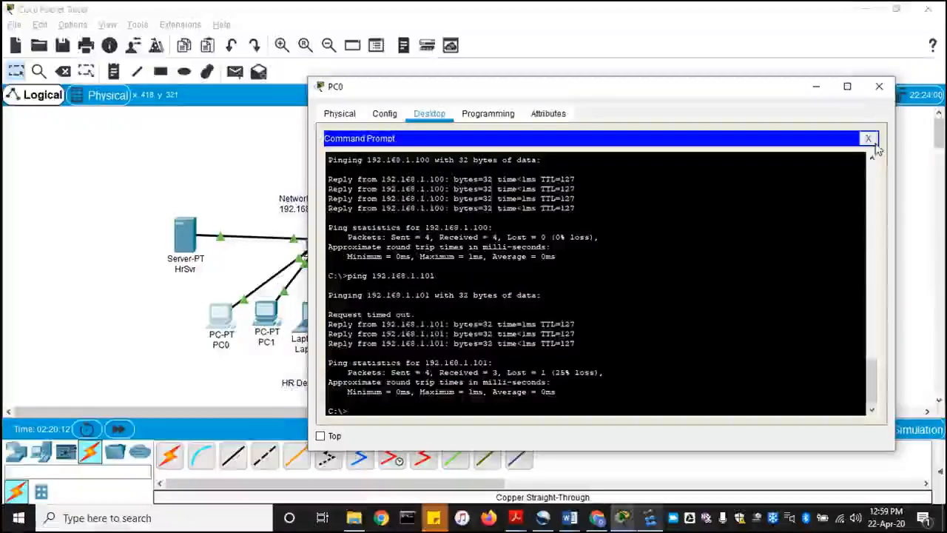
{"action": "left_click", "coordinate": [869, 139]}
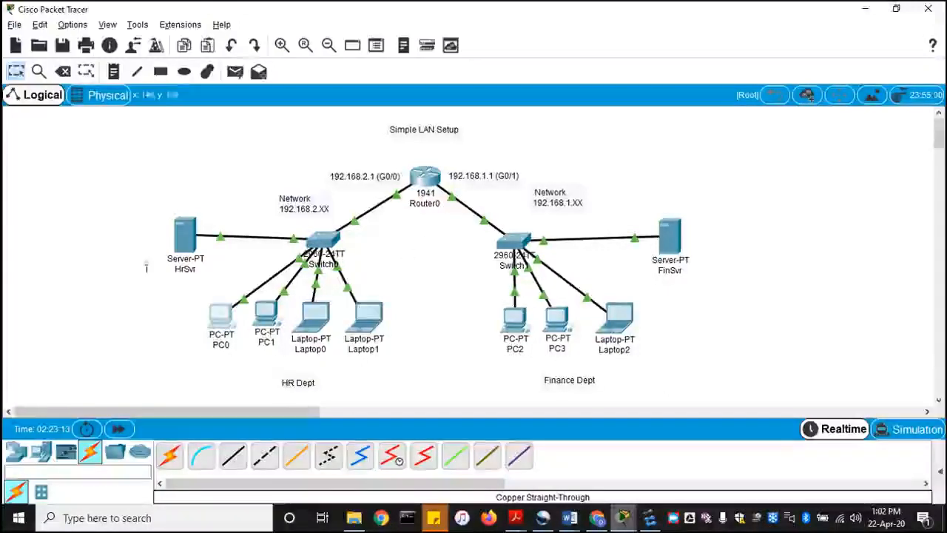
{"action": "mouse_move", "coordinate": [354, 342]}
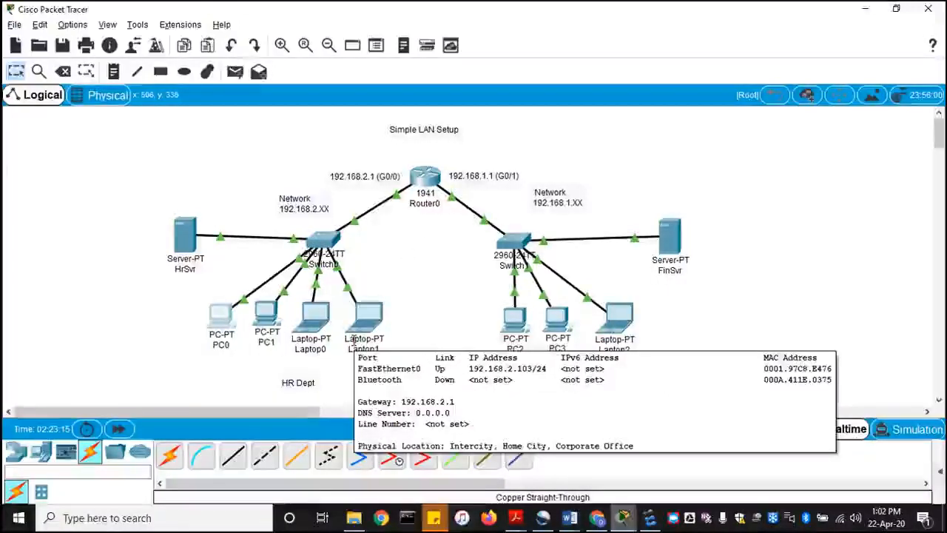